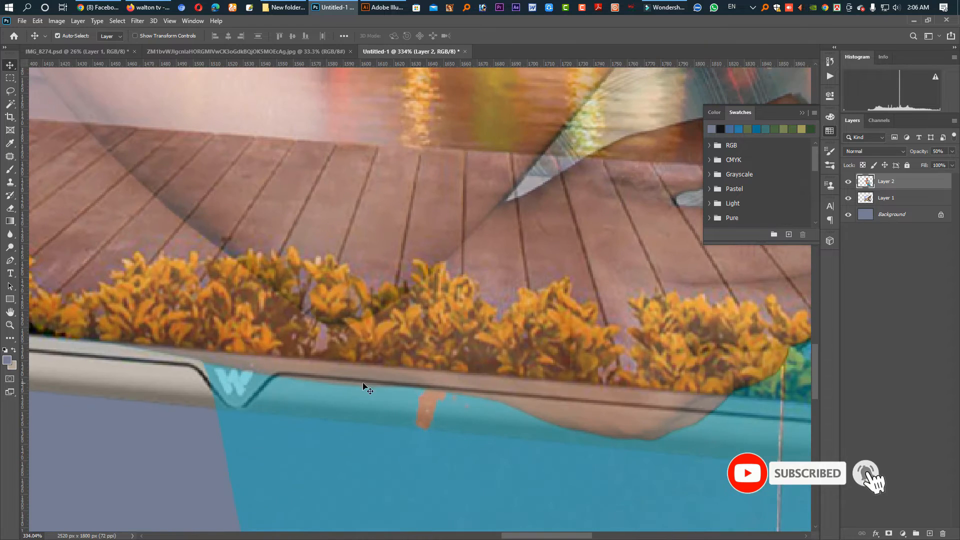
key("8")
key("p")
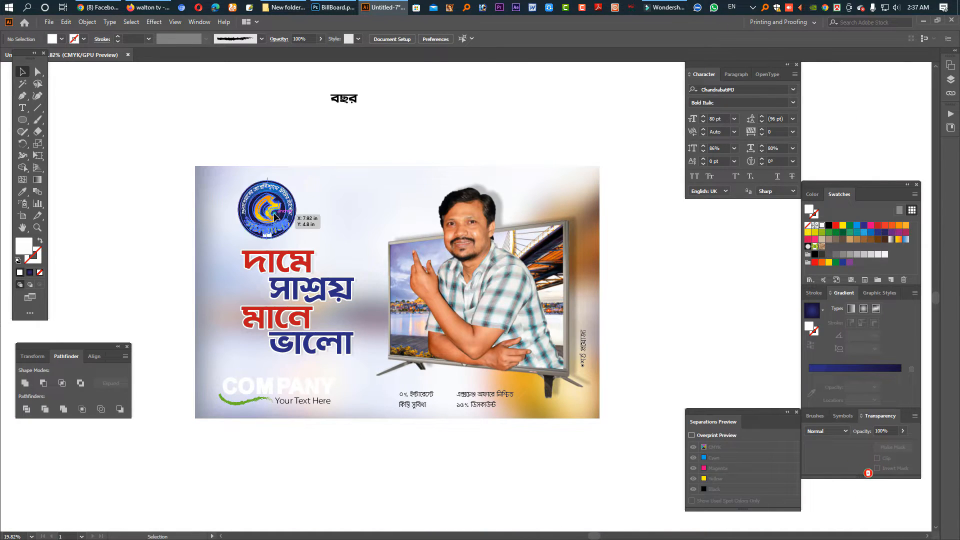
left_click(247, 218)
left_click_drag(268, 209, 281, 209)
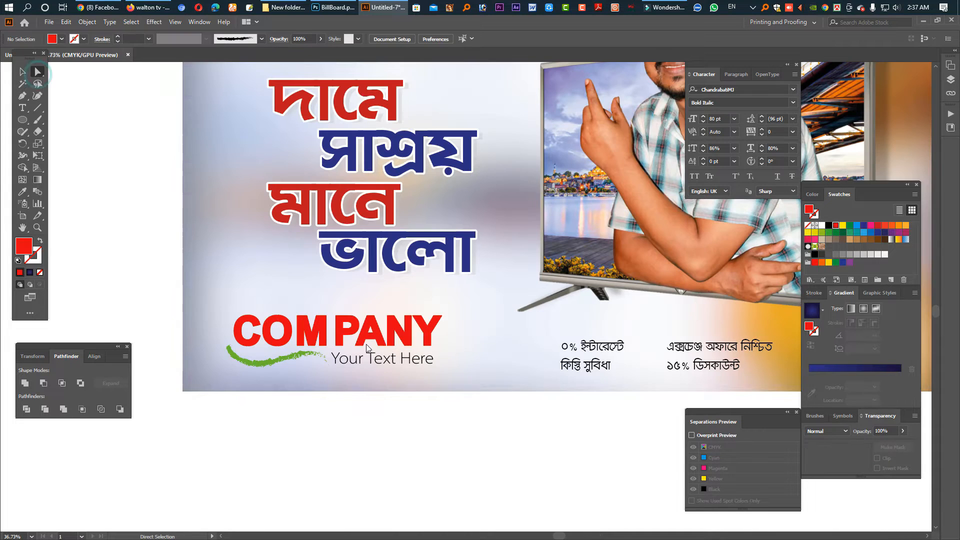
key("a")
left_click(350, 331)
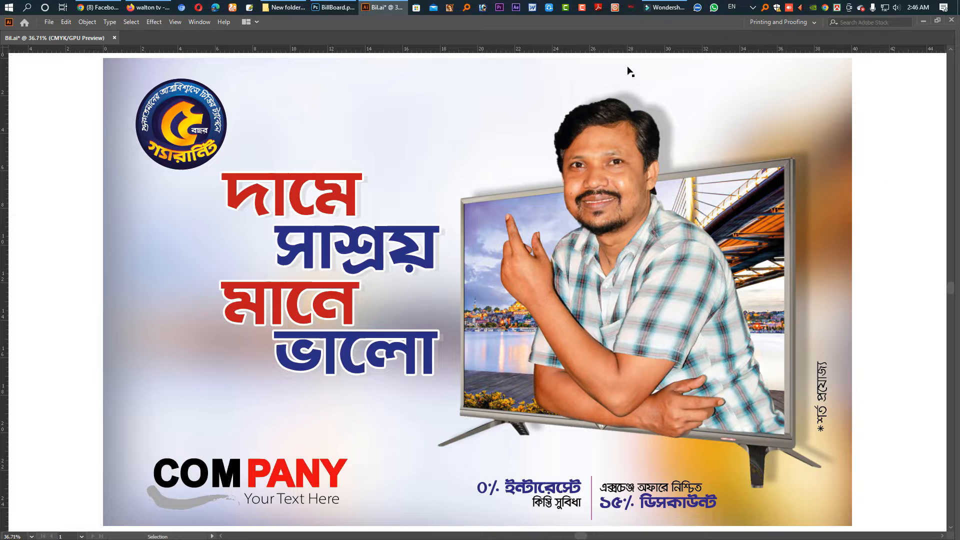
left_click(356, 198)
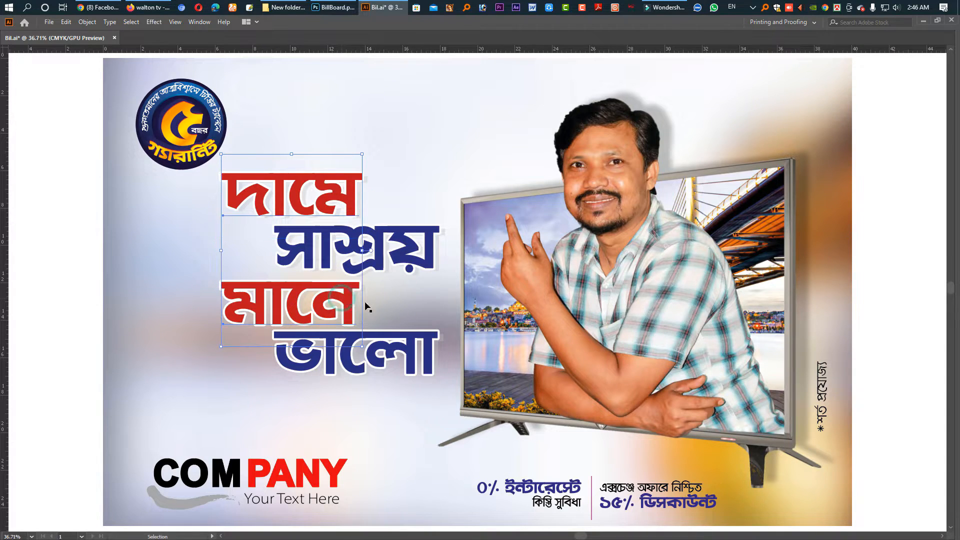
left_click(611, 299)
key("ctrl+w")
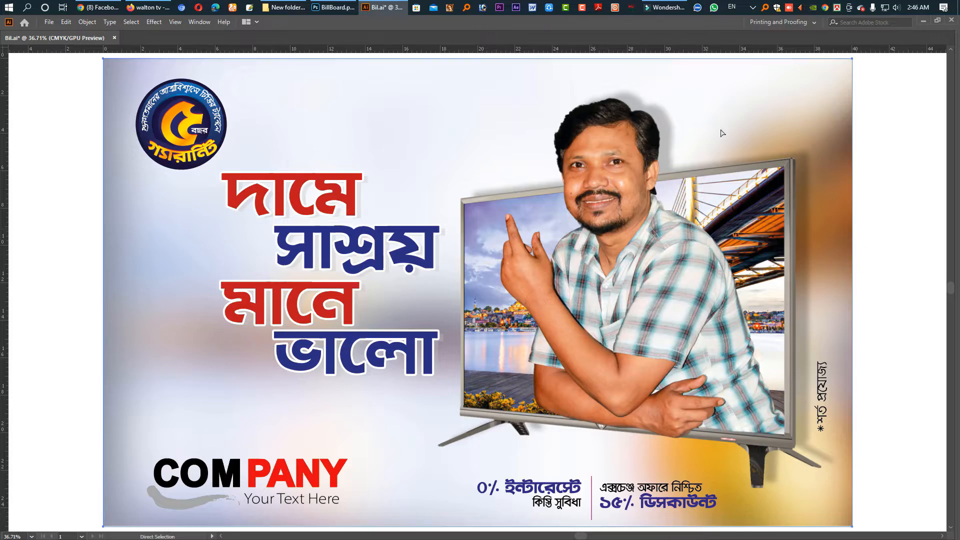
left_click(478, 296)
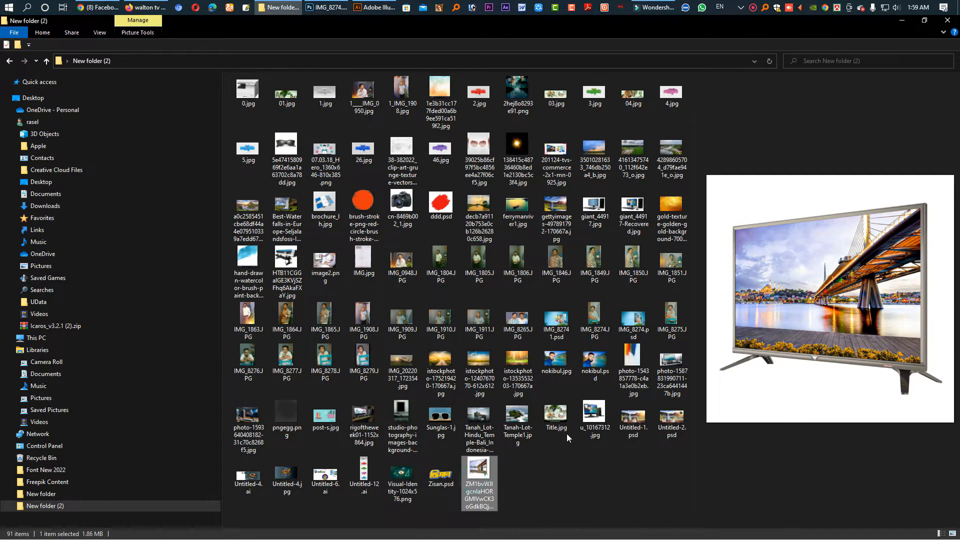
Switch to the portrait document IMG_8274.psd in Photoshop and trace the shirt sleeve's outer edge below the raised forearm with the Pen tool
left_click(326, 7)
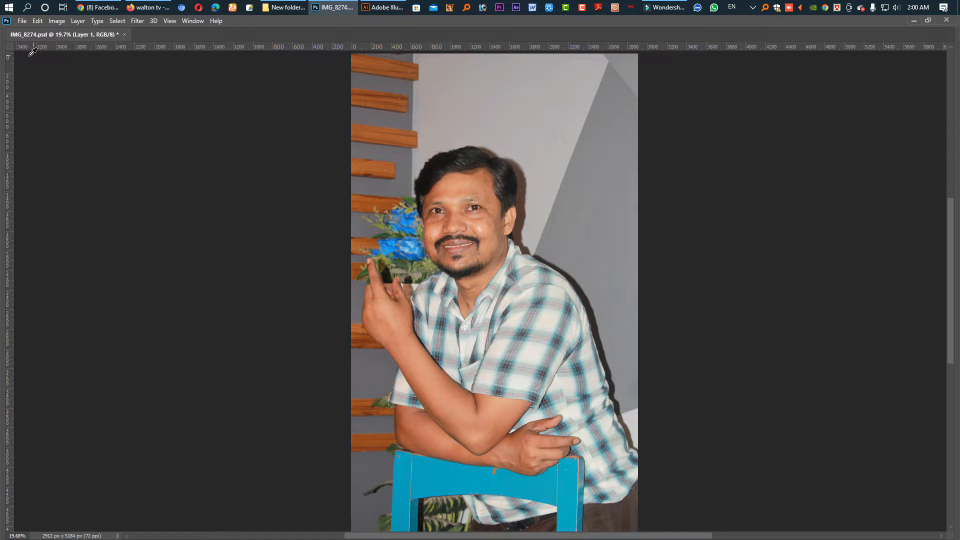
scroll(525, 334, "right", 1)
scroll(498, 312, "up", 5)
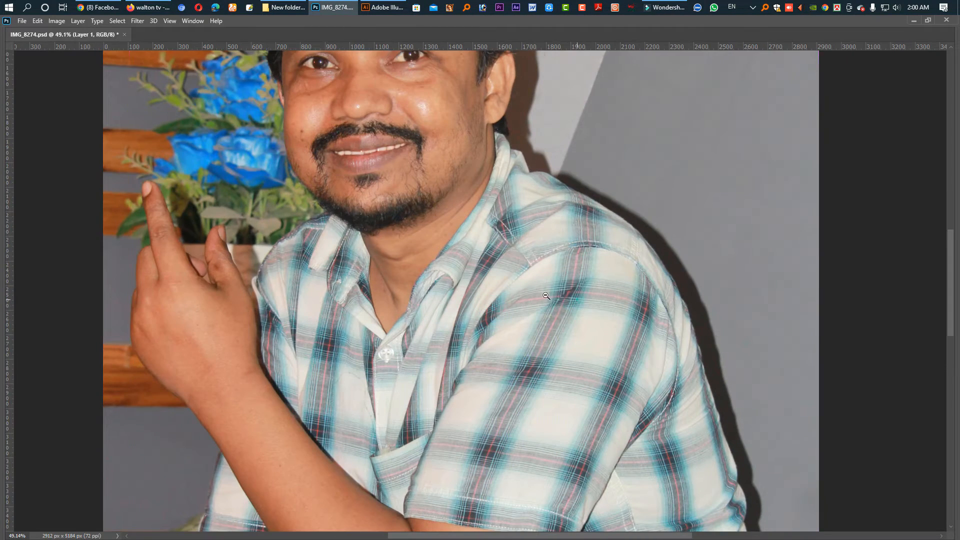
scroll(575, 305, "down", 4)
left_click_drag(563, 312, 541, 272)
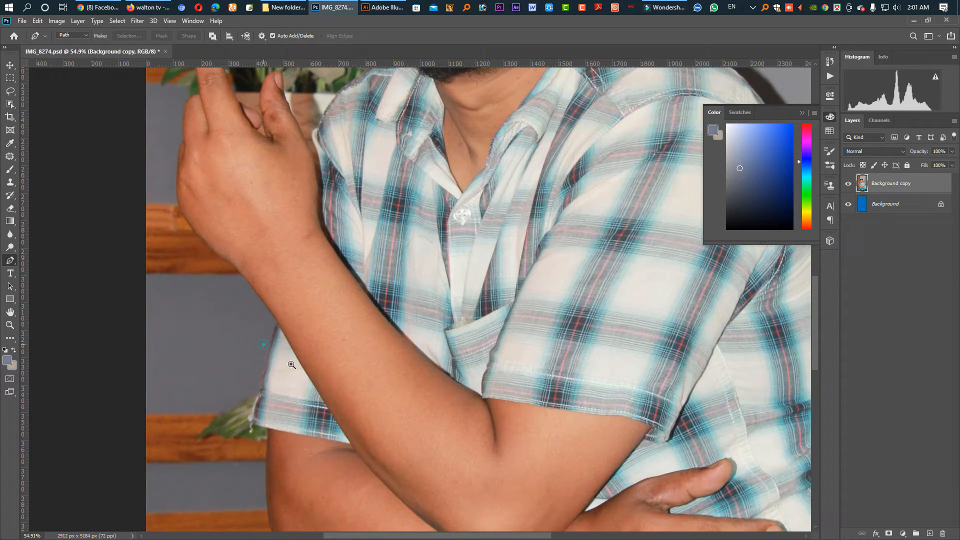
left_click_drag(264, 343, 291, 364)
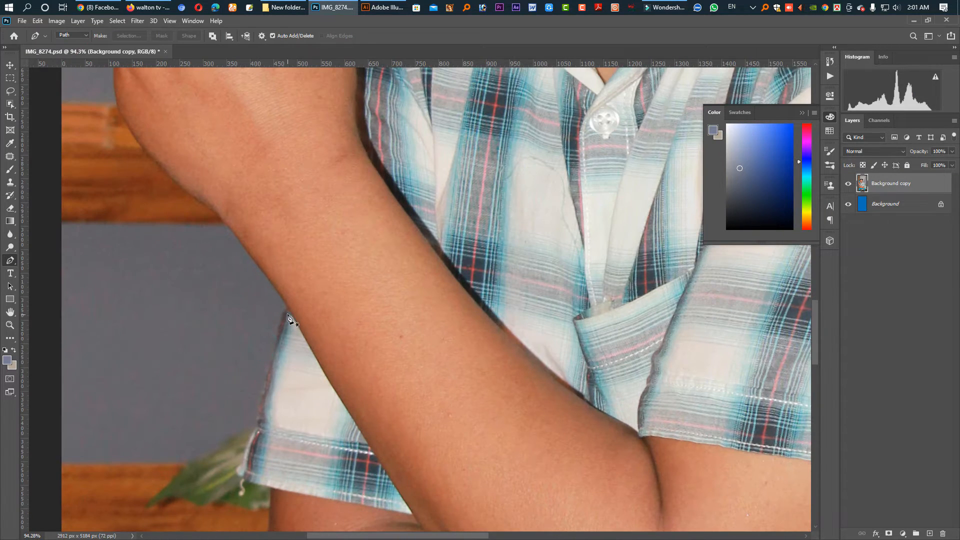
left_click(287, 309)
left_click_drag(261, 411, 256, 424)
left_click_drag(241, 465, 241, 468)
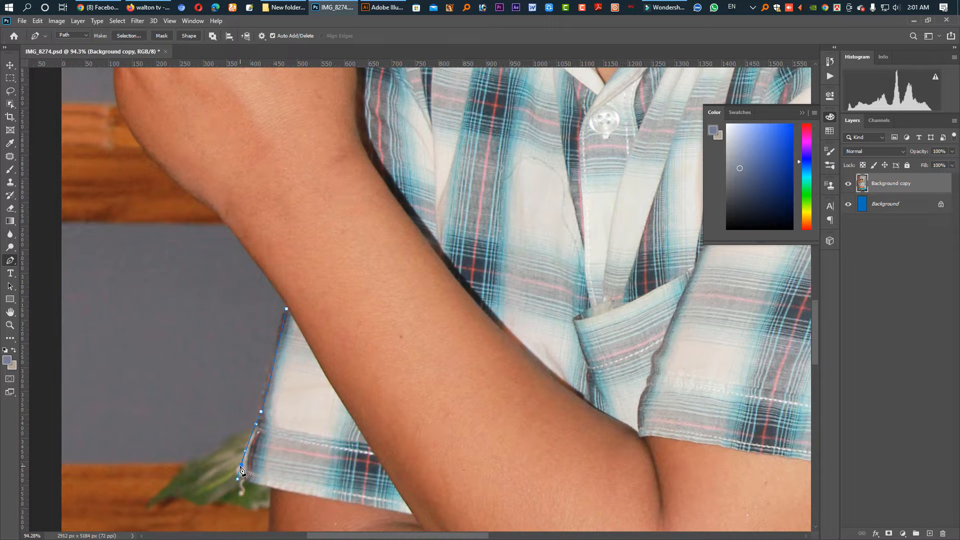
left_click(242, 465, "alt")
left_click_drag(237, 472, 237, 475)
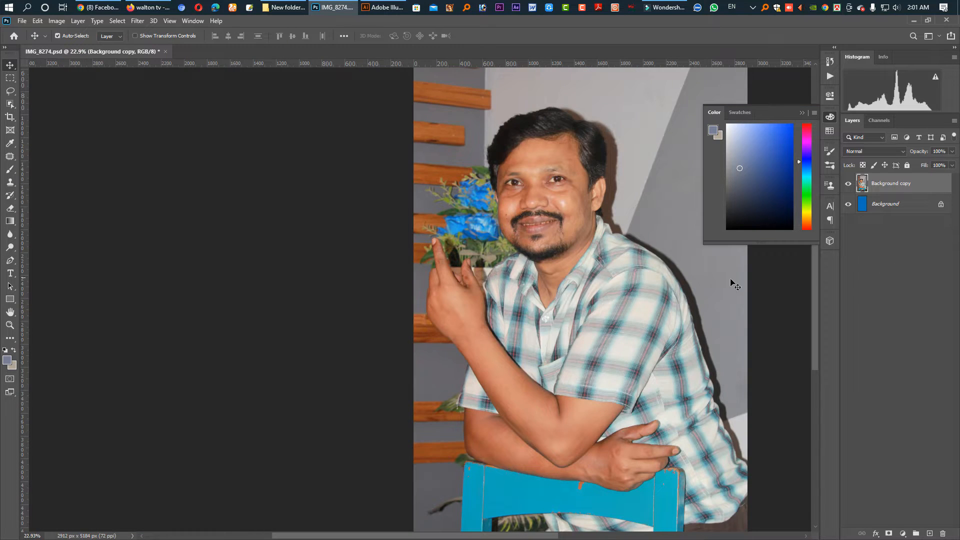
Copy the cut-out man to a new layer and hide the Background copy layer so he stands on the plain blue background
scroll(615, 265, "down", 2)
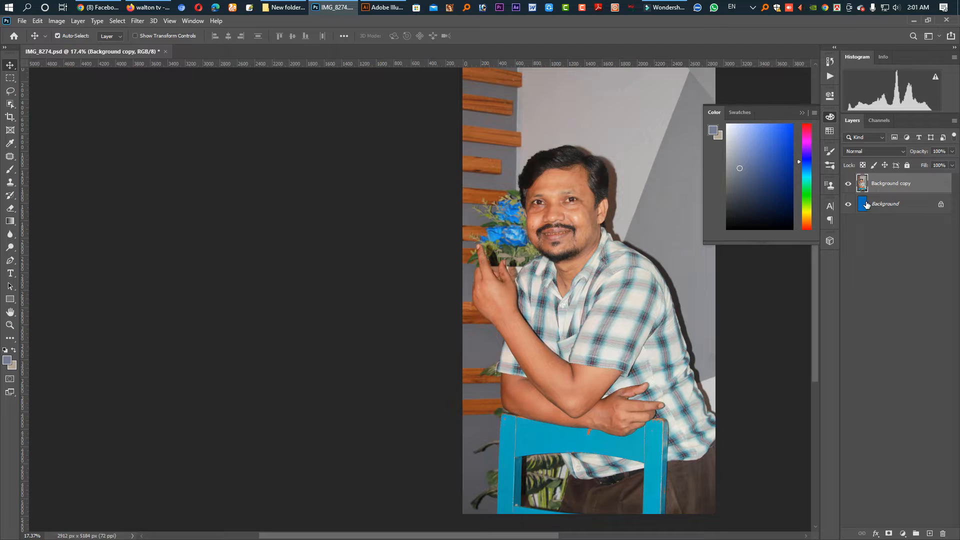
key("ctrl+j")
left_click(848, 203)
left_click_drag(594, 271, 618, 303)
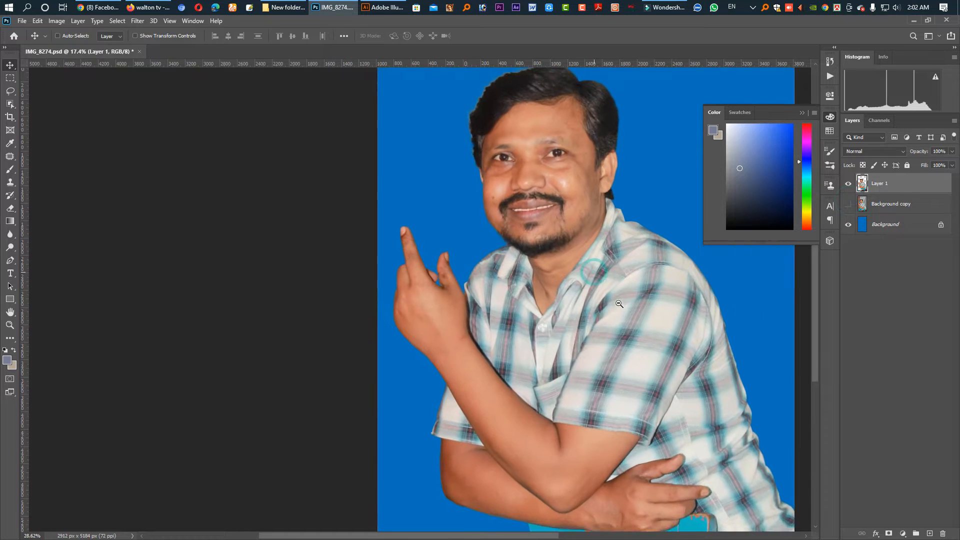
Switch to the image folder in File Explorer and open the television JPG with the bridge picture in Photoshop
left_click(283, 7)
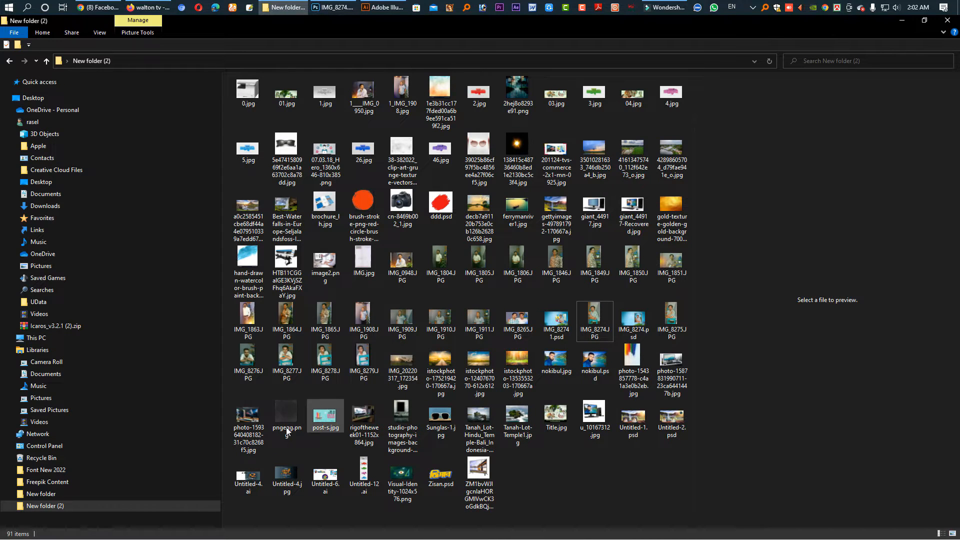
left_click(478, 472)
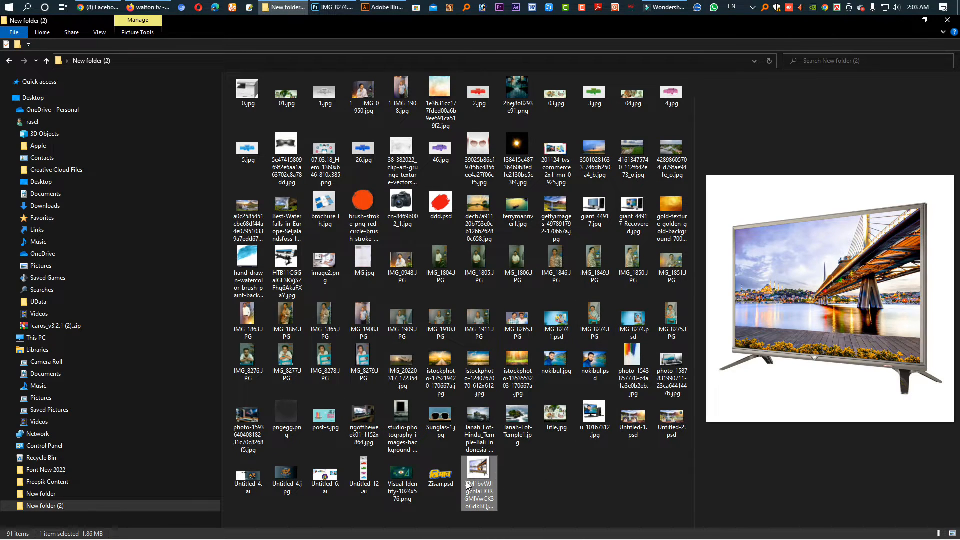
left_click_drag(484, 480, 473, 49)
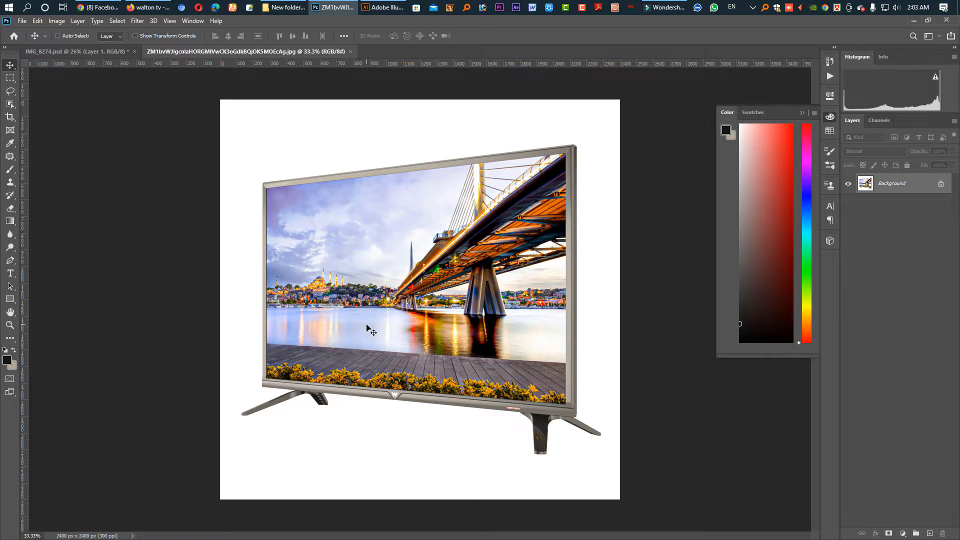
Begin a new document measured in inches, with a width of 35 and a height of 25
key("ctrl+n")
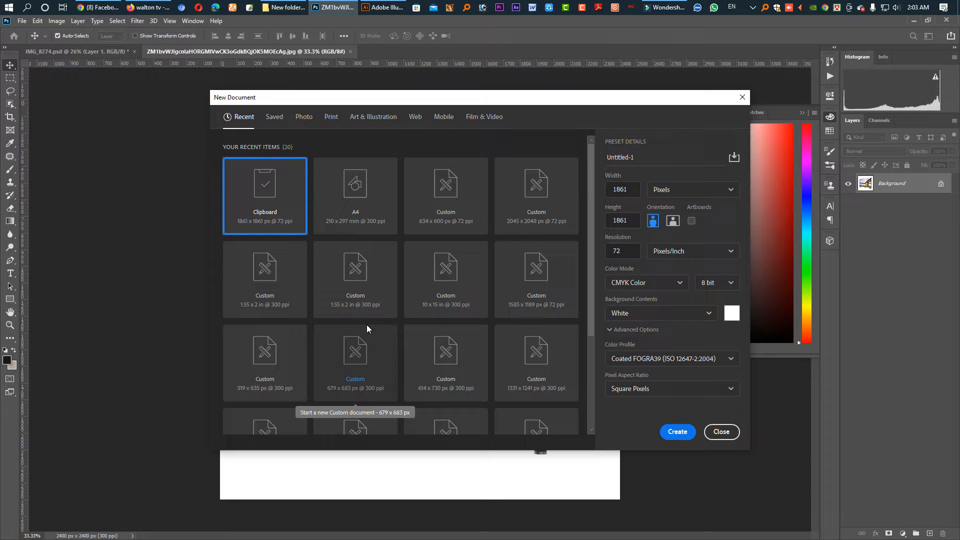
left_click(692, 189)
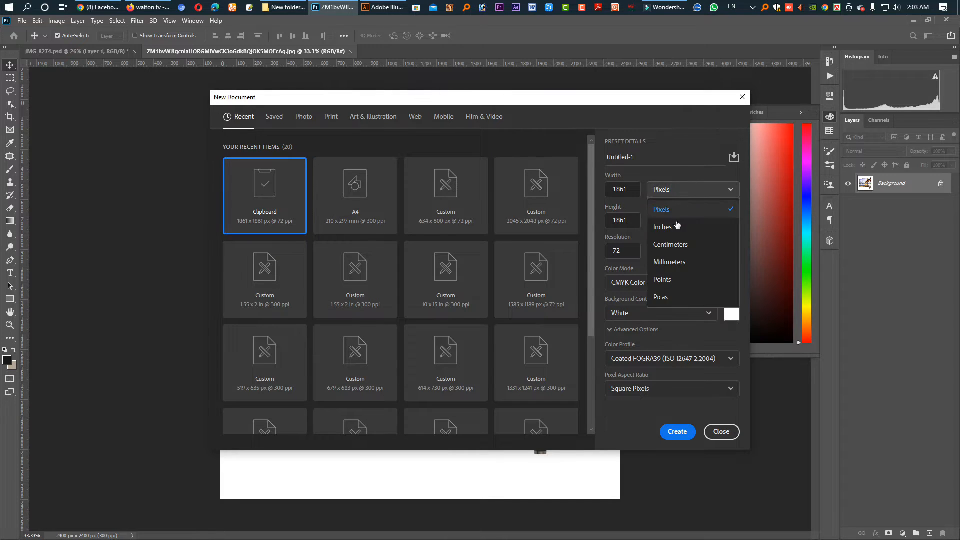
left_click(667, 227)
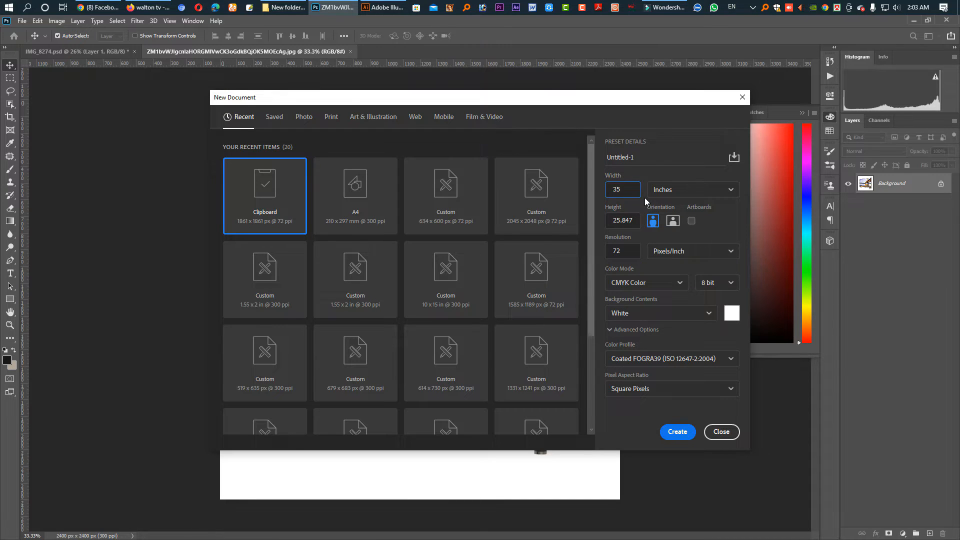
key("Tab")
key("Tab")
type("25")
key("Tab")
Set the new document's color mode to RGB Color and create it
left_click(633, 252)
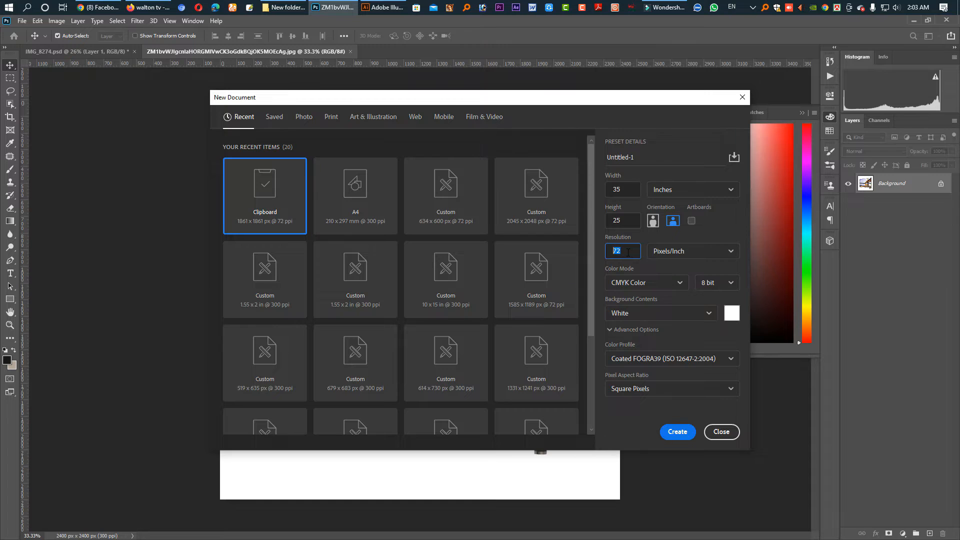
left_click(662, 285)
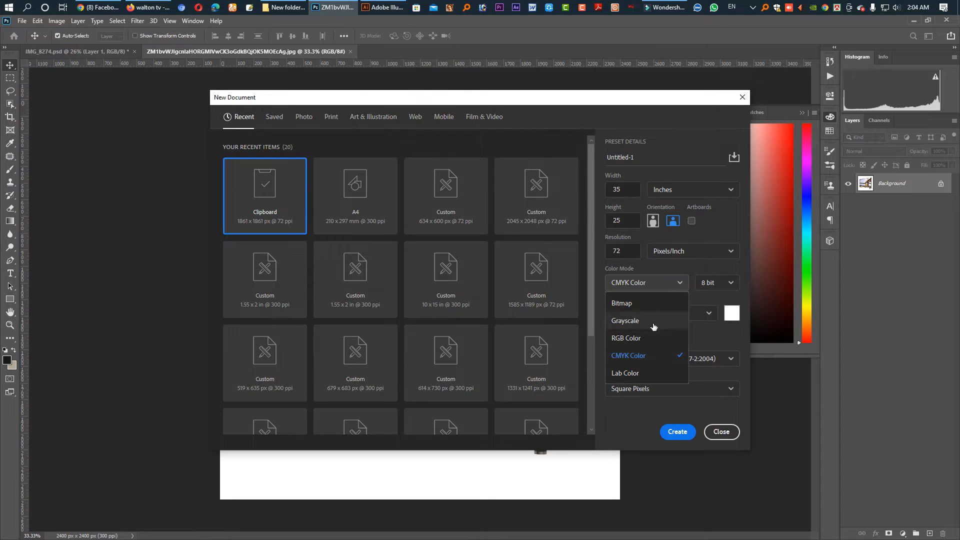
left_click(626, 338)
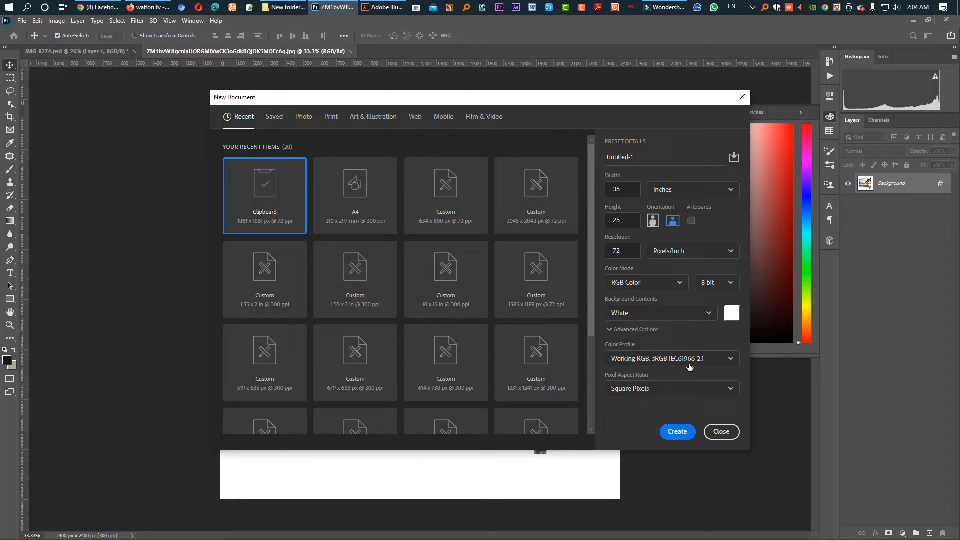
left_click(677, 431)
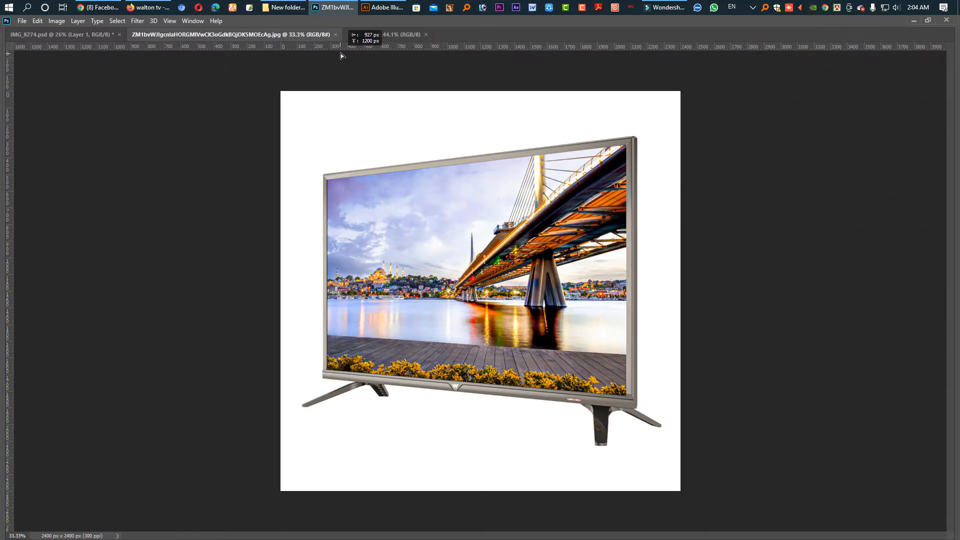
Place the television image into the new blank document as a layer and move it down toward the right of the canvas
left_click(363, 34)
key("ctrl+v")
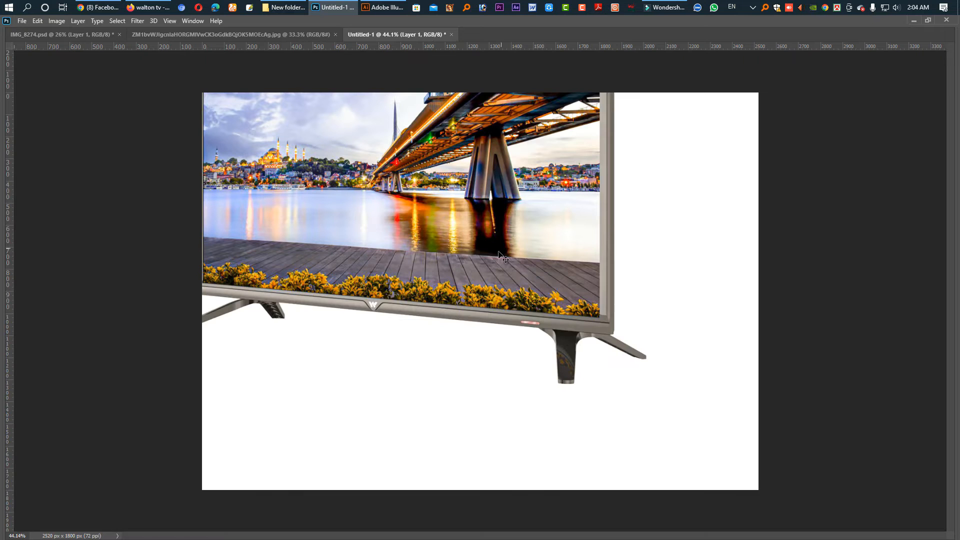
left_click_drag(475, 263, 560, 344)
Scale the television layer down with Free Transform and position it in the right half of the canvas
key("ctrl+t")
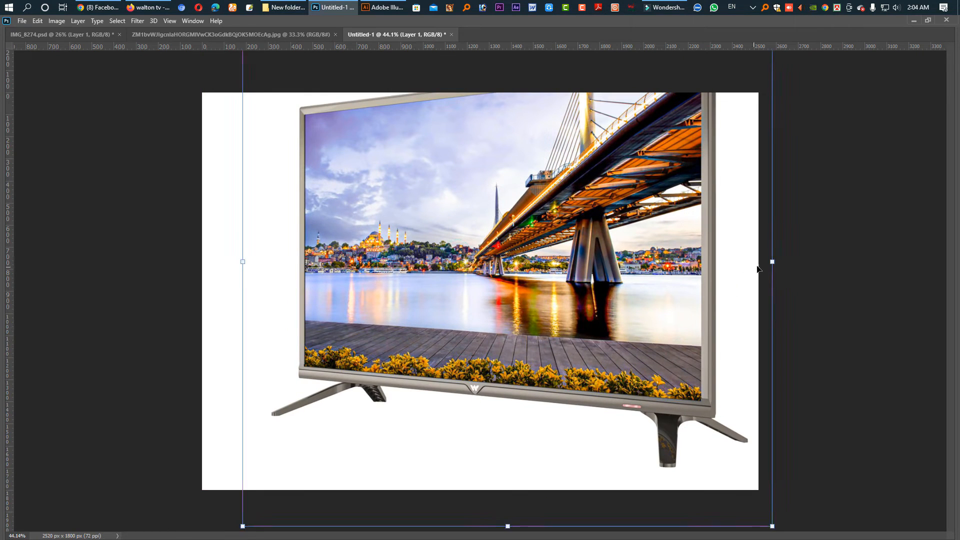
left_click_drag(772, 262, 470, 280)
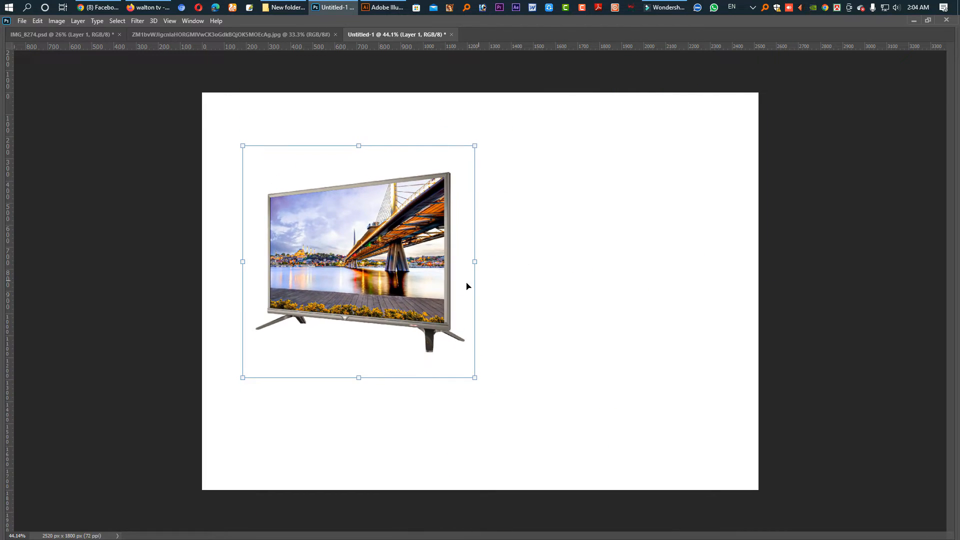
left_click_drag(409, 306, 592, 308)
left_click_drag(547, 381, 556, 455)
left_click_drag(620, 378, 637, 390)
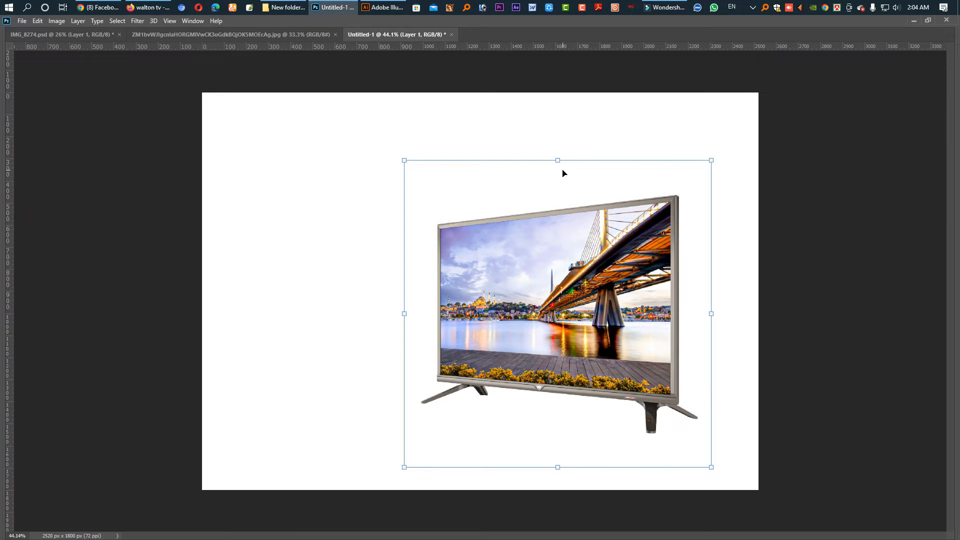
key("Return")
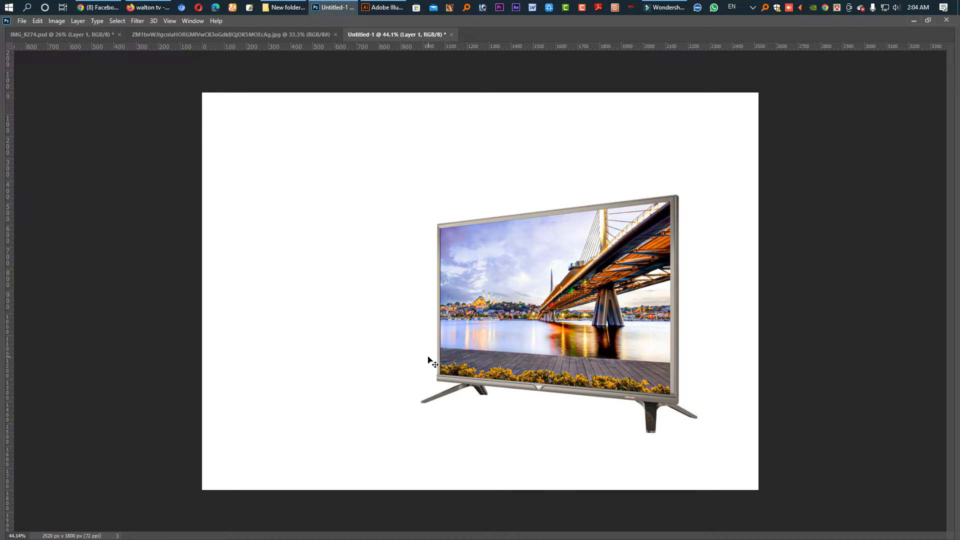
Restore the hidden panels, shrink the color panel, and fill the Background layer with the grey-blue swatch
key("Tab")
key("ctrl+minus")
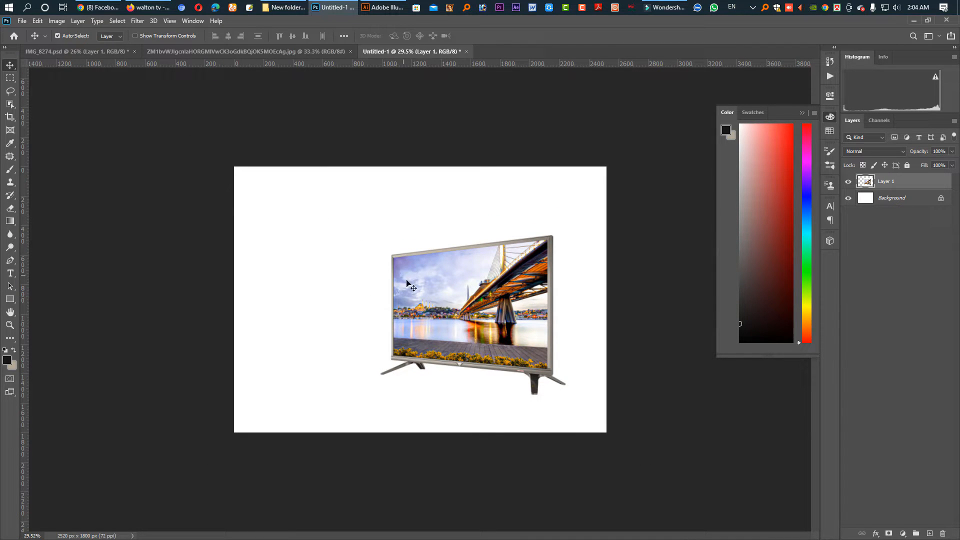
left_click(880, 203)
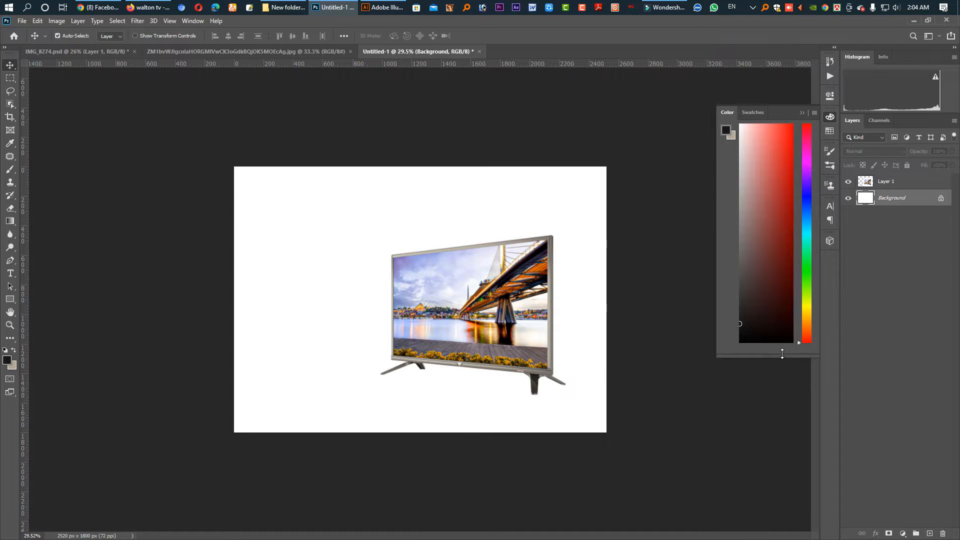
left_click_drag(782, 353, 774, 201)
left_click(745, 112)
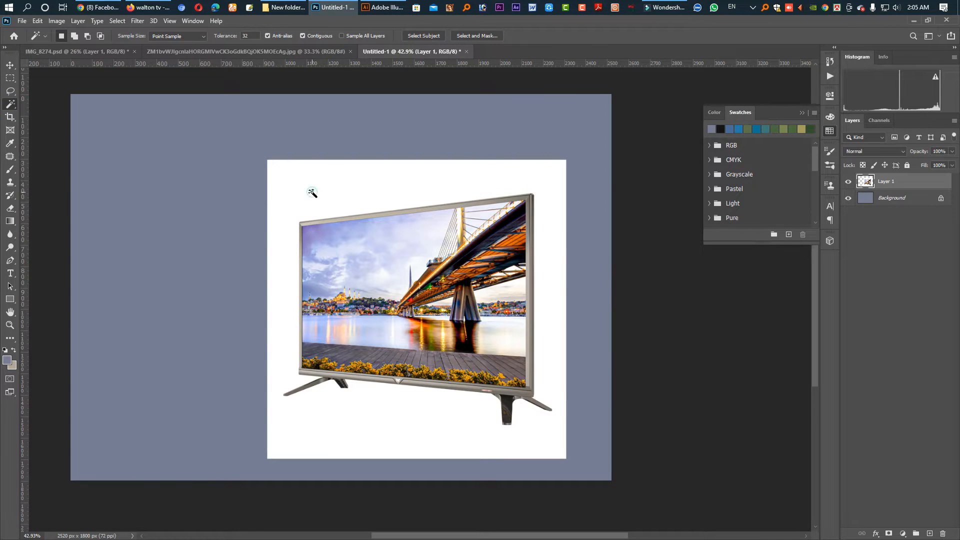
Select the white area around the television with the Magic Wand, feather the selection and delete the white pixels
left_click(312, 192)
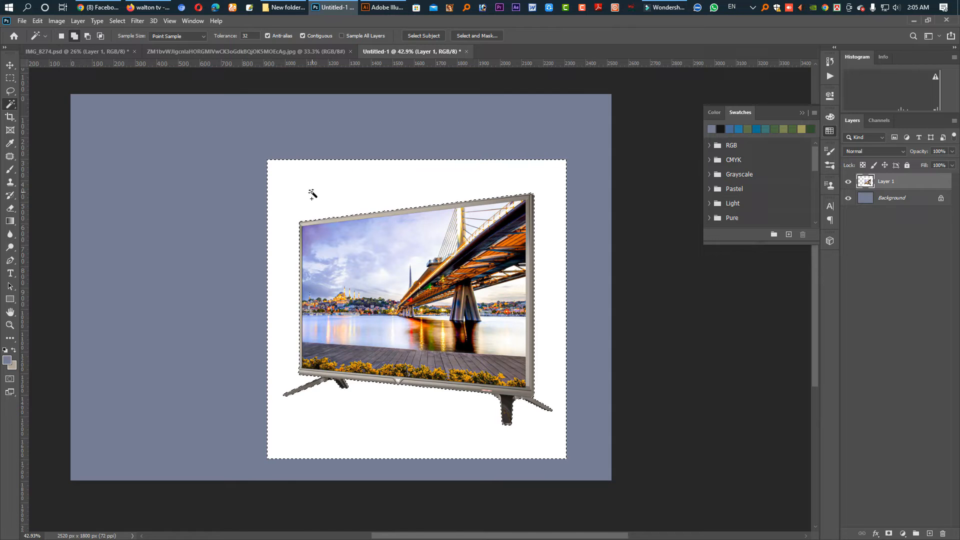
key("shift+F6")
key("Return")
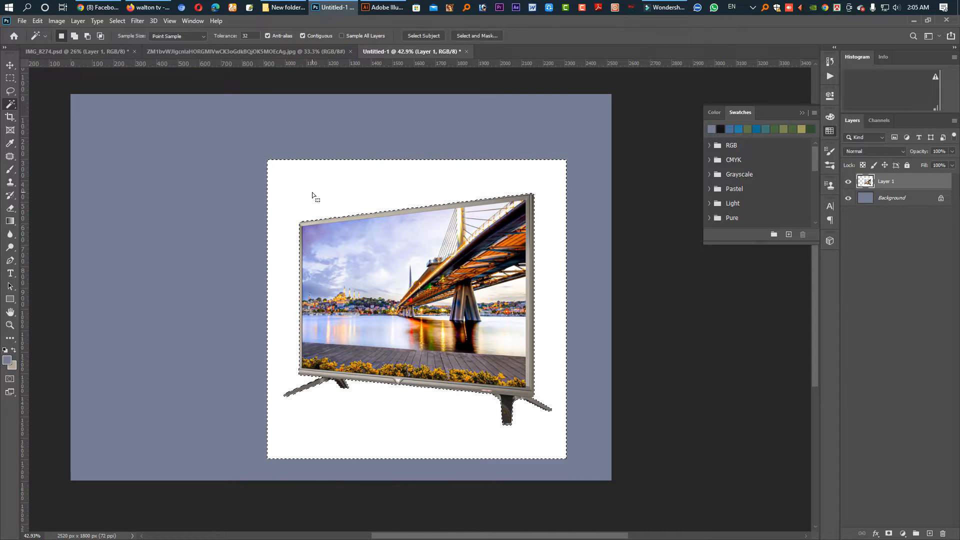
key("Delete")
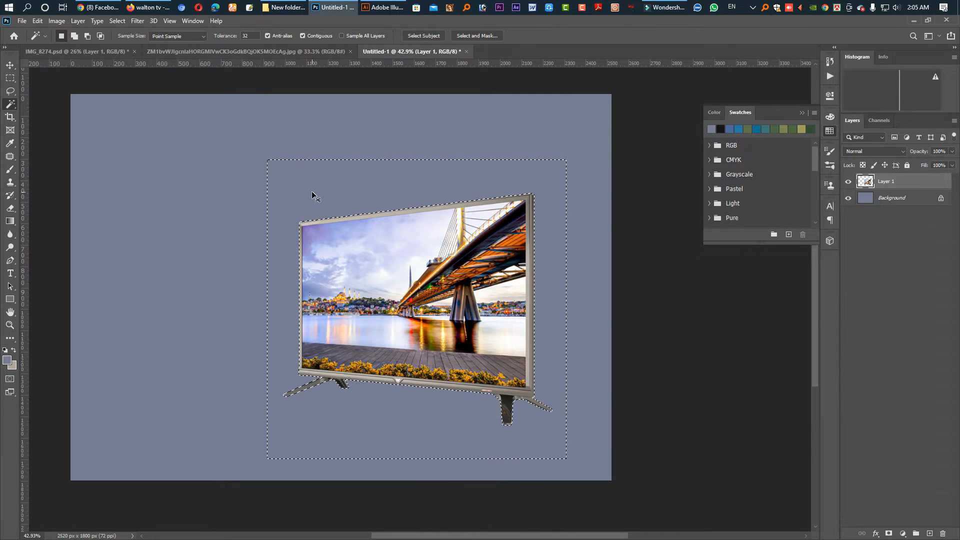
Deselect the television cut-out and bring the cut-out man from IMG_8274.psd into the television document as a new layer
key("ctrl+d")
key("v")
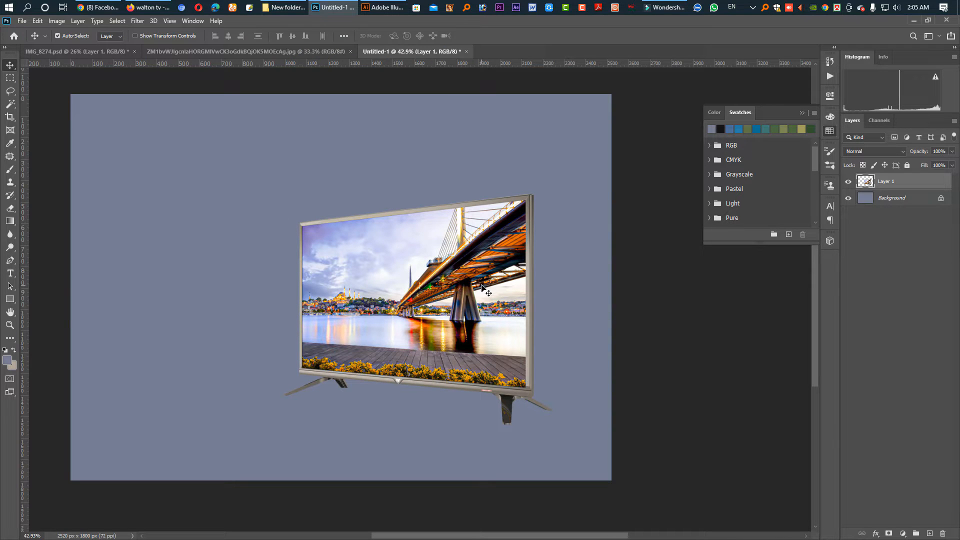
left_click(72, 52)
left_click_drag(470, 281, 441, 314)
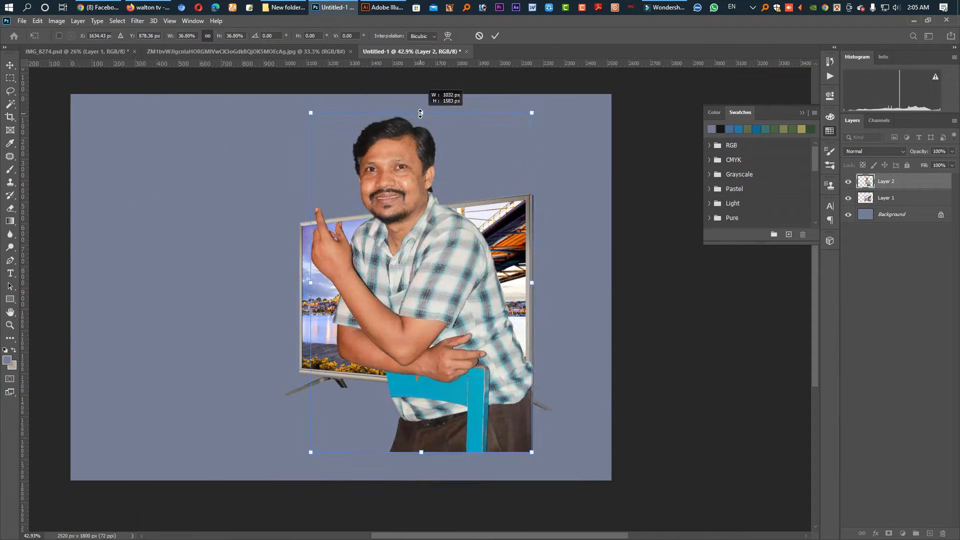
Scale the man layer to 38.37% with Free Transform and position him in front of the television
left_click_drag(422, 111, 419, 97)
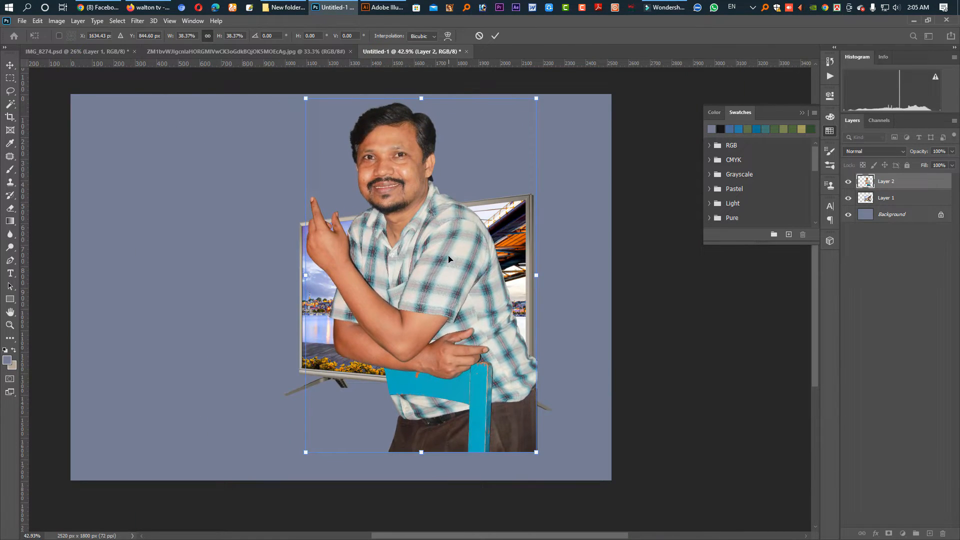
left_click_drag(455, 336, 459, 347)
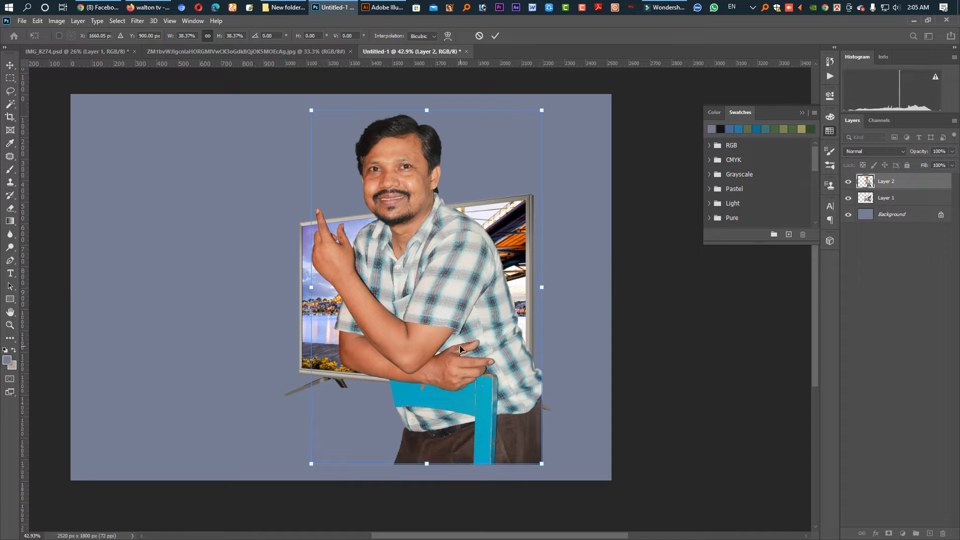
key("Return")
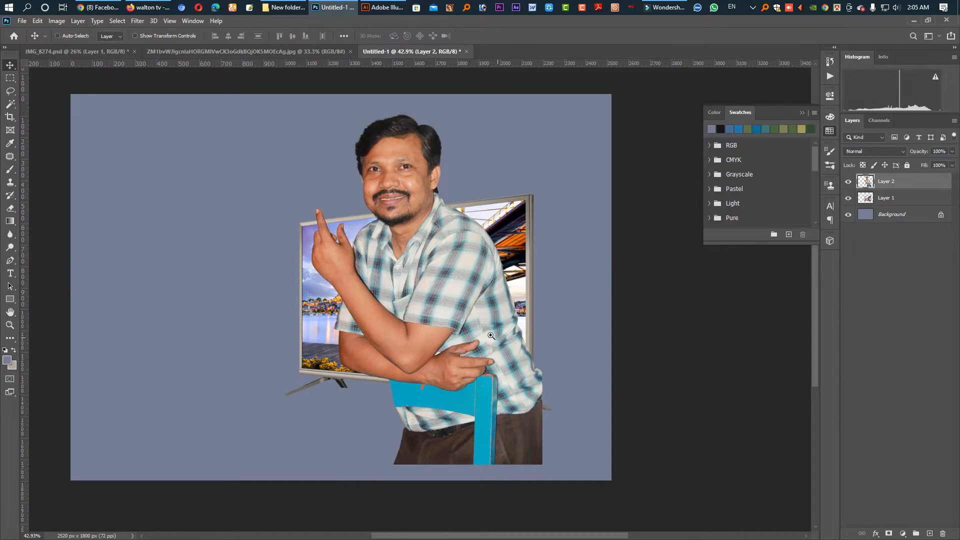
Scale the man layer down to 85.93% with Free Transform and reposition him so his arms rest on the television's lower frame
left_click(489, 334, "ctrl")
left_click(501, 379, "ctrl+alt")
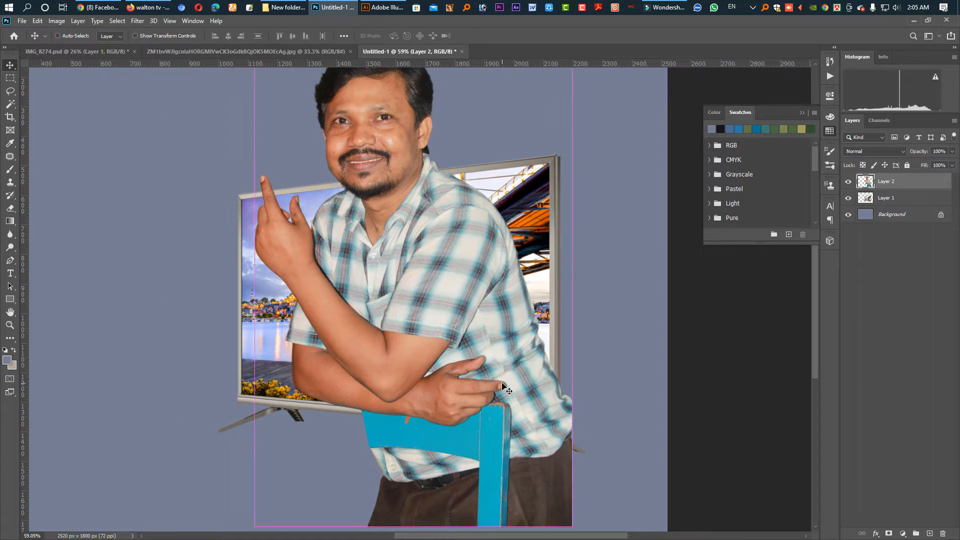
key("ctrl+t")
left_click_drag(568, 289, 533, 284)
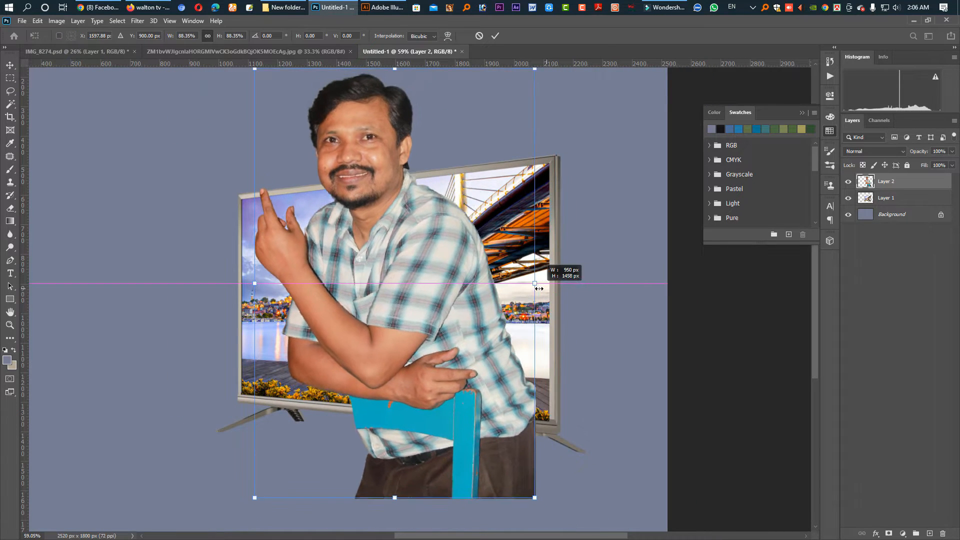
left_click_drag(482, 353, 497, 353)
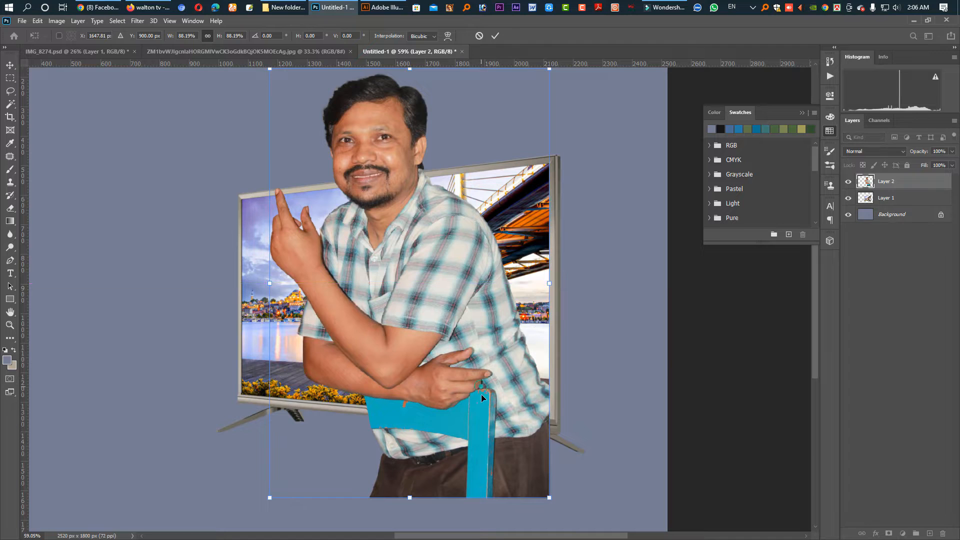
left_click_drag(480, 388, 480, 399)
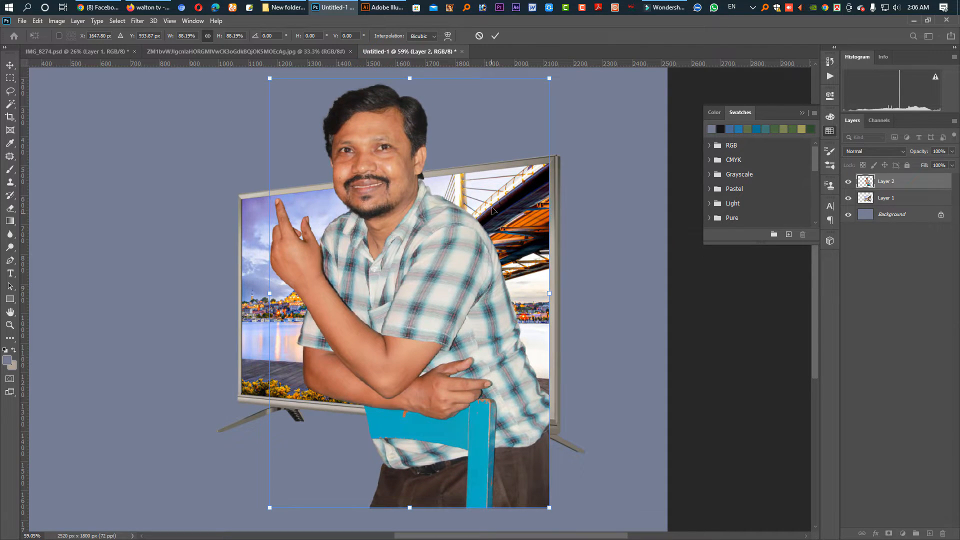
left_click_drag(410, 78, 411, 89)
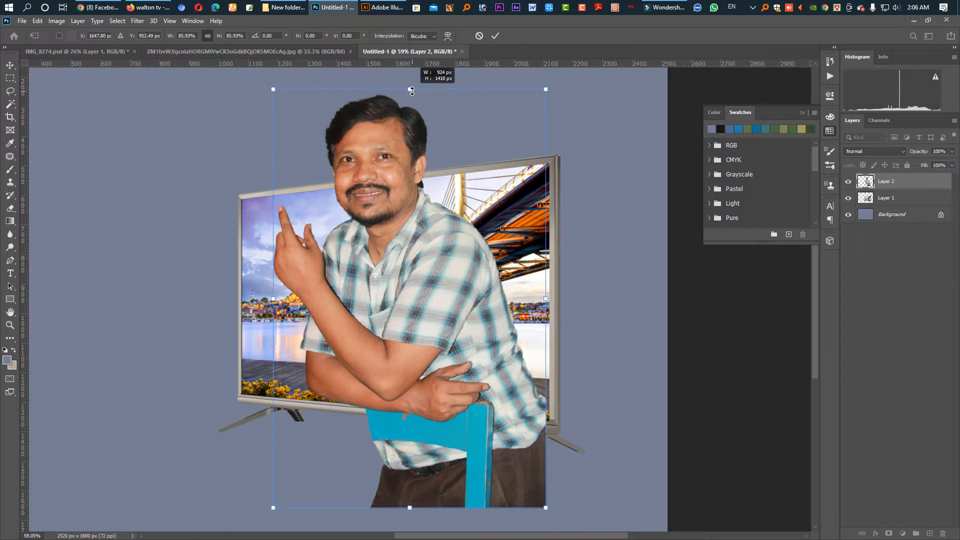
key("Return")
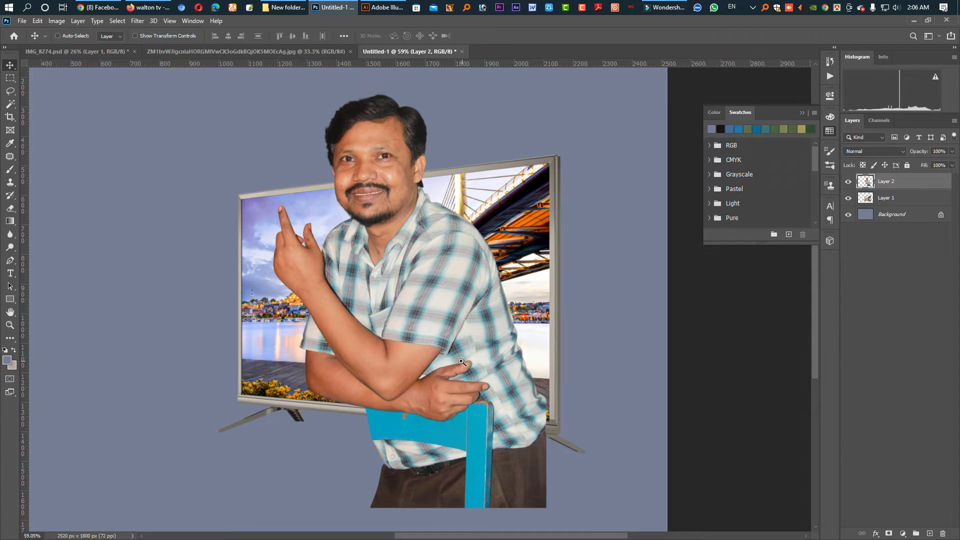
Shift the man layer 11 px right so his cropped side meets the inner right edge of the television frame
scroll(450, 405, "up", 3)
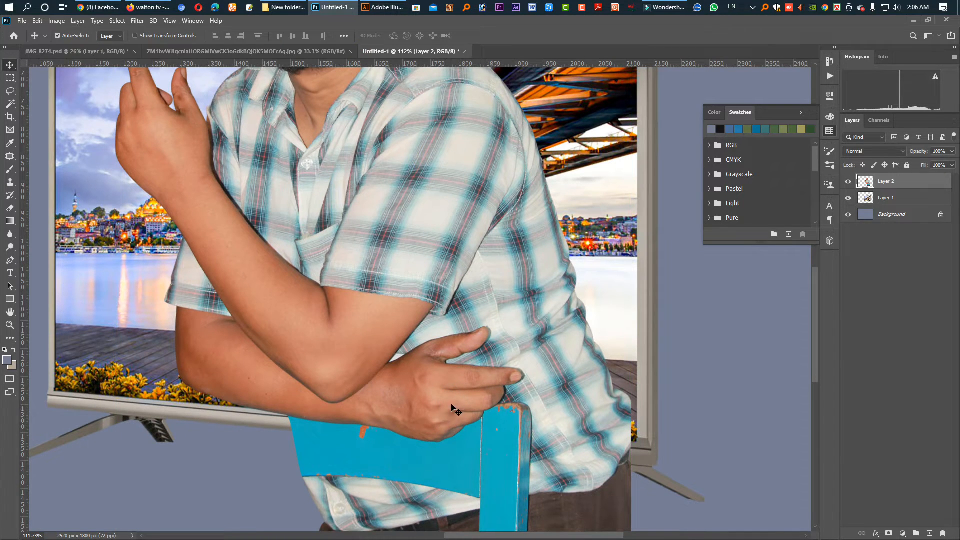
key("shift+Right")
key("Right")
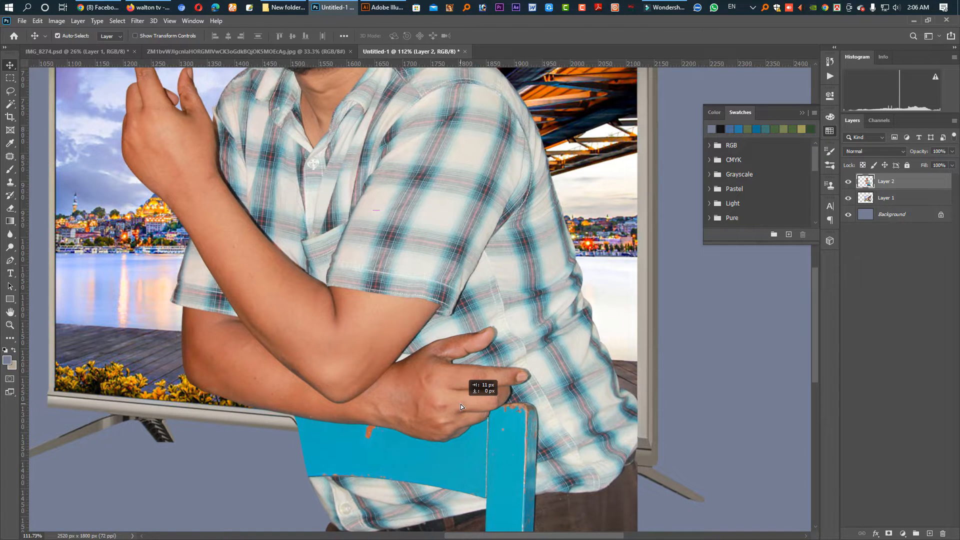
left_click(641, 422, "ctrl")
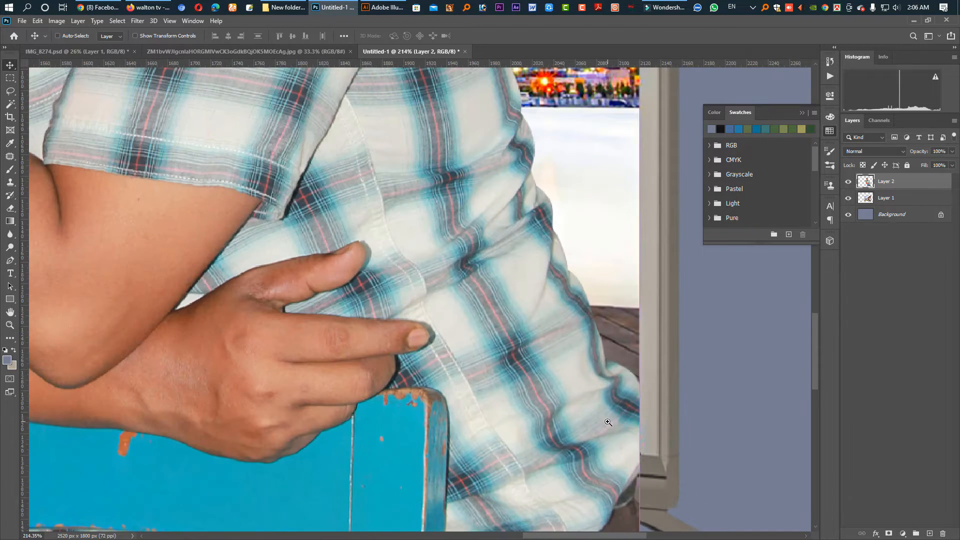
left_click_drag(611, 422, 575, 384)
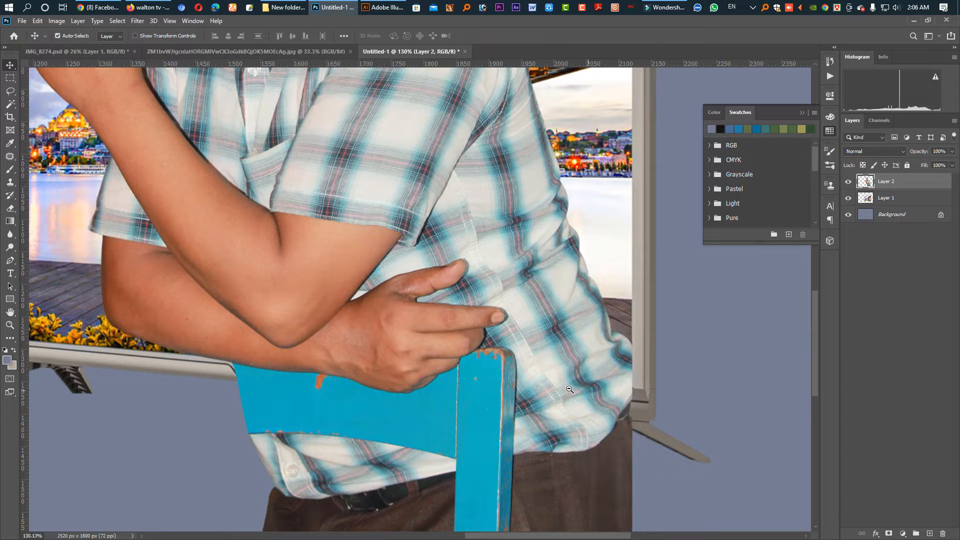
Lower the man layer's opacity to 50%, then set it to 80% to see the television frame through him
left_click(562, 385)
left_click(542, 376)
key("5")
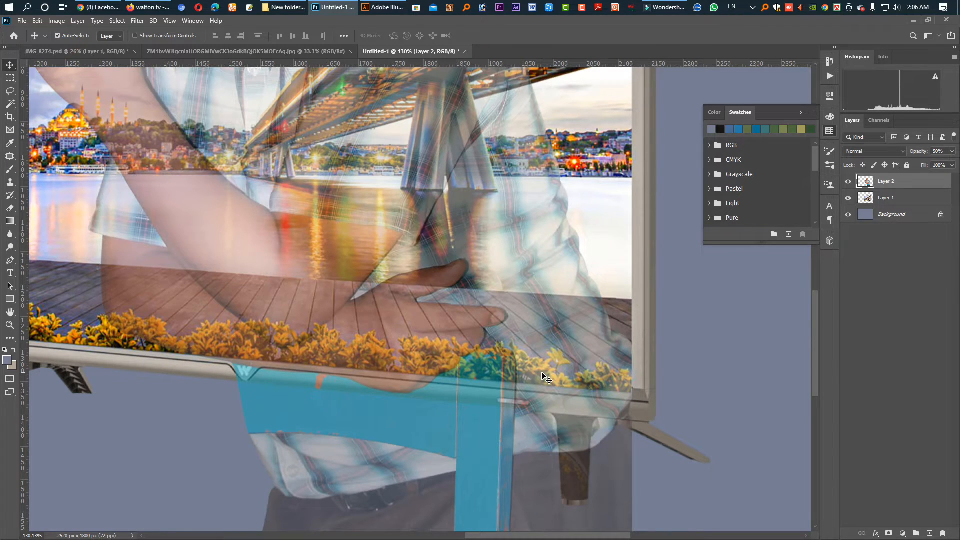
left_click_drag(249, 364, 291, 393)
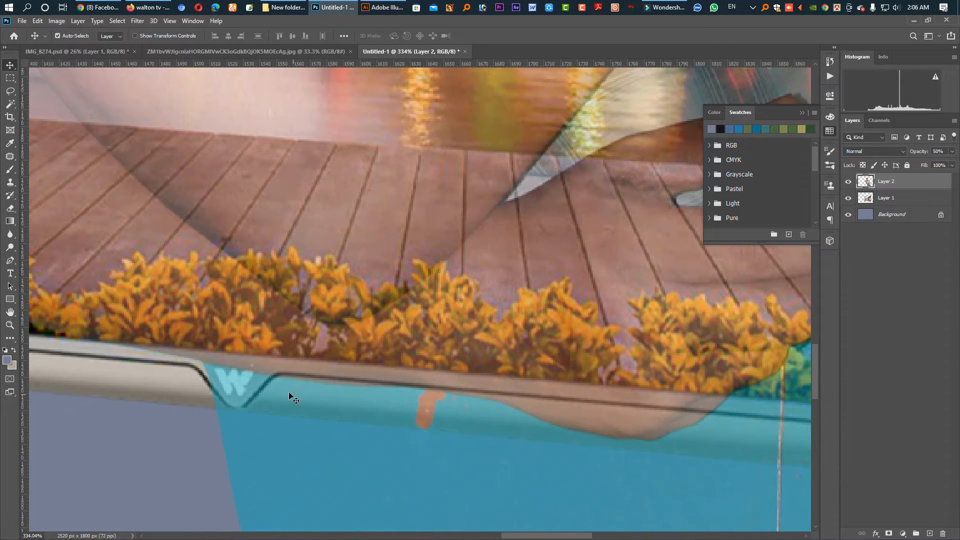
key("8")
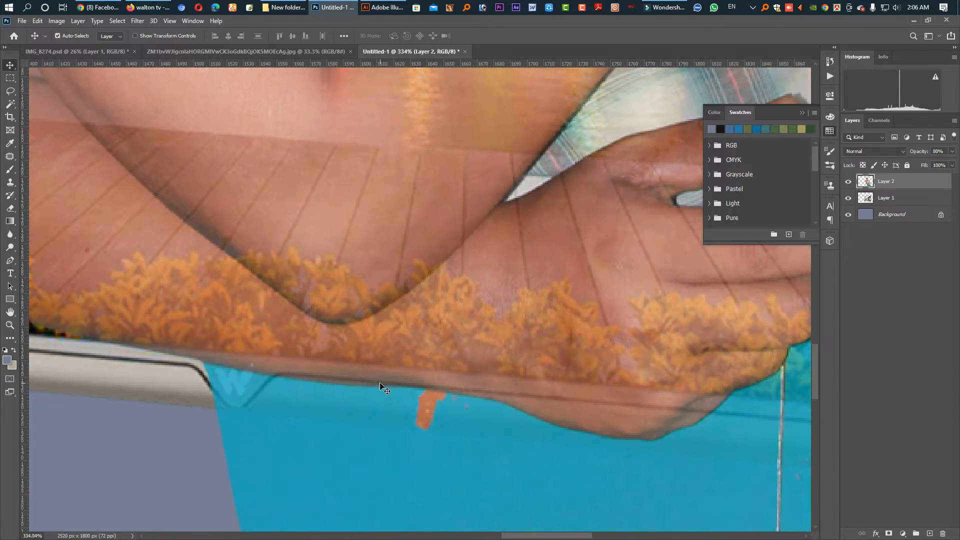
Draw a Pen path under the man's arm and hand, along the lower screen edge and around the chair and trousers
key("p")
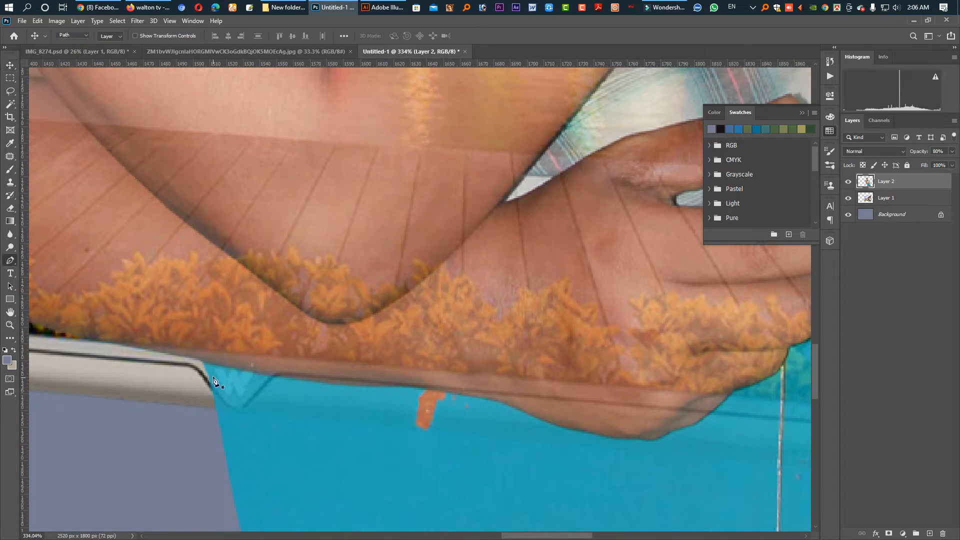
left_click(128, 347)
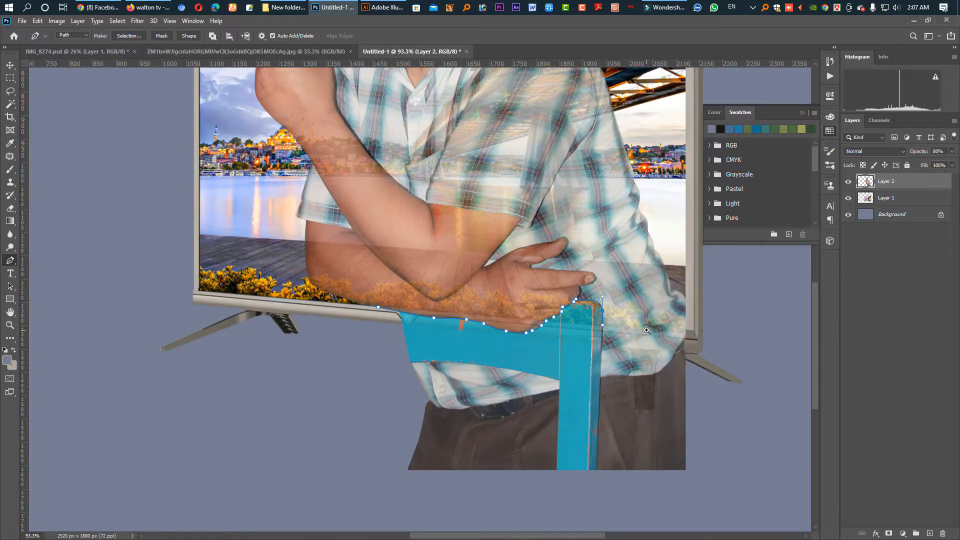
scroll(722, 339, "up", 10)
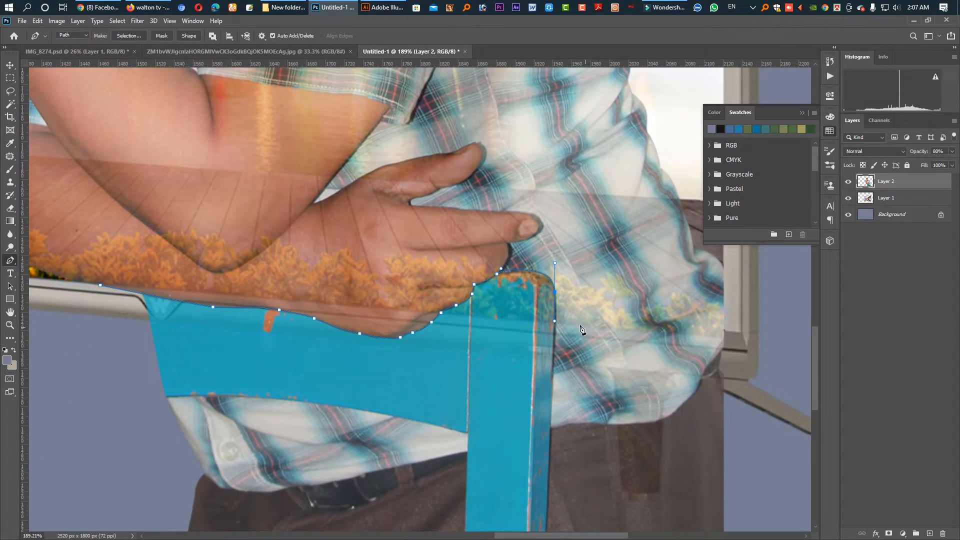
left_click(554, 292, "alt")
left_click(555, 317)
left_click(724, 328)
scroll(748, 374, "down", 5)
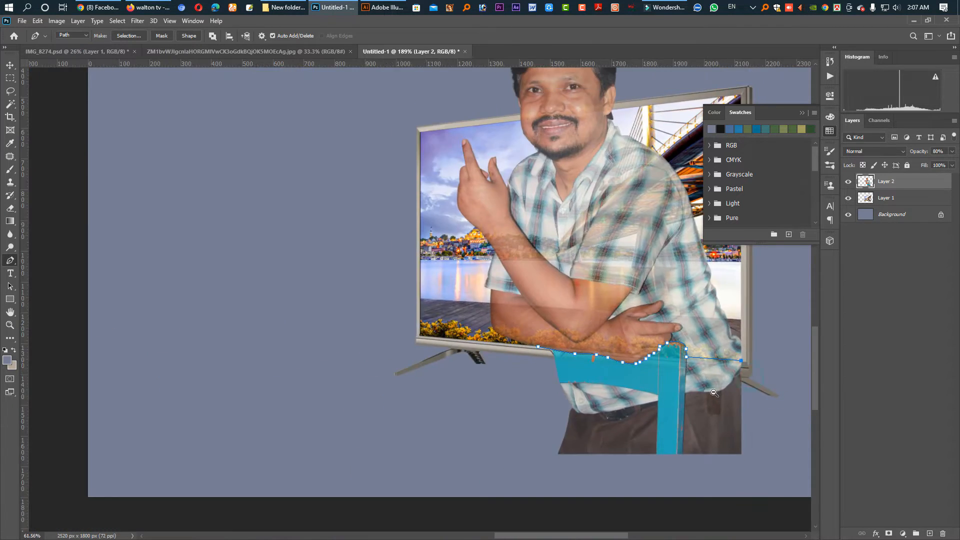
left_click_drag(792, 419, 644, 400)
left_click_drag(539, 416, 382, 392)
left_click_drag(342, 369, 334, 356)
left_click(281, 325)
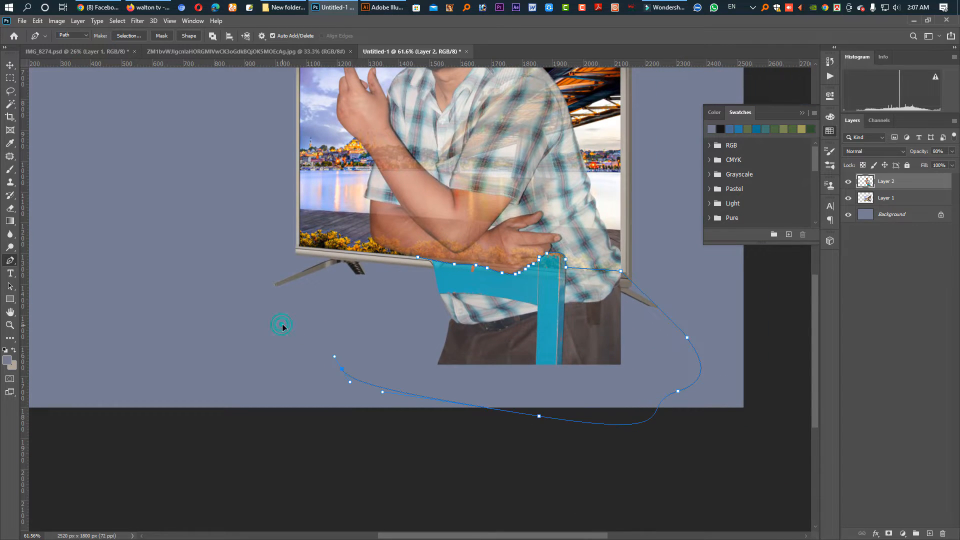
Delete the chair and lower body using a feathered selection from the path, and restore the man layer's opacity to 100%
key("ctrl+Return")
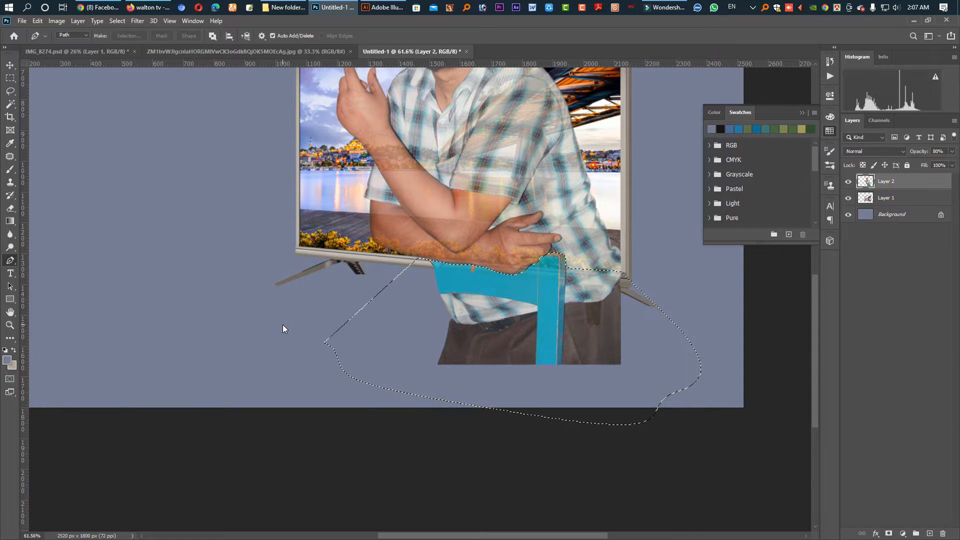
key("shift+F6")
key("Return")
key("Delete")
key("ctrl+d")
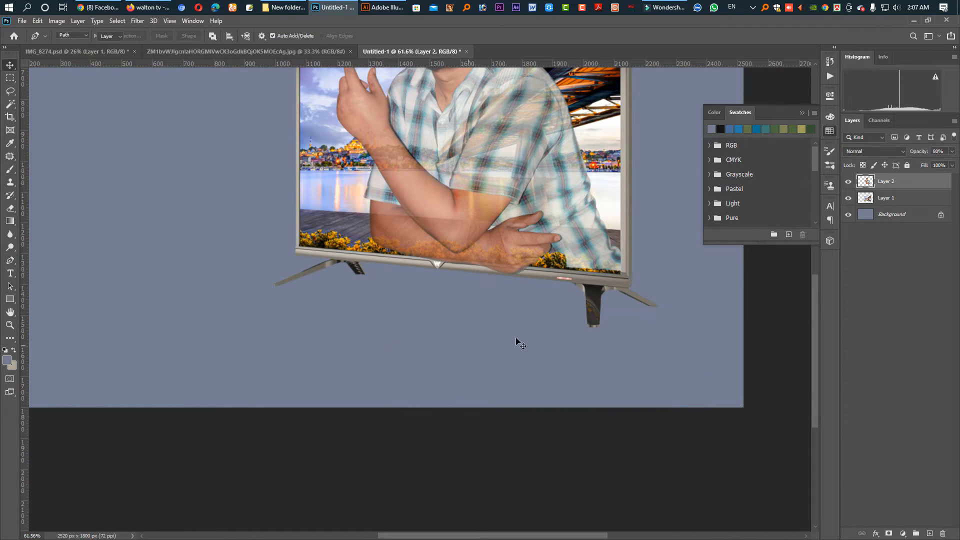
key("v")
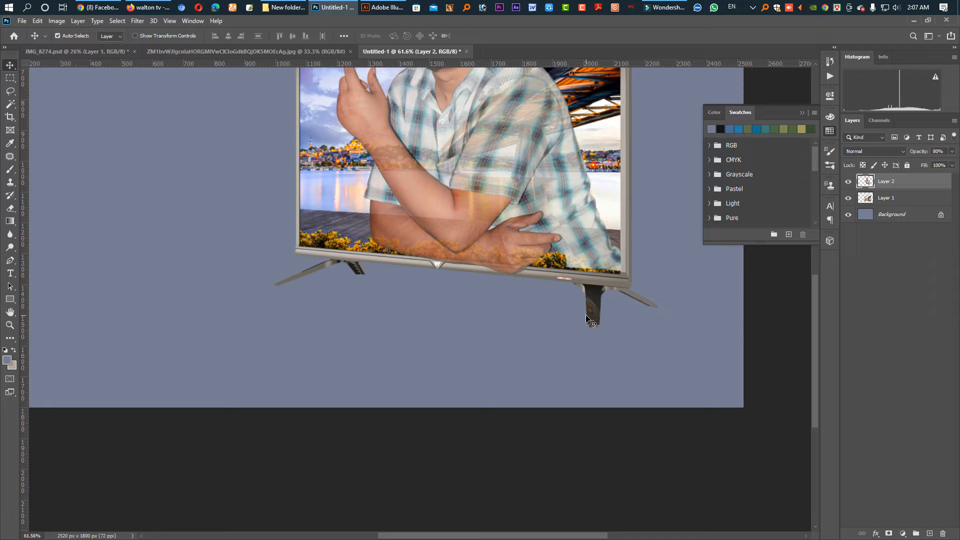
key("0")
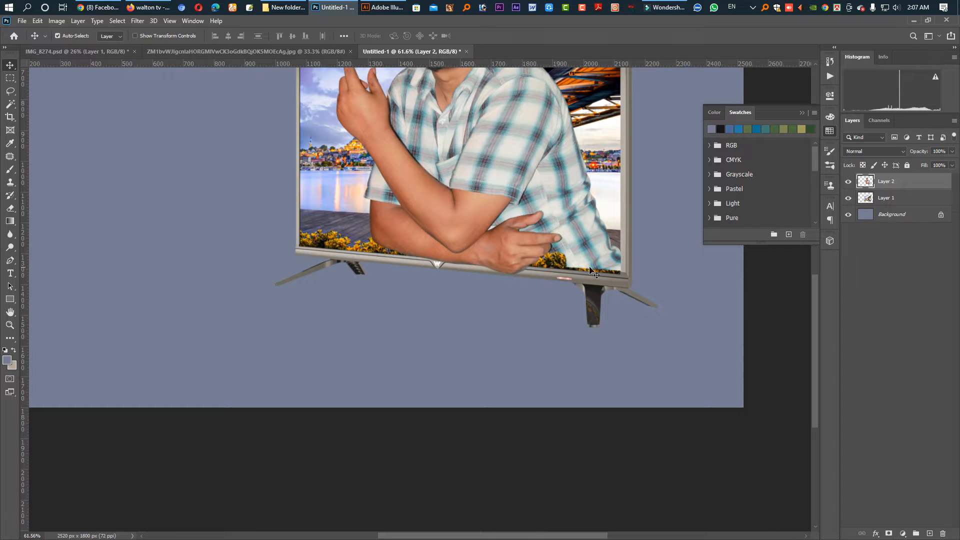
Lasso a patch of the checked shirt beside the man's hand and copy it to a new layer
key("ctrl+space")
left_click_drag(521, 248, 583, 264)
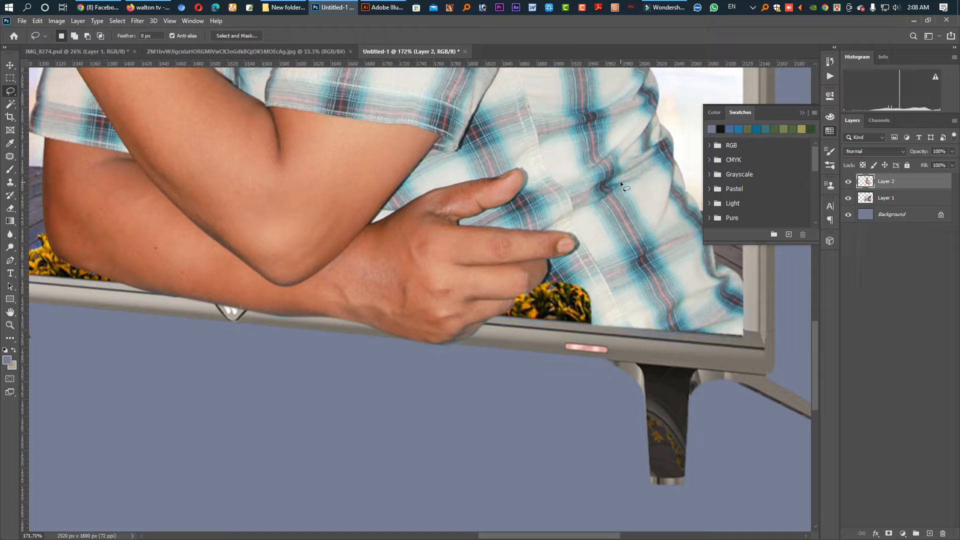
left_click_drag(621, 183, 582, 207)
left_click_drag(616, 280, 649, 317)
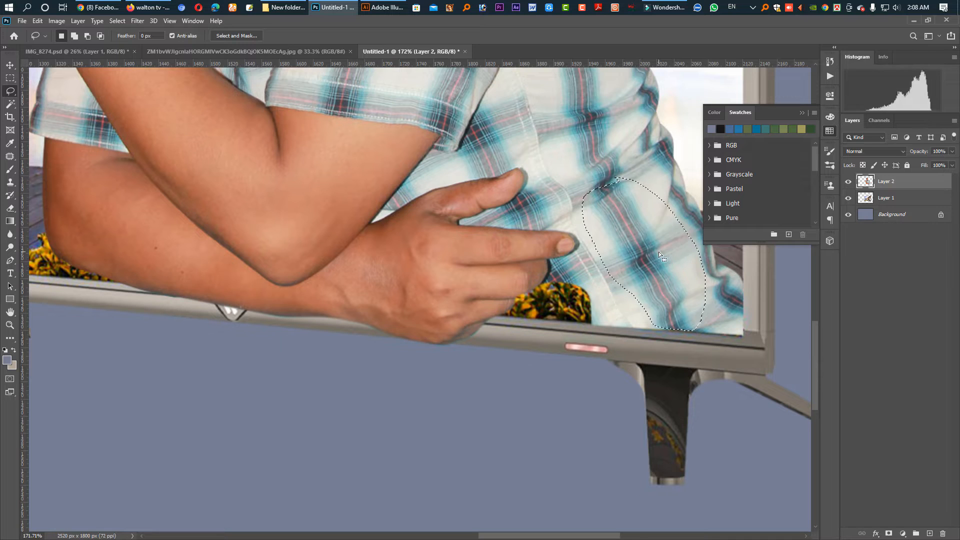
key("ctrl+j")
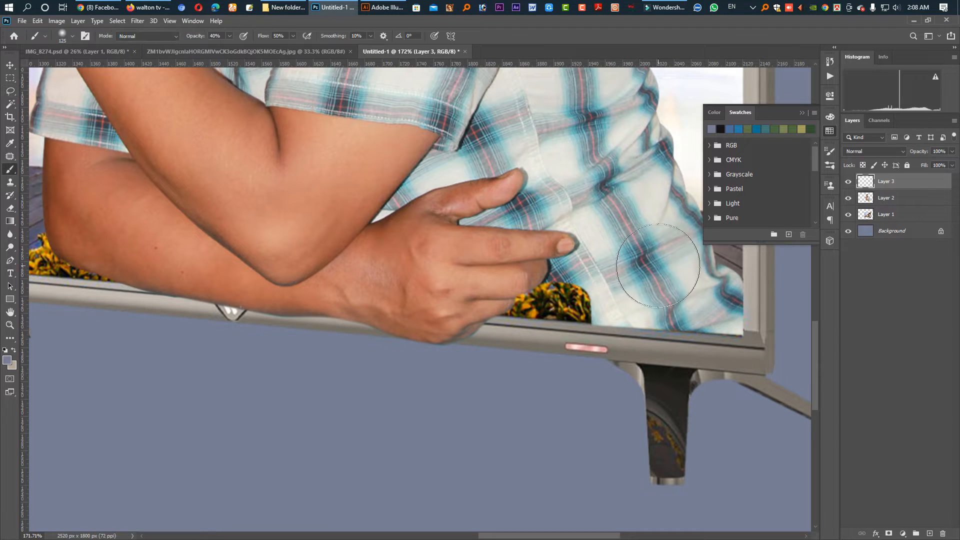
Place the shirt patch layer beneath the man layer and move the patch over the flower gap below his hand
key("v")
left_click_drag(882, 189, 883, 207)
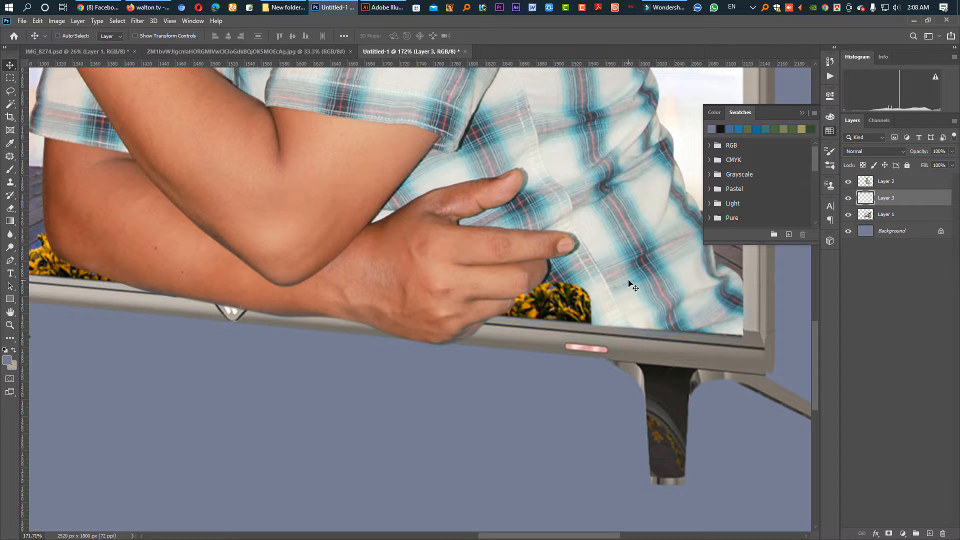
key("ctrl+t")
left_click_drag(631, 274, 525, 333)
left_click_drag(578, 319, 565, 299)
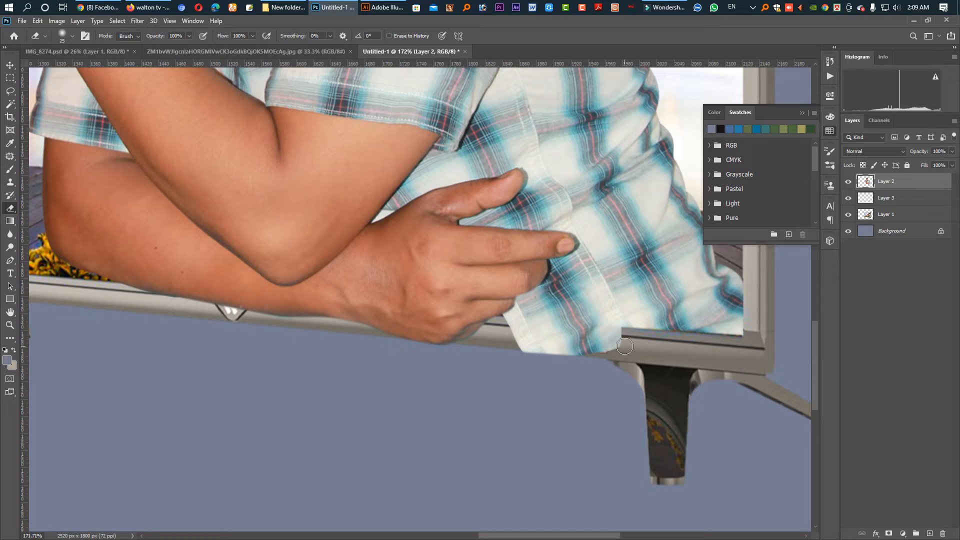
Erase the parts of the shirt patch that overhang the television's lower frame beside the man's hand
left_click(871, 199)
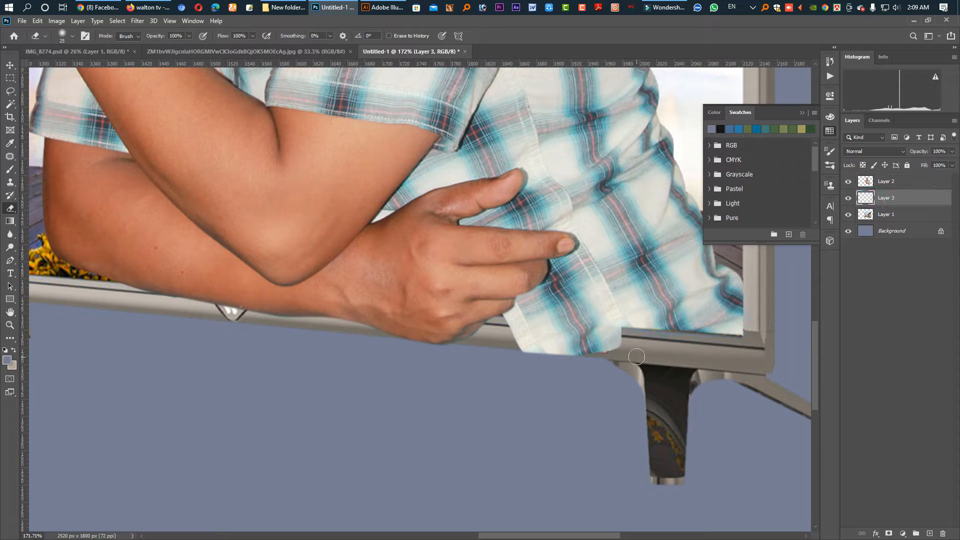
left_click_drag(629, 357, 519, 352)
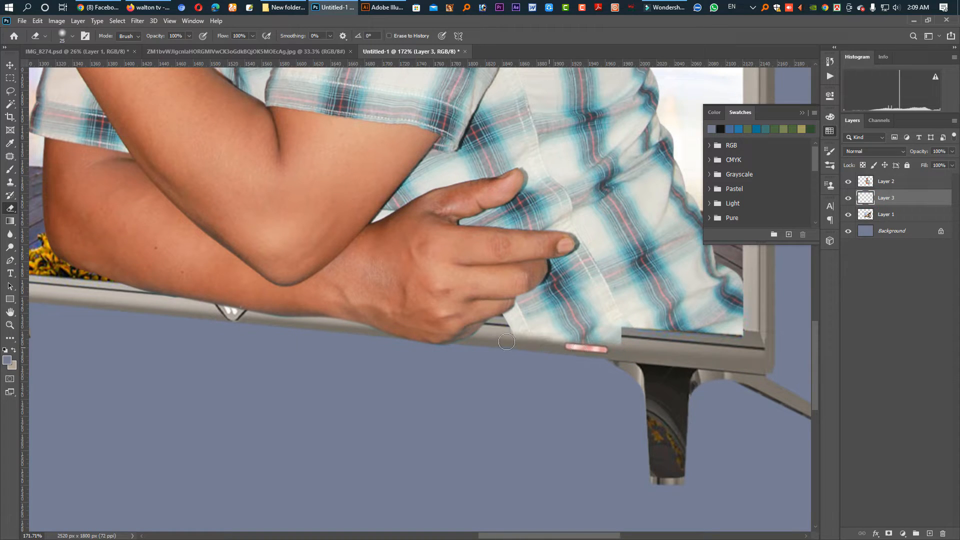
mouse_move(527, 331)
left_mouse_down()
mouse_move(505, 326)
mouse_move(536, 329)
mouse_move(503, 322)
mouse_move(565, 325)
left_mouse_up()
key("bracketleft")
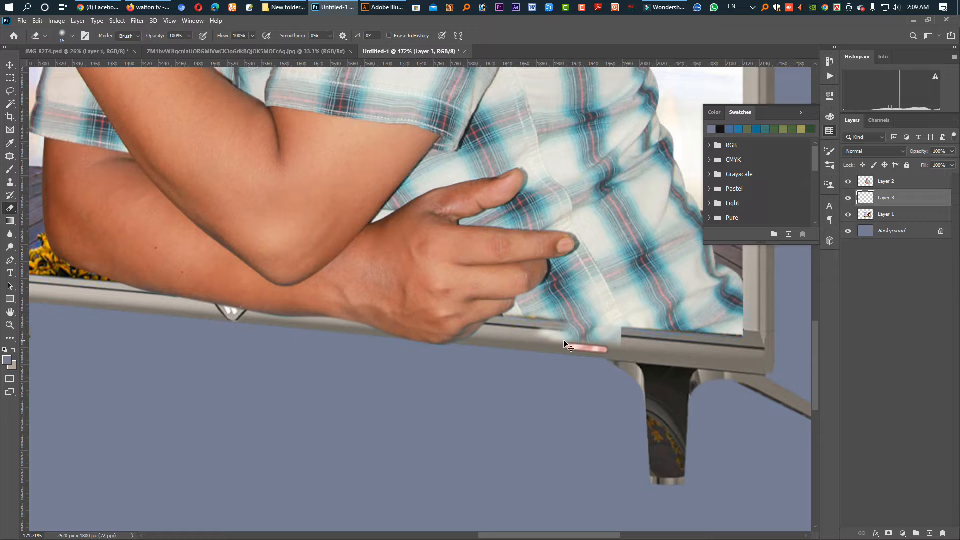
key("ctrl+z")
mouse_move(505, 321)
left_mouse_down()
mouse_move(517, 333)
mouse_move(507, 325)
mouse_move(622, 334)
mouse_move(548, 338)
left_mouse_up()
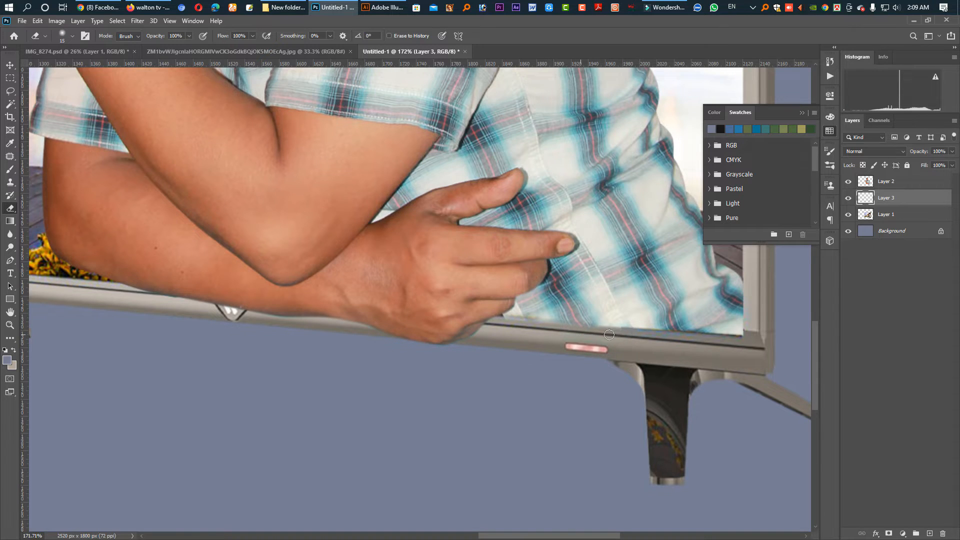
Merge the shirt patch layer with the man layer
key("ctrl+1")
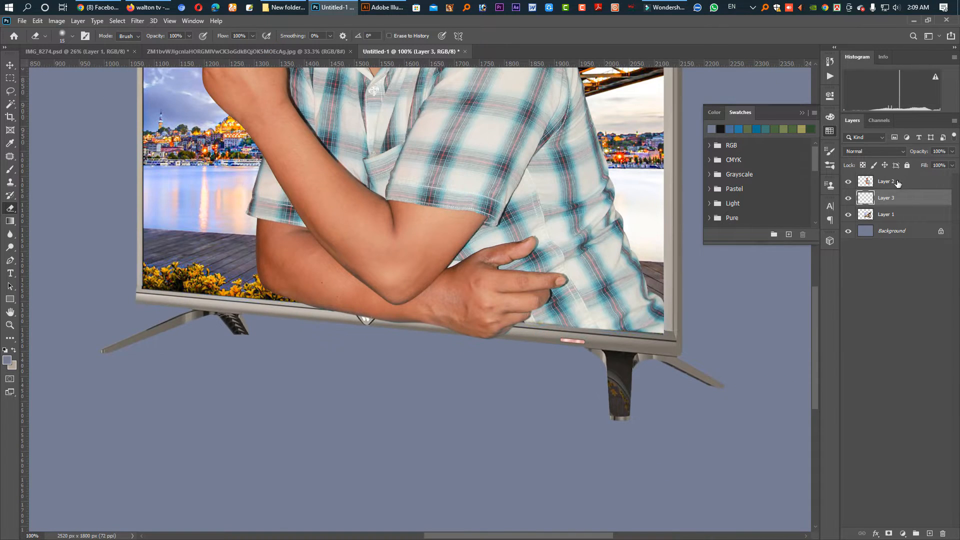
left_click(898, 183, "shift")
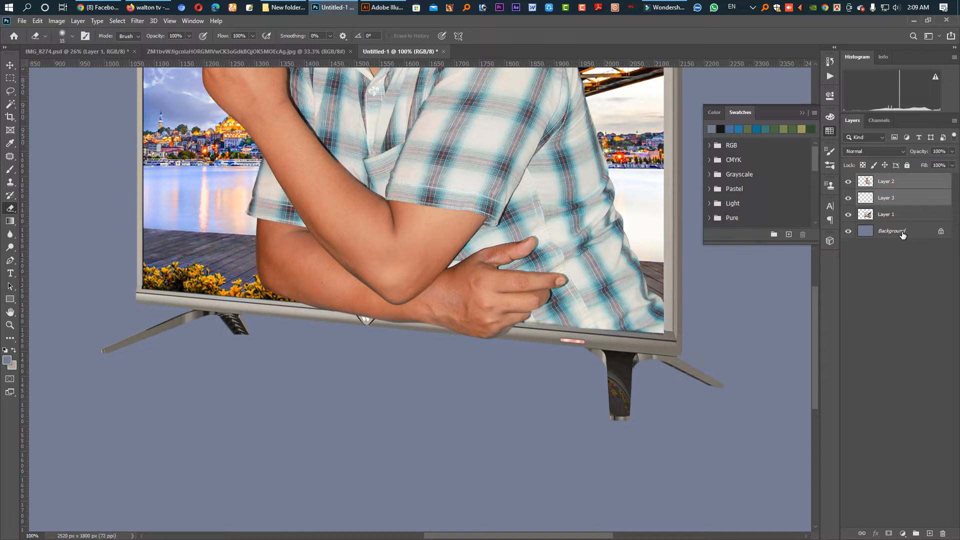
key("ctrl+e")
Open the merged man layer in the Camera Raw filter
scroll(500, 244, "down", 3)
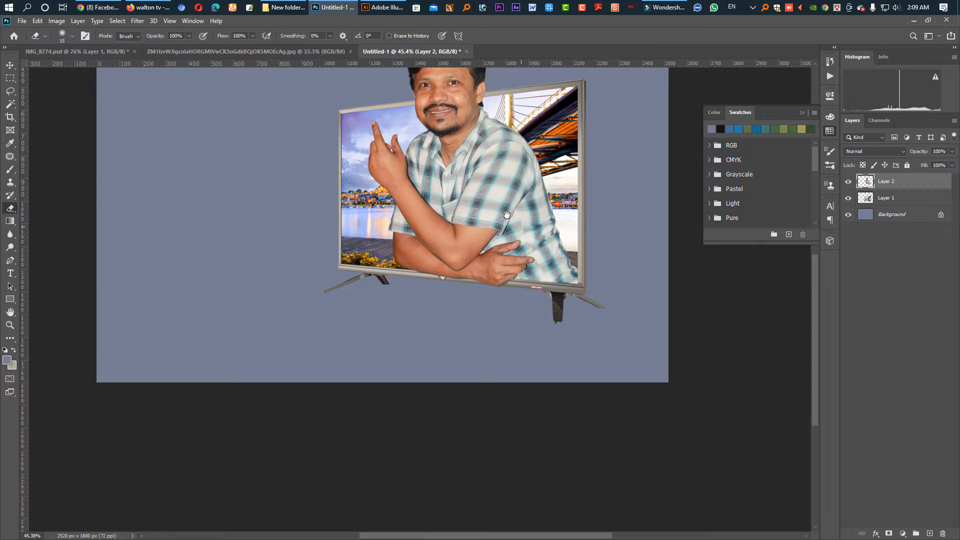
scroll(506, 214, "up", 3)
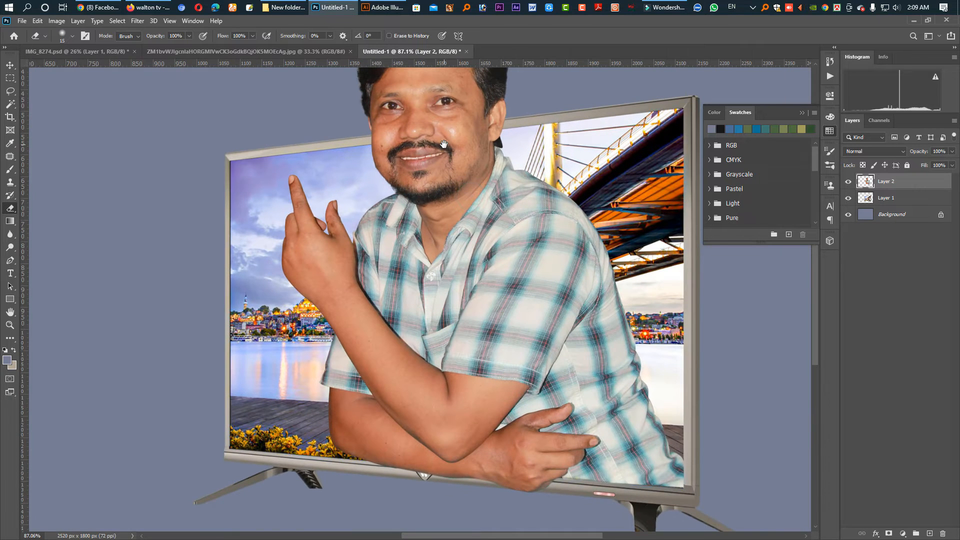
scroll(444, 144, "up", 4)
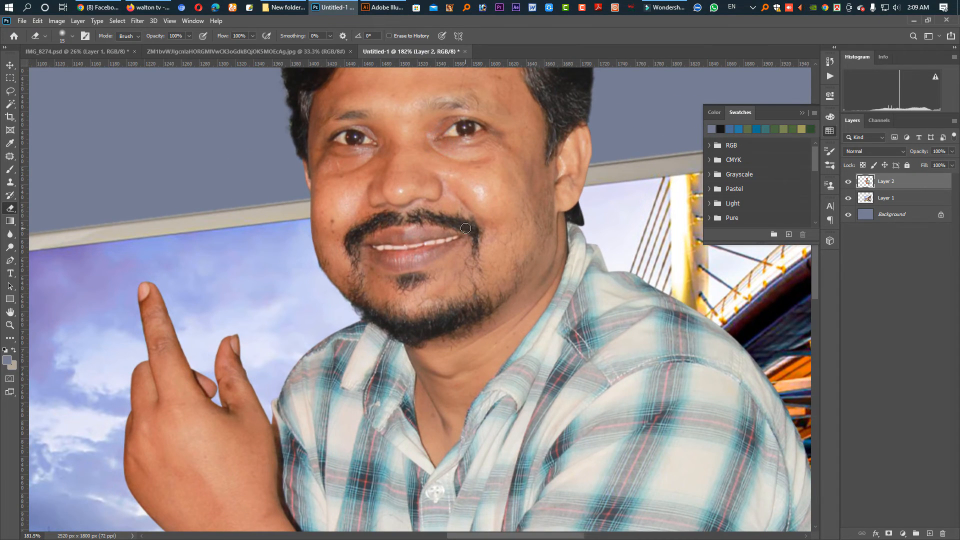
key("v")
scroll(525, 198, "down", 2)
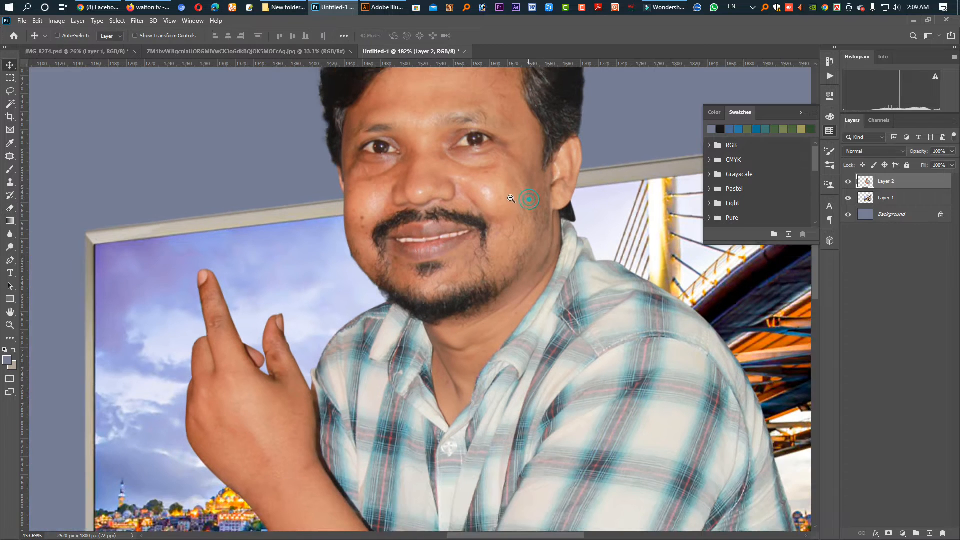
scroll(507, 199, "down", 2)
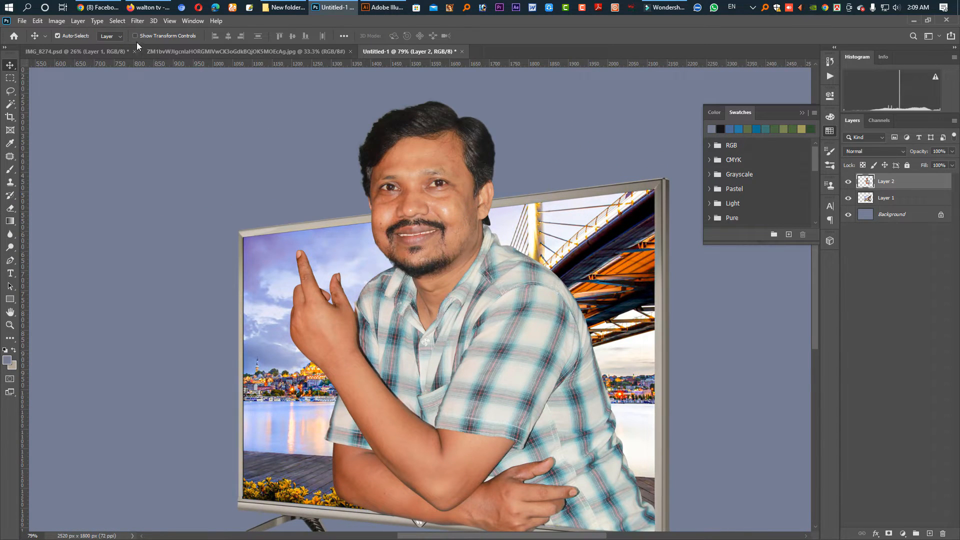
left_click(138, 21)
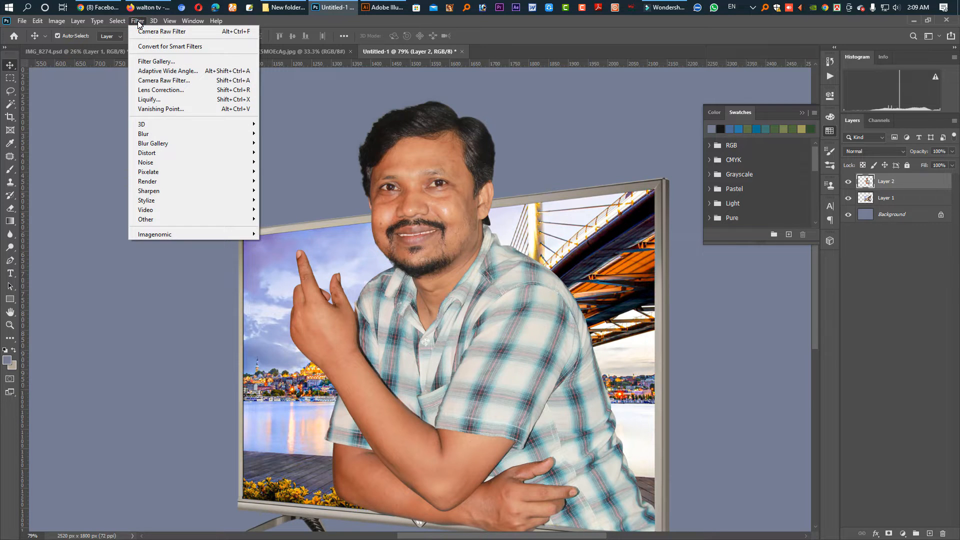
left_click(169, 81)
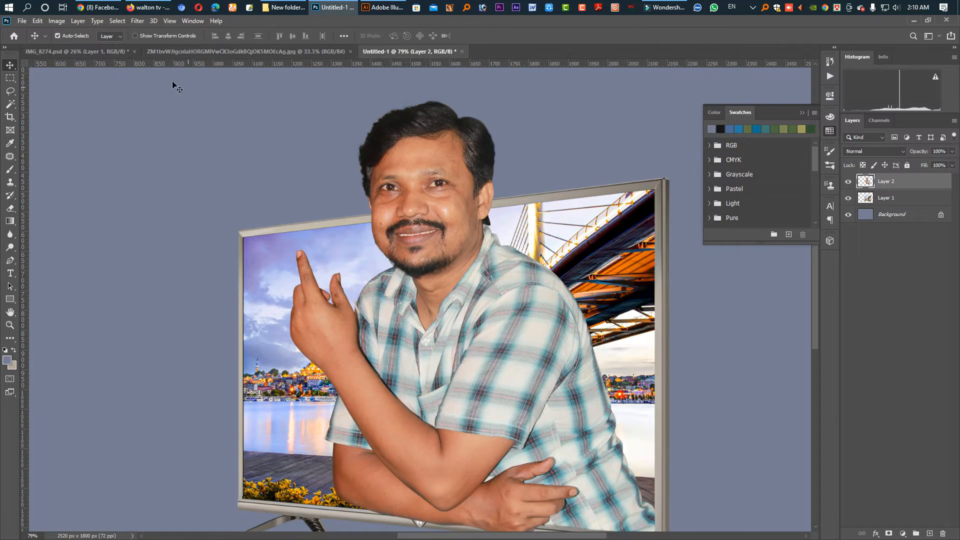
left_click(138, 21)
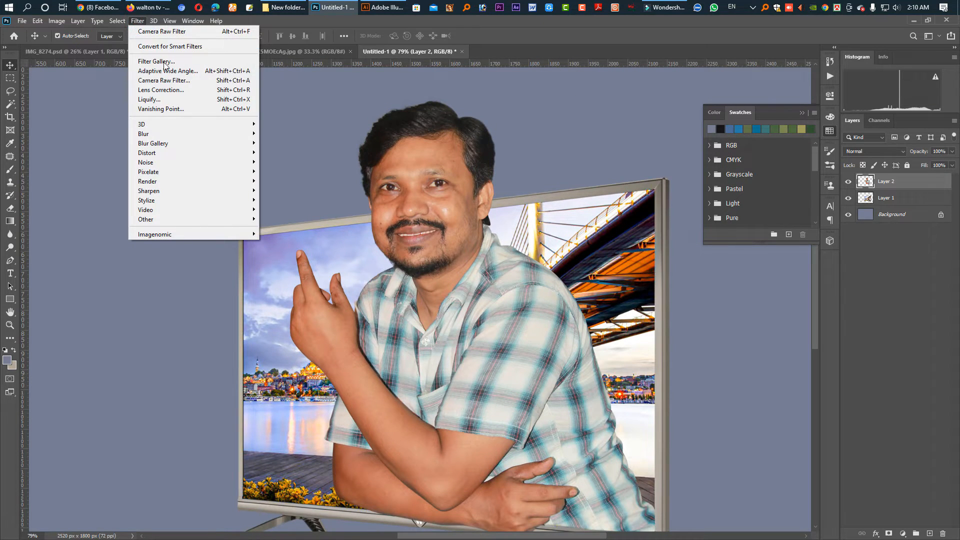
left_click(176, 82)
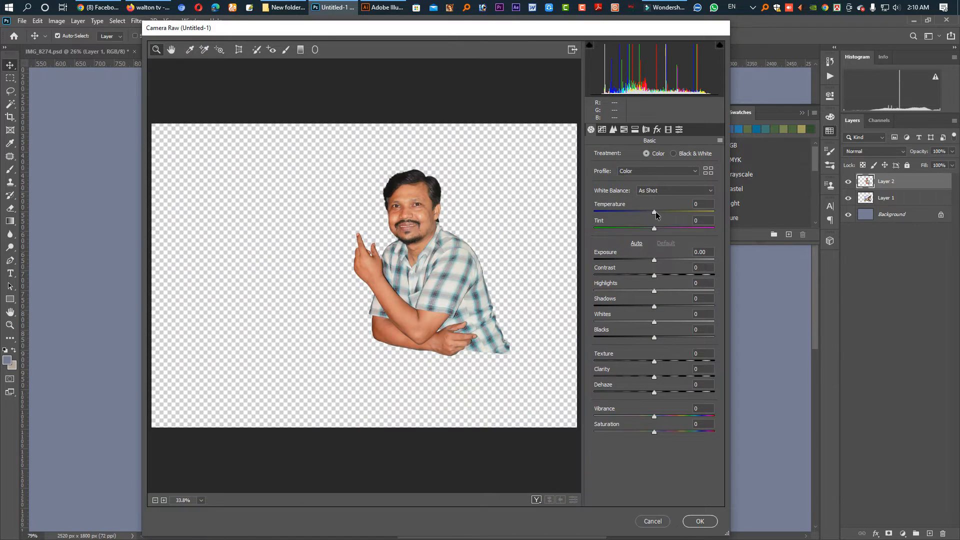
Set the man's Temperature to +6, Exposure to +0.15, Highlights to +8 and Shadows to -23
left_click(505, 223)
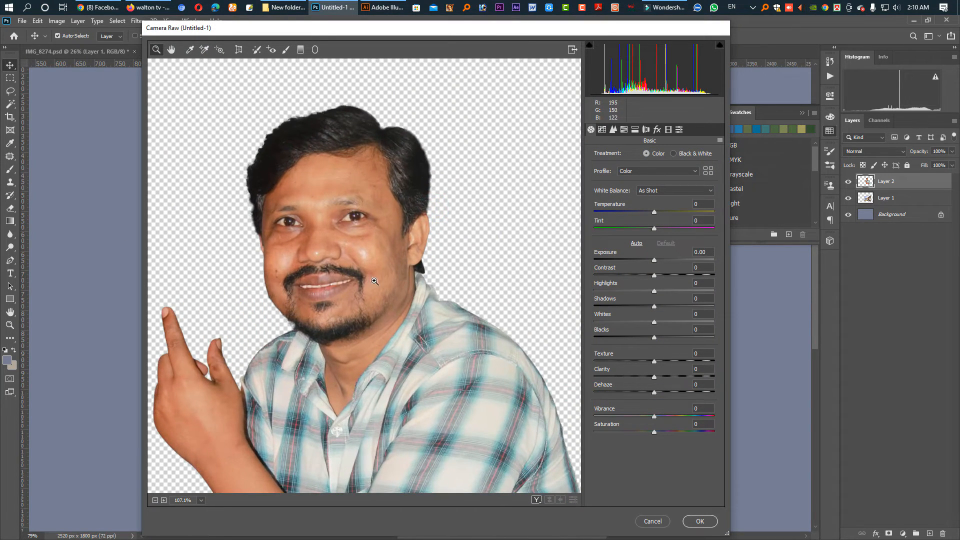
left_click_drag(654, 211, 657, 213)
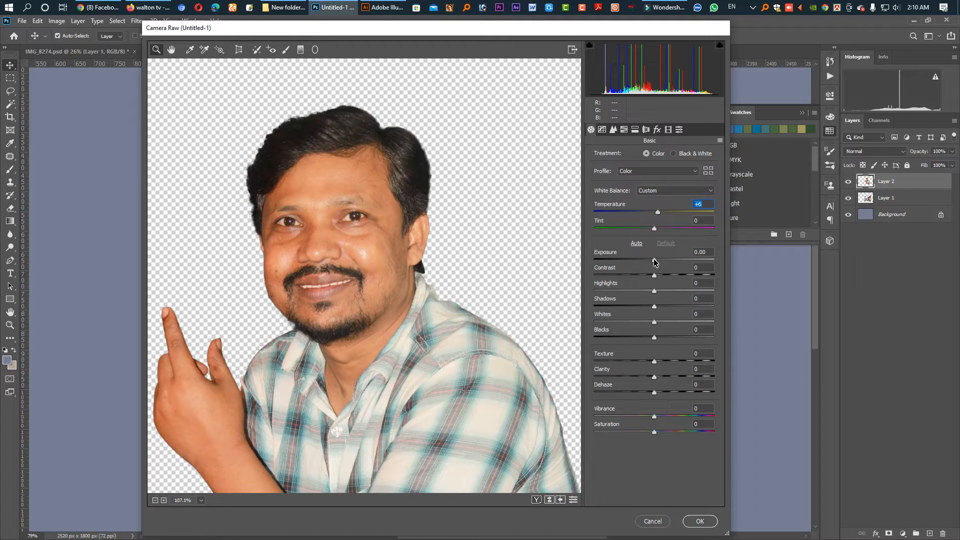
left_click_drag(654, 261, 640, 306)
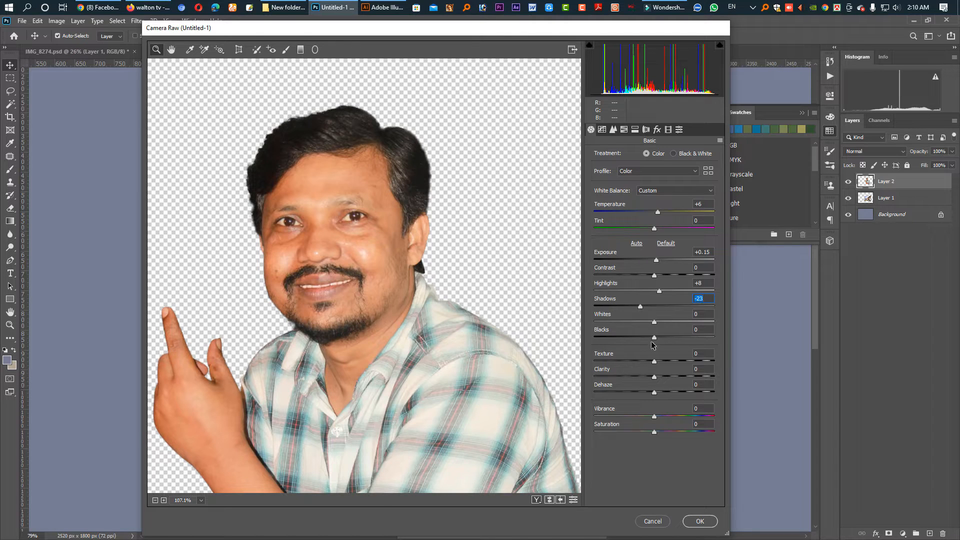
Set Blacks to +8, Texture to +17, Clarity to +13 and Dehaze to +13, and adjust Temperature to +3
left_click_drag(654, 338, 622, 359)
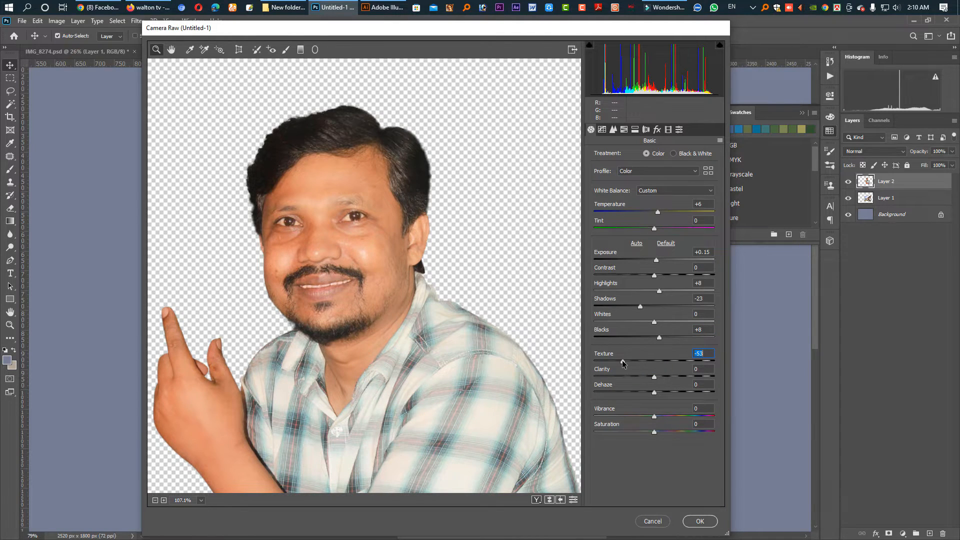
left_click_drag(320, 253, 347, 249)
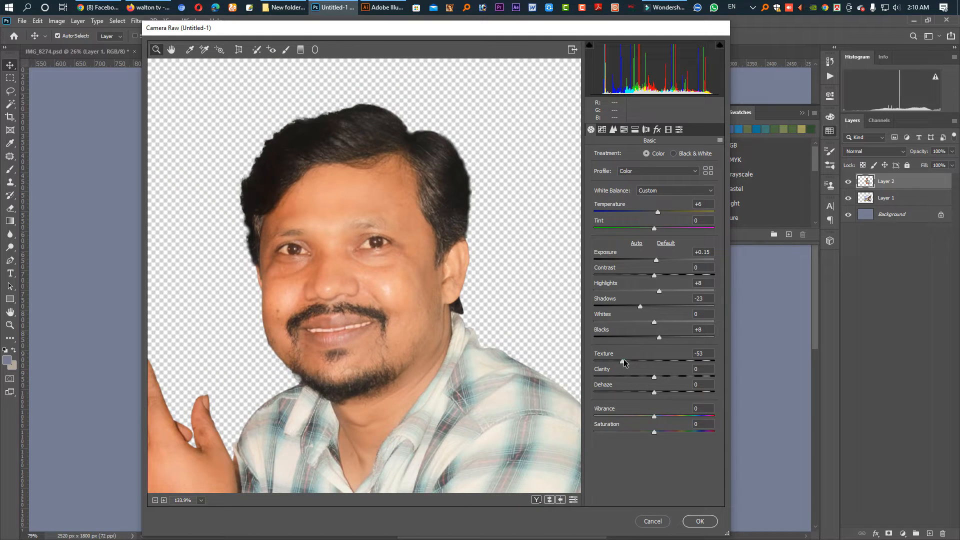
left_click_drag(623, 360, 663, 380)
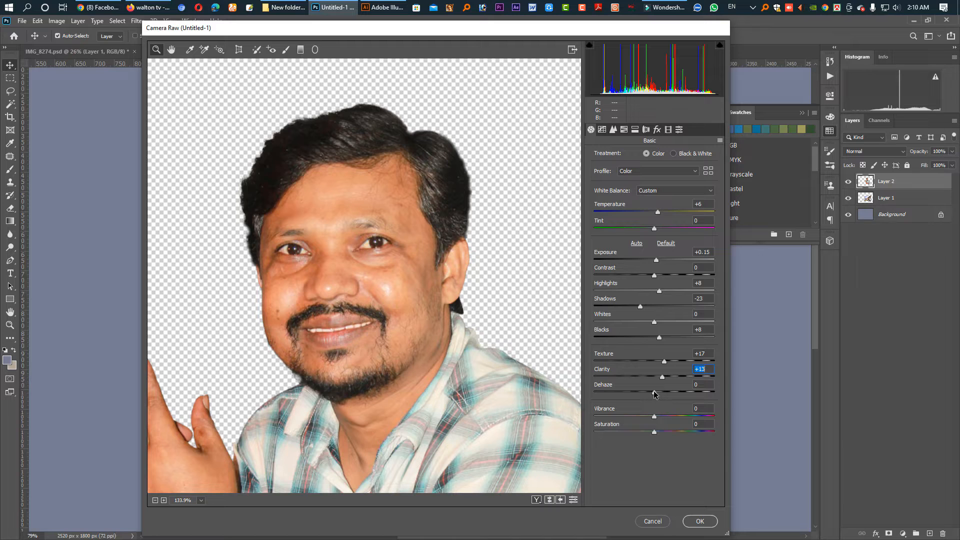
left_click(656, 393)
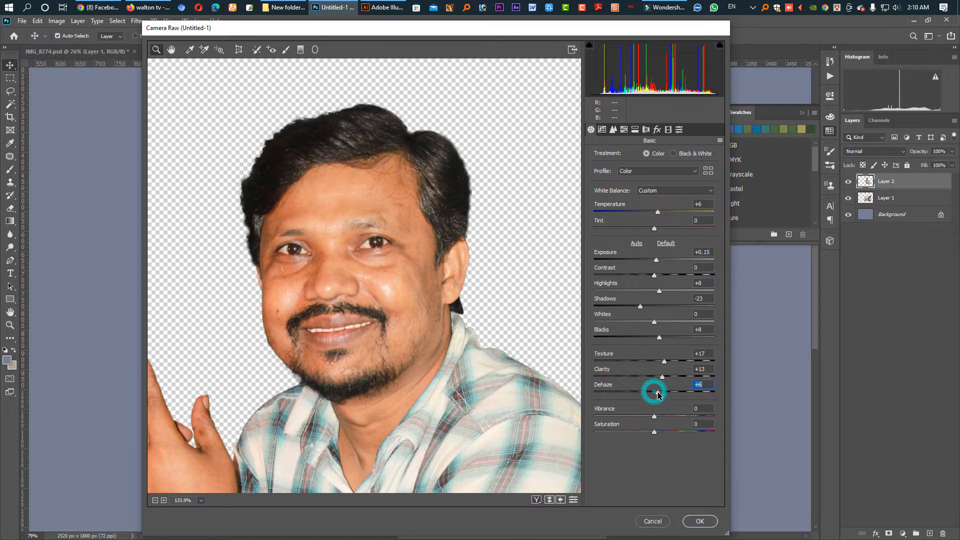
left_click_drag(657, 393, 661, 392)
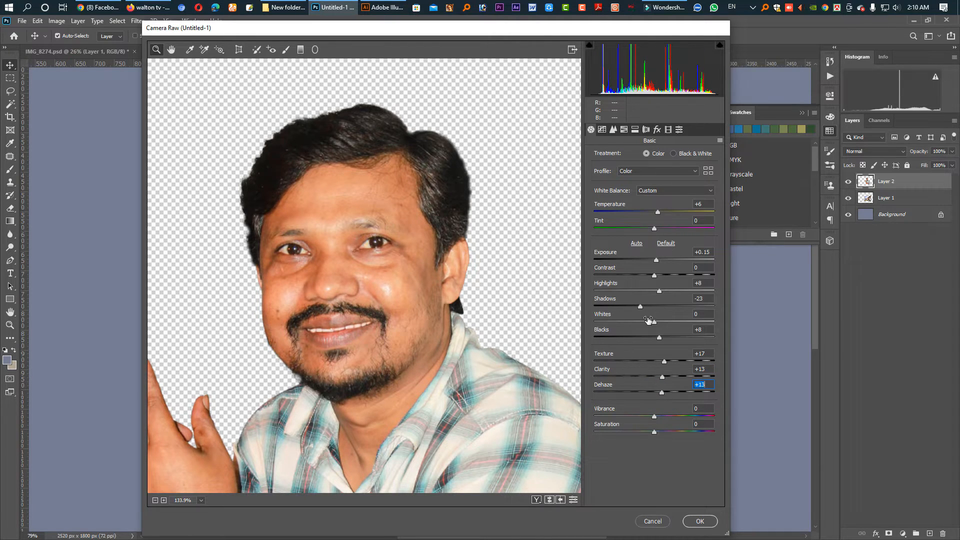
left_click_drag(657, 212, 655, 213)
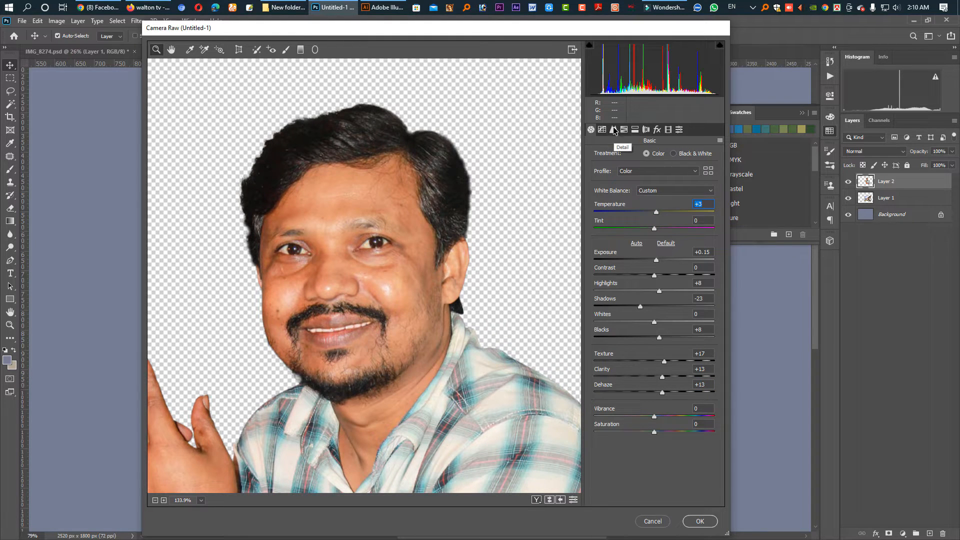
Reduce noise on the man image with Luminance at 6 and Color at 10
left_click(614, 129)
left_click_drag(625, 256, 601, 256)
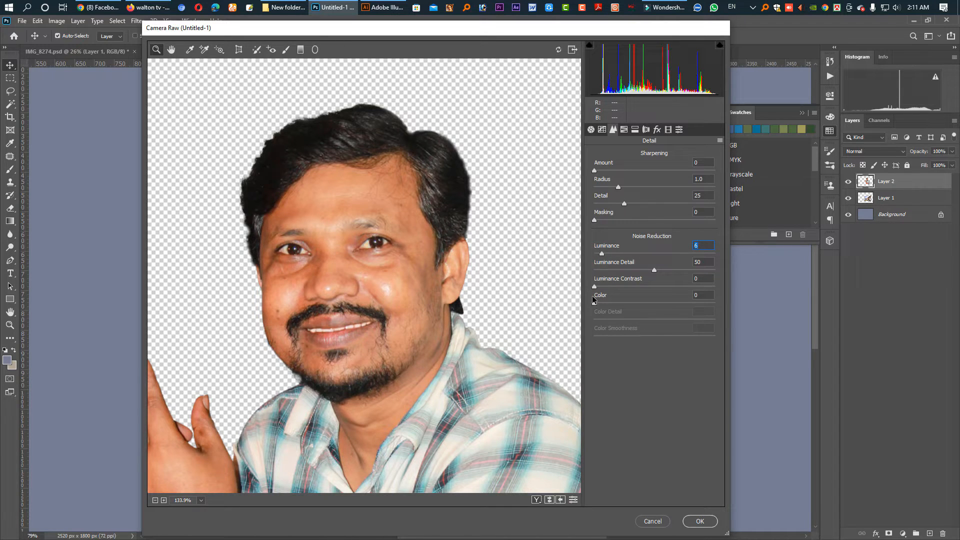
left_click_drag(594, 304, 606, 302)
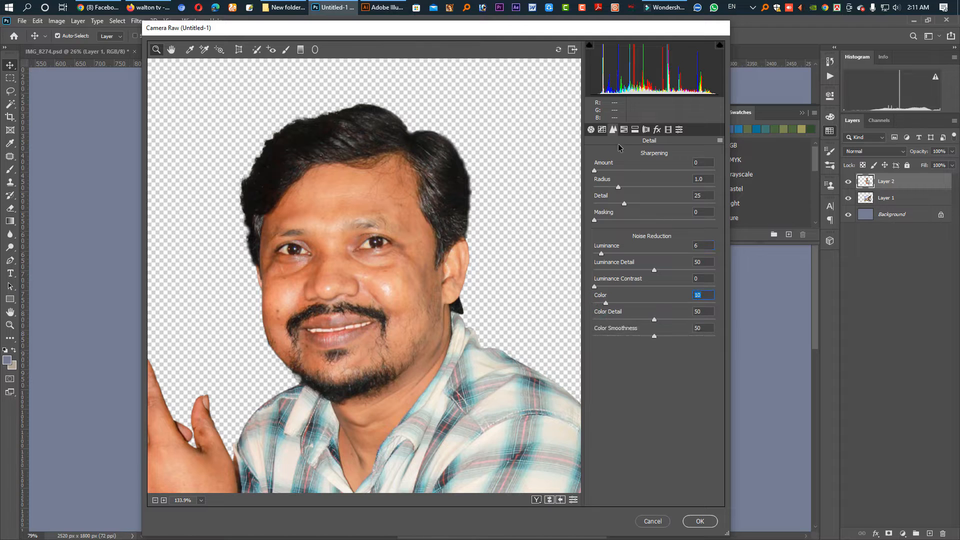
Add grain with an amount of 9 and increased roughness, and apply the Camera Raw adjustments to the man layer
left_click(668, 131)
left_click(657, 130)
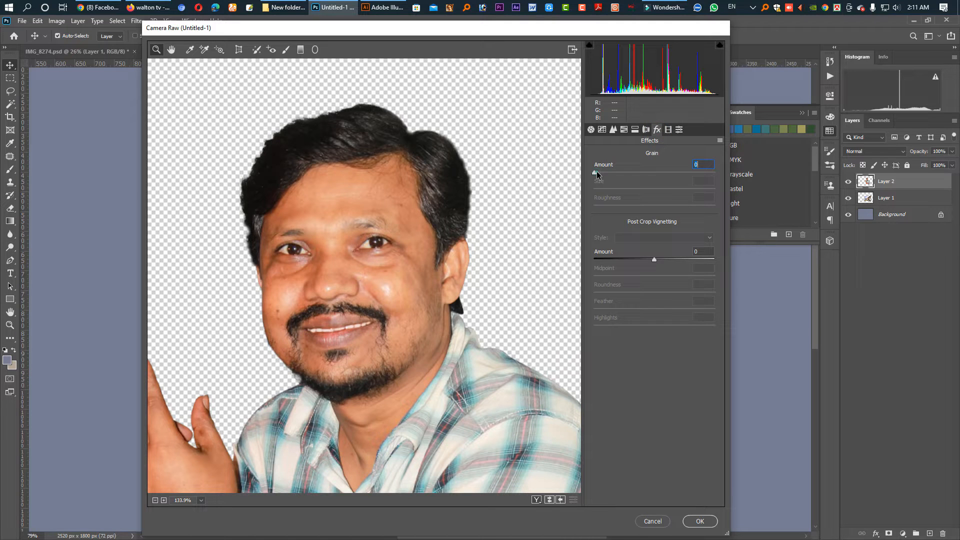
left_click_drag(596, 175, 602, 173)
left_click_drag(339, 202, 377, 229)
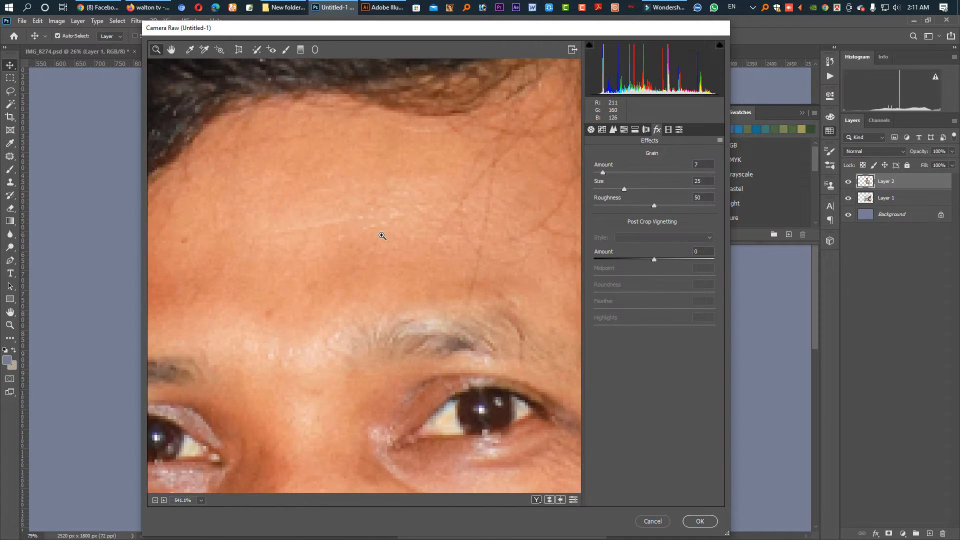
left_click_drag(602, 173, 605, 173)
key("ctrl+0")
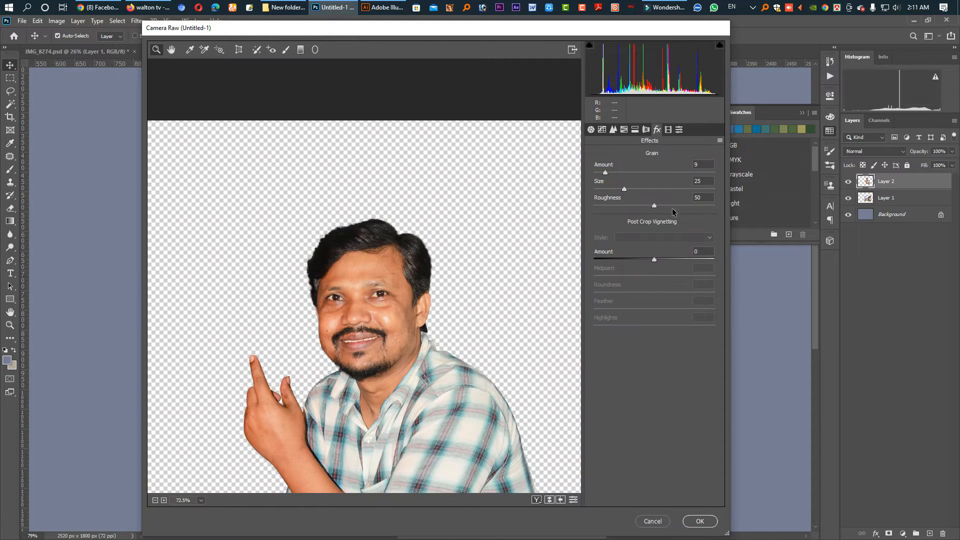
left_click_drag(655, 204, 660, 206)
key("Down")
key("Down")
key("Down")
key("Down")
key("Down")
key("Down")
left_click_drag(660, 206, 683, 209)
left_click(700, 521)
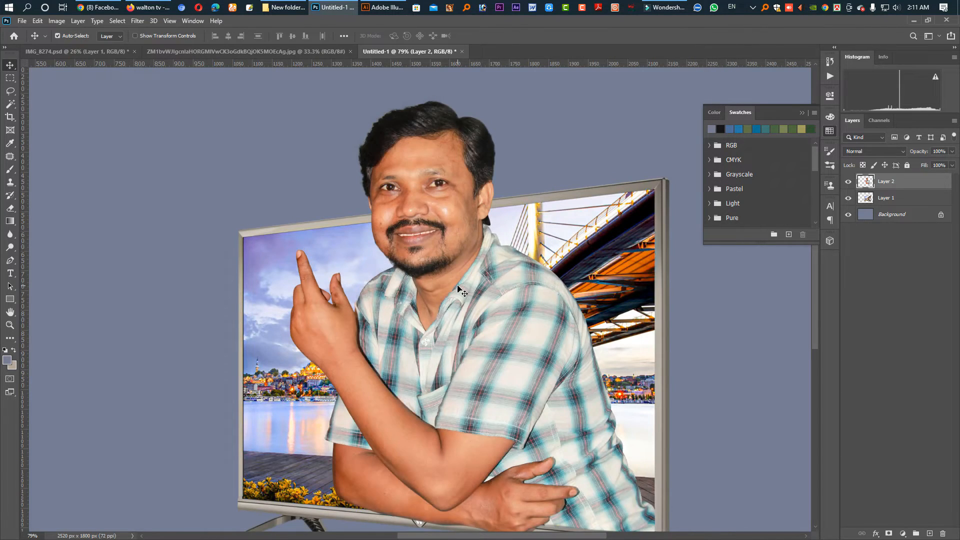
Sample the skin tone from the man's cheek beside his nose as the Brush colour
left_click_drag(431, 219, 505, 275)
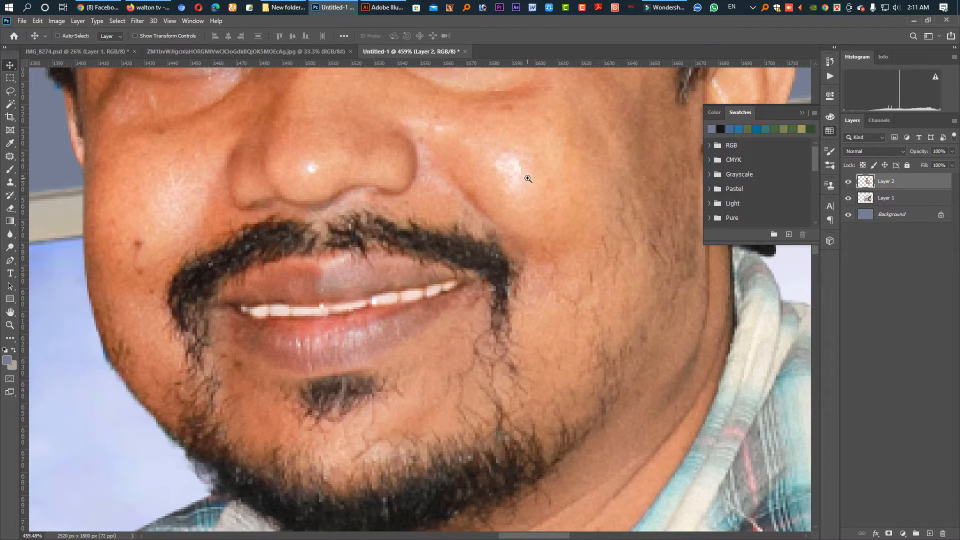
left_click_drag(550, 230, 486, 225)
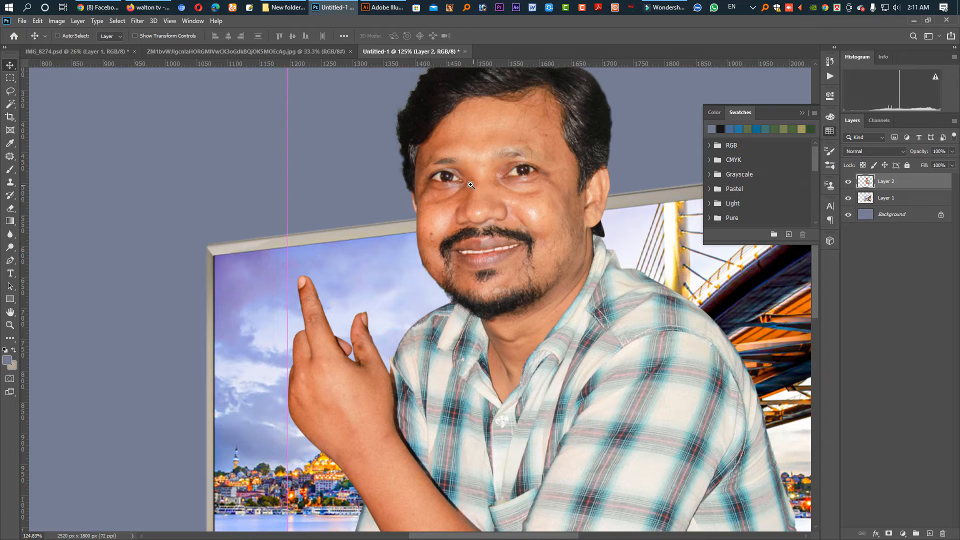
left_click_drag(471, 184, 494, 232)
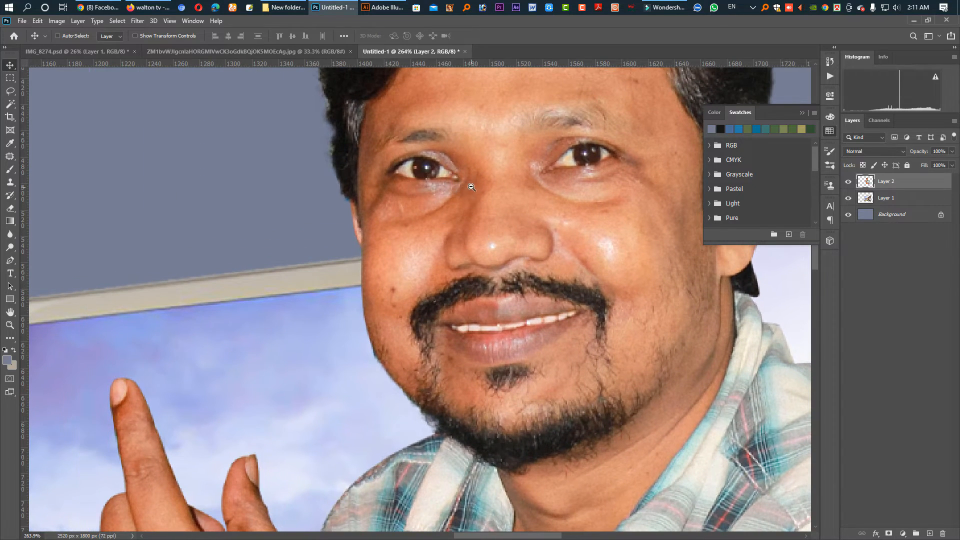
left_click_drag(471, 187, 443, 228)
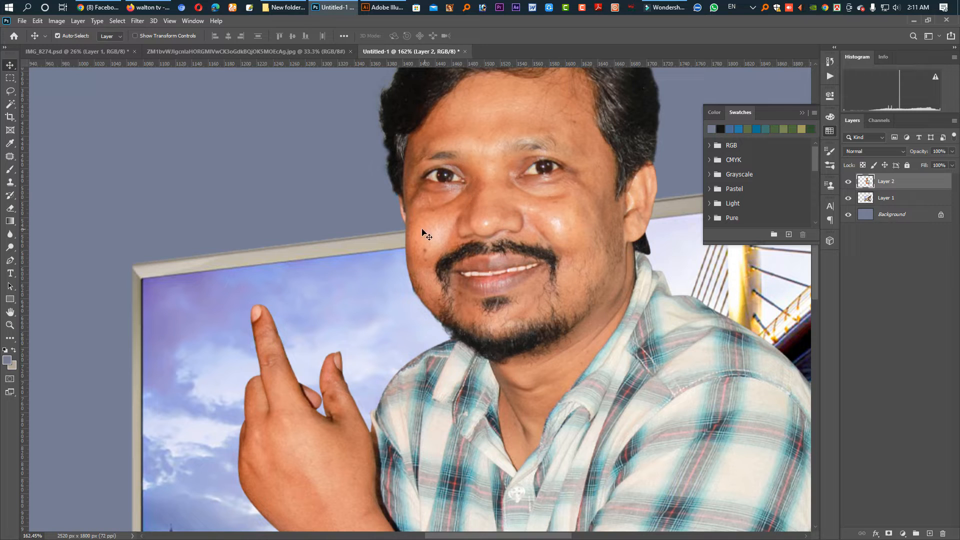
key("b")
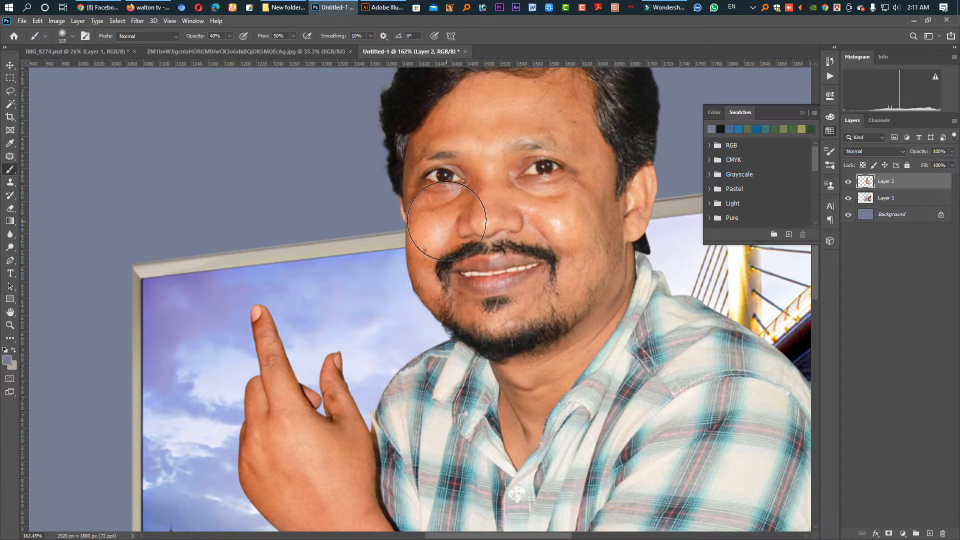
scroll(448, 220, "up", 4)
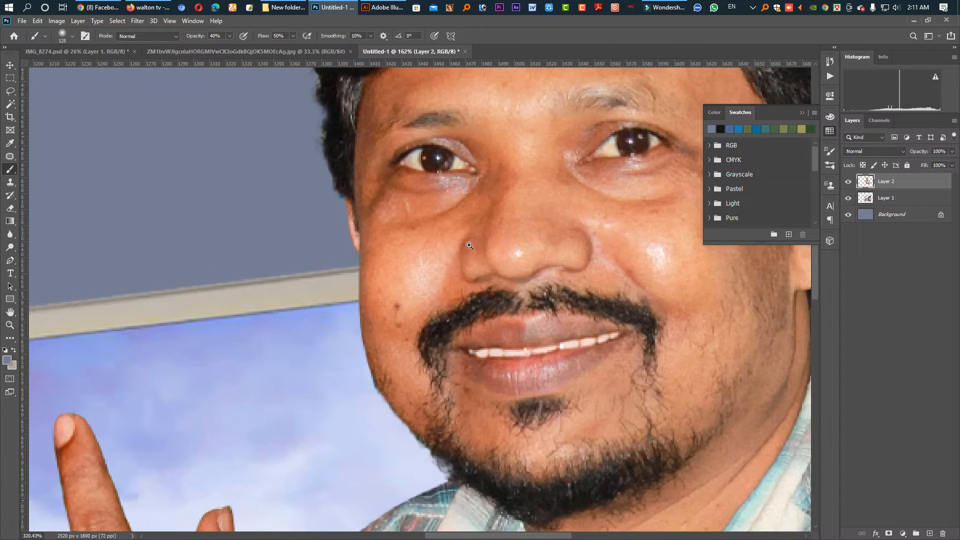
left_click(453, 229, "alt")
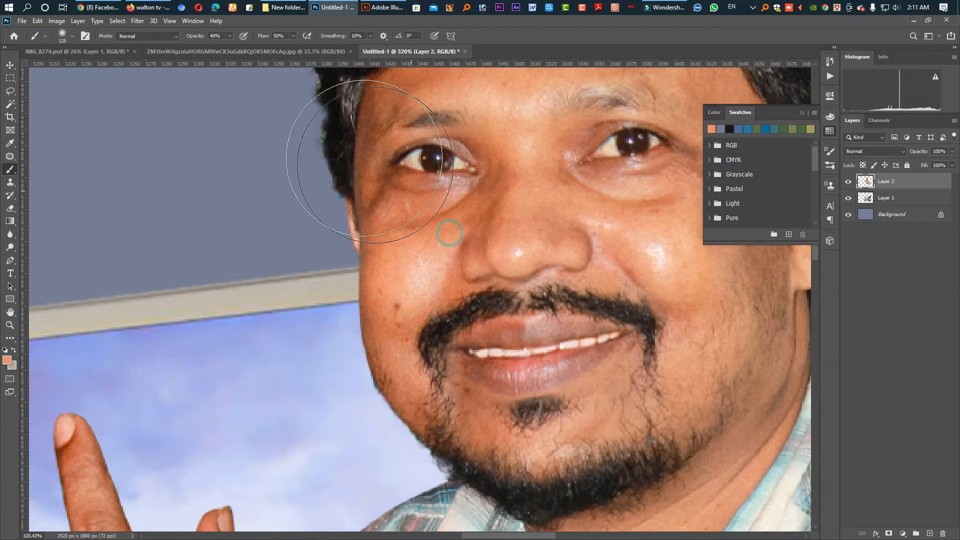
Set the Brush to 35% opacity, 40% flow and 30% smoothing, and reduce its size to 30 px
left_click(218, 35)
type("35")
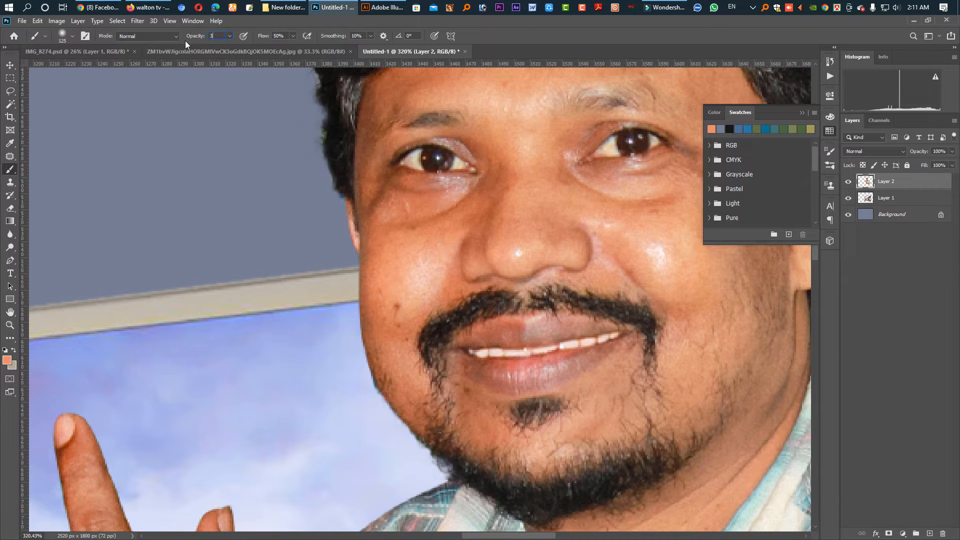
key("Tab")
type("40")
key("Tab")
type("30")
key("bracketleft")
key("bracketleft")
key("bracketleft")
key("bracketleft")
key("bracketleft")
key("bracketleft")
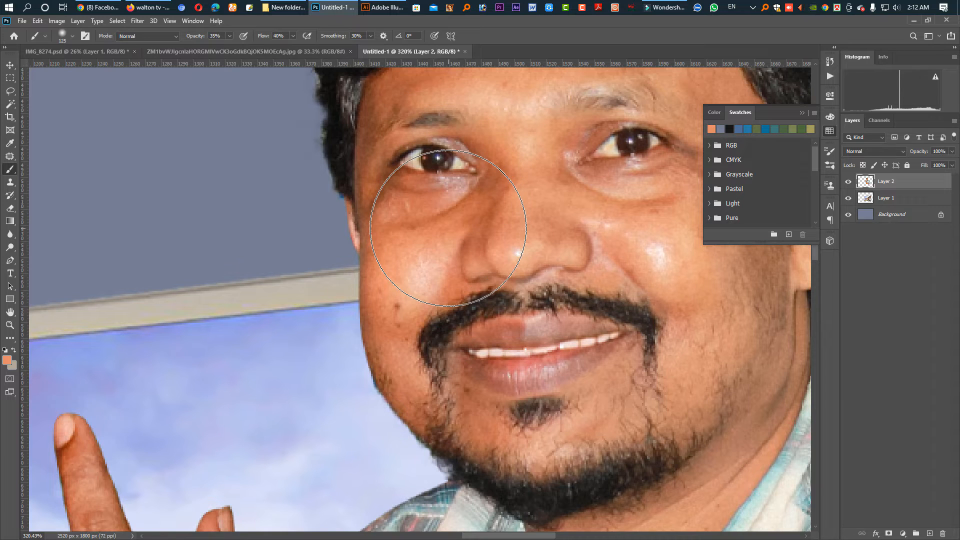
key("bracketleft")
key("bracketleft")
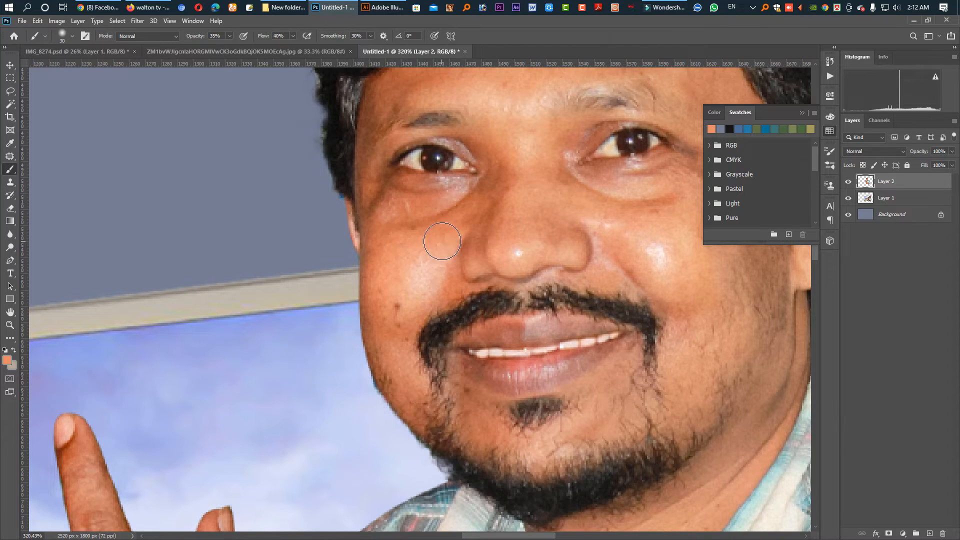
Paint over the dark area beneath the man's eye beside his nose with sampled skin tones, reducing the brush size to 25 px
left_click(449, 236, "alt")
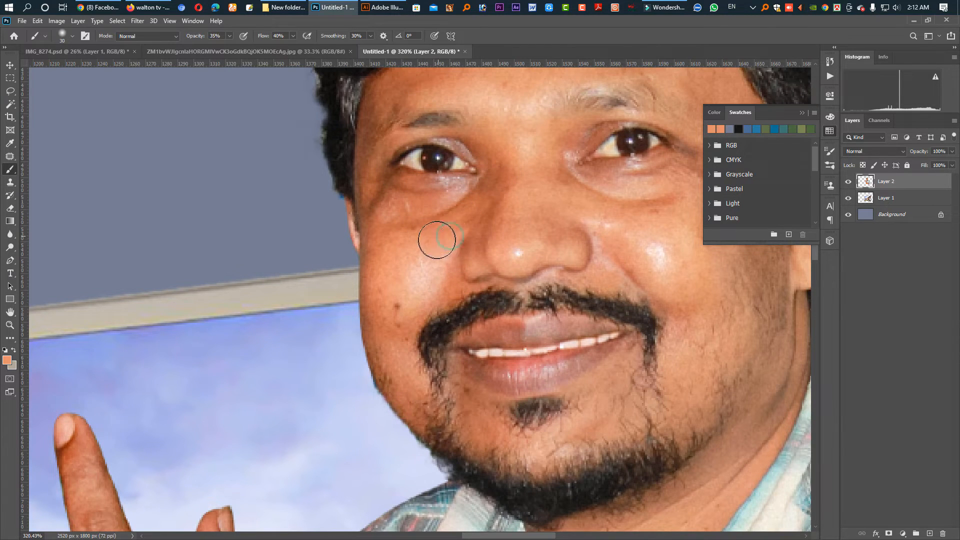
left_click(468, 217)
left_click(501, 206, "alt")
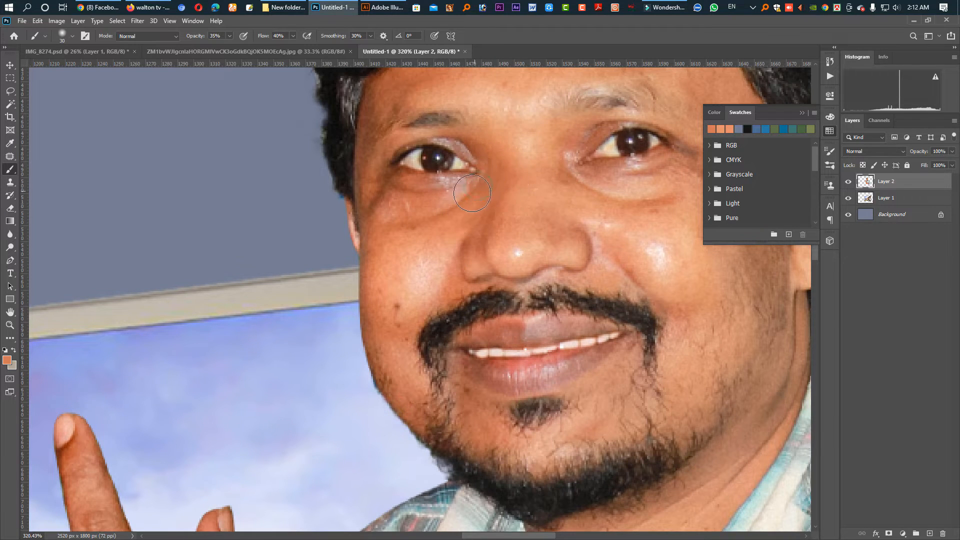
left_click(435, 222, "alt")
key("bracketleft")
key("bracketleft")
key("bracketleft")
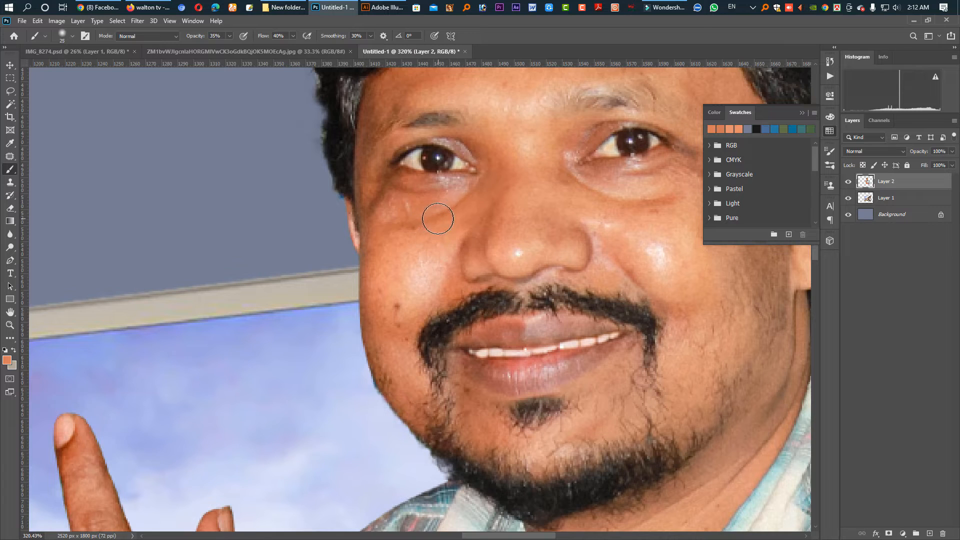
mouse_move(464, 197)
left_mouse_down()
mouse_move(446, 208)
mouse_move(479, 181)
mouse_move(452, 201)
mouse_move(391, 225)
left_mouse_up()
left_click(385, 226, "alt")
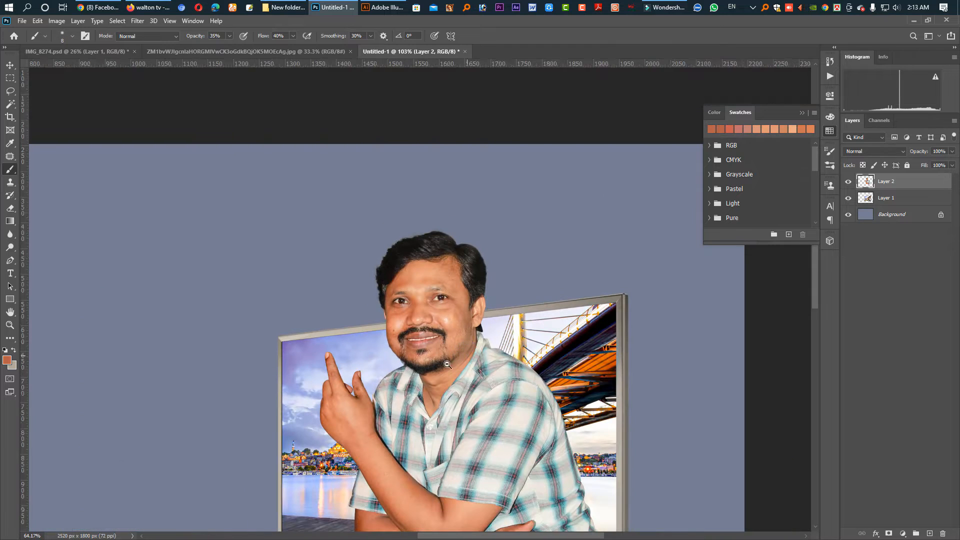
Open Canvas Size for the composite document and switch its units to inches
left_click_drag(508, 463, 465, 399)
key("v")
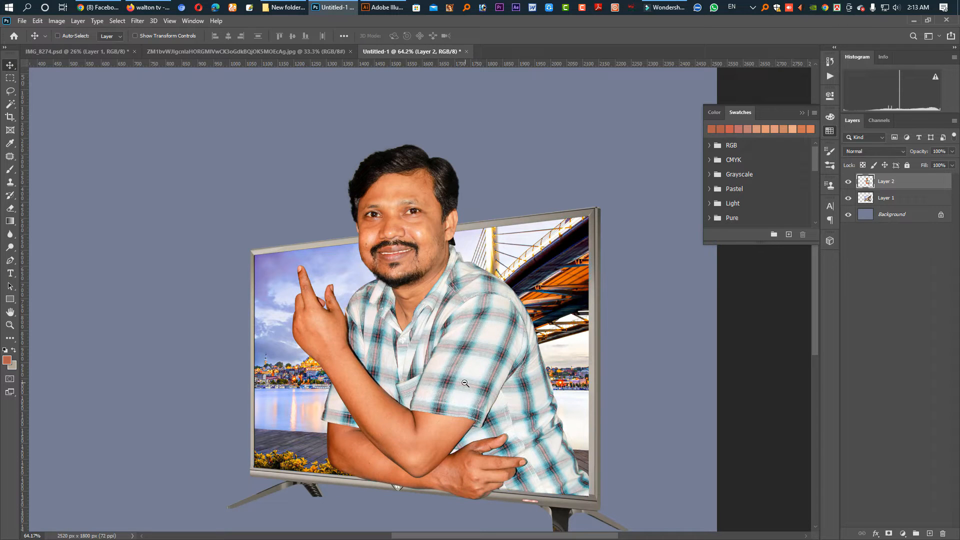
left_click_drag(464, 383, 439, 381)
left_click_drag(439, 379, 463, 317)
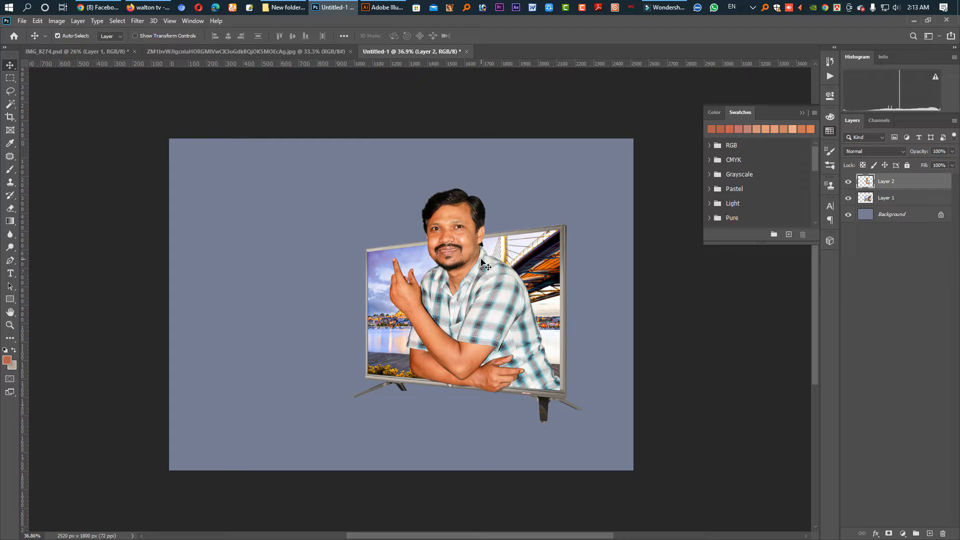
left_click(57, 20)
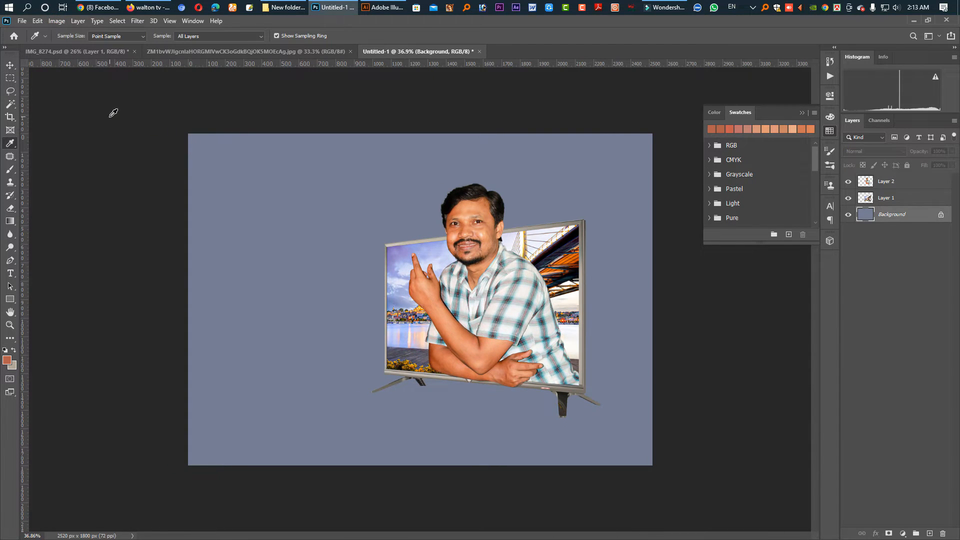
left_click(57, 21)
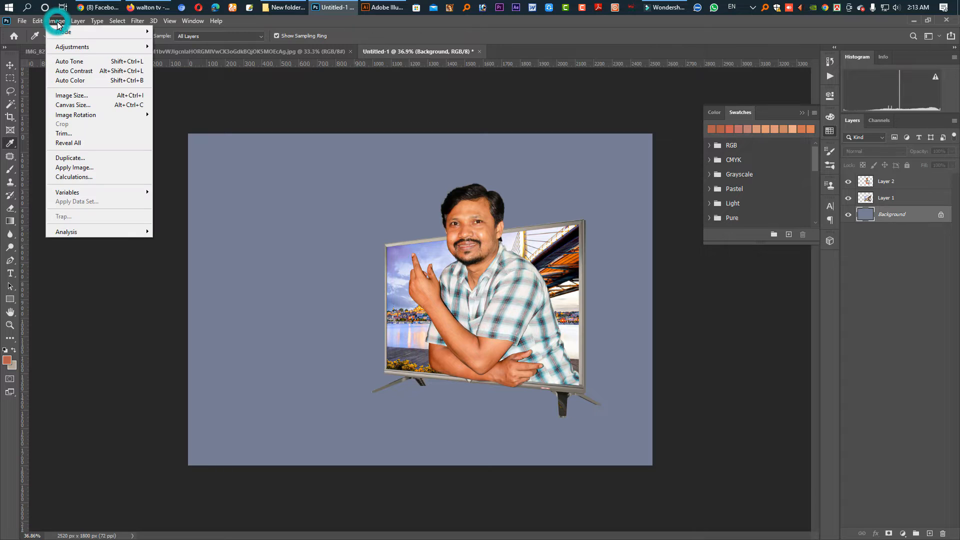
left_click(81, 106)
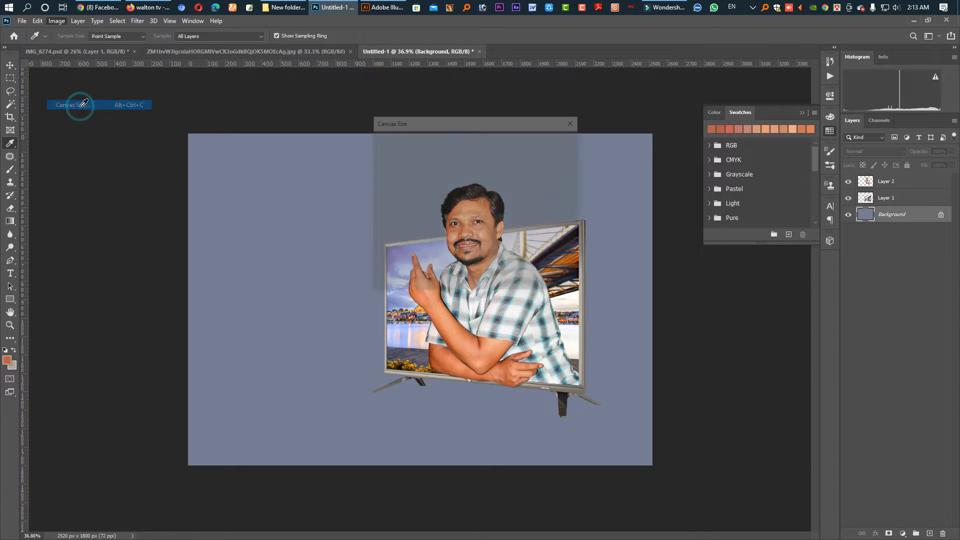
left_click(501, 188)
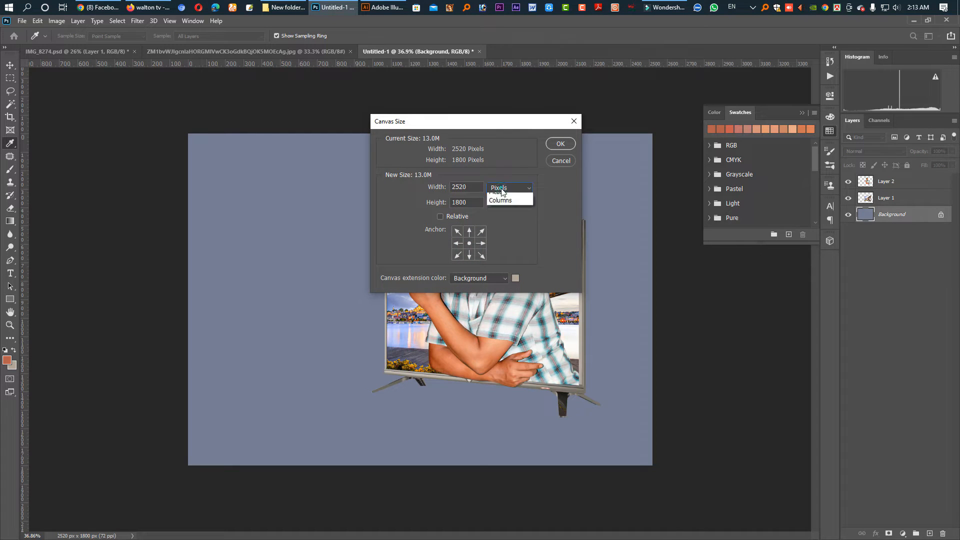
left_click(503, 217)
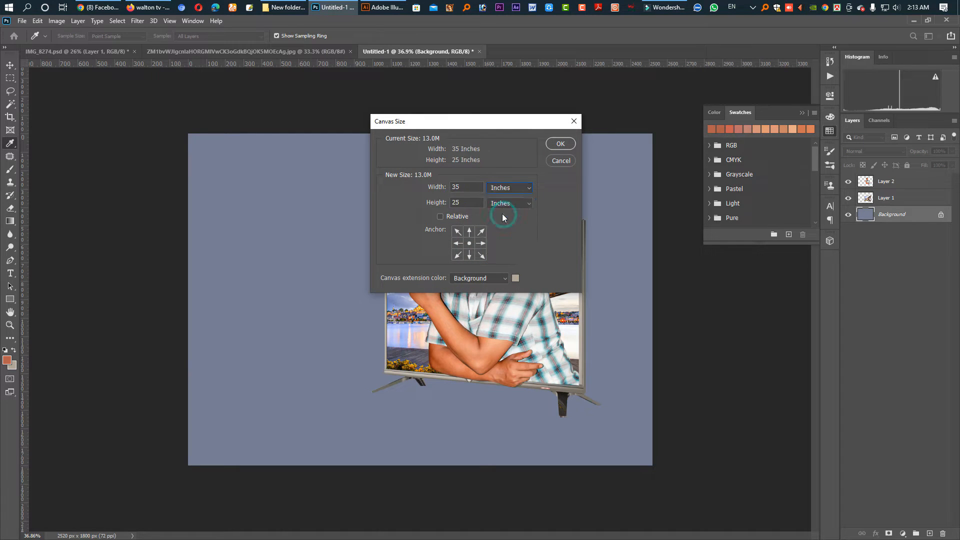
Set the canvas width to 40 inches and fill the whole Background layer with its existing blue-grey colour
double_click(464, 188)
type("38")
key("BackSpace")
key("BackSpace")
type("40")
key("Return")
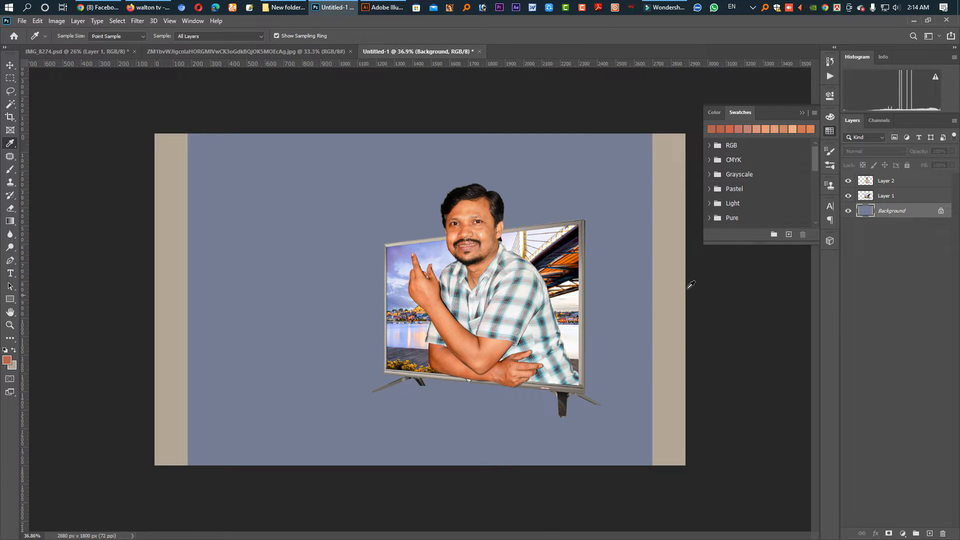
left_click(312, 223)
key("alt+BackSpace")
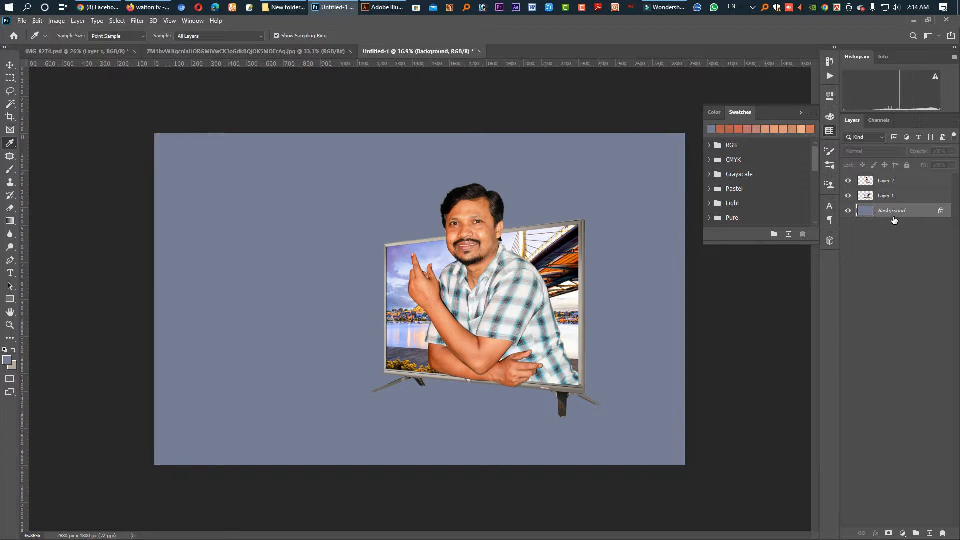
Select the man and television layers together, shift them toward the canvas's right side and enlarge them
key("v")
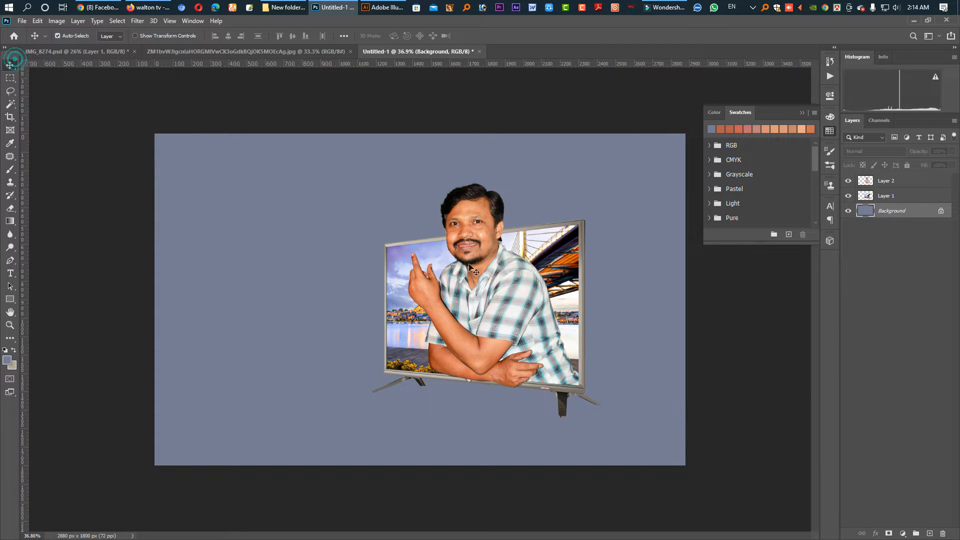
key("ctrl+alt+a")
left_click_drag(523, 301, 562, 309)
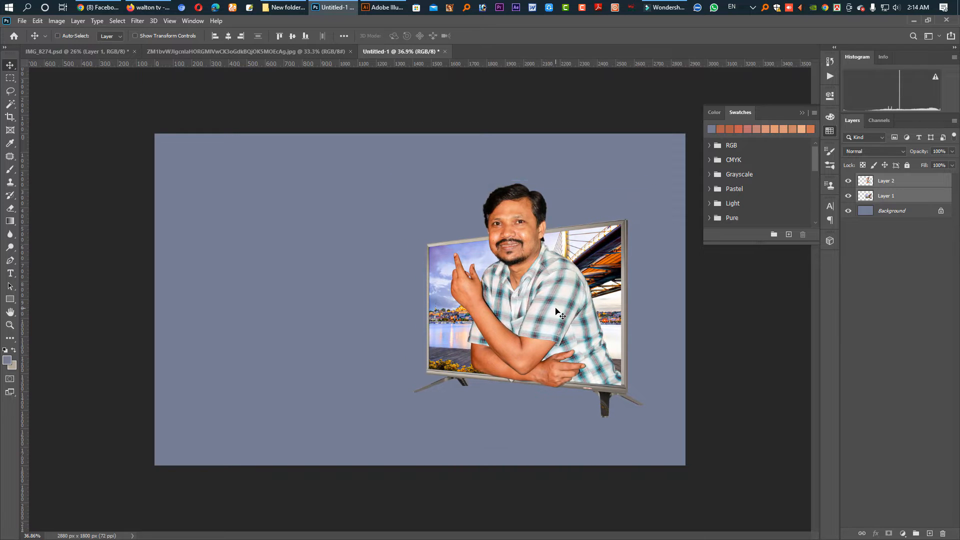
key("ctrl+t")
left_click_drag(527, 182, 527, 136)
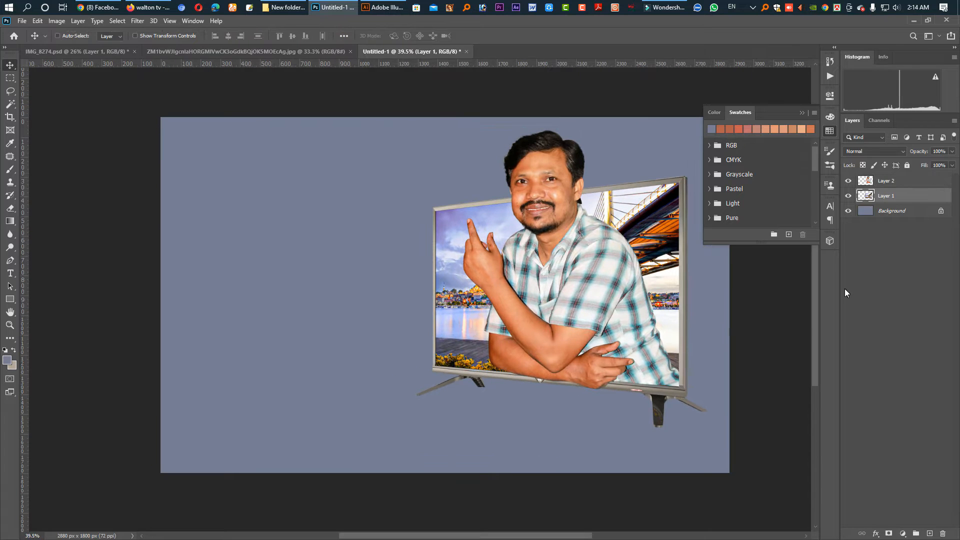
Duplicate the television layer and enlarge the lower copy until its screen scene fills the canvas as a backdrop
key("ctrl+j")
left_click(881, 212)
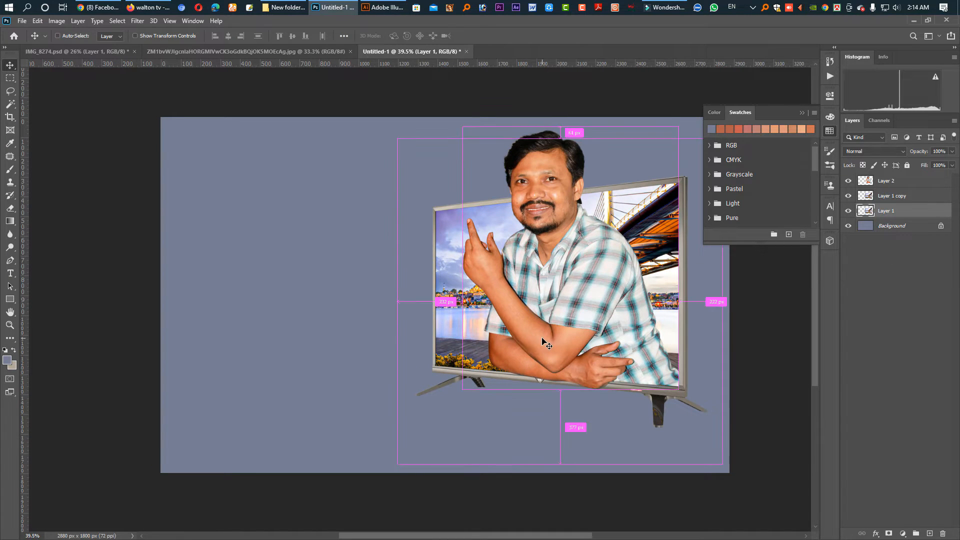
key("ctrl+t")
scroll(550, 330, "down", 3)
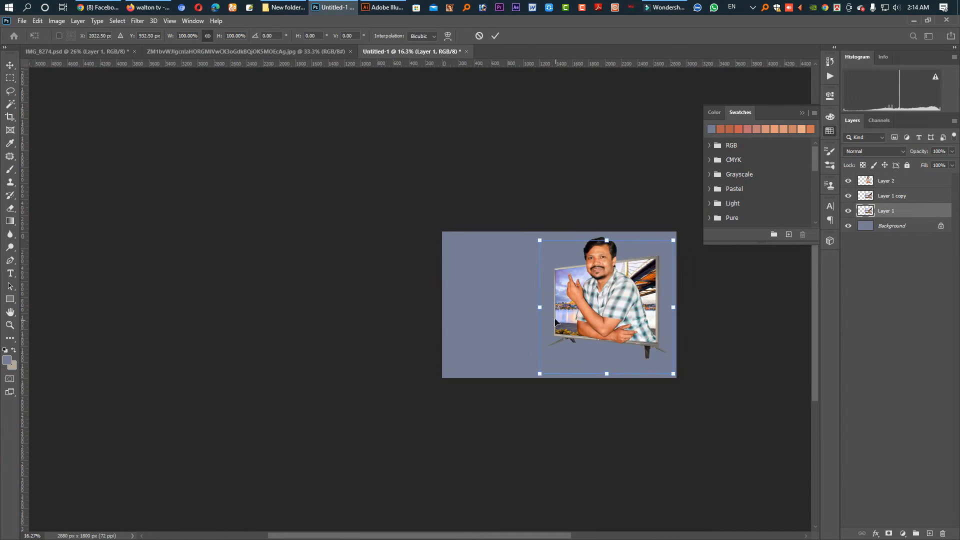
left_click_drag(541, 309, 355, 306)
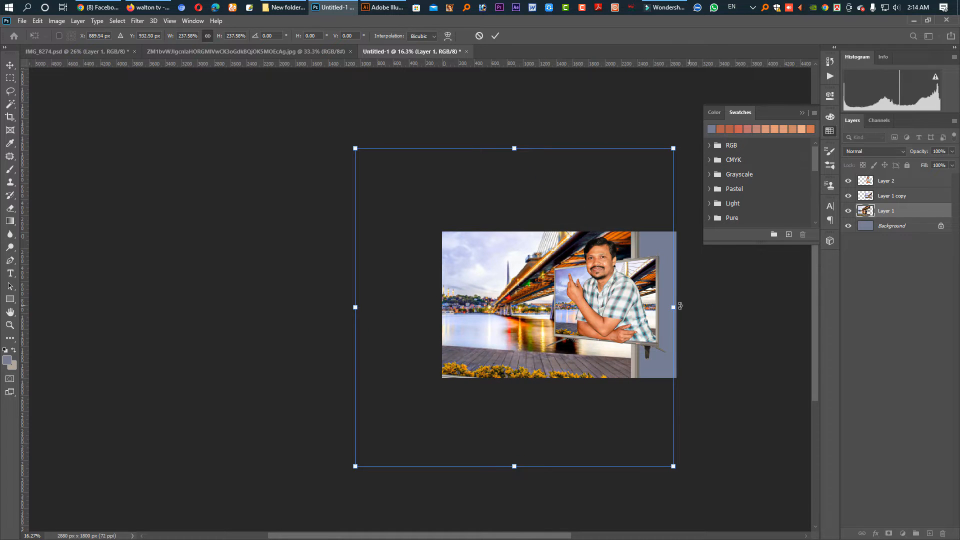
left_click_drag(674, 308, 804, 306)
left_click_drag(665, 355, 688, 371)
key("Return")
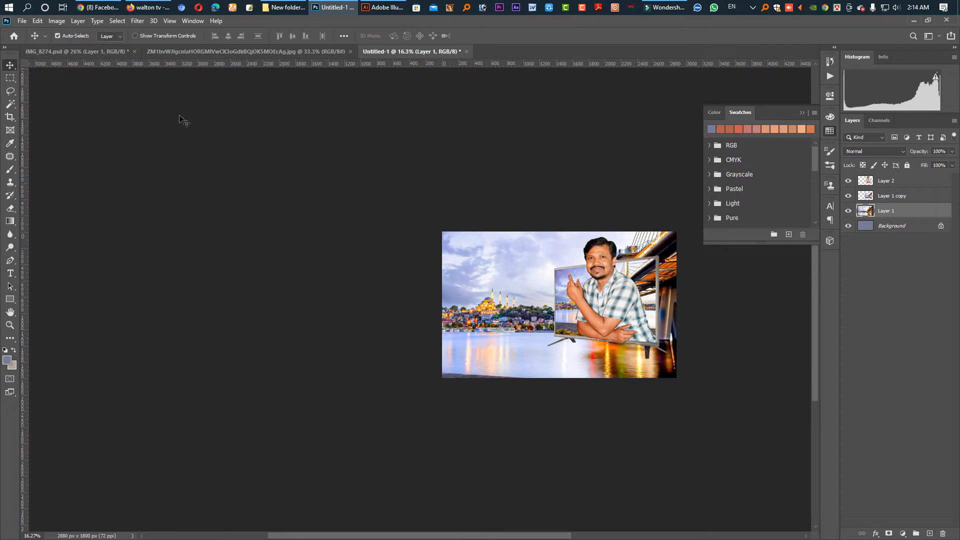
Apply a strong Gaussian Blur to the enlarged backdrop layer
left_click(137, 21)
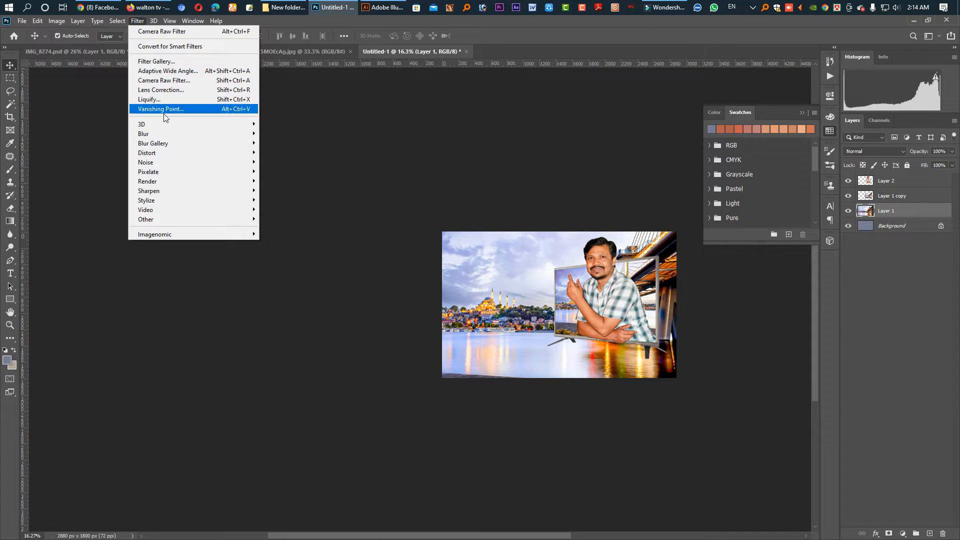
mouse_move(165, 134)
left_click(295, 172)
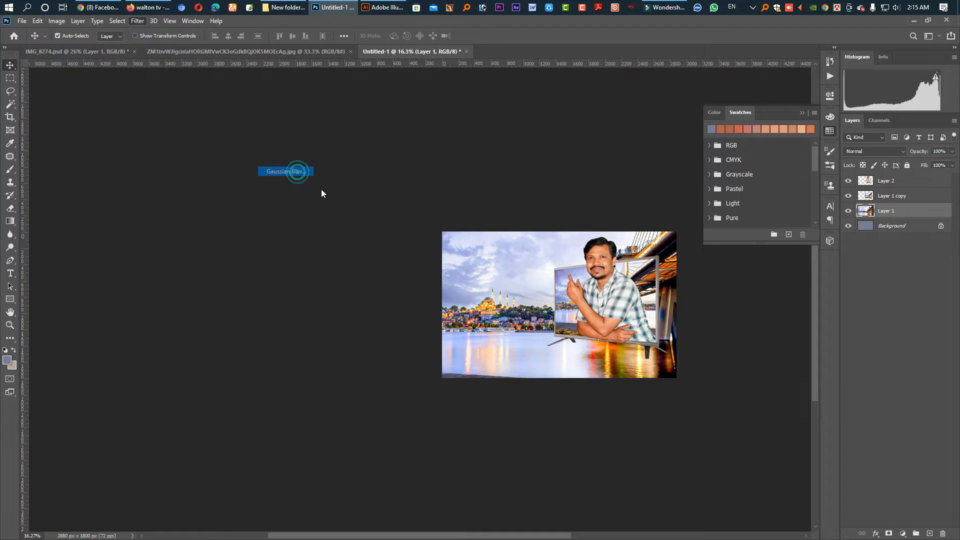
left_click_drag(479, 274, 477, 276)
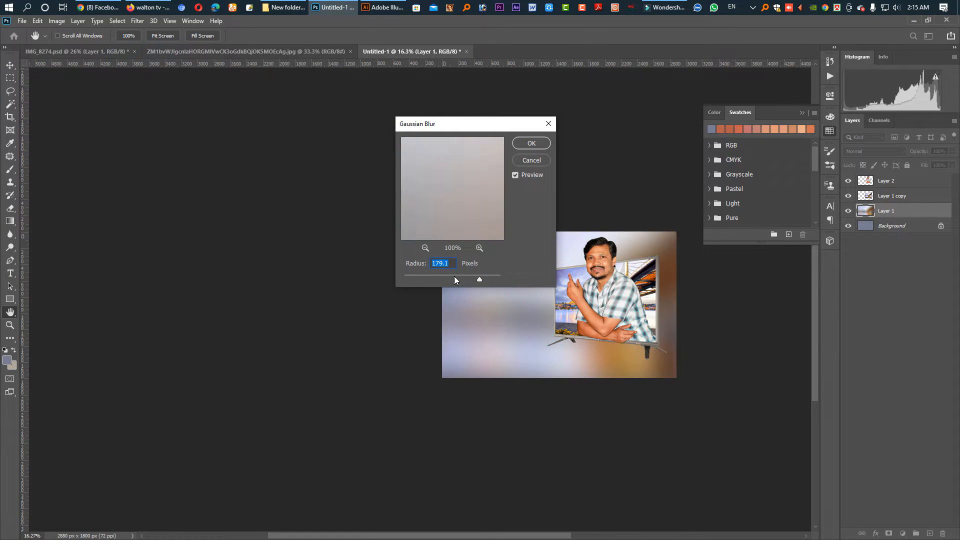
left_click(532, 143)
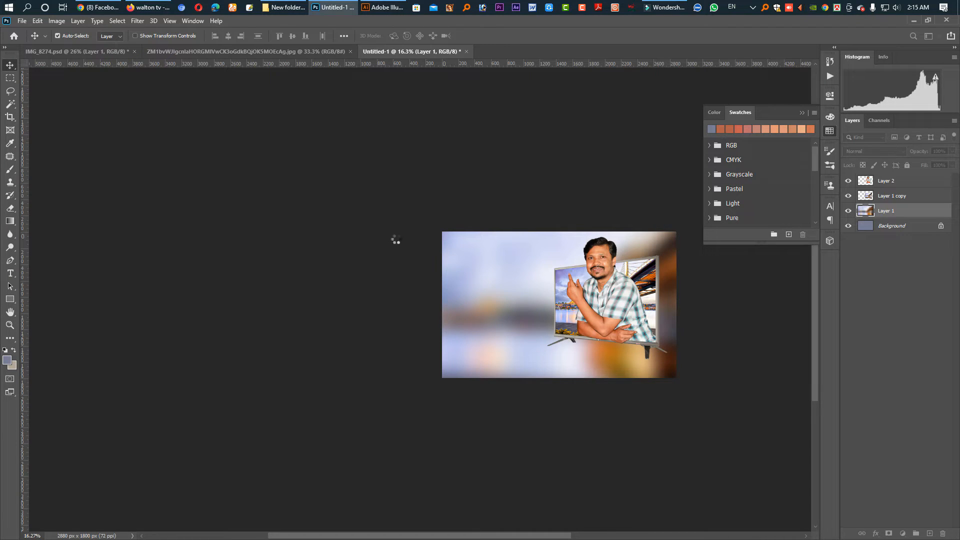
Brighten the blurred backdrop layer with Brightness/Contrast, setting Brightness to 69
left_click(57, 20)
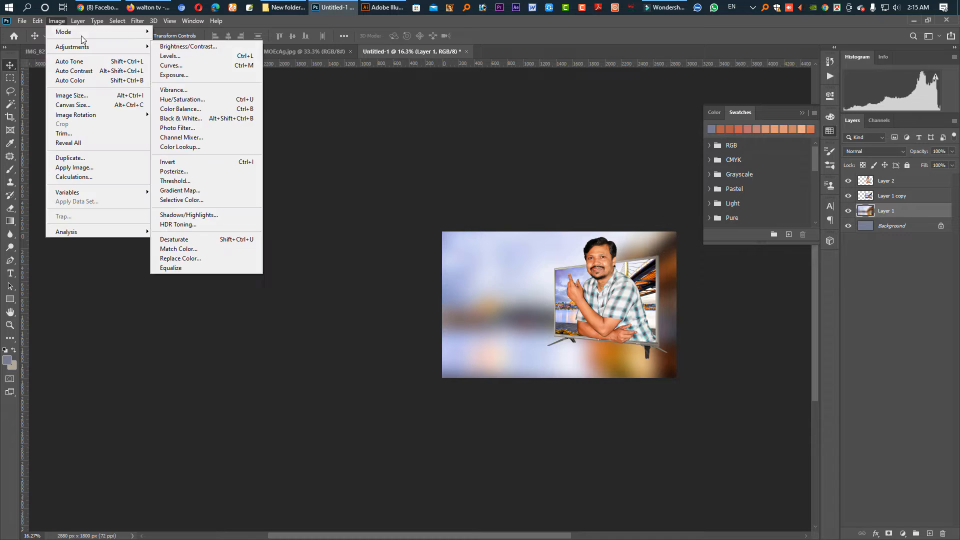
mouse_move(82, 34)
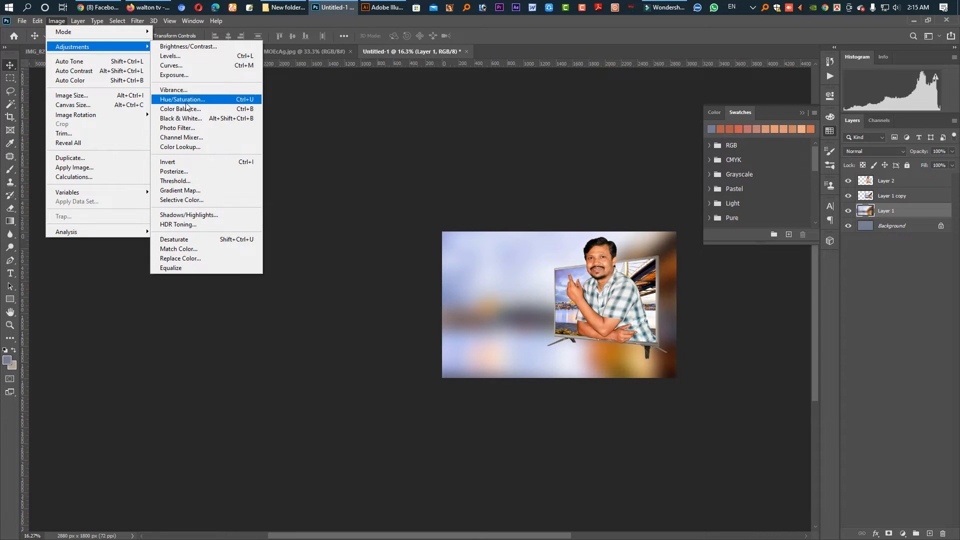
left_click(197, 47)
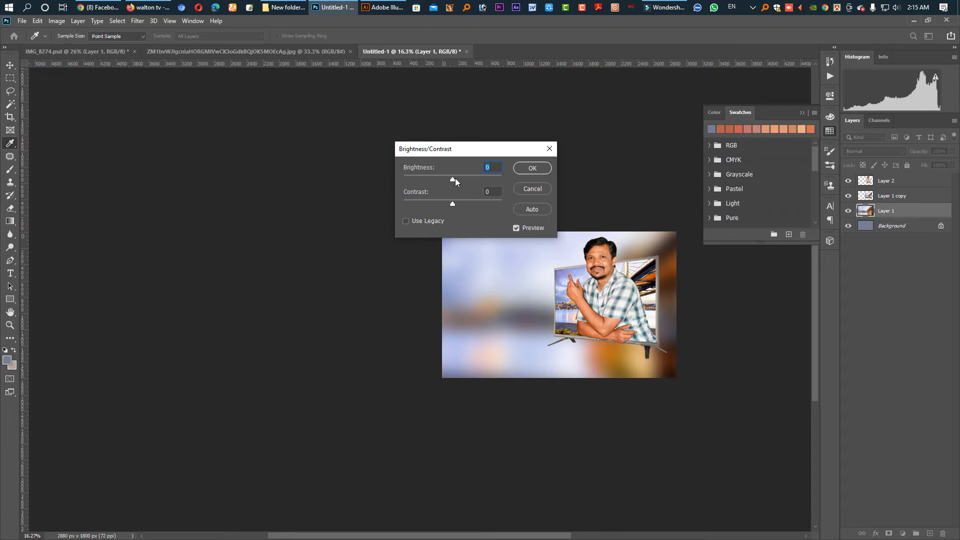
left_click_drag(455, 178, 476, 180)
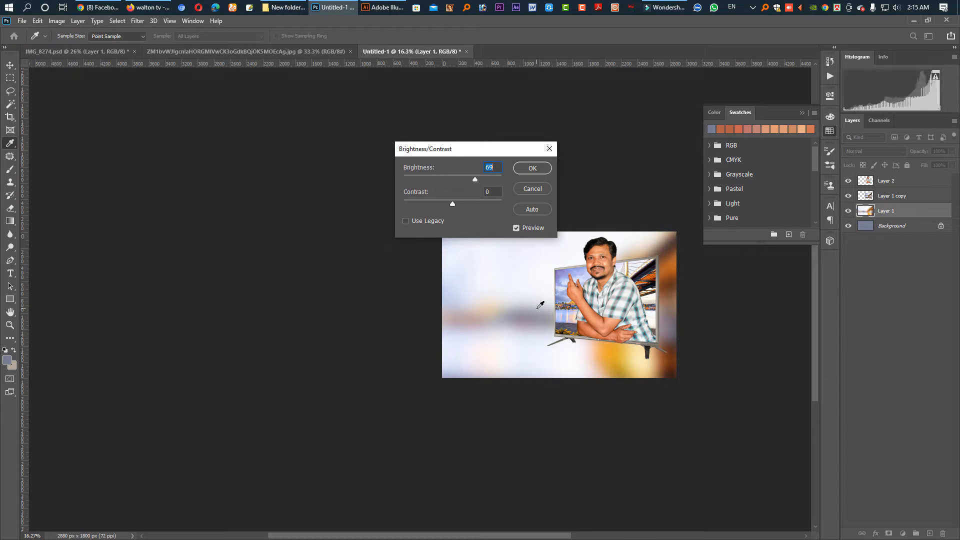
left_click(532, 170)
key("v")
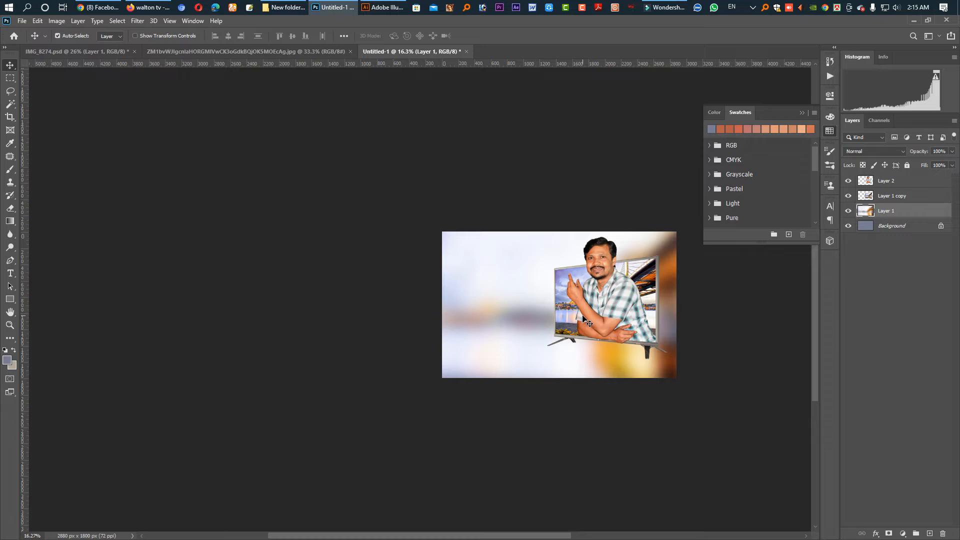
Save the document as a Photoshop file named BillBoard, accepting the default format options
key("ctrl+s")
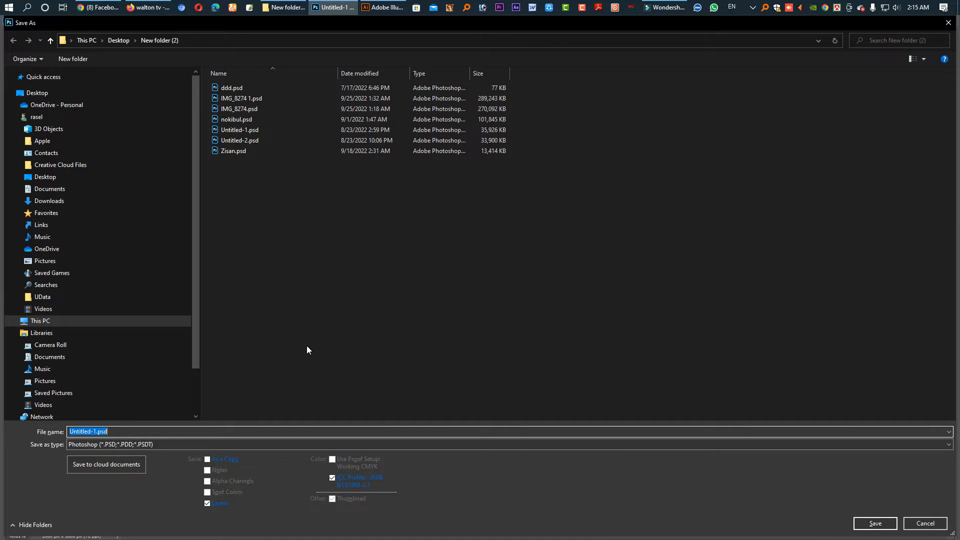
type("BillBoard")
key("Return")
key("Return")
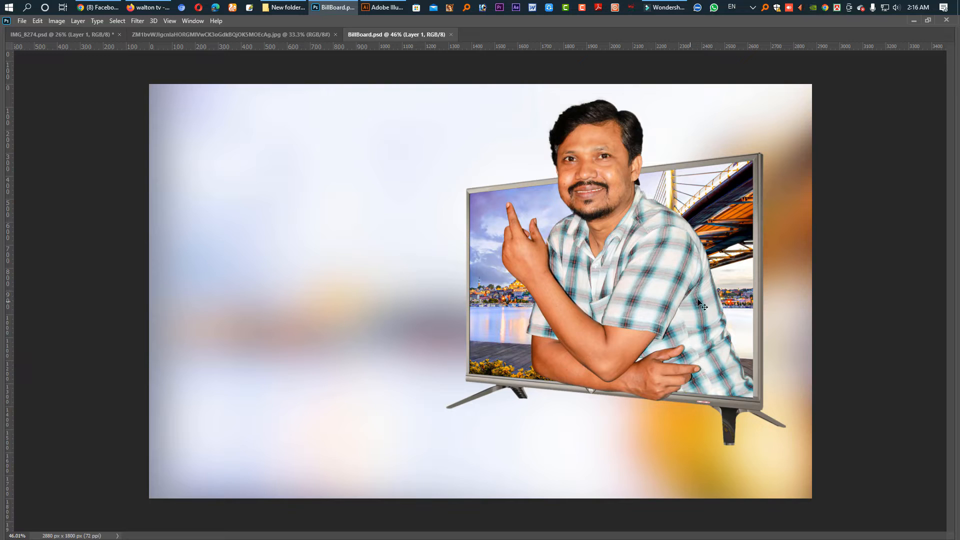
Stamp the man and television layers into a new merged layer, keeping the originals but hiding both of them
scroll(698, 300, "down", 3)
key("Tab")
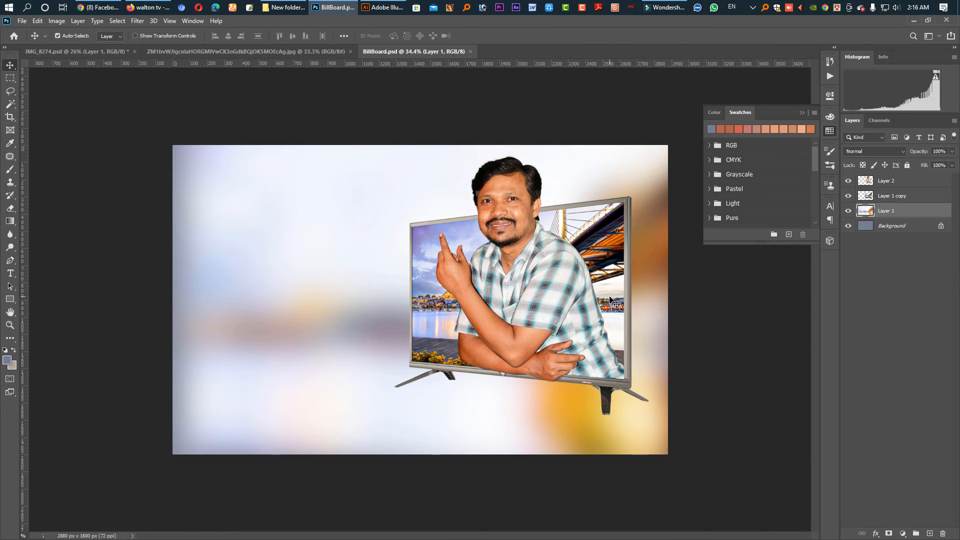
left_click(544, 266)
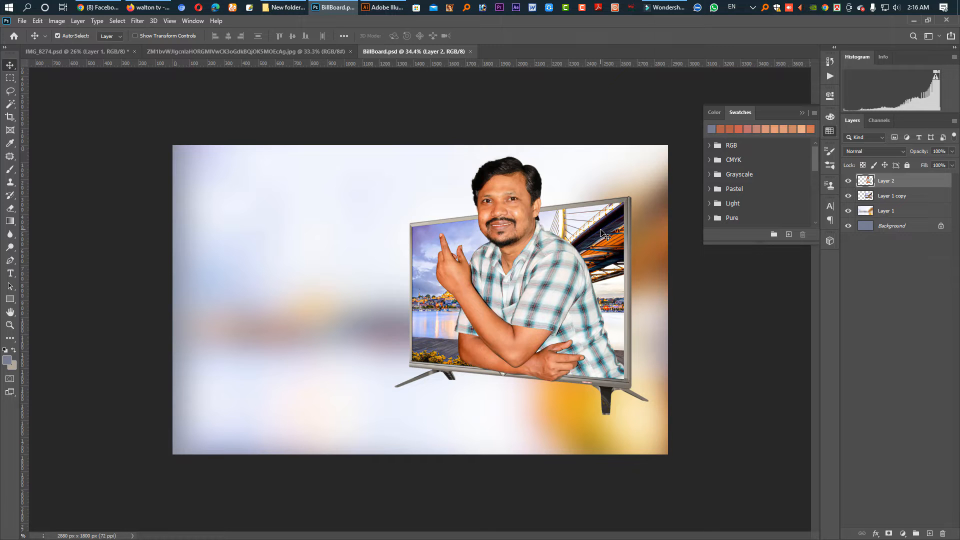
left_click(905, 197, "shift")
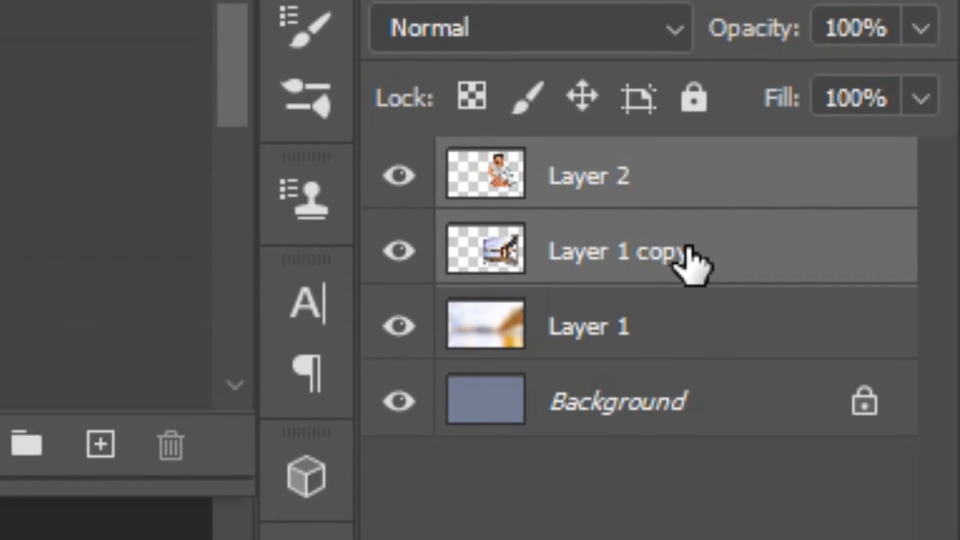
key("ctrl+alt+e")
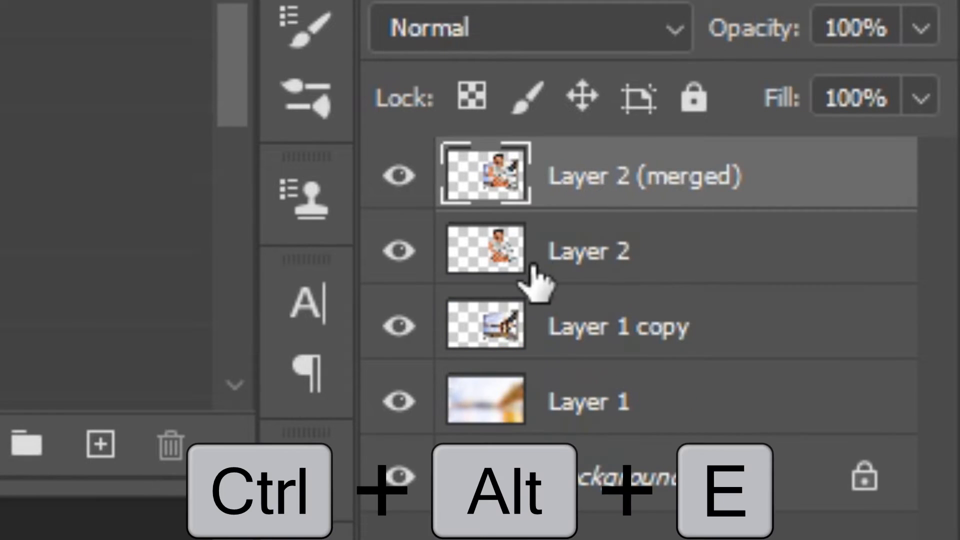
left_click(400, 251)
left_click(398, 326)
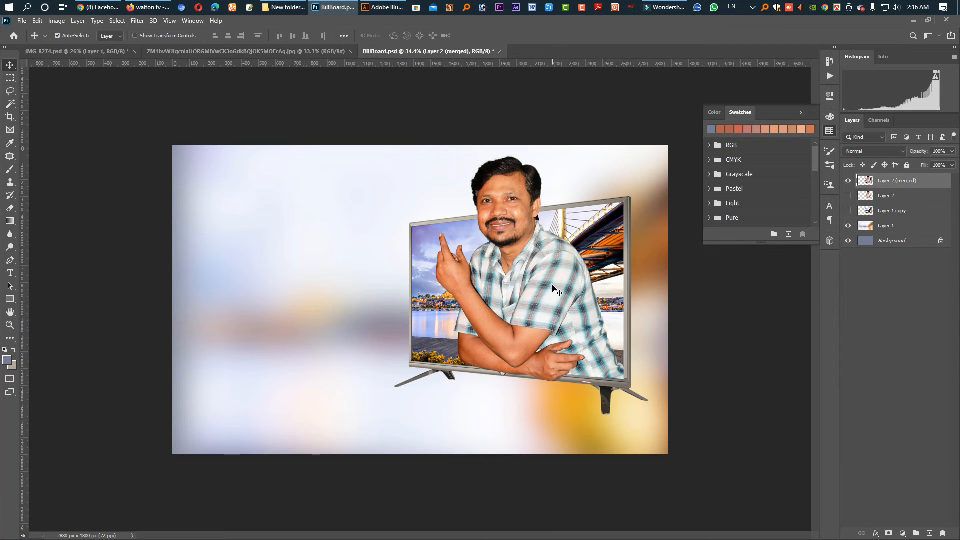
Add a Multiply drop shadow to the merged man-and-television layer with angle -155°, distance 55 px, spread 0% and reduced opacity
right_click(891, 182)
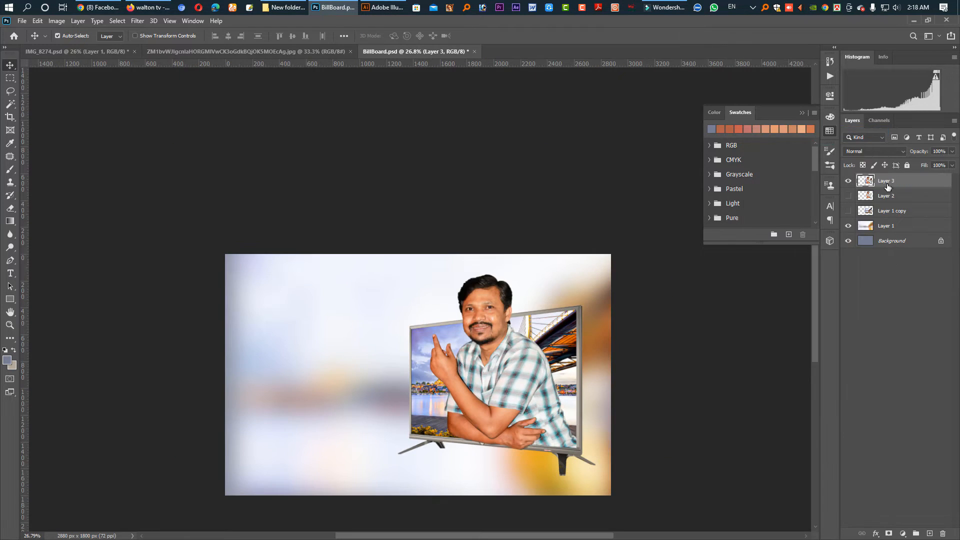
right_click(887, 185)
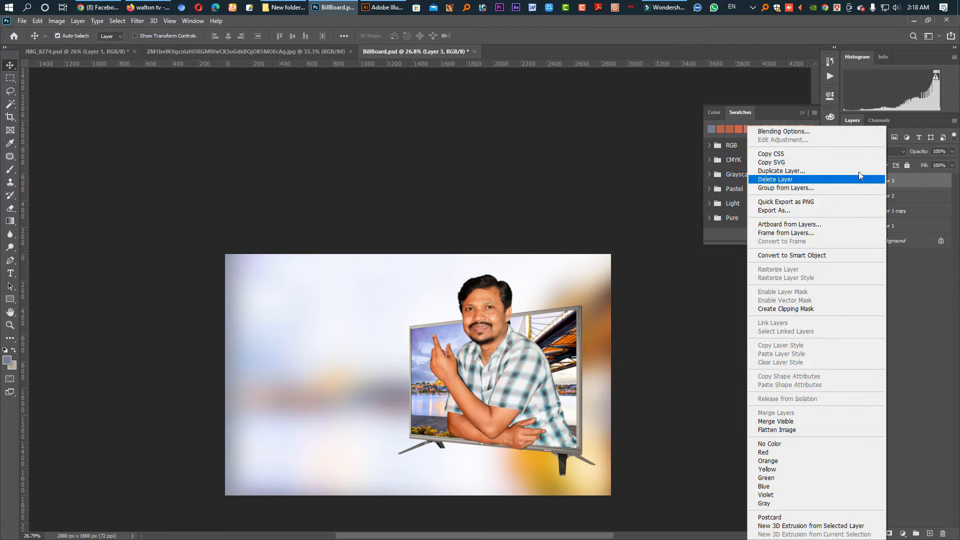
left_click(806, 131)
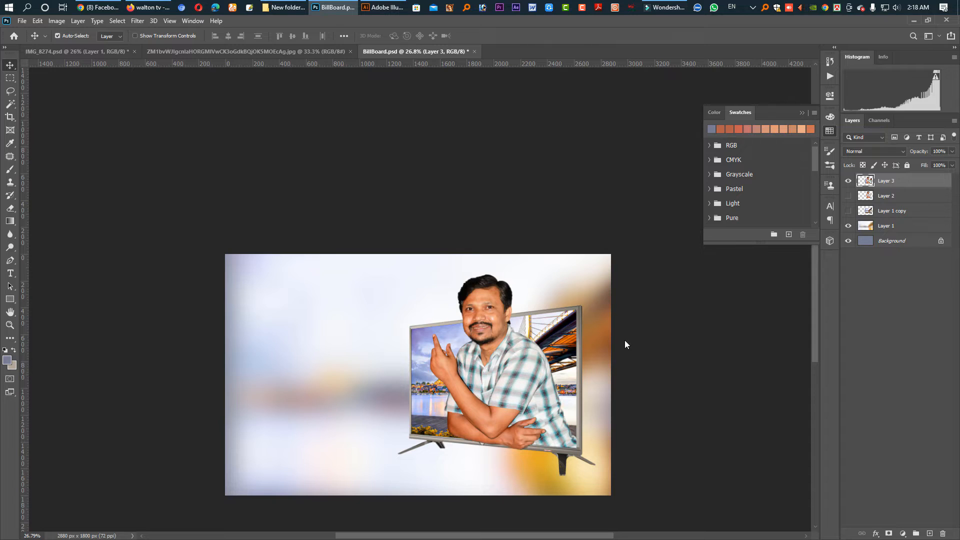
left_click(23, 399)
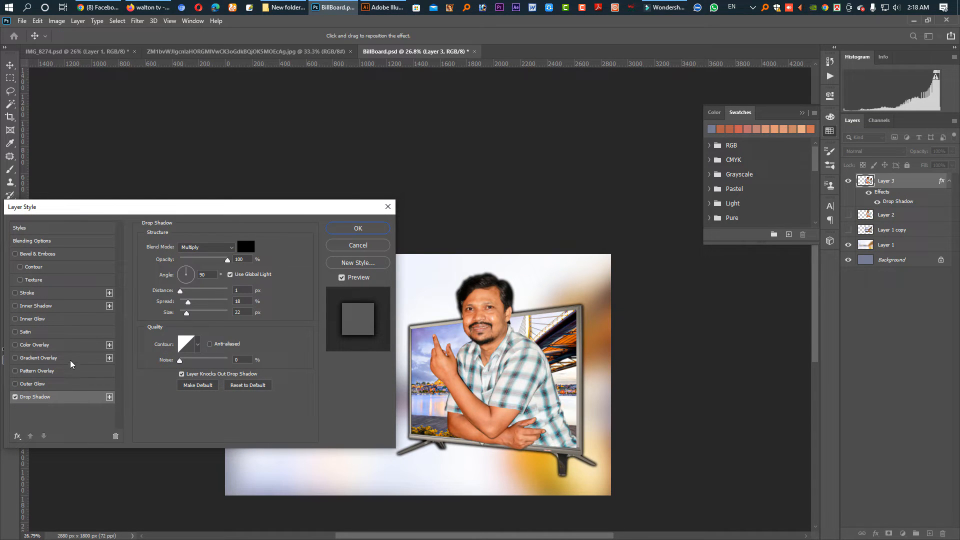
left_click_drag(530, 342, 536, 339)
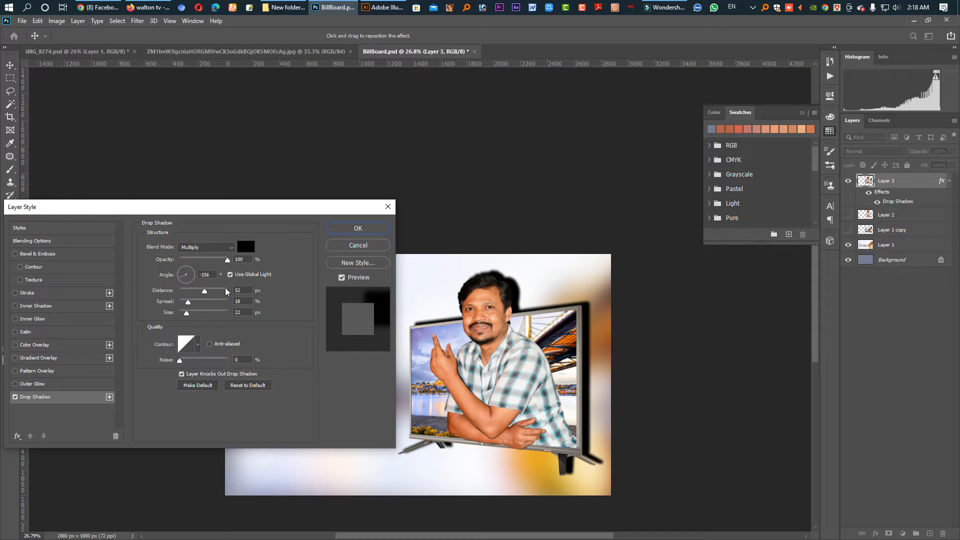
left_click_drag(227, 260, 199, 259)
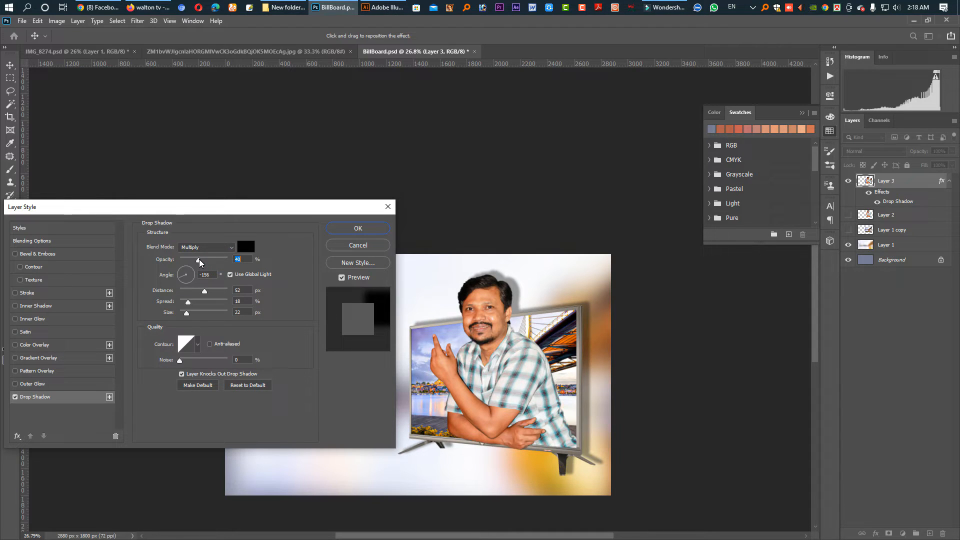
left_click_drag(481, 332, 483, 333)
left_click_drag(187, 313, 191, 259)
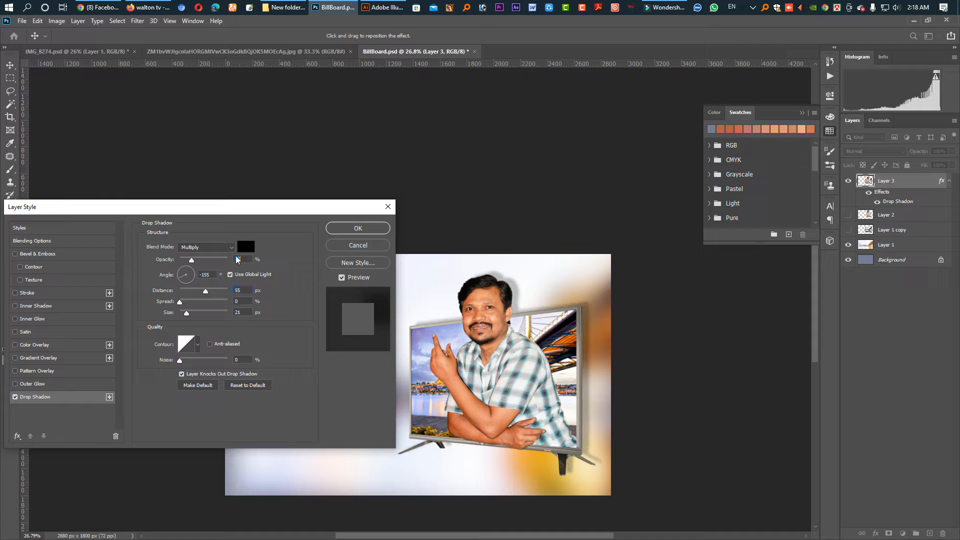
left_click(352, 229)
Save the layered document, and save a JPEG version of it as BillBoard.jpg at quality 12
left_click_drag(501, 310, 575, 338)
left_click_drag(627, 425, 512, 319)
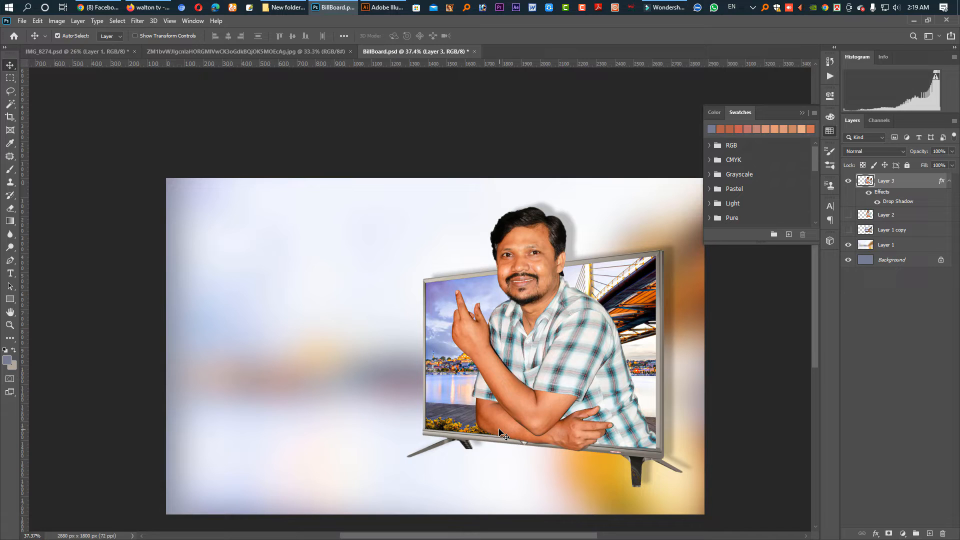
key("ctrl+s")
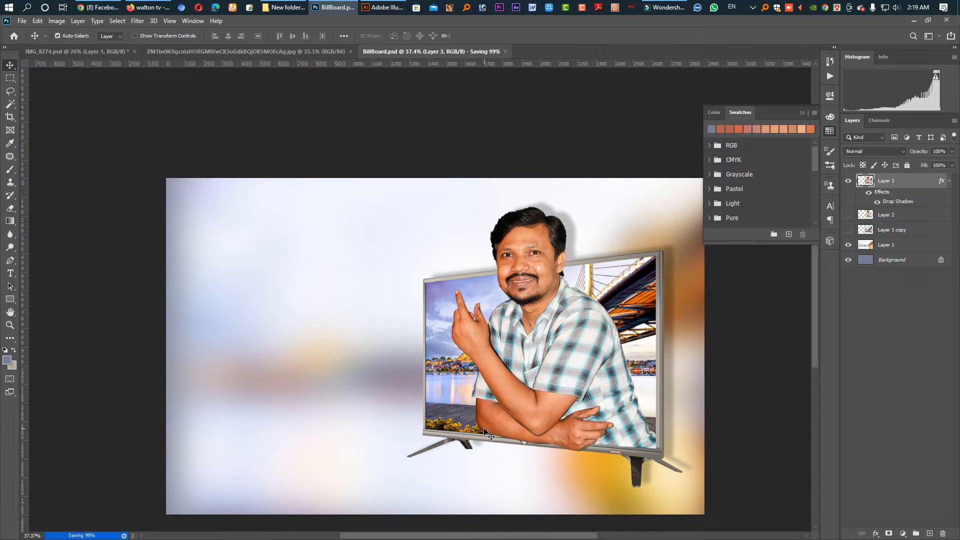
key("ctrl+shift+s")
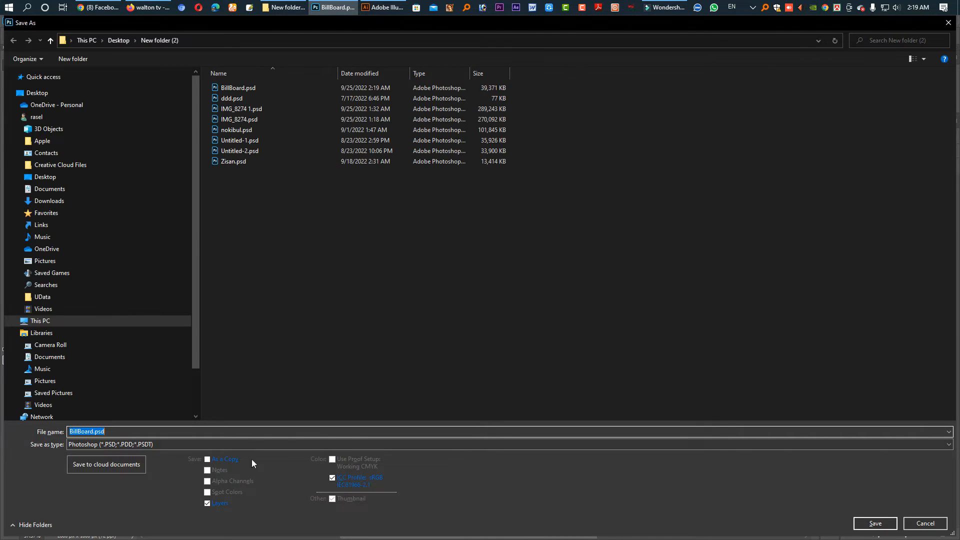
left_click(152, 445)
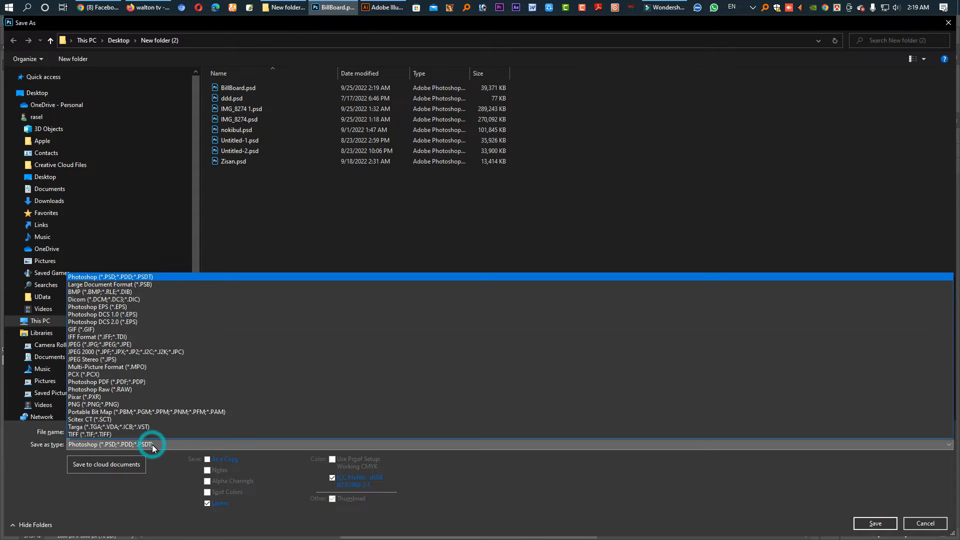
left_click(119, 344)
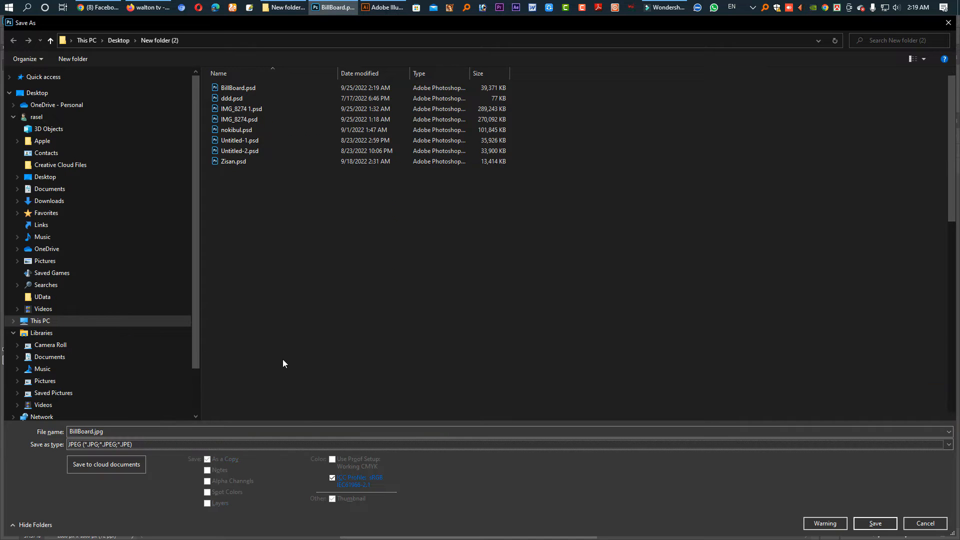
left_click(875, 523)
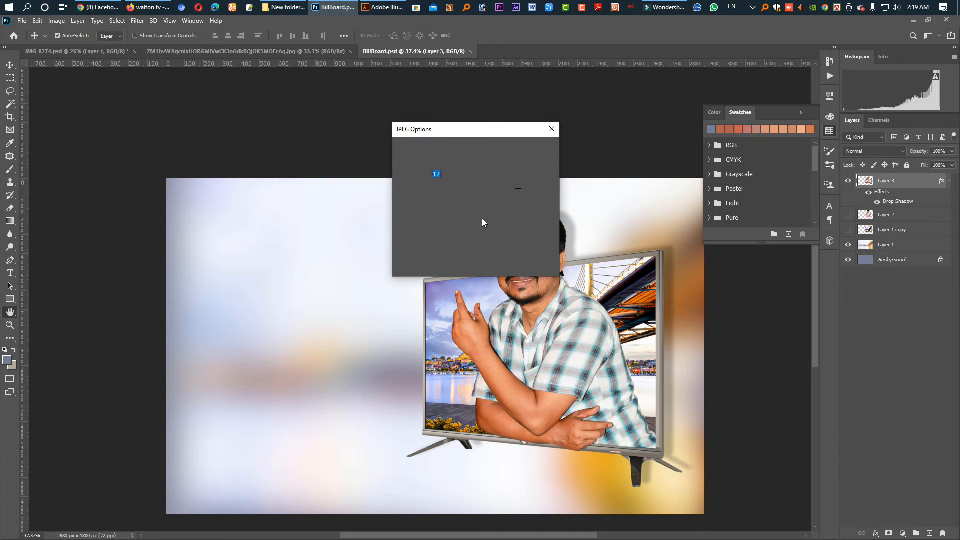
left_click(533, 150)
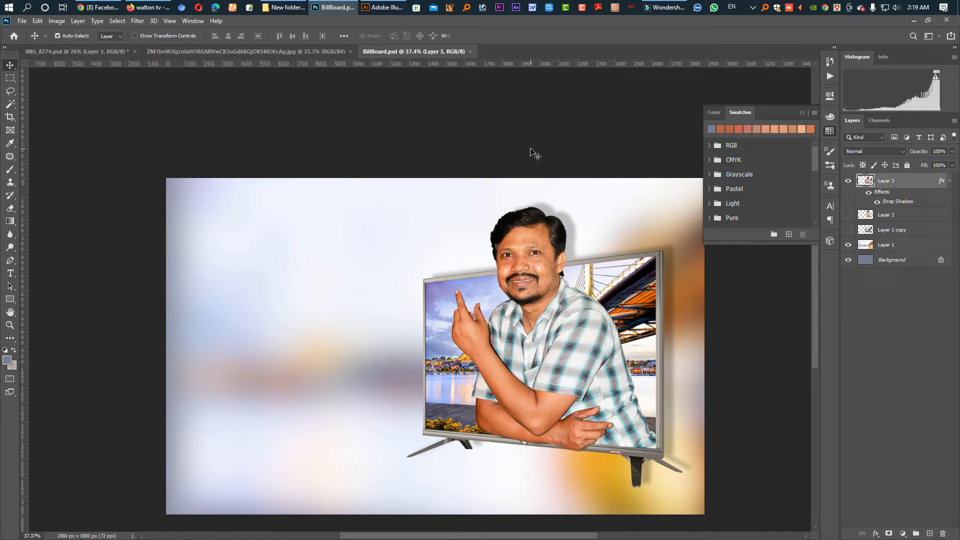
Switch to Illustrator and create a new landscape document 40 inches wide and 25 inches high
left_click(399, 10)
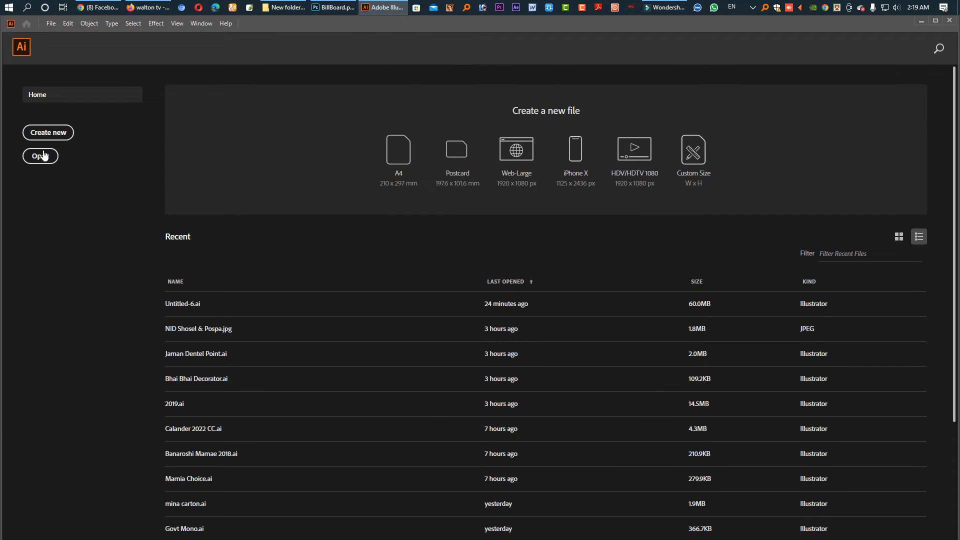
left_click(53, 134)
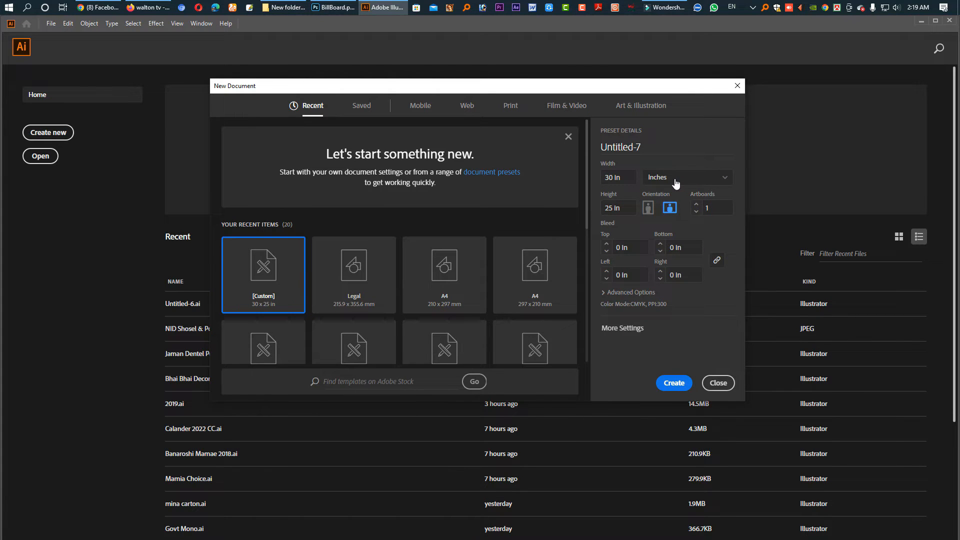
left_click(610, 178)
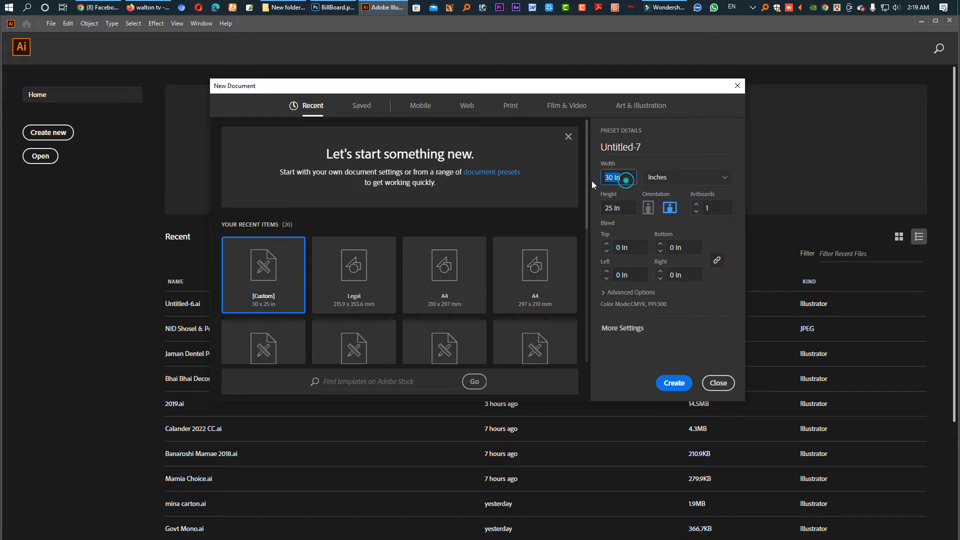
type("40")
key("Tab")
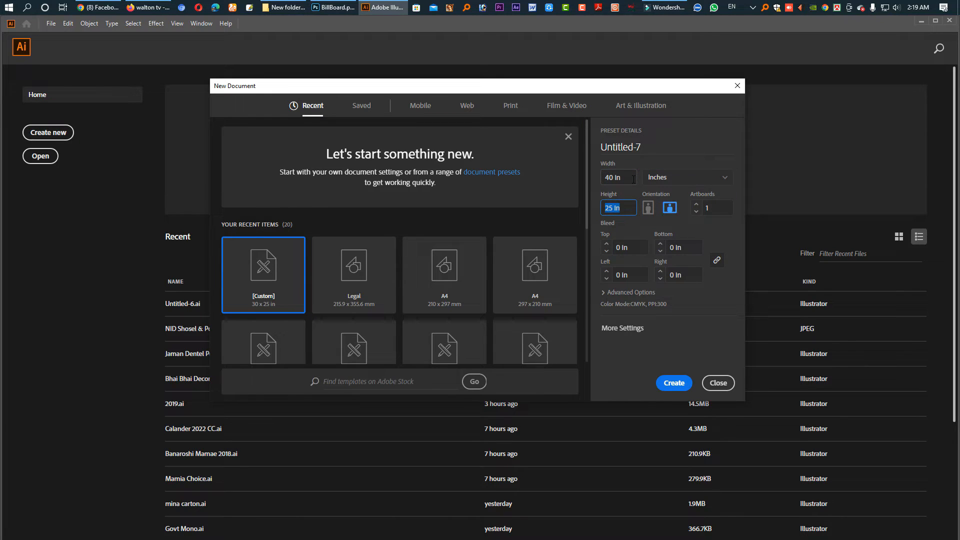
left_click(672, 382)
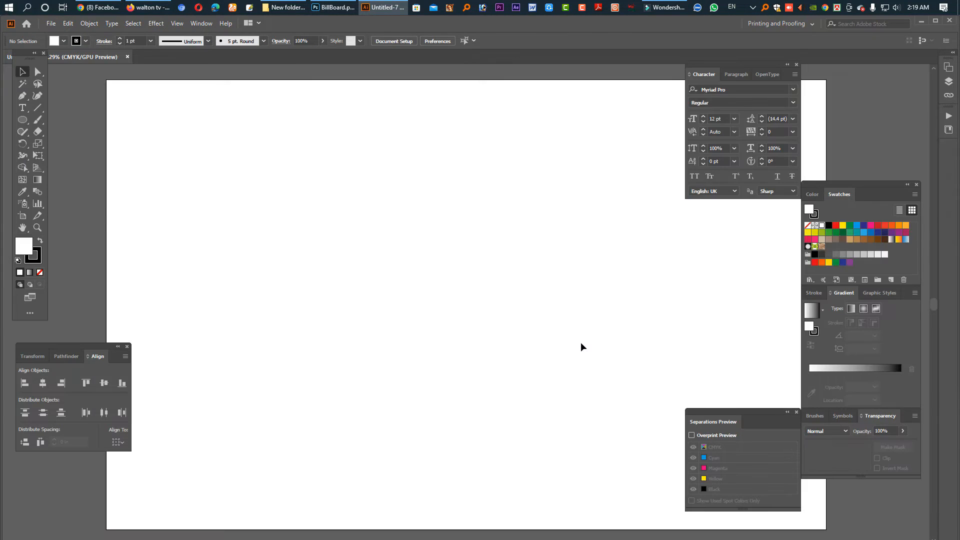
left_click_drag(564, 330, 396, 274)
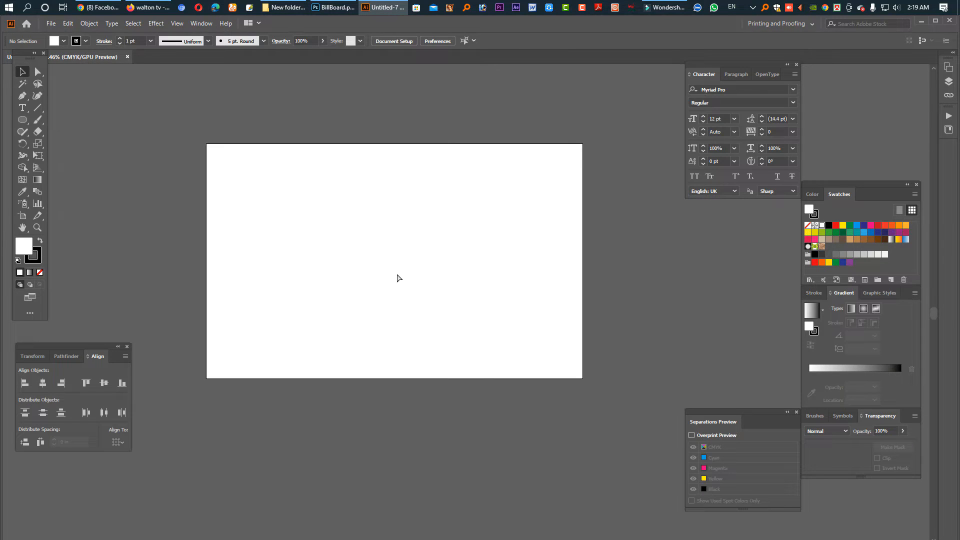
key("ctrl+0")
key("Tab")
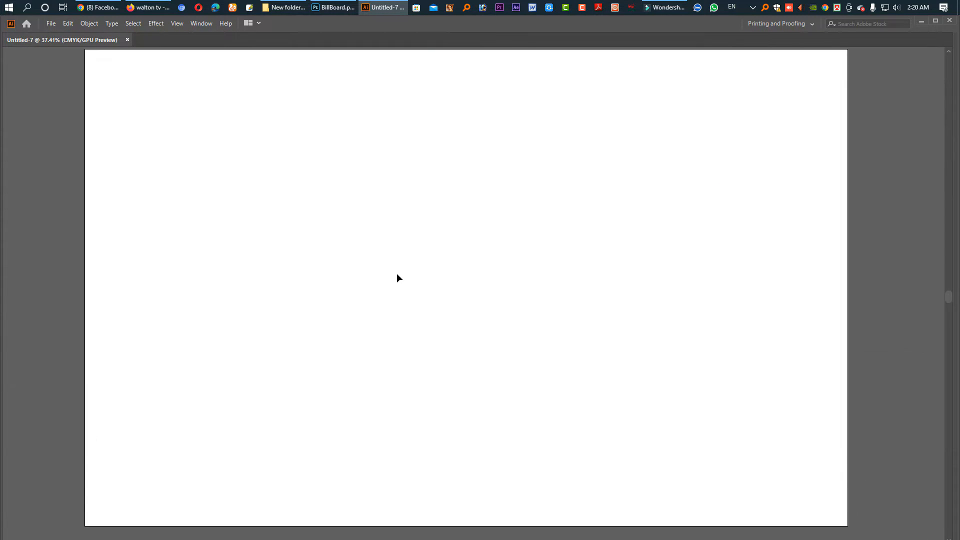
key("ctrl+minus")
key("Tab")
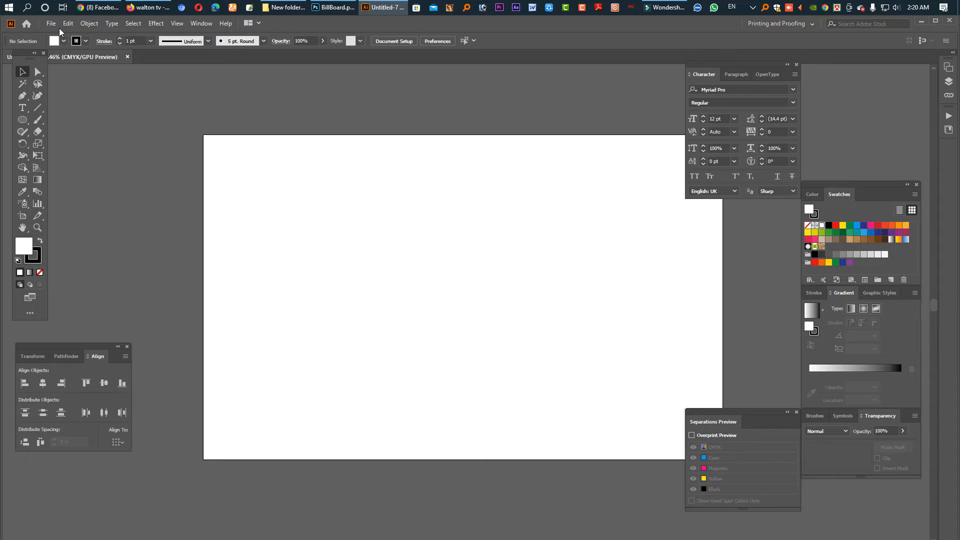
Place BillBoard.jpg as a linked image at the artboard's upper-left corner so that it covers the whole artboard
left_click(51, 24)
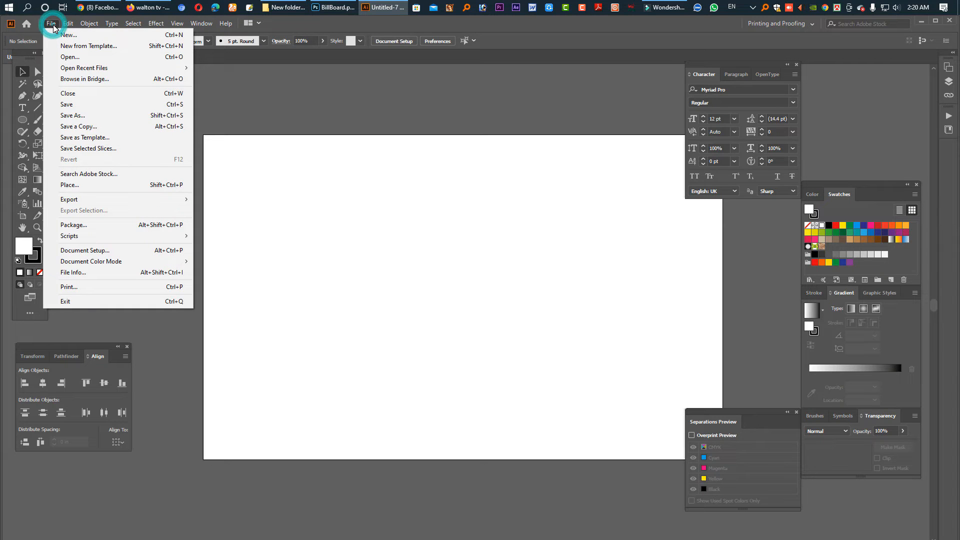
left_click(113, 187)
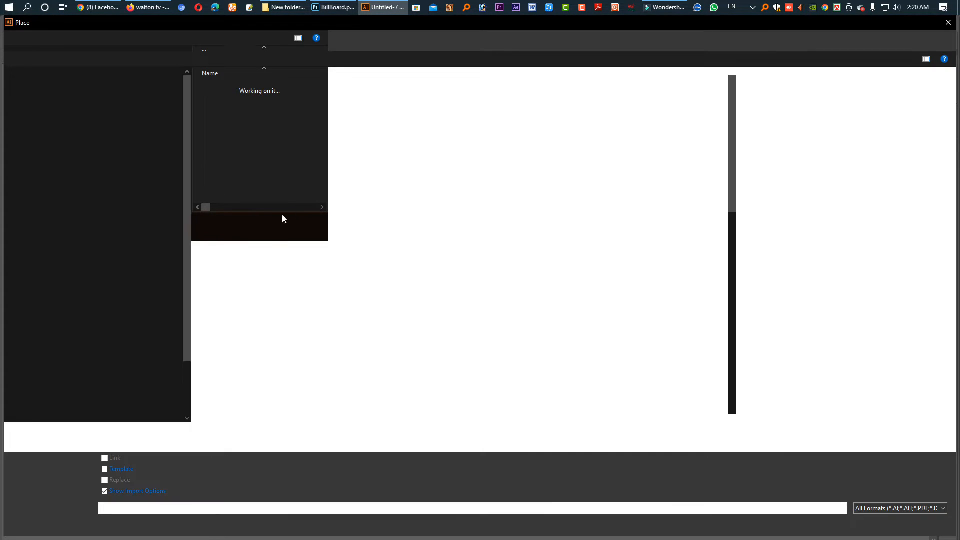
scroll(509, 344, "down", 10)
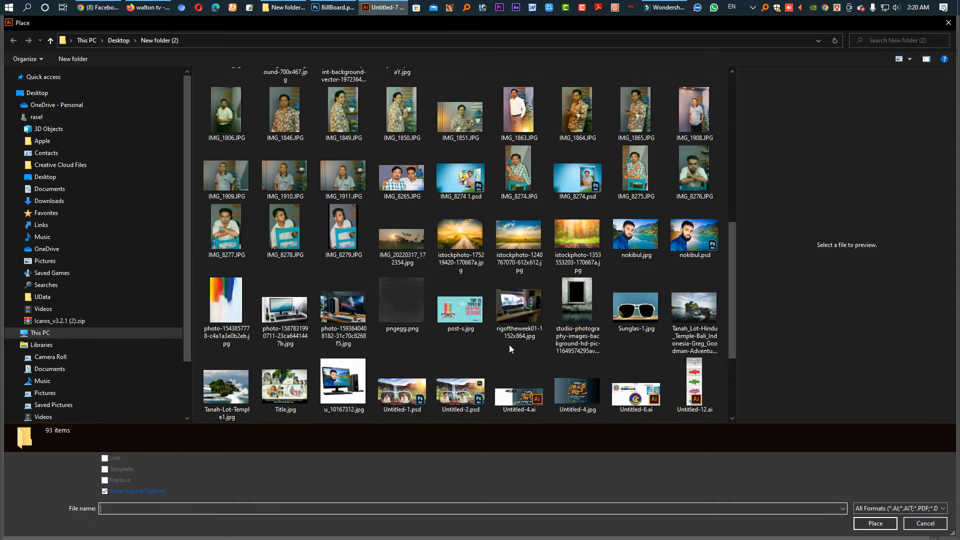
left_click(448, 391)
key("b")
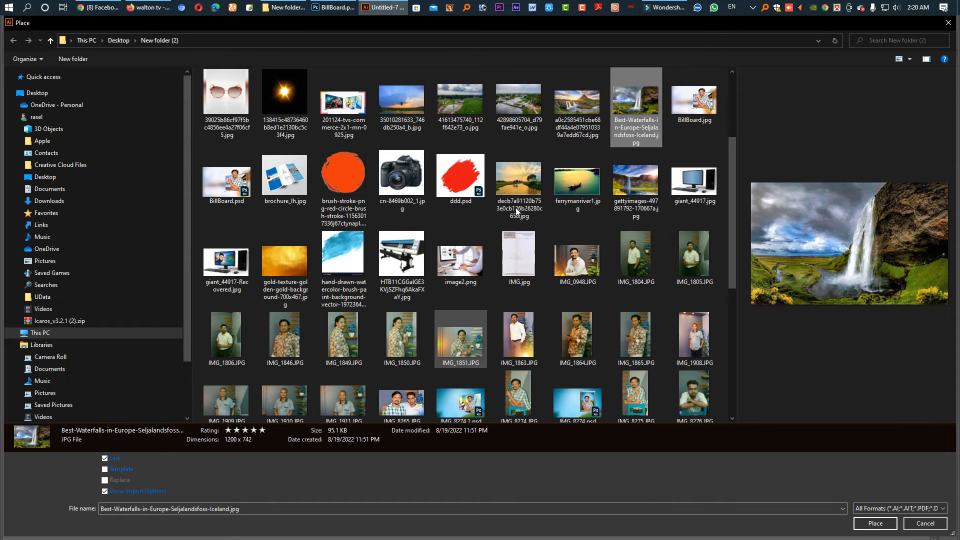
left_click(699, 111)
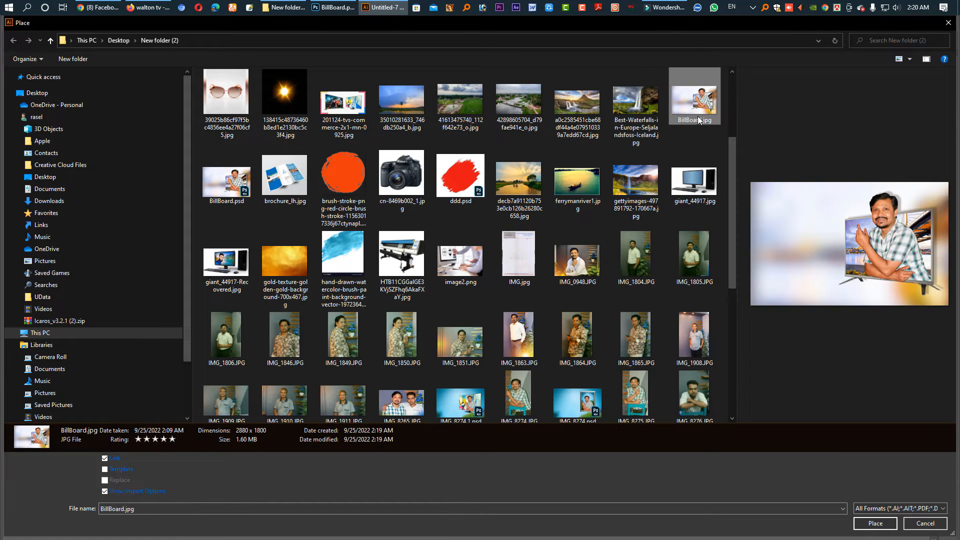
left_click(235, 188)
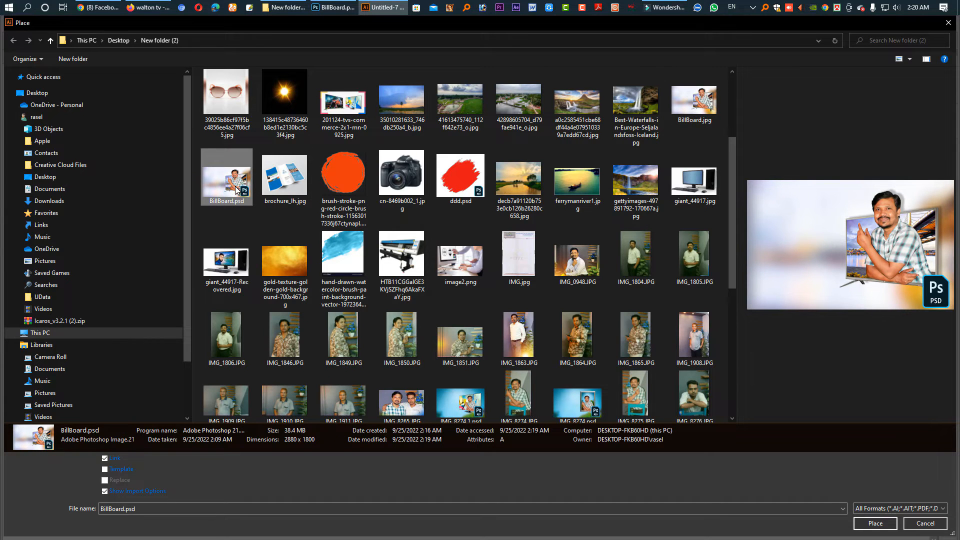
left_click(684, 110)
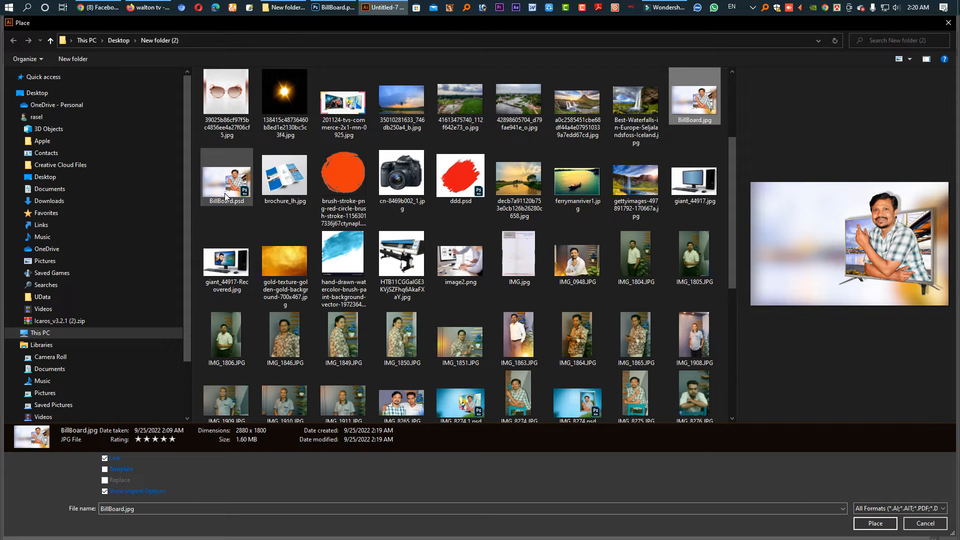
key("Return")
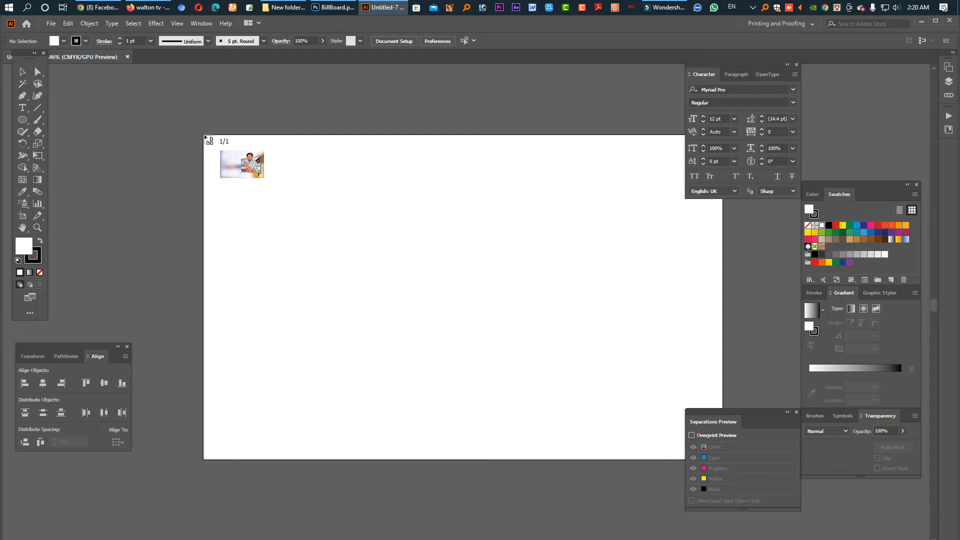
left_click(203, 135)
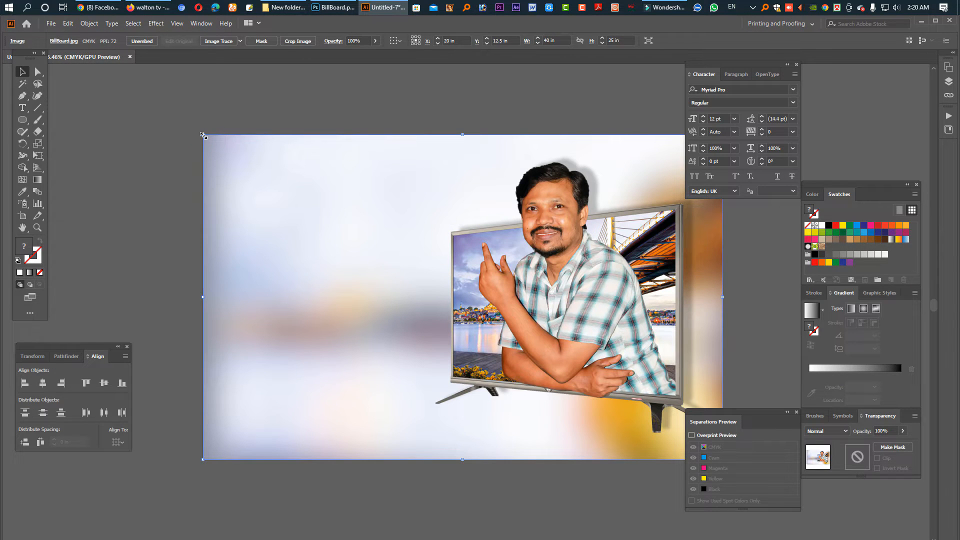
Hide the artboard edges and deselect the placed image to view the composition on a plain canvas
key("Tab")
key("ctrl+shift+h")
left_click(823, 286)
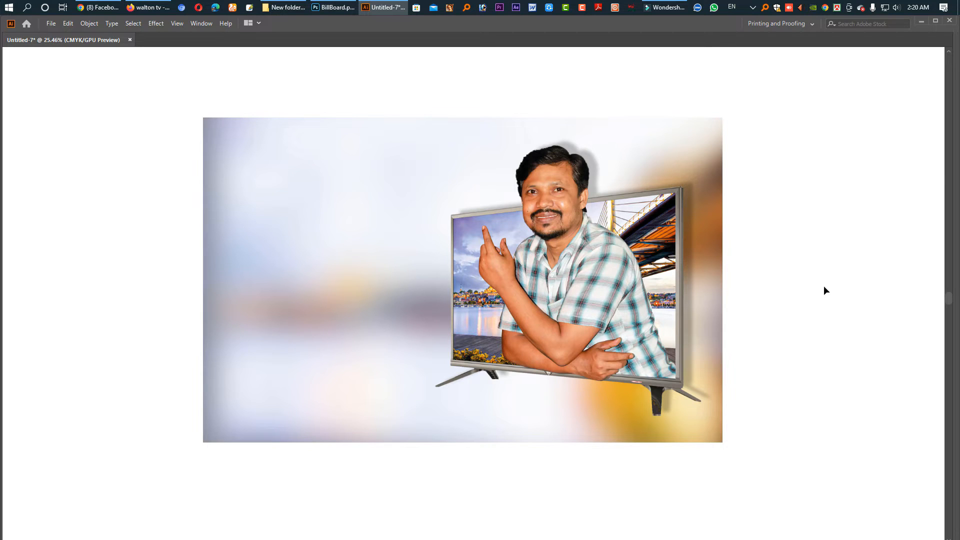
key("Tab")
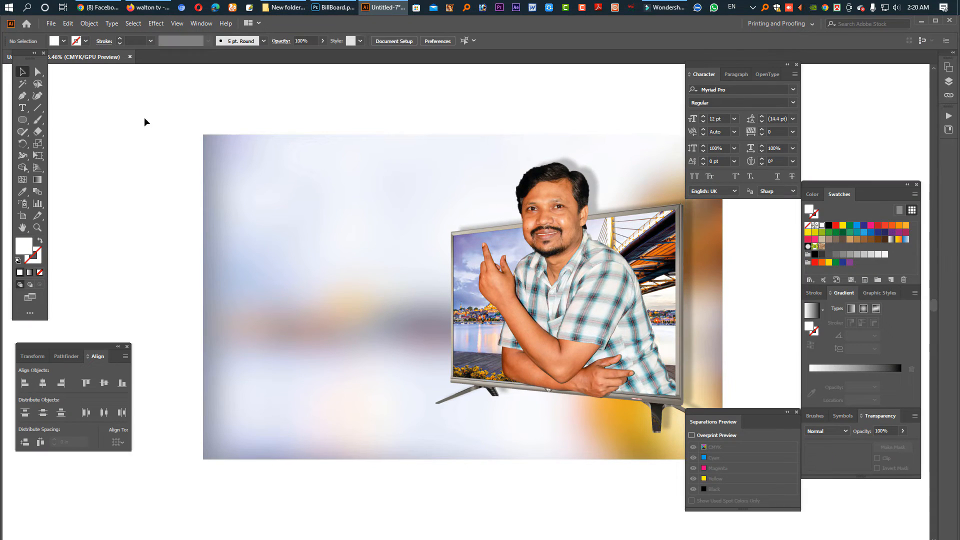
Add a placeholder text line on the blurred area beside the television and enlarge it to about 104 pt
left_click(23, 108)
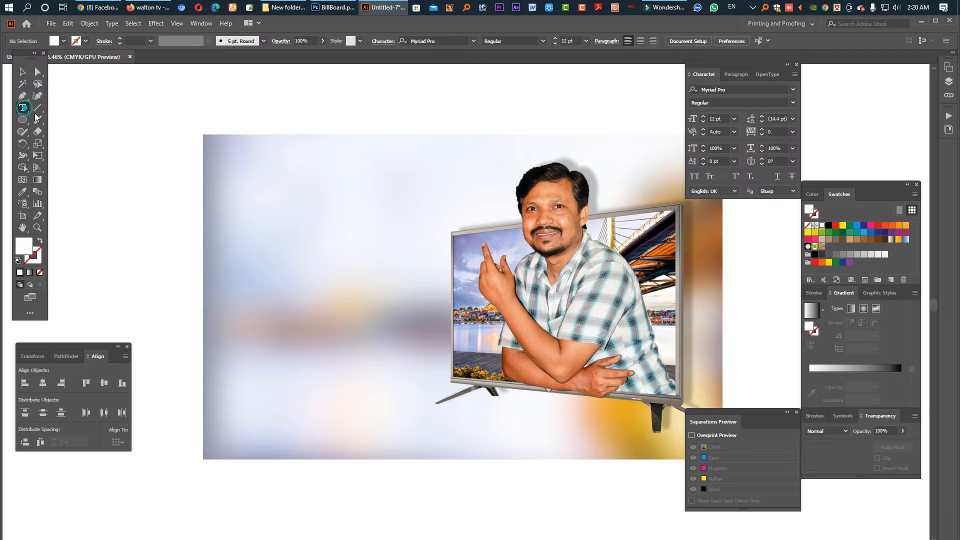
left_click(292, 231)
key("Escape")
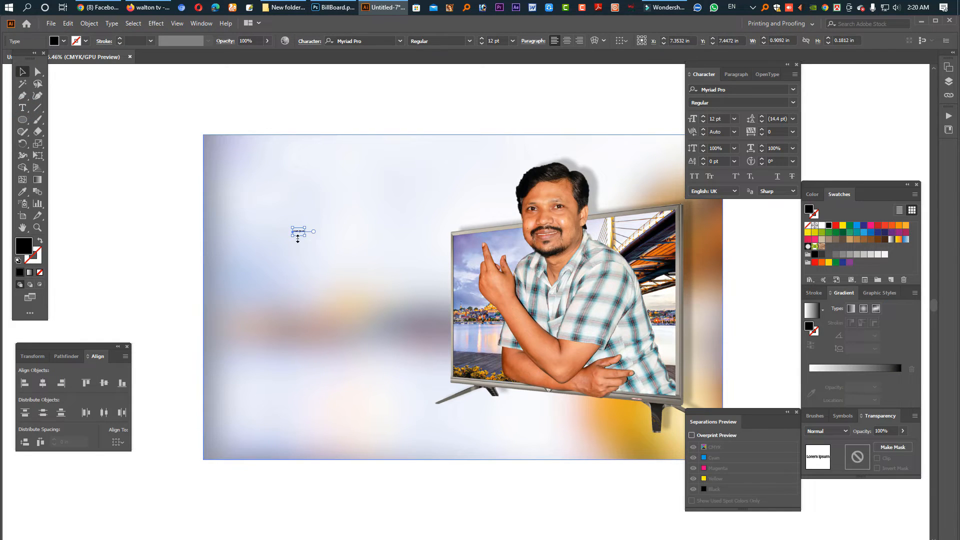
left_click_drag(298, 232, 309, 296)
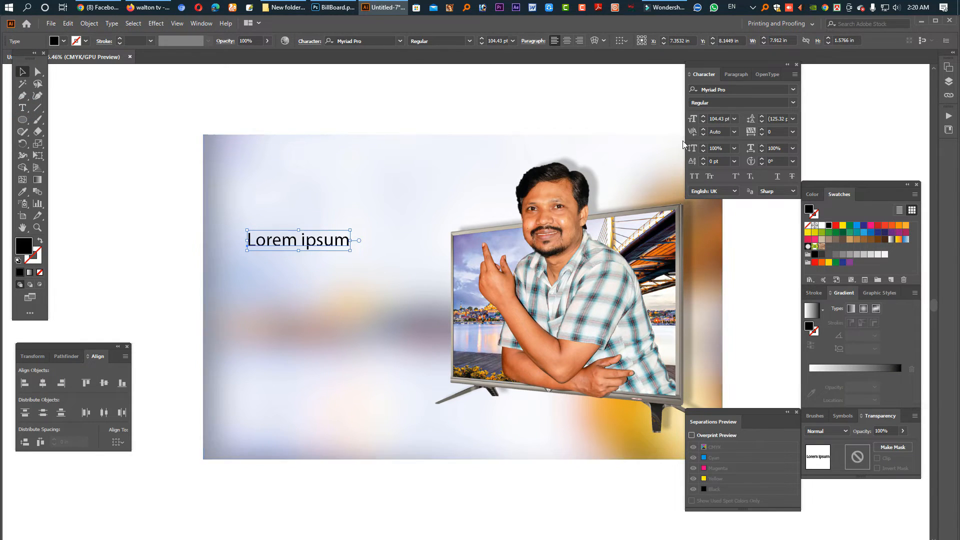
Set the placeholder text's font to Bitopi S_A and replace its wording with "দামে"
left_click(722, 90)
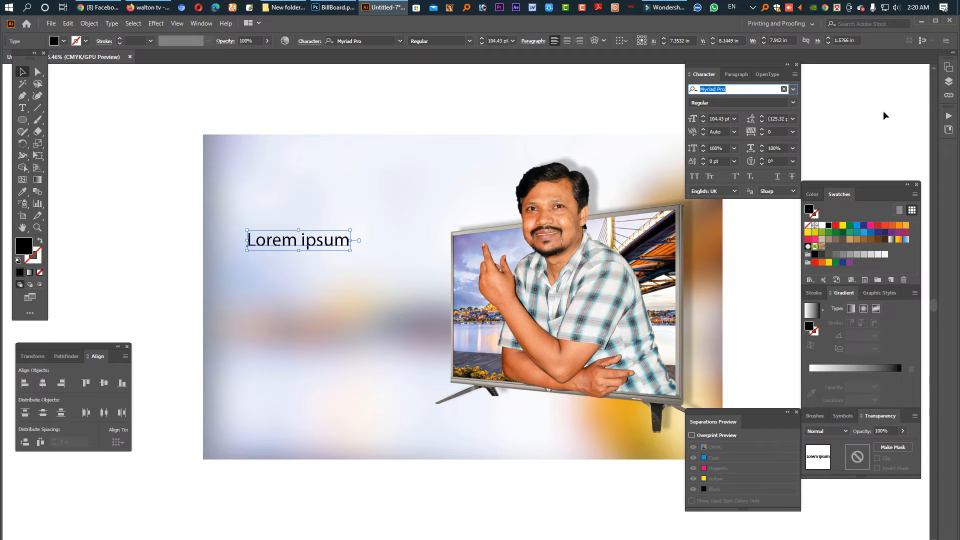
type("Bi")
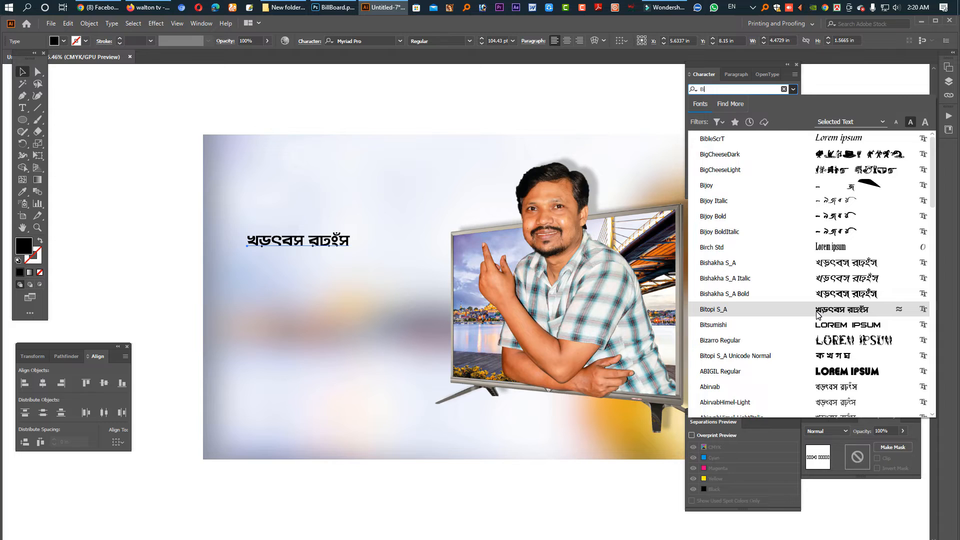
left_click(817, 310)
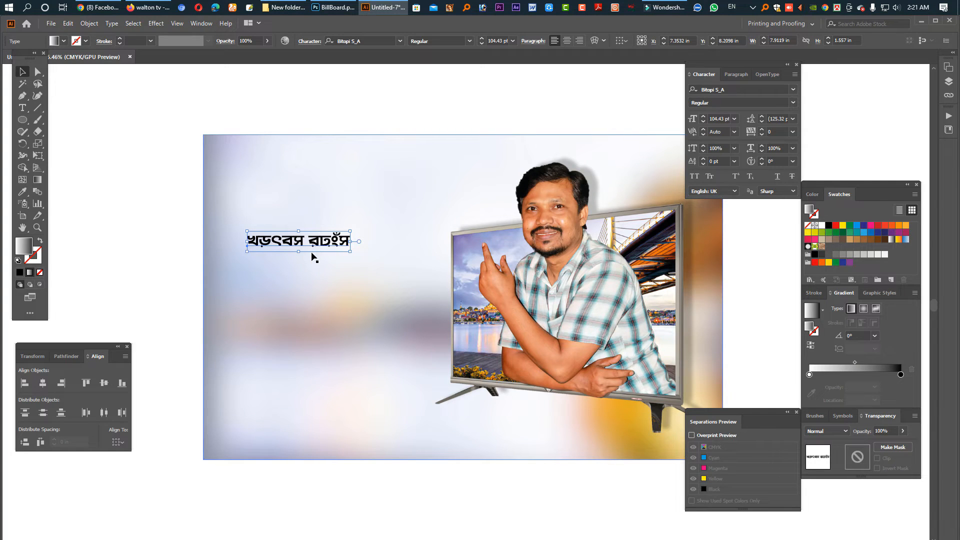
double_click(310, 248)
key("ctrl+a")
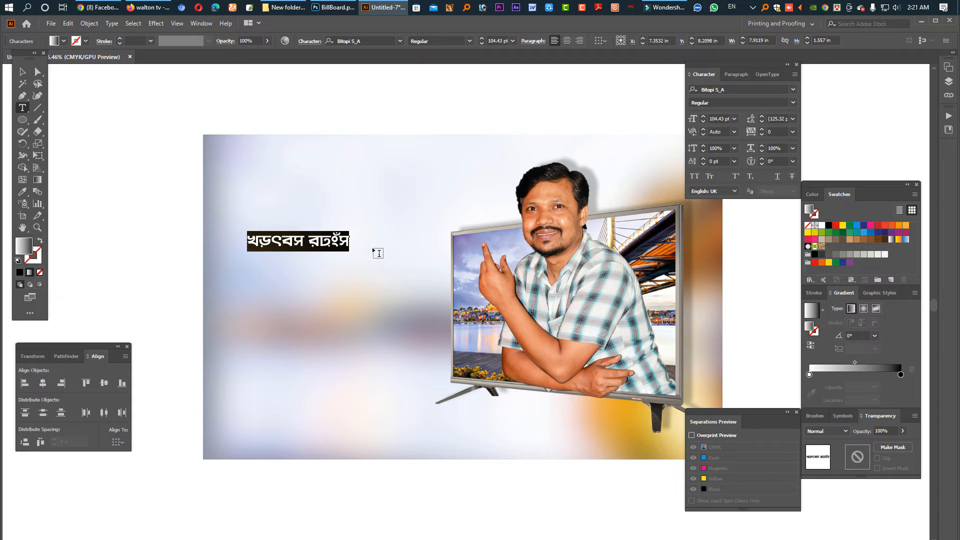
type("দামে")
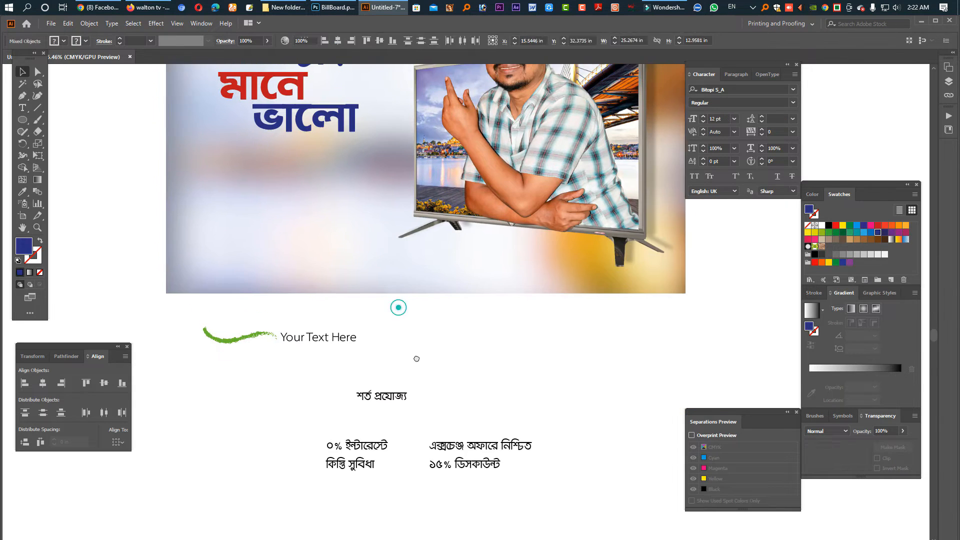
Move the COMPANY logo with its green swoosh and "Your Text Here" tagline onto the billboard's lower-left area
left_click_drag(372, 378, 150, 327)
left_click_drag(324, 357, 343, 272)
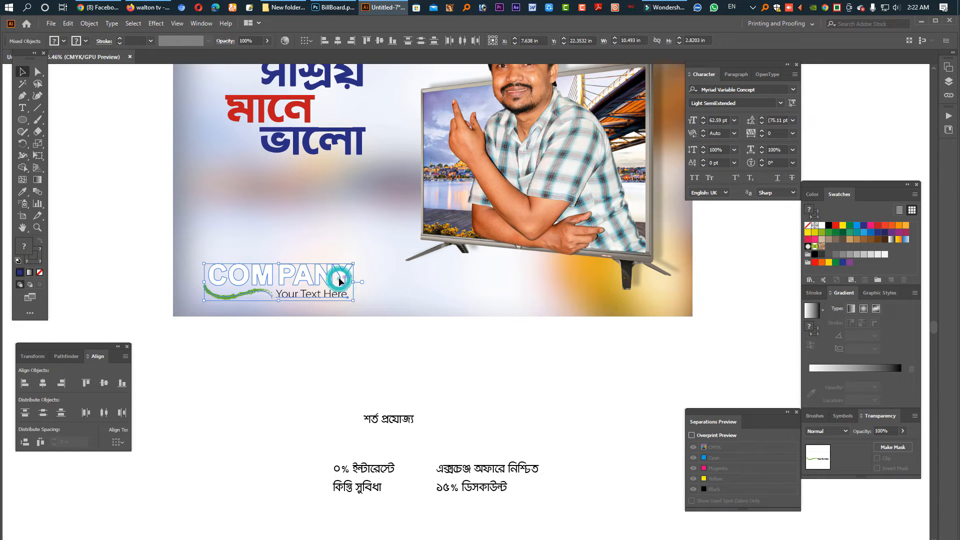
left_click(377, 368)
Move the "শর্ত প্রযোজ্য" line away from the offer texts and put an asterisk in front of it
left_click_drag(400, 422, 537, 395)
key("t")
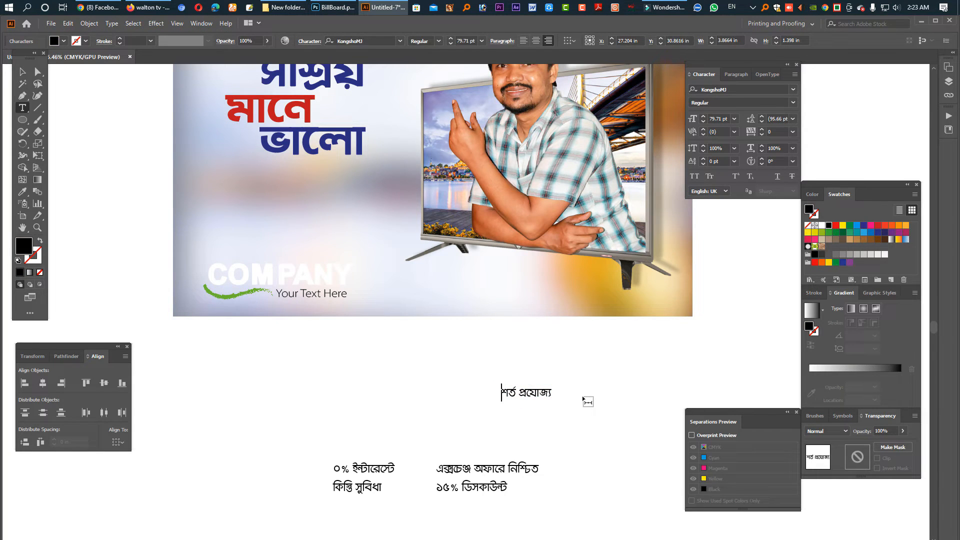
type("*")
key("Escape")
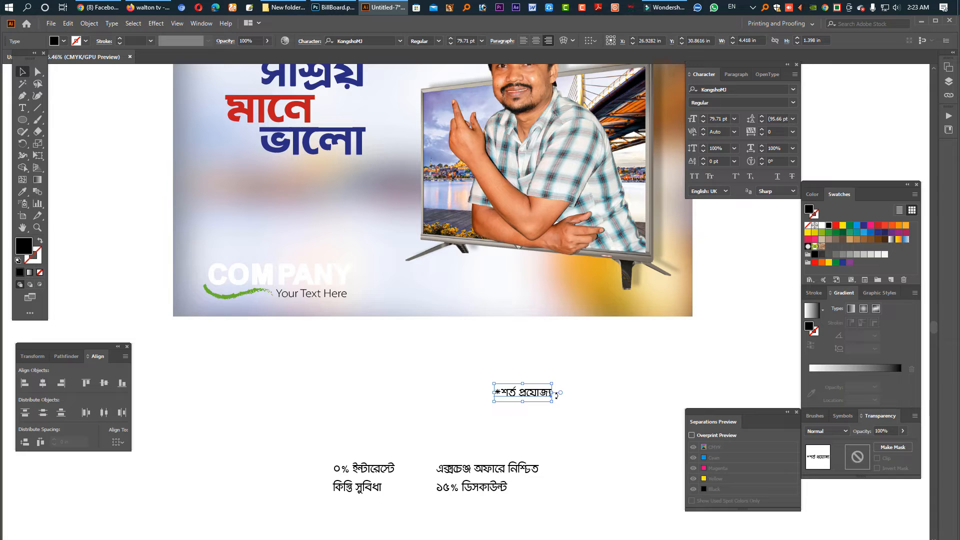
Rotate the "*শর্ত প্রযোজ্য" line 90° to read upwards and place it along the billboard's lower-right edge
left_click_drag(556, 396, 523, 356)
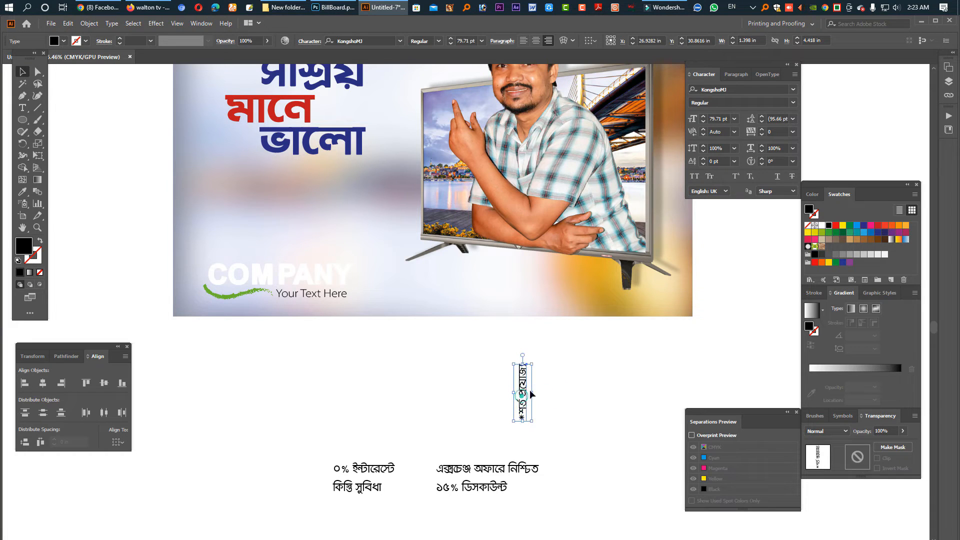
left_click_drag(531, 395, 671, 253)
left_click(743, 269)
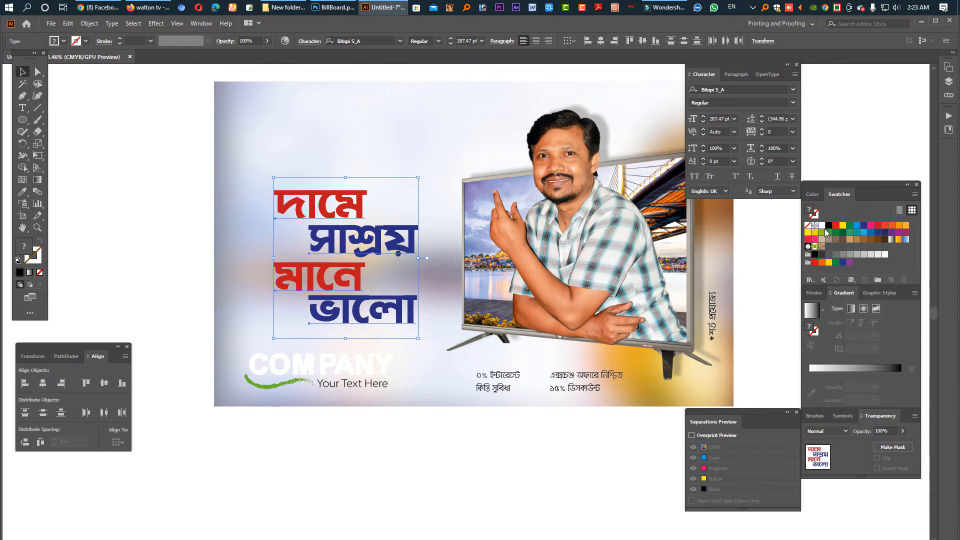
Give the headline copy behind the coloured words a white fill and a 20 pt white stroke
left_click(821, 225)
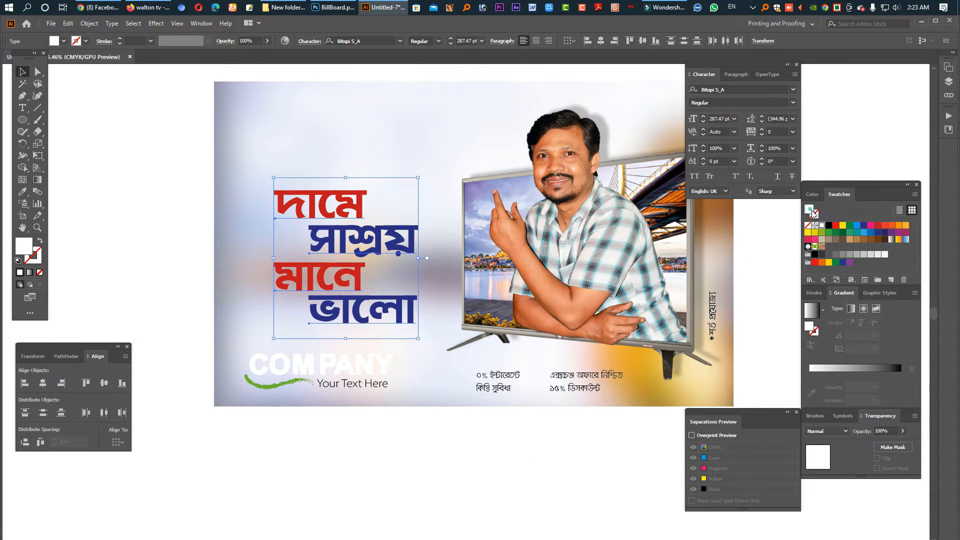
left_click(814, 293)
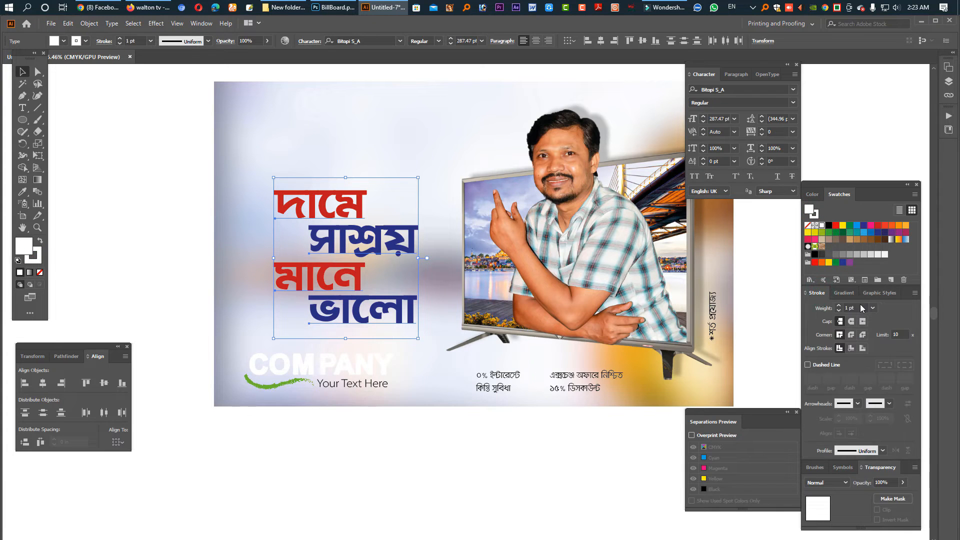
left_click_drag(859, 308, 813, 310)
type("30")
key("Return")
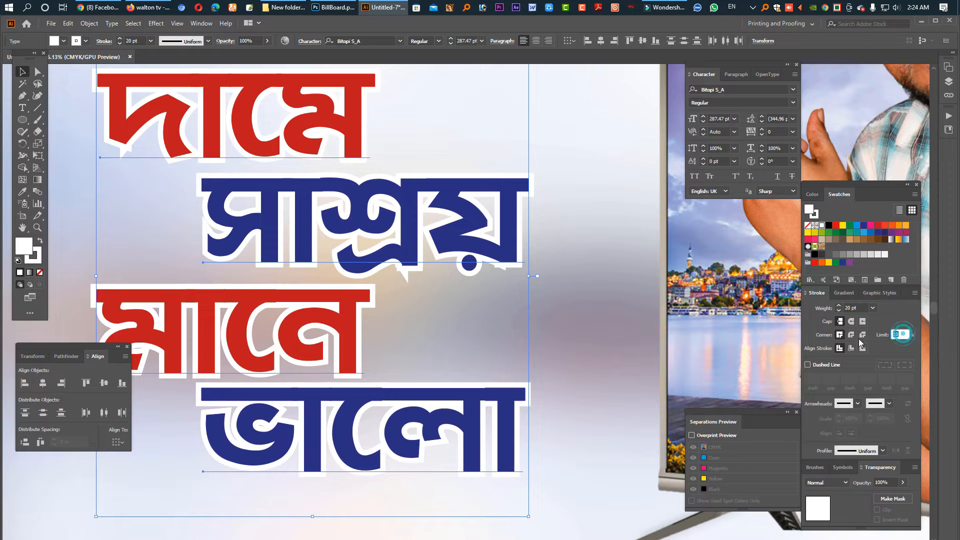
Round the corner joins of the white headline outline and reduce its stroke weight to 15 pt
left_click(851, 334)
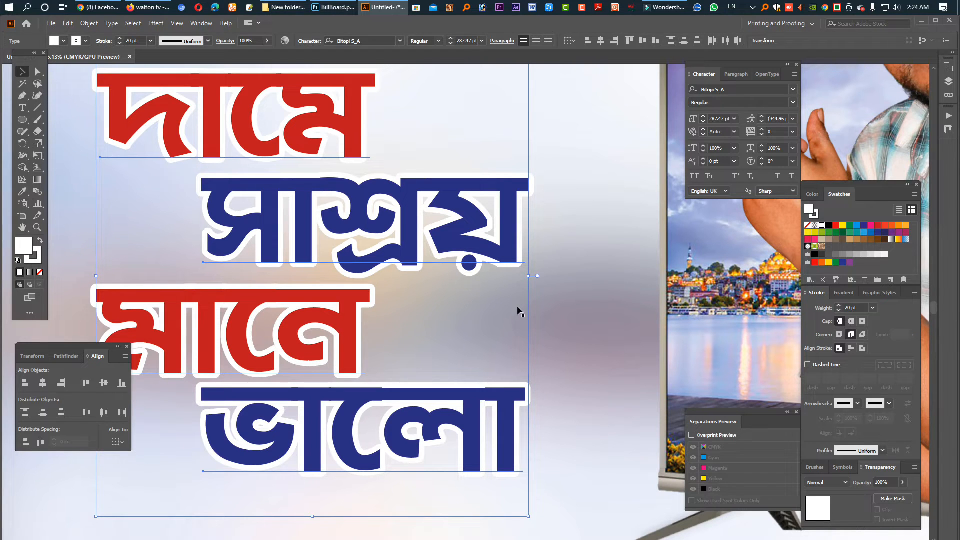
left_click(839, 310)
left_click(839, 310)
left_click(838, 310)
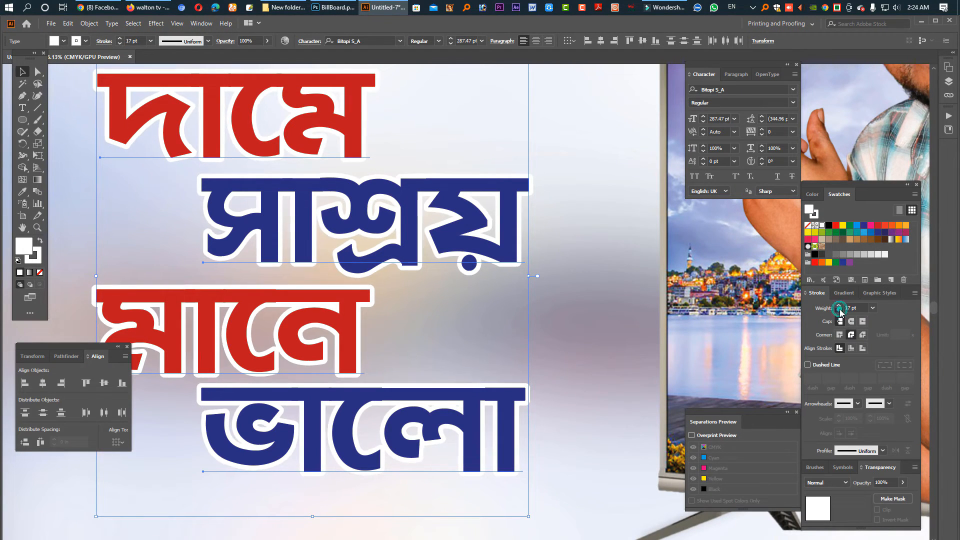
left_click(839, 310)
left_click(839, 309)
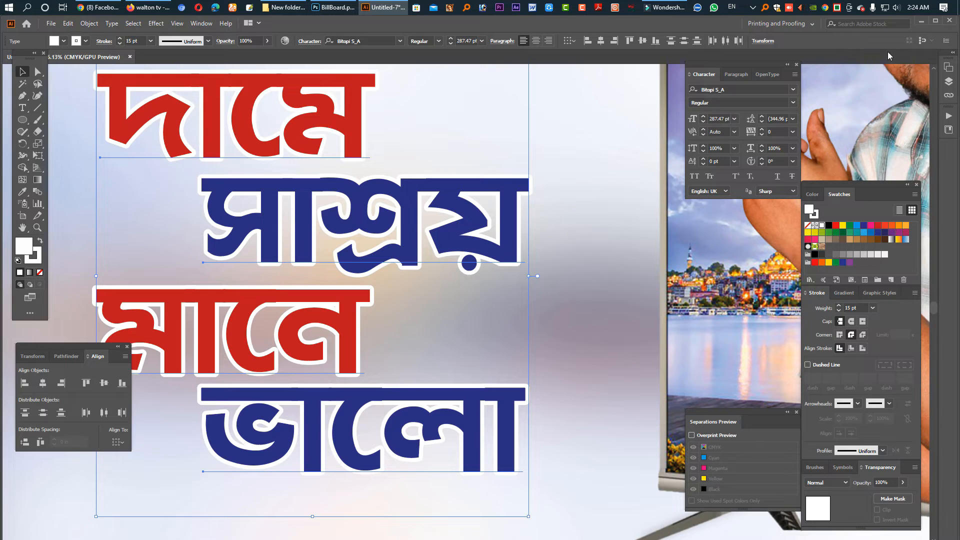
Maximize the document window and examine the headline's white outline at 140% zoom and in the wider layout
left_click(935, 20)
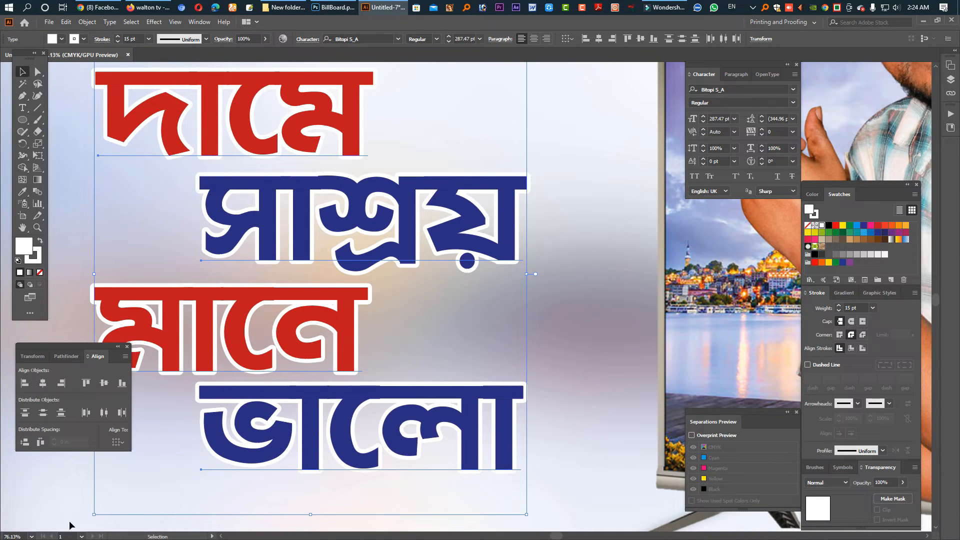
left_click(15, 536)
key("ctrl+a")
type("1")
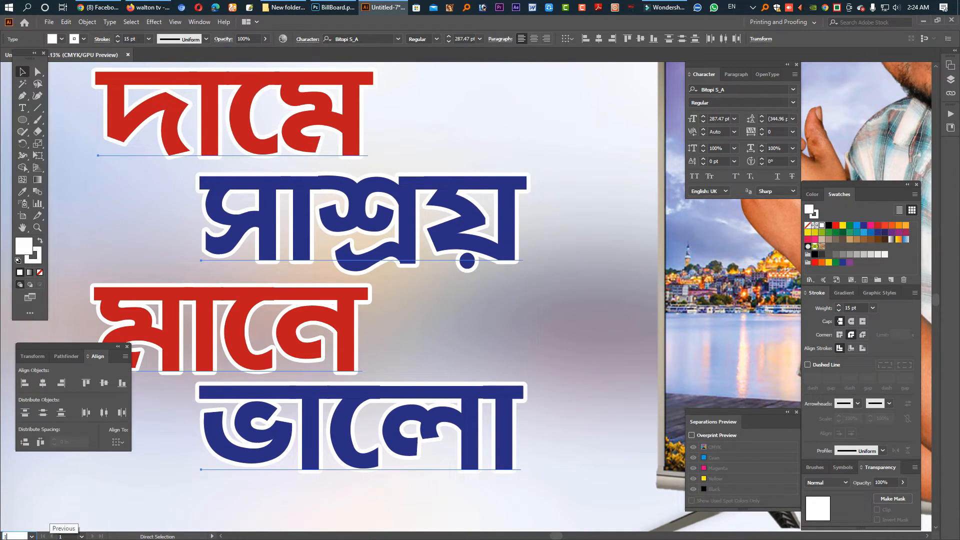
type("40")
key("Return")
key("Tab")
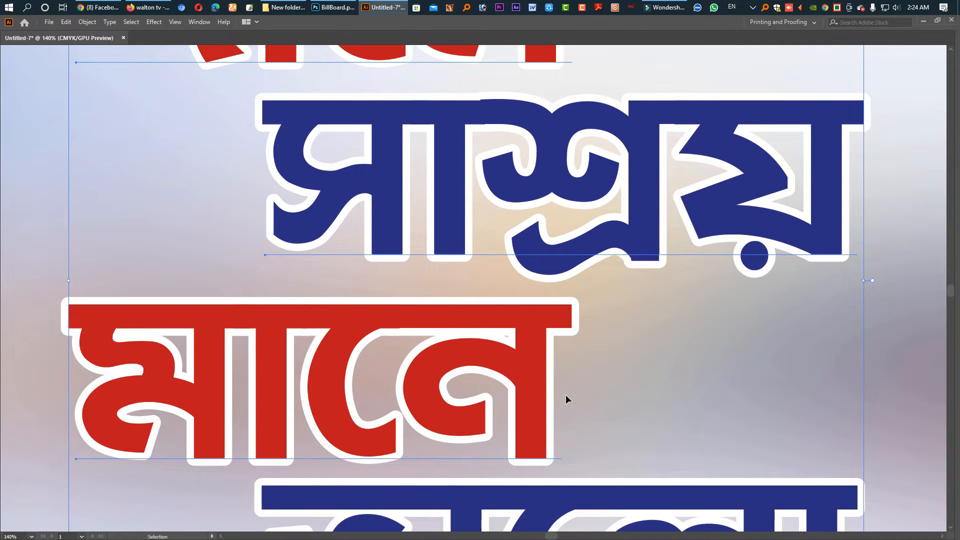
left_click_drag(679, 368, 535, 334)
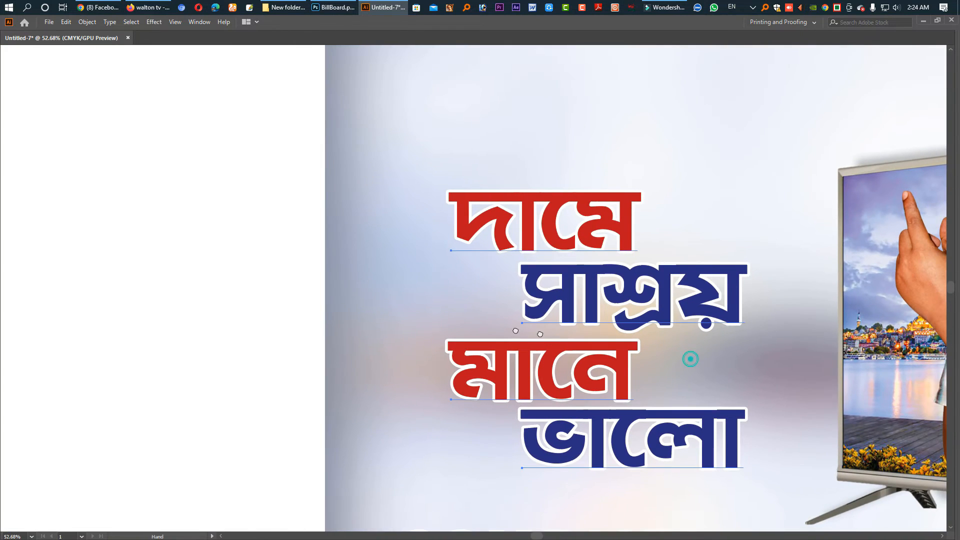
left_click_drag(690, 360, 487, 324)
key("Tab")
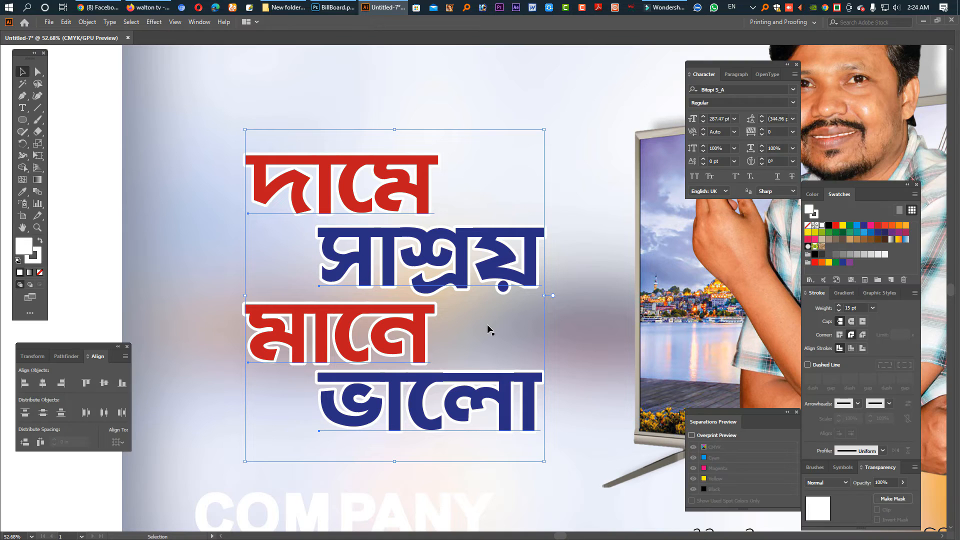
Colour the headline copy behind the white outline with the purple sampled from the TV's sky, on both fill and stroke
key("space")
left_click_drag(506, 363, 449, 302)
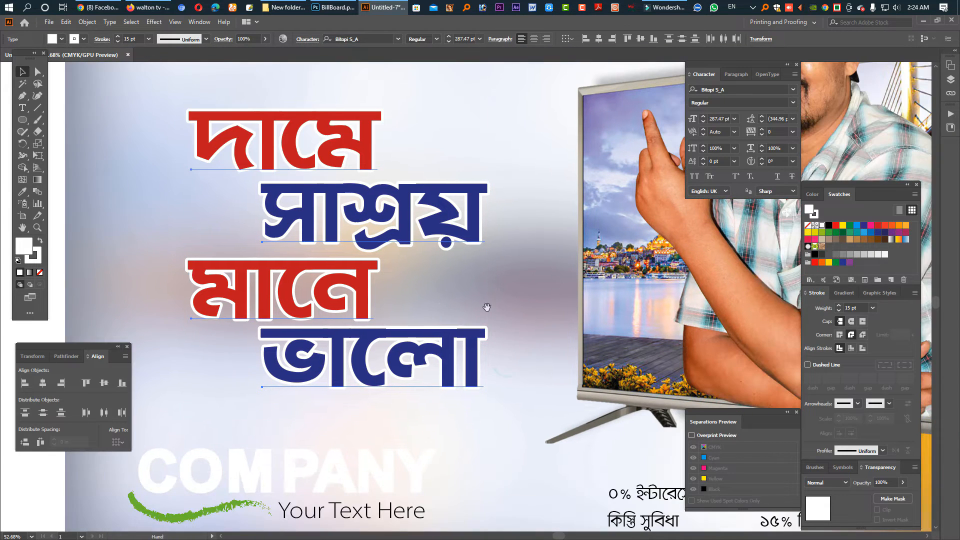
key("a")
key("v")
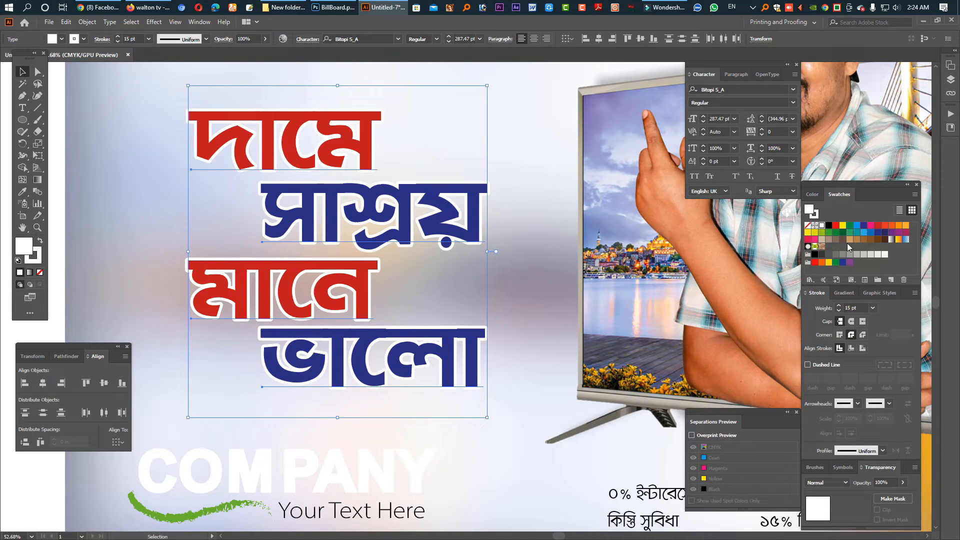
left_click(877, 232)
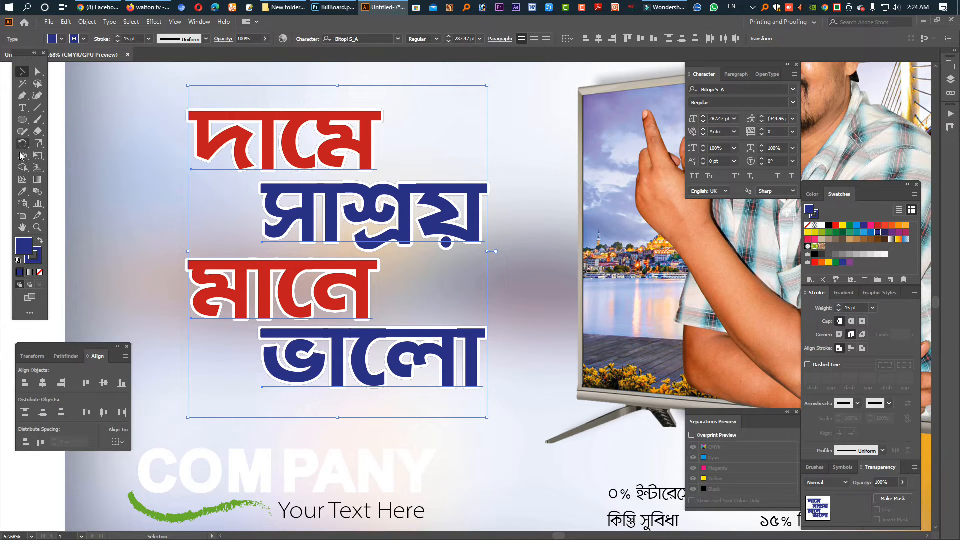
left_click(22, 191)
left_click(588, 115)
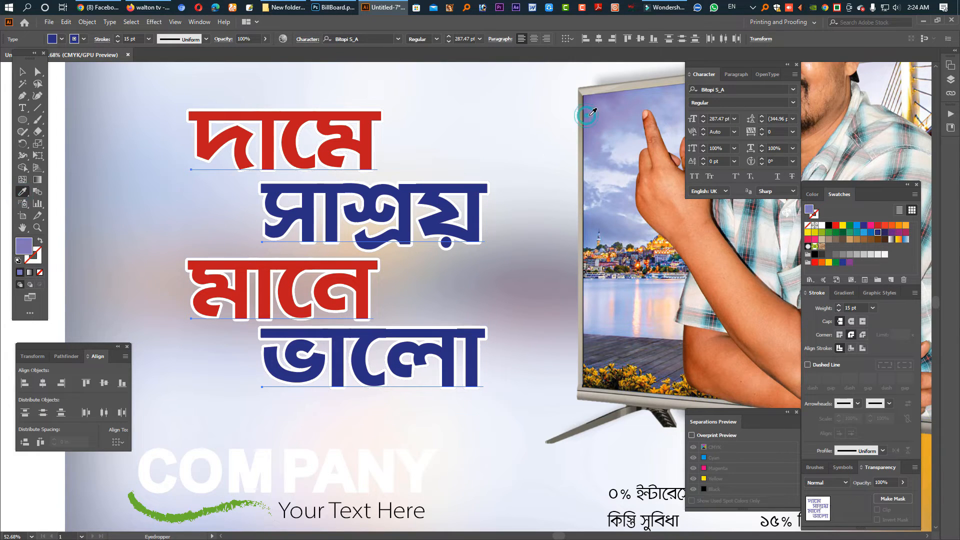
left_click_drag(33, 254, 36, 259)
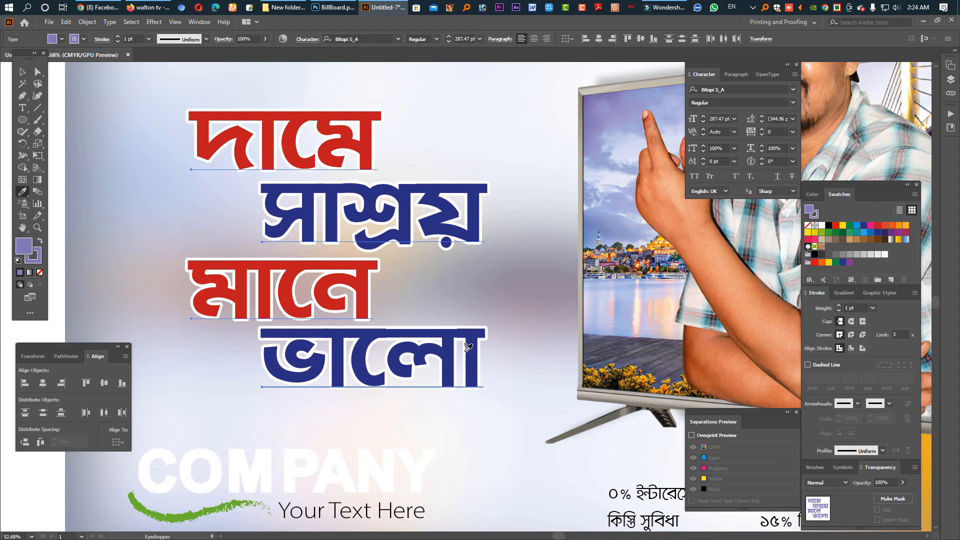
Offset the purple headline copy to the right and downward so it forms a shadow behind the outlined words
key("shift+Right")
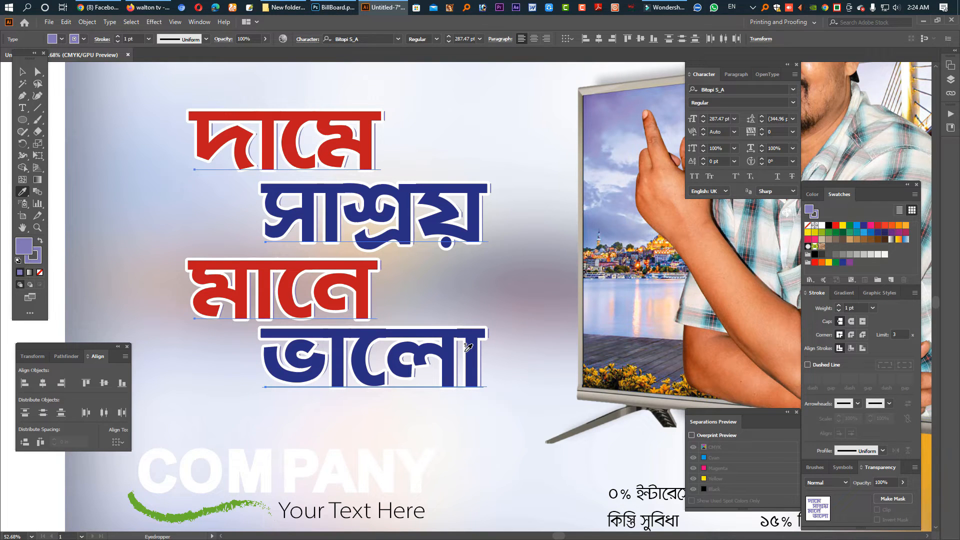
key("shift+Right")
key("shift+Right")
key("shift+Down")
key("shift+Down")
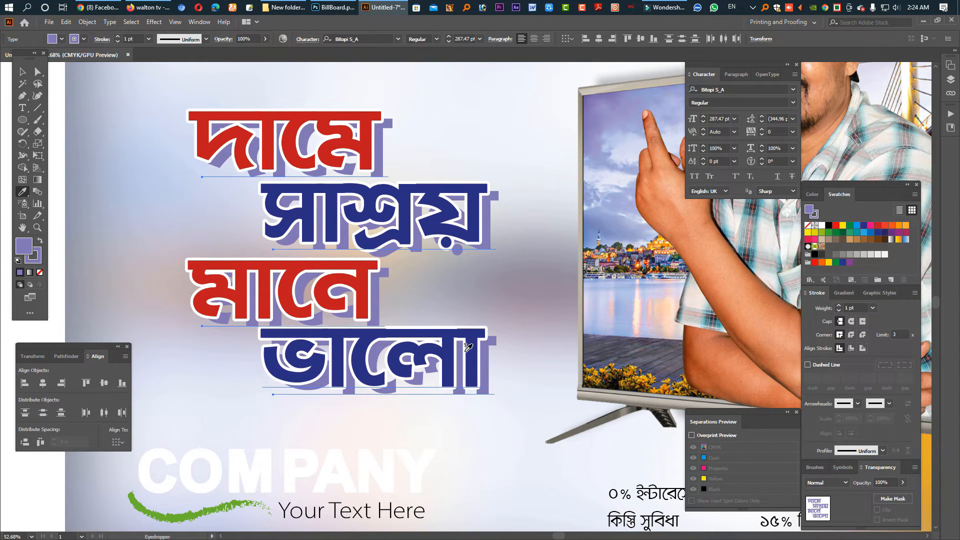
key("shift+Up")
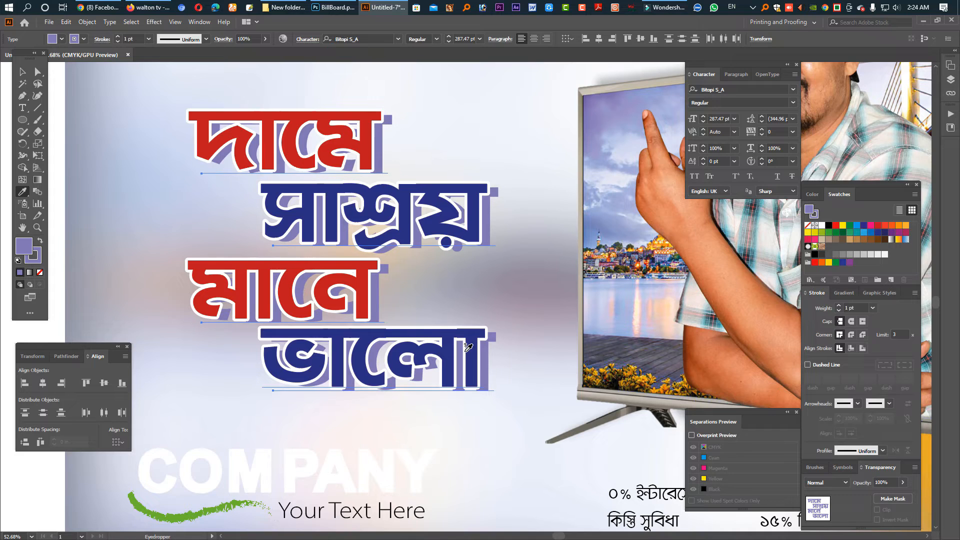
key("shift+Down")
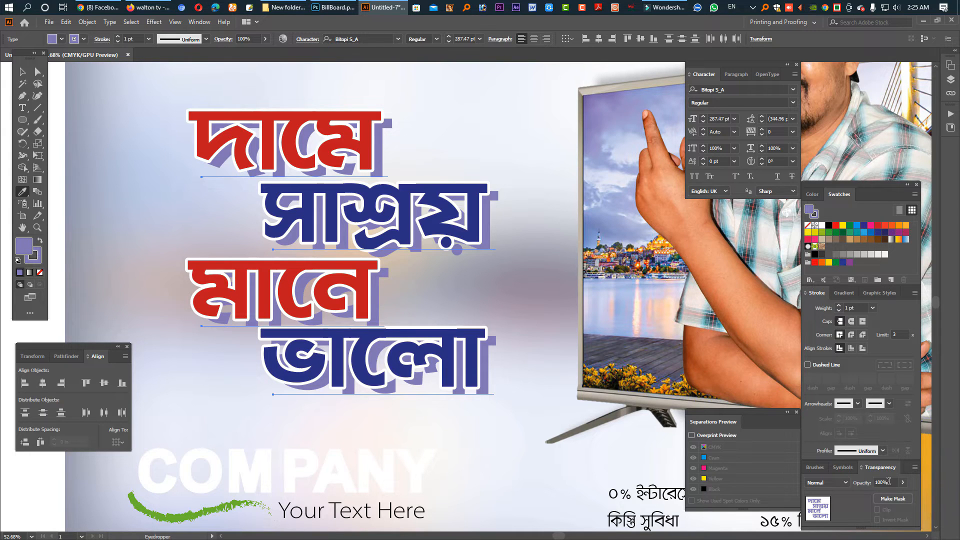
Reduce the headline shadow's opacity to 30%
left_click(881, 481)
type("40")
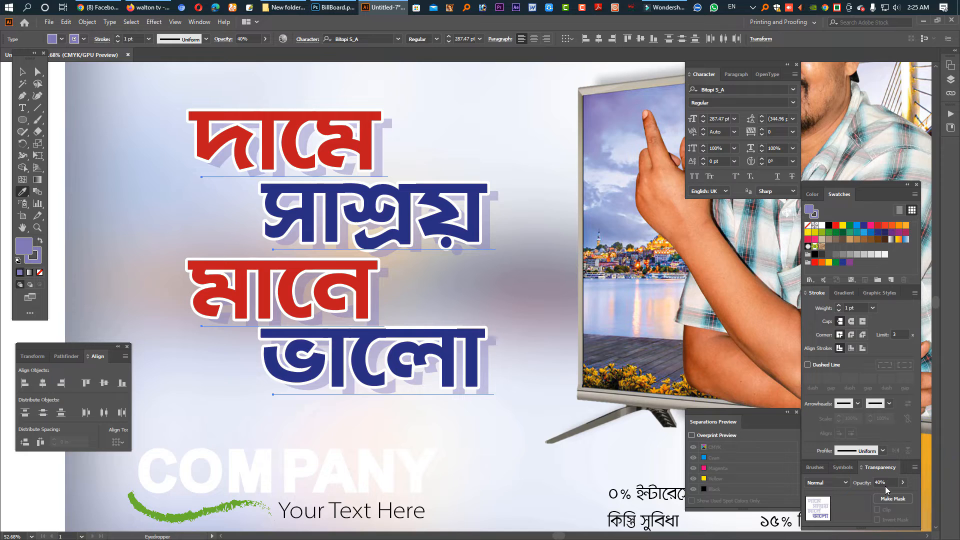
left_click(881, 482)
type("30")
key("Return")
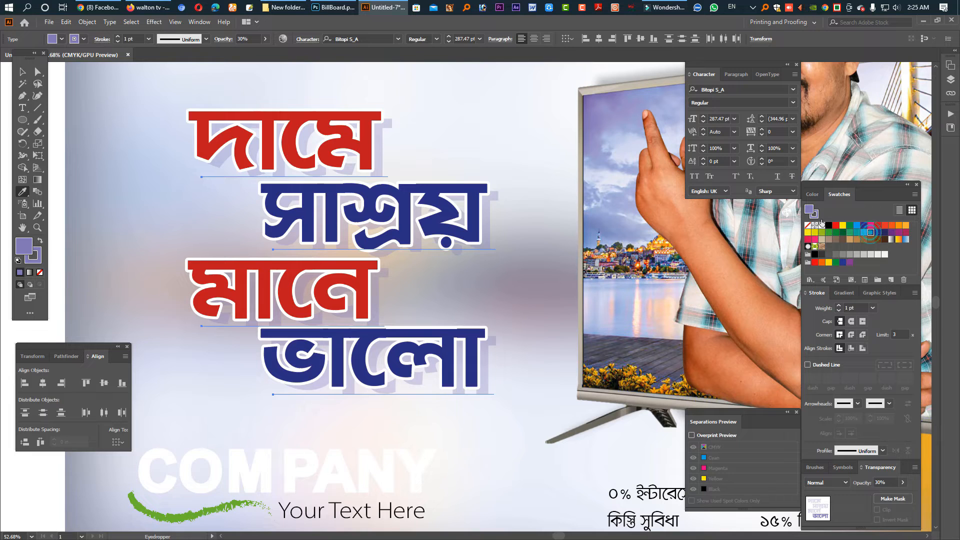
Recolour the headline shadow's fill and stroke to grey and move it slightly closer to the headline
left_click(868, 233)
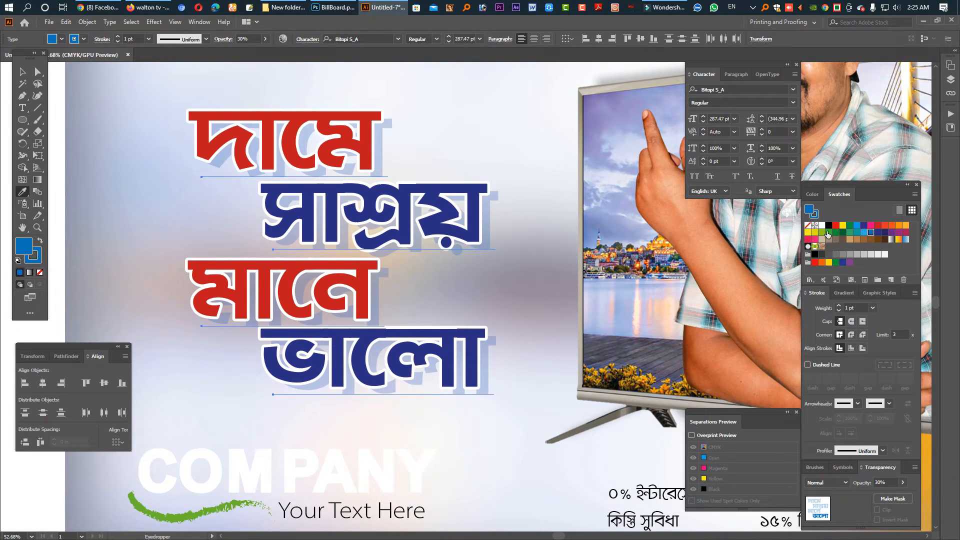
left_click(871, 254)
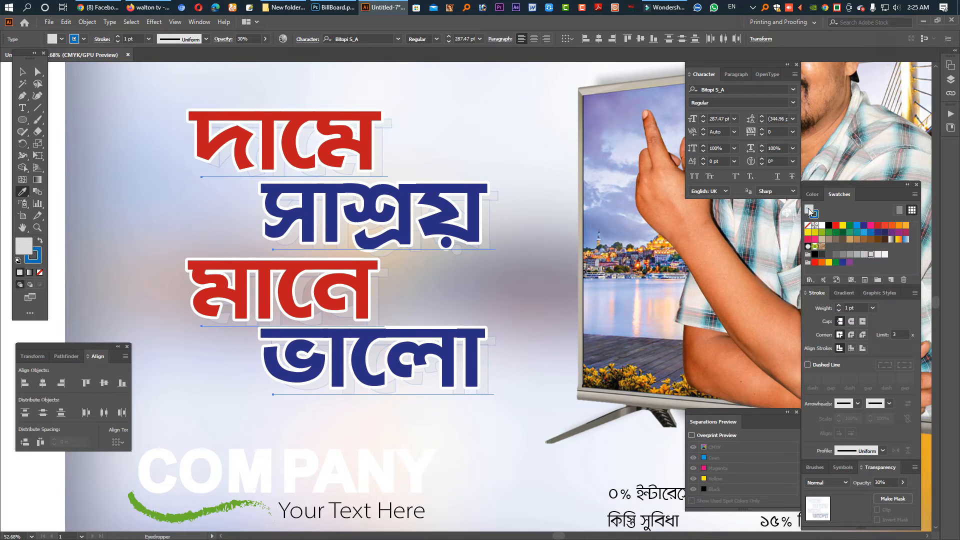
left_click_drag(806, 215, 817, 220)
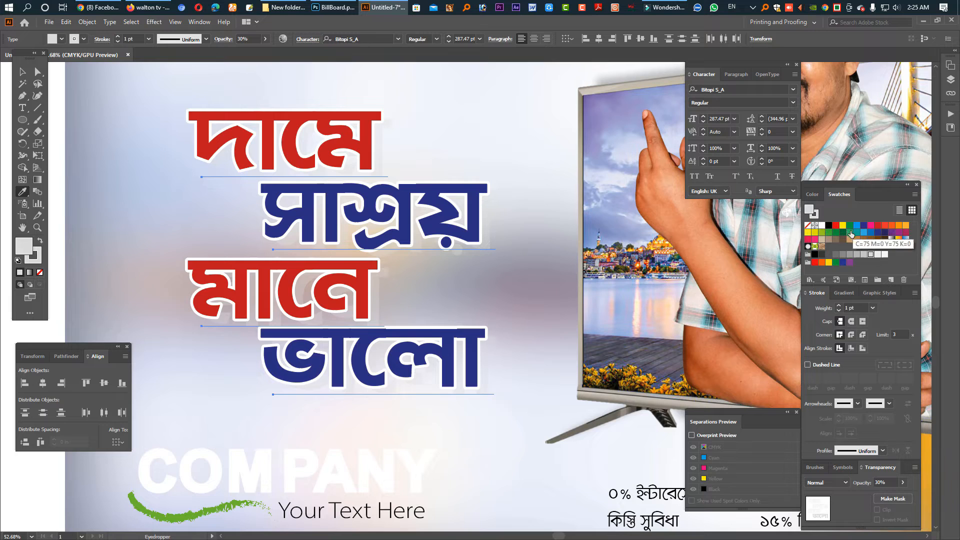
left_click(858, 257)
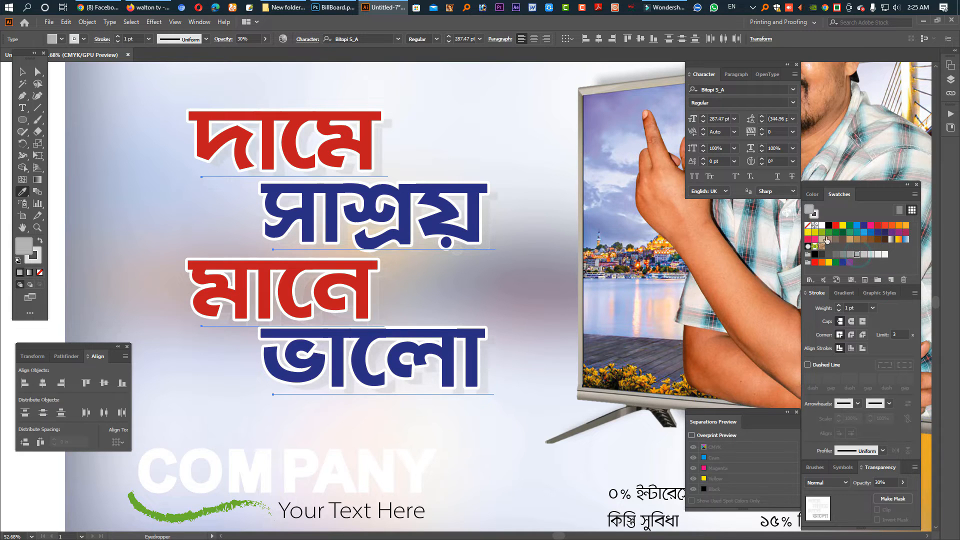
key("y")
left_click(259, 152)
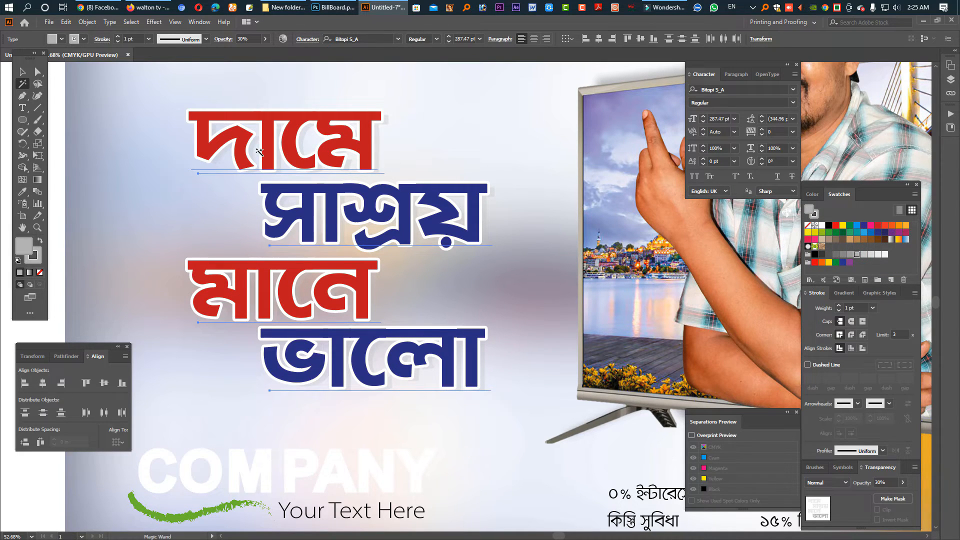
Deselect the shadow and examine the headline within the whole billboard with the panels hidden
key("Tab")
scroll(519, 207, "down", 3)
key("v")
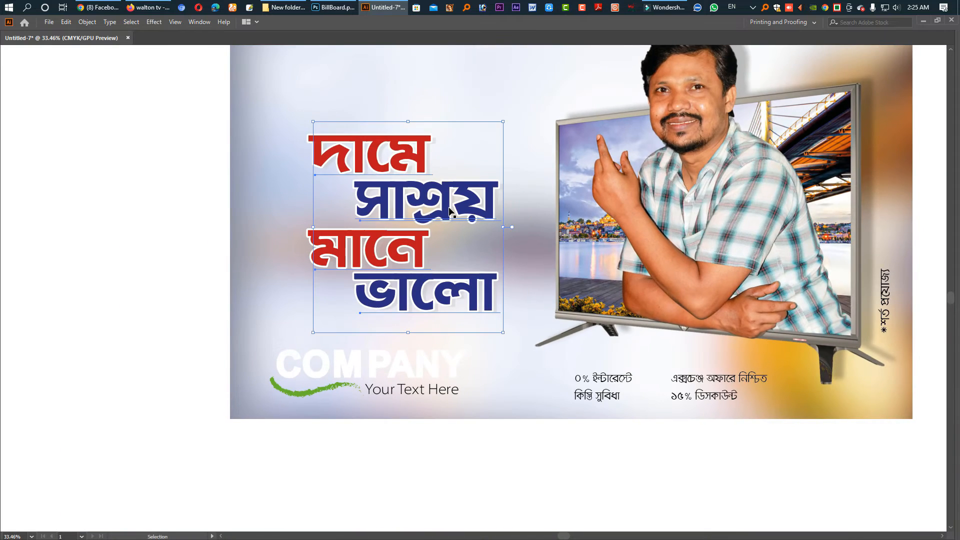
key("y")
scroll(449, 210, "up", 1)
key("v")
left_click(900, 272)
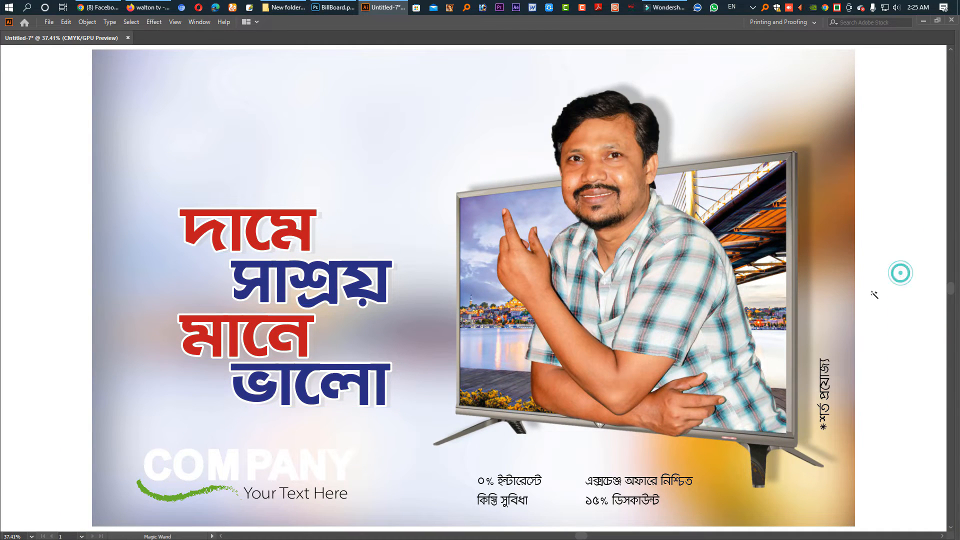
key("space")
left_click_drag(365, 452, 435, 309)
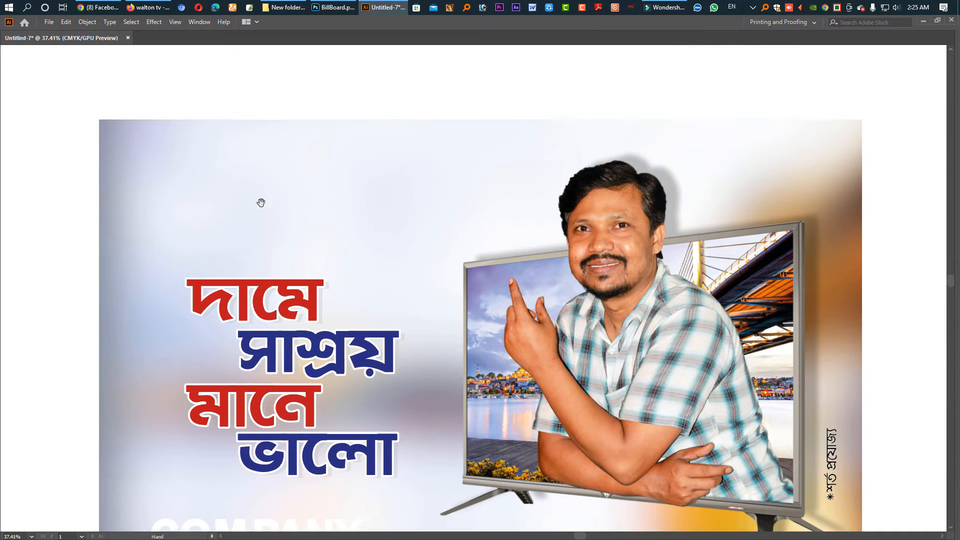
left_click_drag(283, 228, 287, 287)
key("Tab")
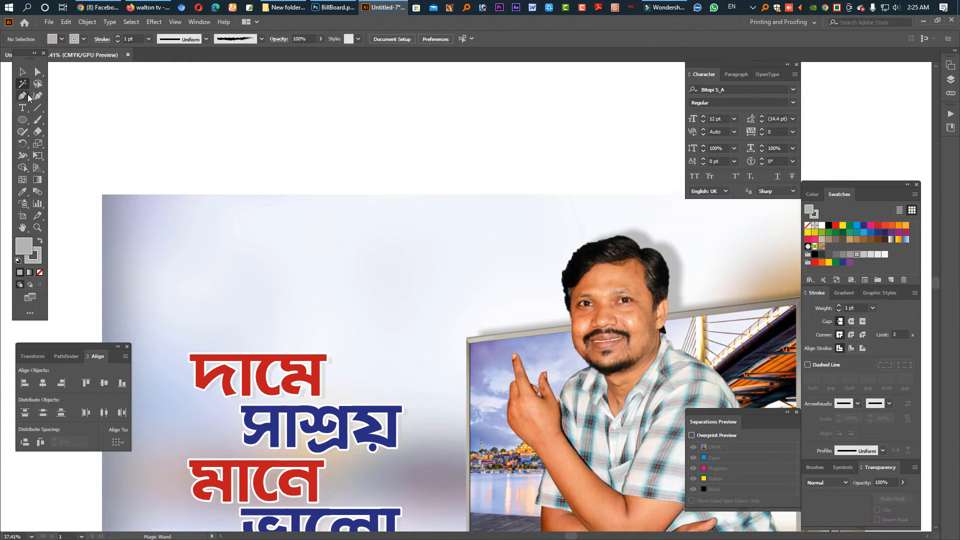
Add the numeral "৫" as text on the empty area above the billboard and enlarge it to about 519 pt
left_click(22, 109)
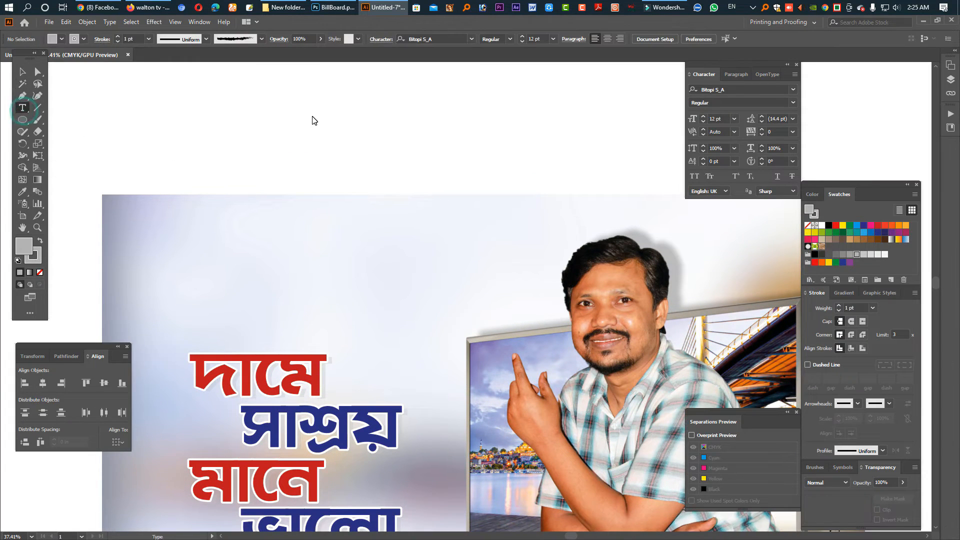
scroll(315, 118, "up", 3)
left_click(320, 147)
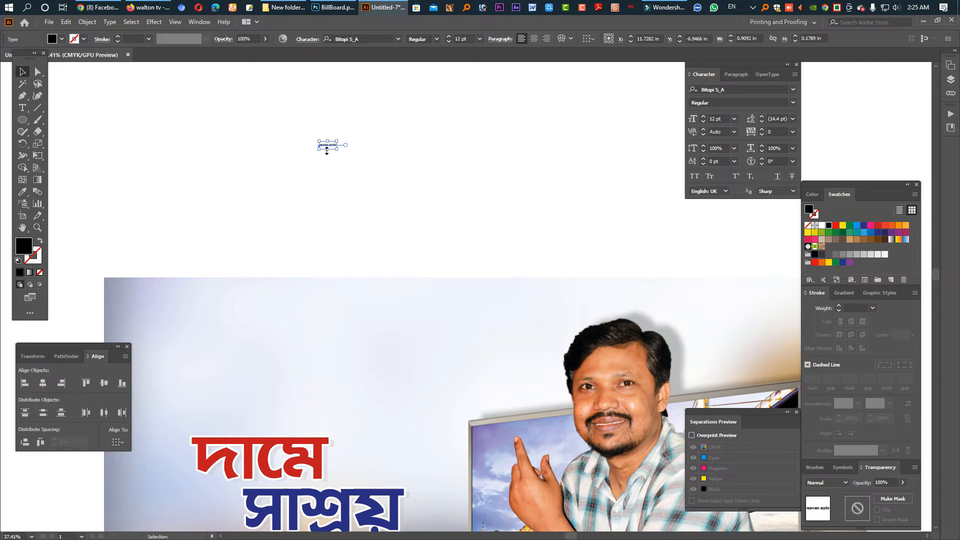
left_click_drag(326, 149, 344, 199)
left_click(337, 151)
key("ctrl+a")
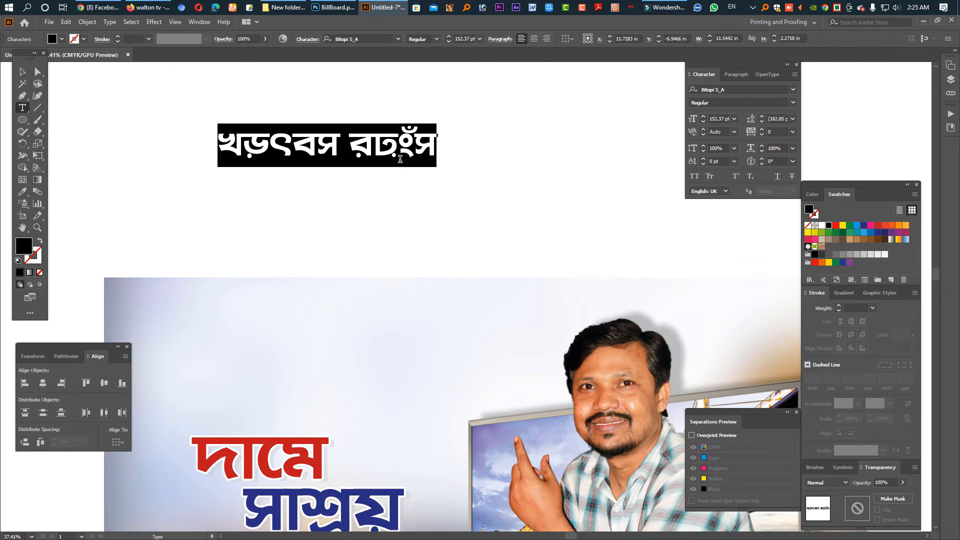
type("r")
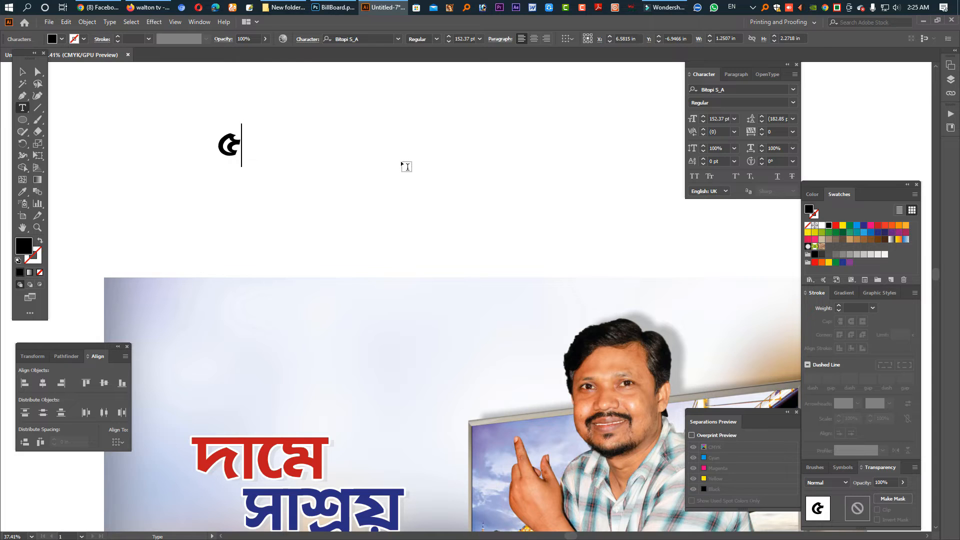
key("Escape")
left_click_drag(234, 166, 242, 210)
Duplicate the numeral's text and reword the copies as "বছর" beside it and "গ্যারান্টি" below it
left_click_drag(226, 152, 338, 153)
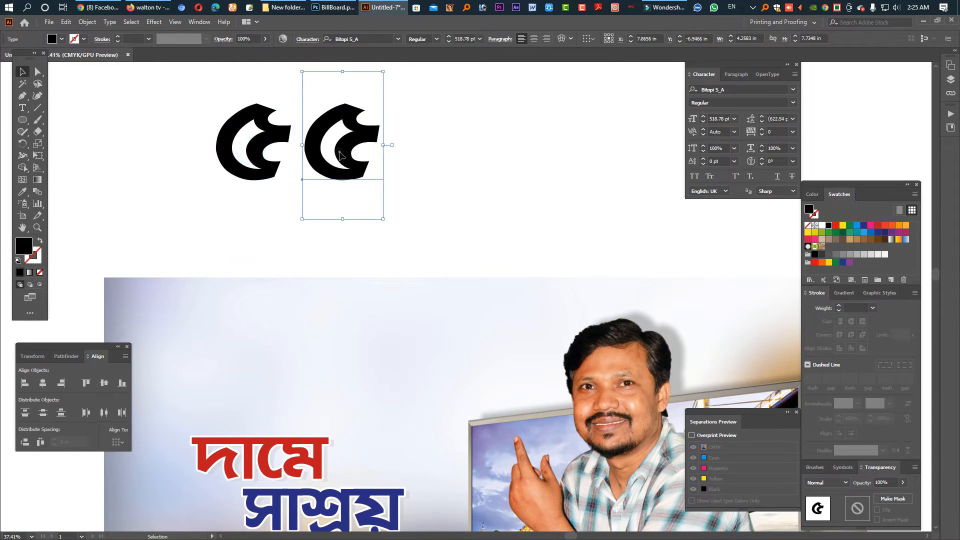
double_click(339, 153)
key("ctrl+a")
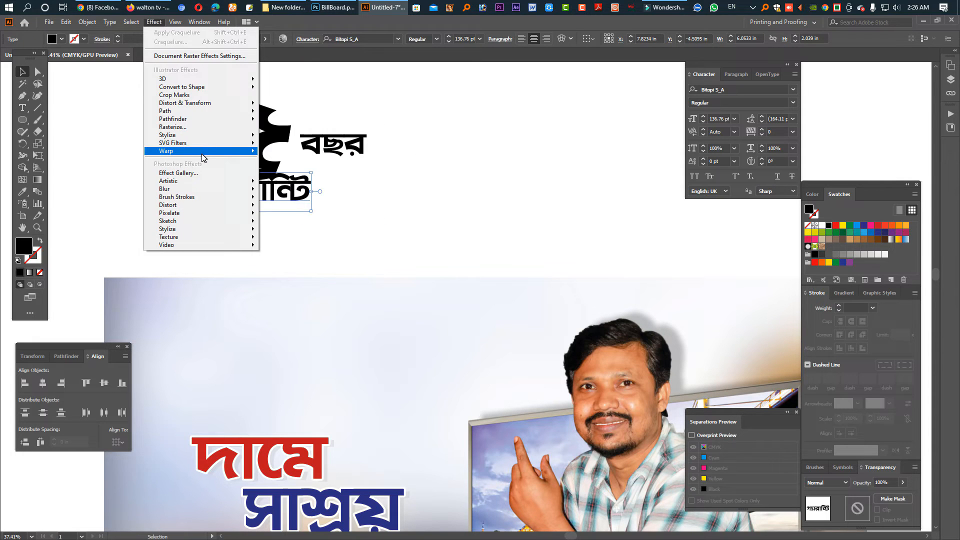
Apply a horizontal Arc warp with a -42% bend to the "গ্যারান্টি" text
mouse_move(199, 150)
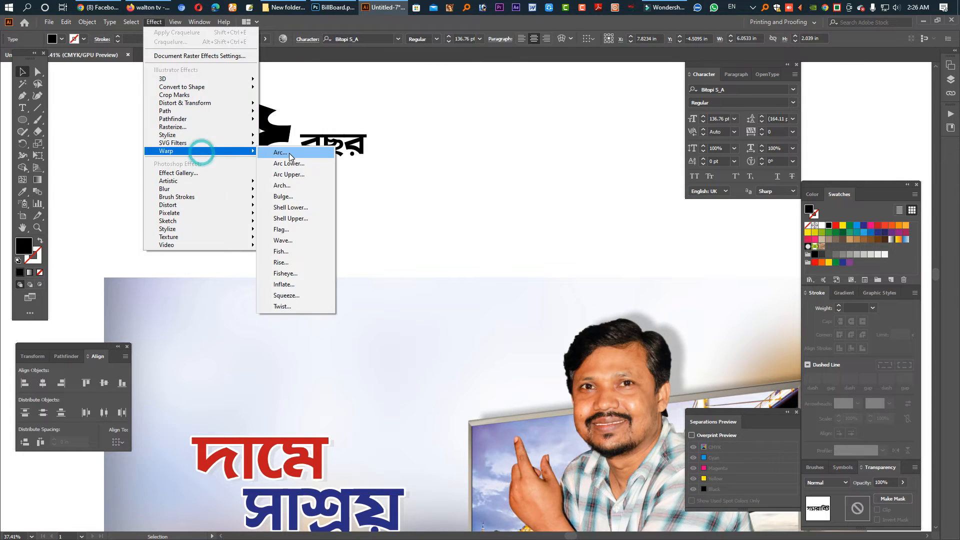
left_click(285, 152)
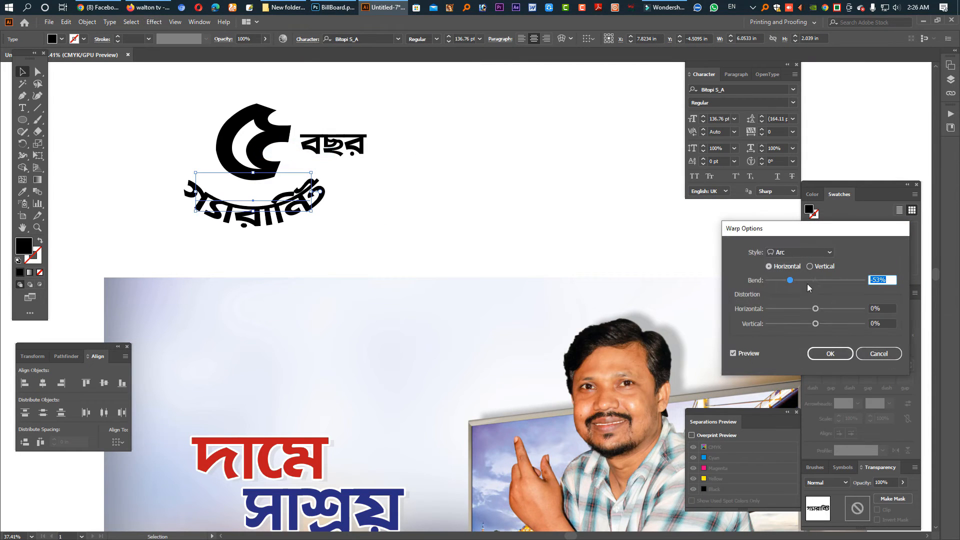
left_click_drag(793, 280, 796, 281)
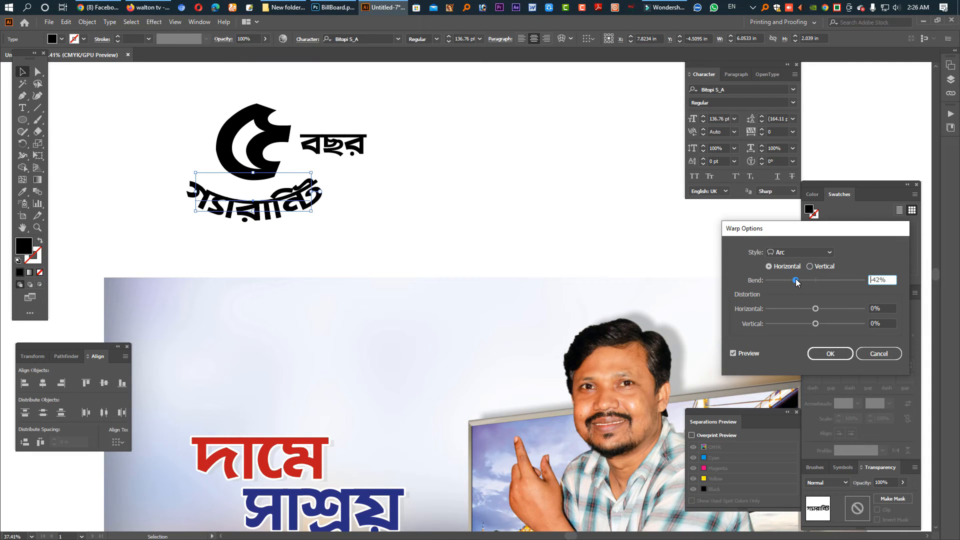
left_click(822, 353)
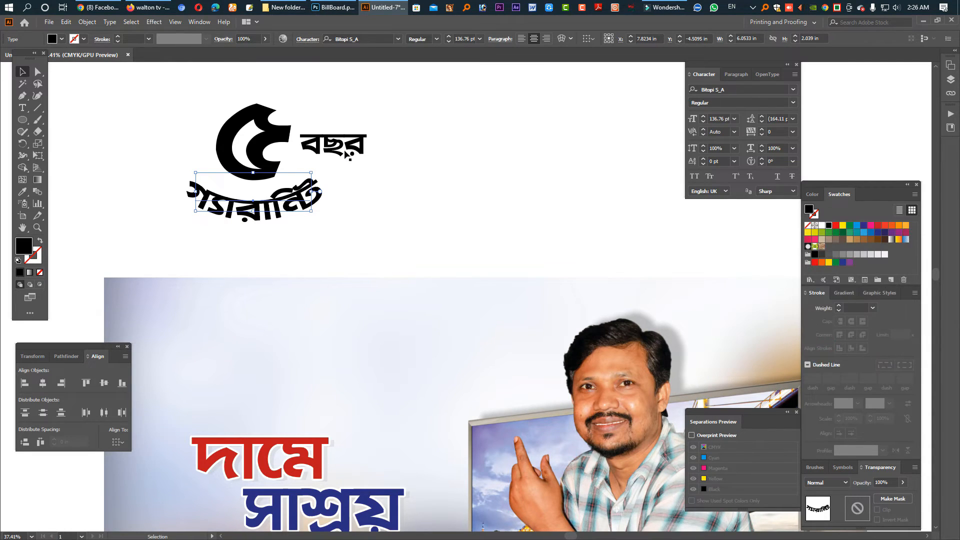
Expand the appearance of the arched "গ্যারান্টি" text and select the numeral "৫"
left_click(265, 146)
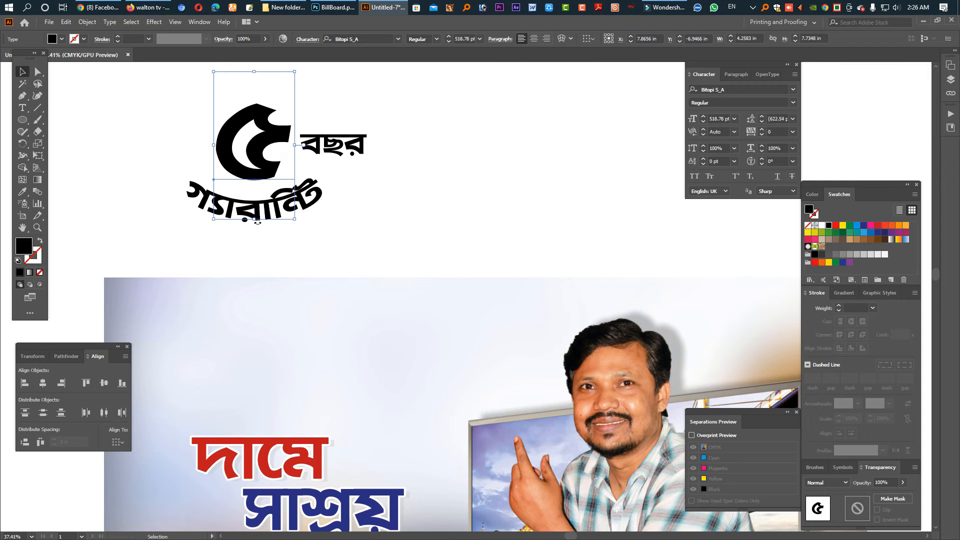
left_click(304, 210)
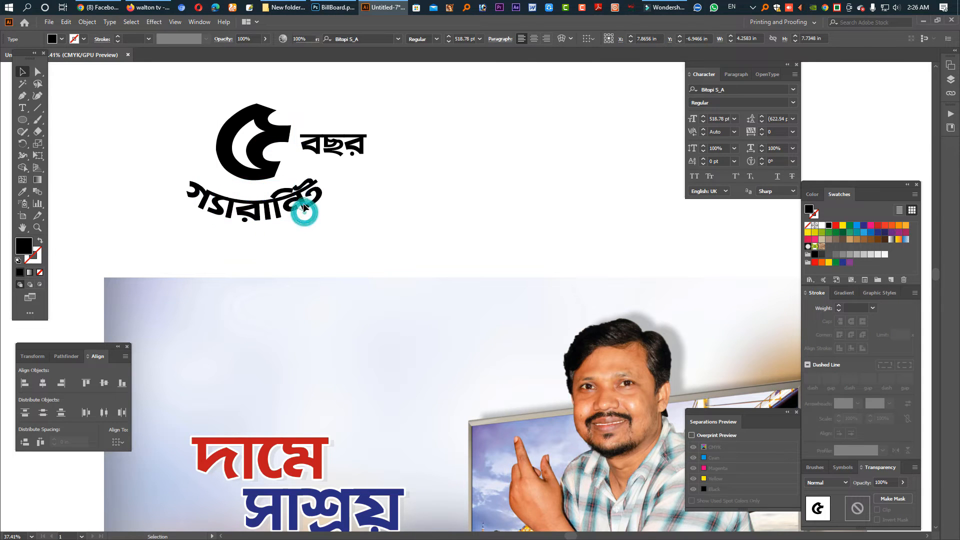
left_click(88, 23)
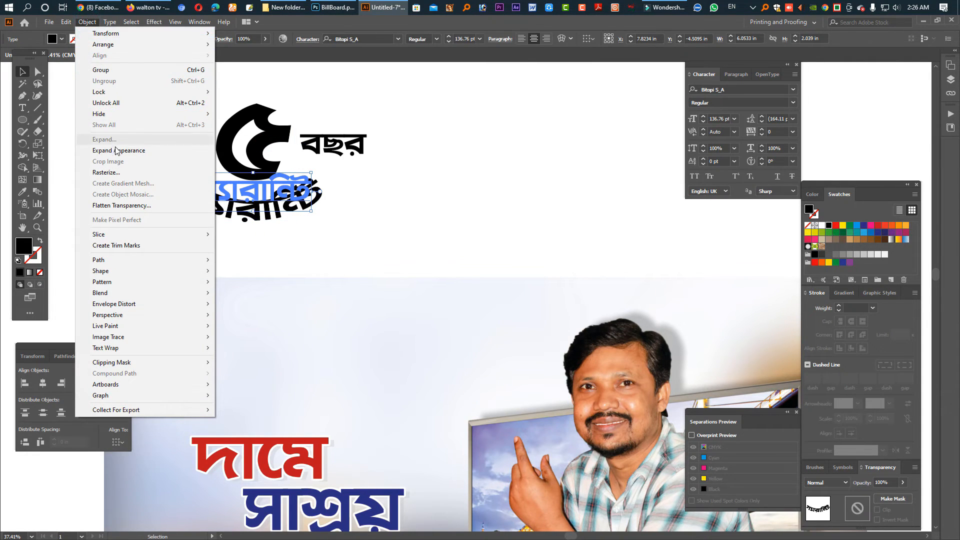
left_click(119, 151)
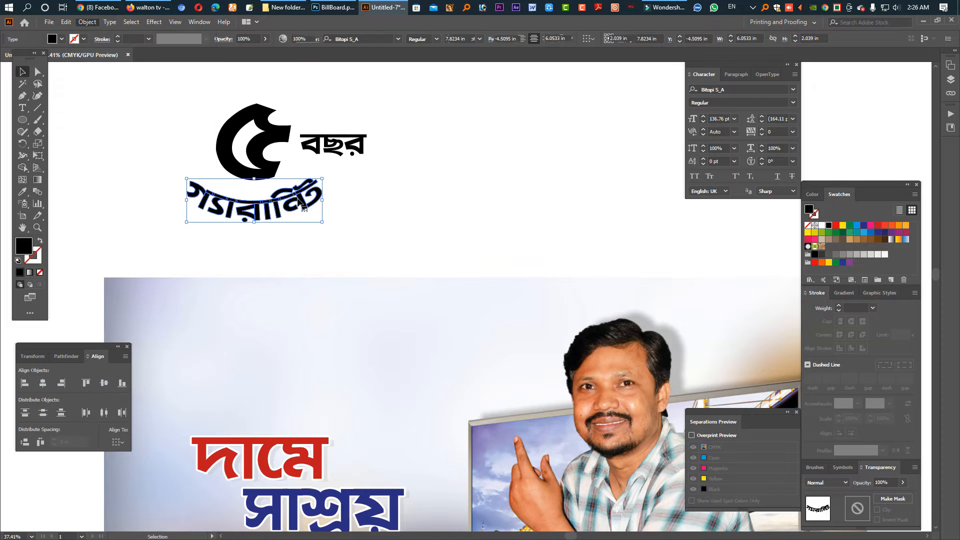
left_click(262, 174)
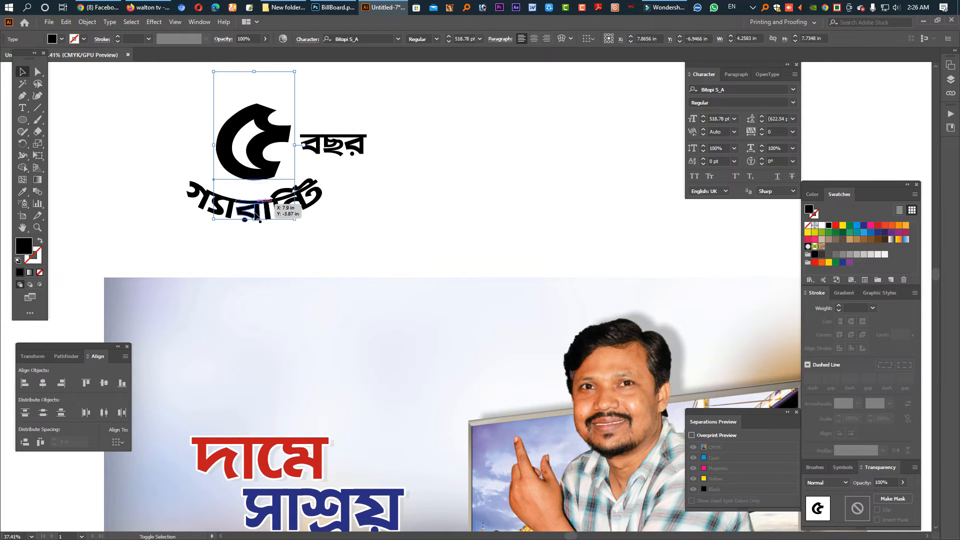
Enlarge the numeral "৫" to about 566 pt and convert it to outlines
left_click_drag(257, 216, 254, 232)
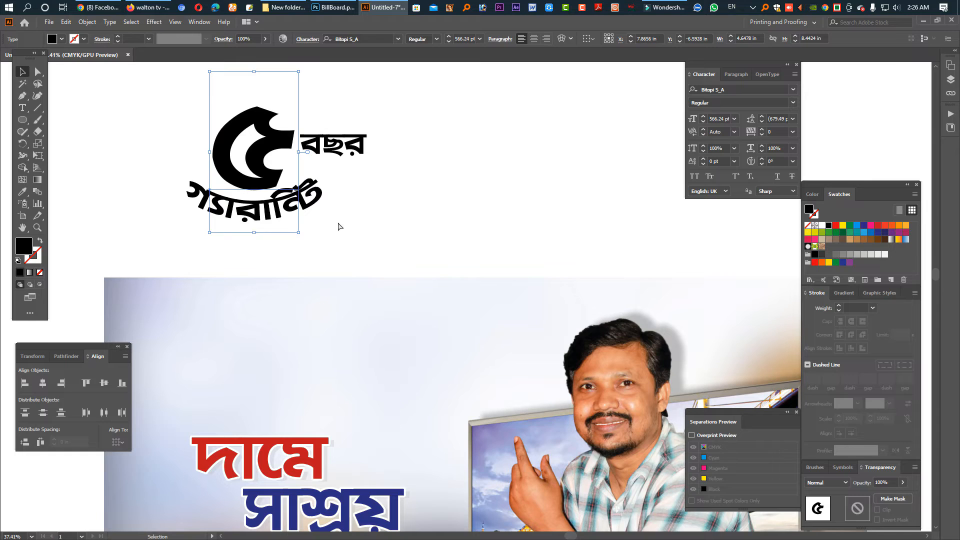
key("ctrl+shift+o")
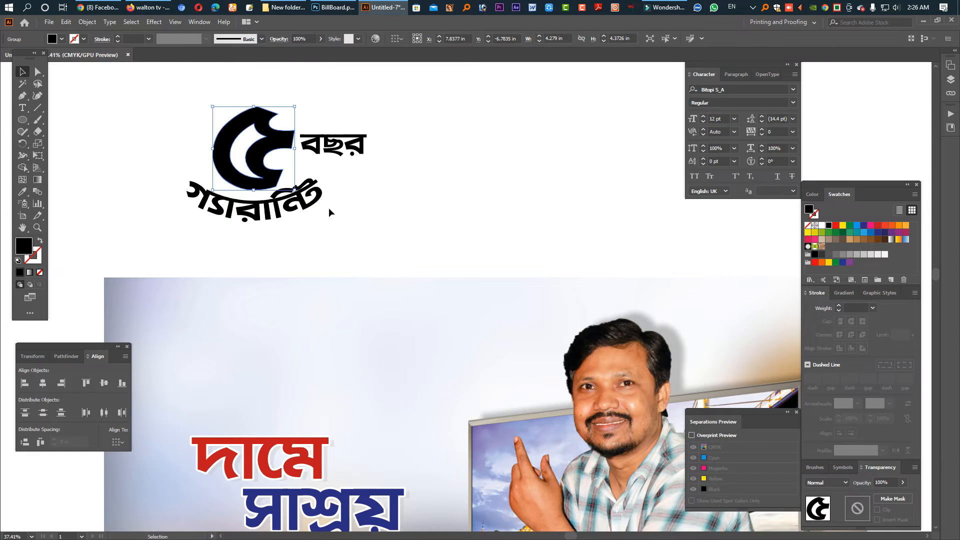
left_click(304, 196)
Shrink the "বছর" text and tuck it beside the lower opening of the numeral "৫"
left_click(343, 150)
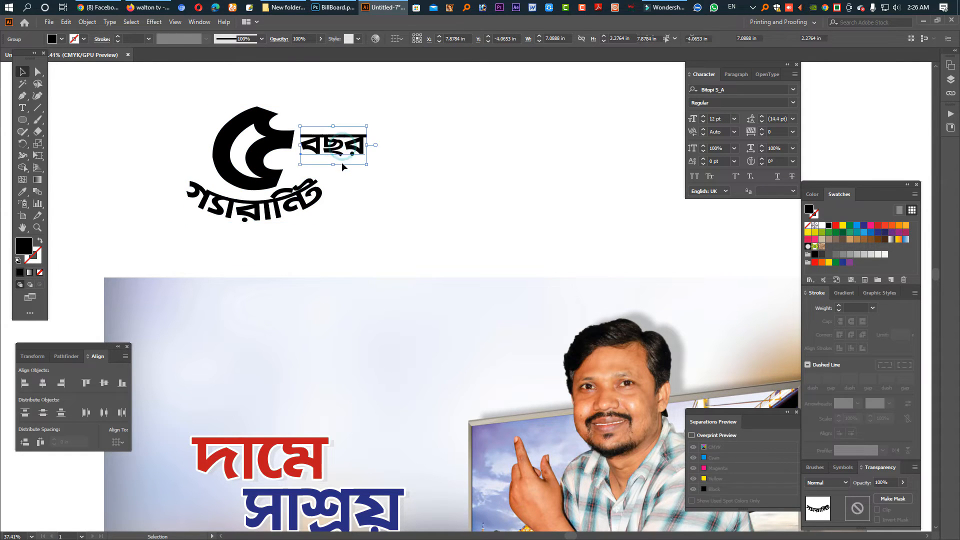
left_click_drag(343, 146, 399, 237)
left_click(380, 171)
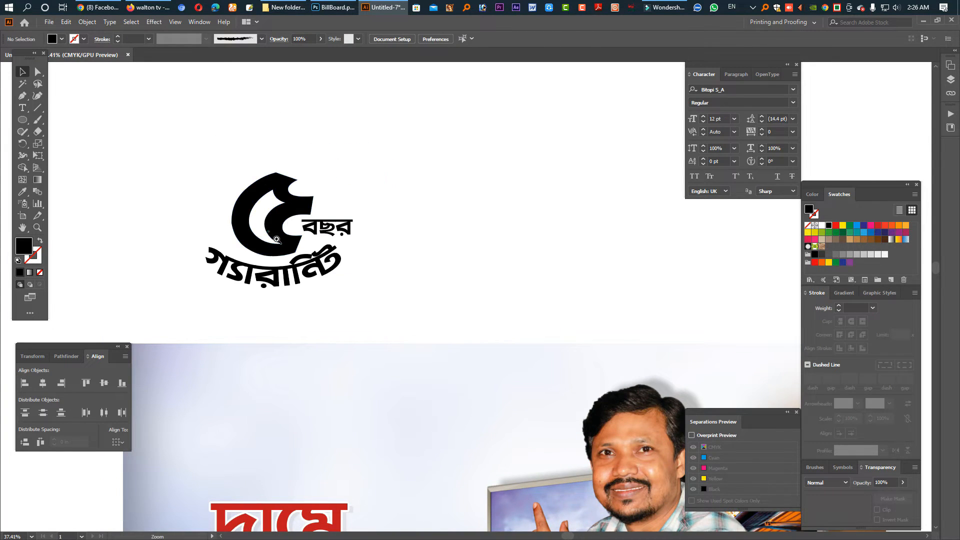
Unite the numeral "৫" and the arched "গ্যারান্টি" as one group and fill it with C=100 M=100 Y=25 K=25
scroll(270, 220, "up", 2)
left_click(271, 258)
left_click(271, 280, "shift")
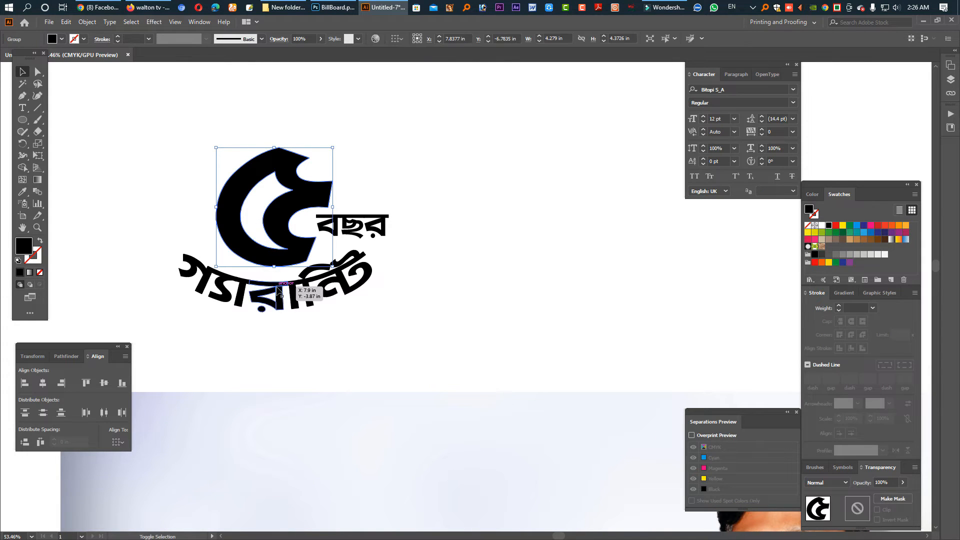
key("ctrl+g")
key("v")
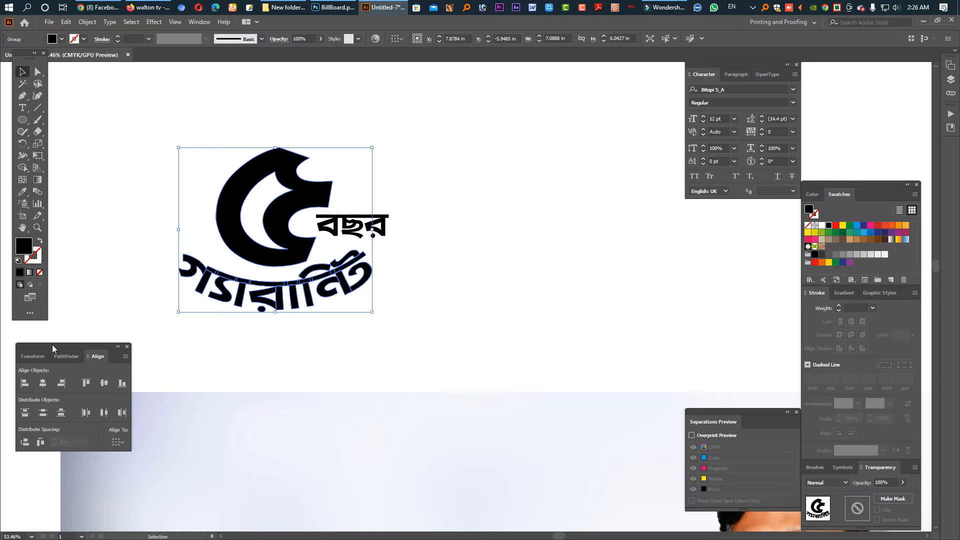
left_click(71, 357)
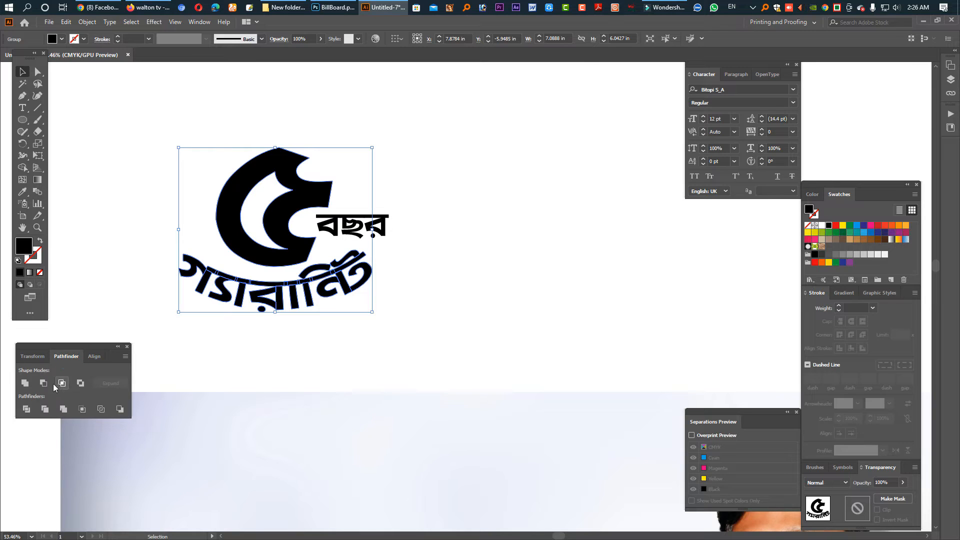
left_click(25, 383)
left_click(861, 228)
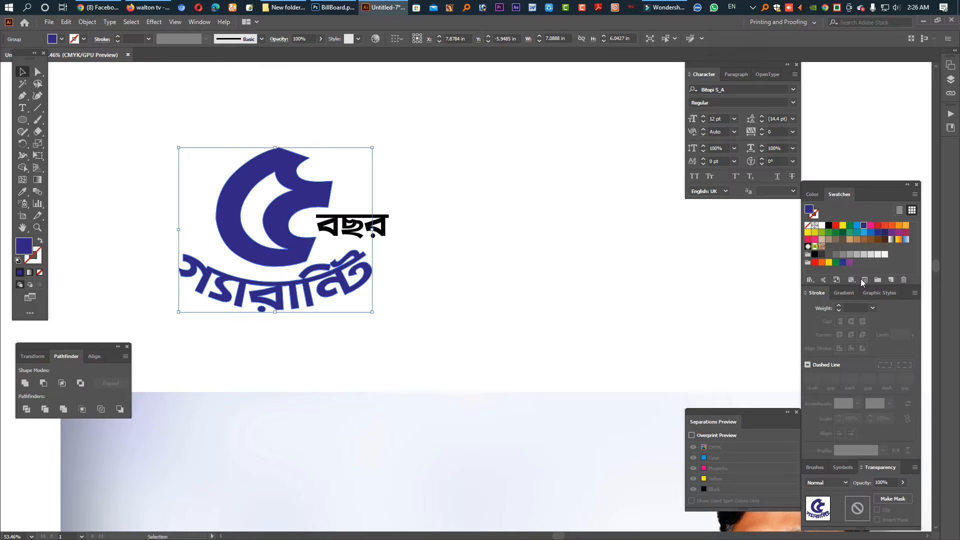
left_click(884, 232)
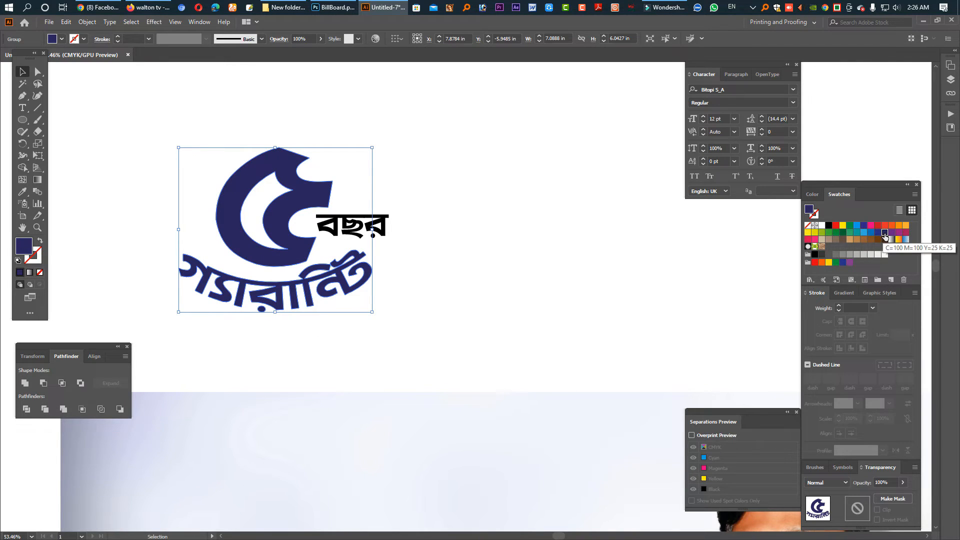
Duplicate the united shape slightly up and to the left, coloring the rear copy orange and the front copy red
left_click_drag(287, 252, 273, 249)
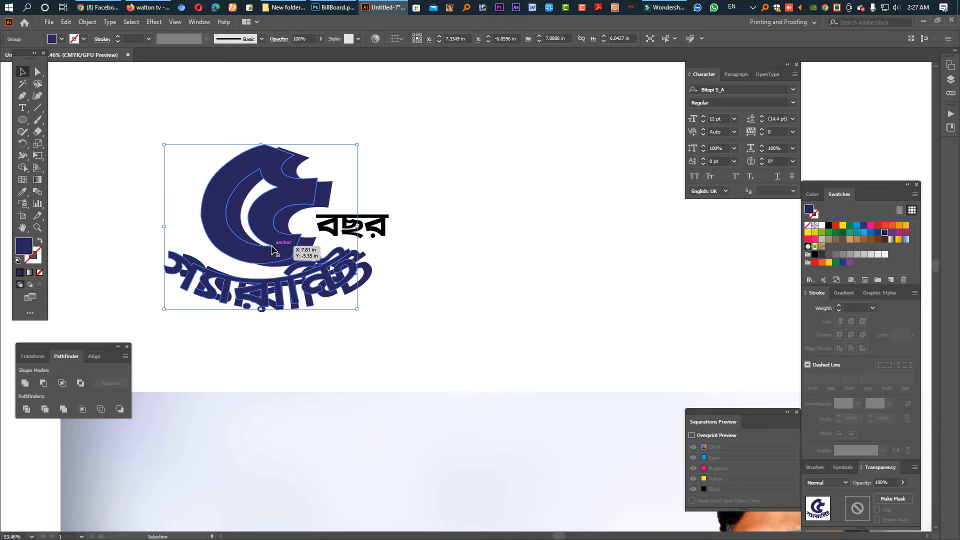
left_click(327, 193)
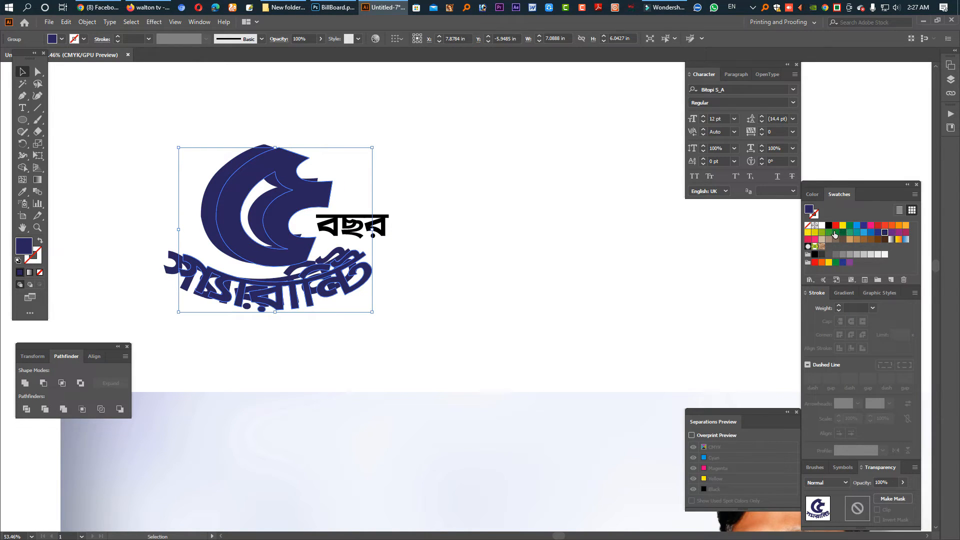
left_click(898, 226)
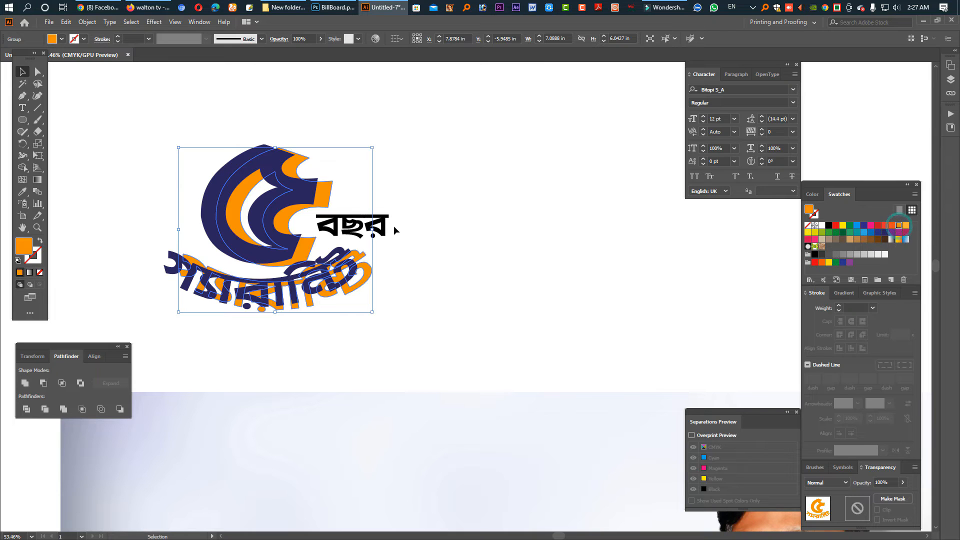
left_click(297, 199)
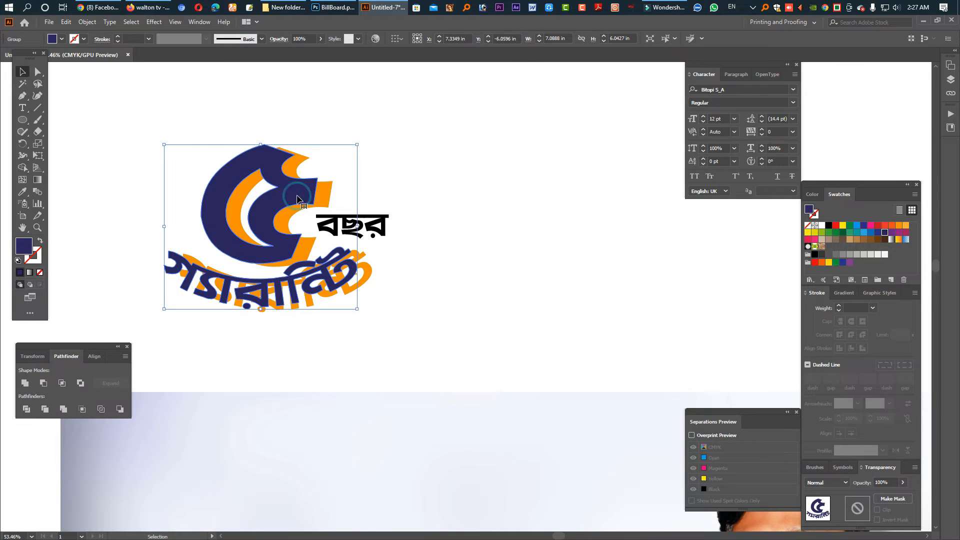
left_click(879, 225)
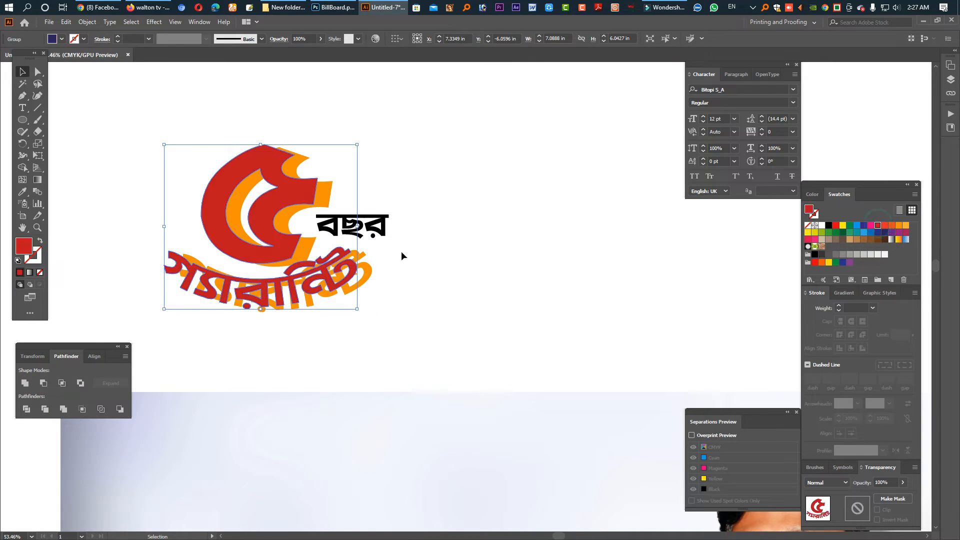
Reposition the two copies so the orange one sits behind the red one, offset up and slightly to the left
left_click_drag(296, 218, 212, 214)
left_click(196, 204, "shift")
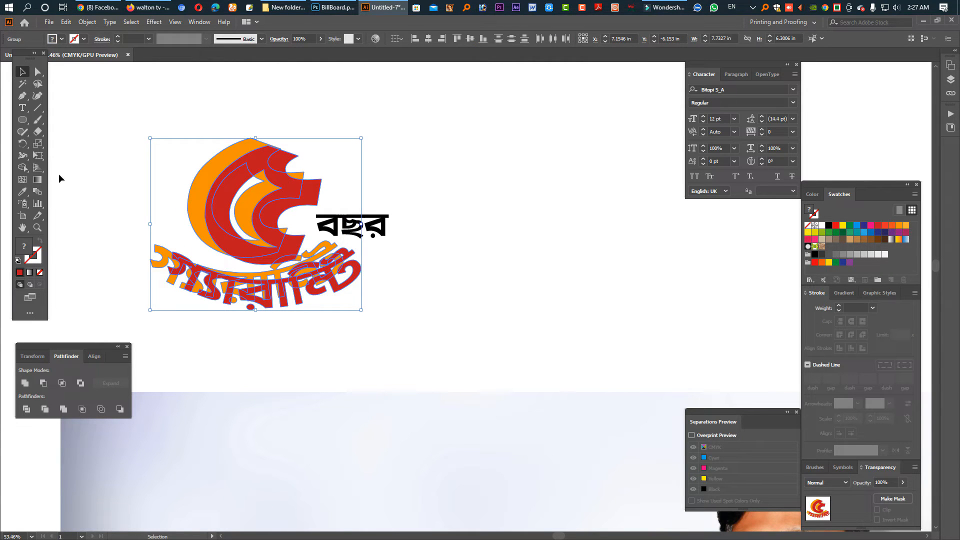
left_click(214, 323)
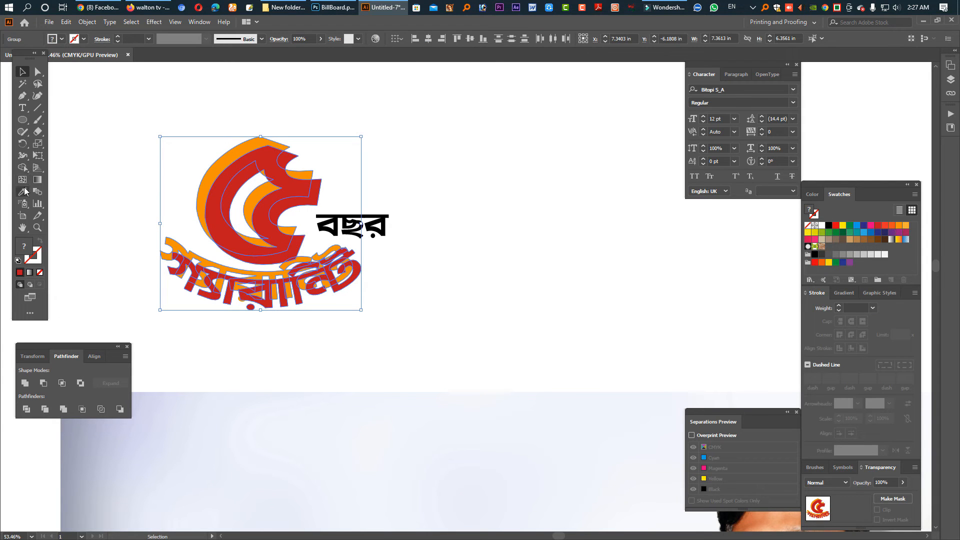
Blend the orange copy into the red copy with the Blend tool
left_click(37, 191)
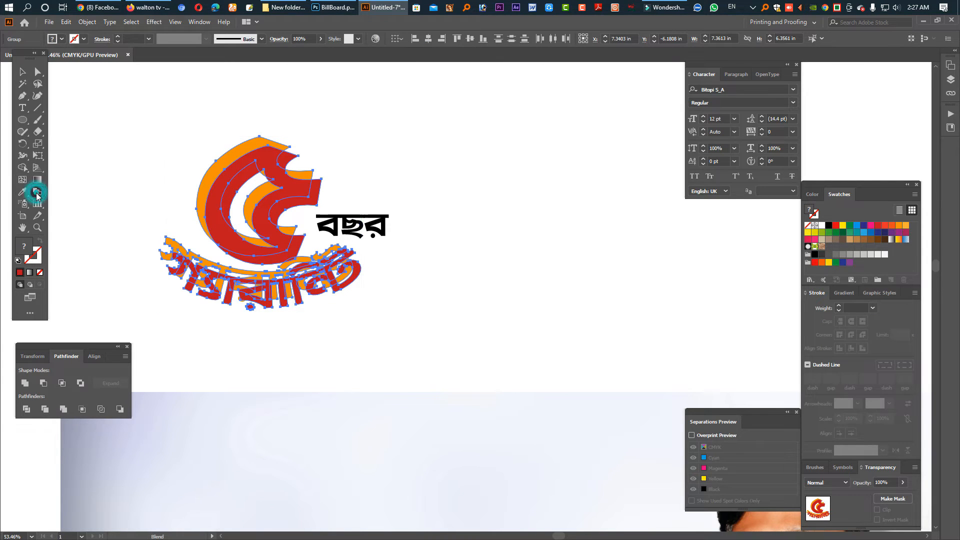
left_click(205, 176)
left_click(217, 184)
left_click(244, 203)
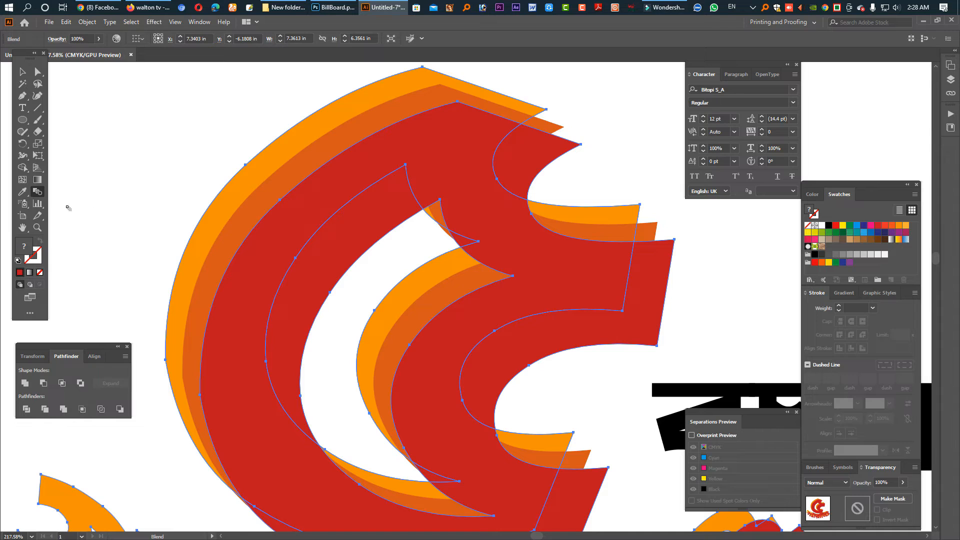
Set the blend's spacing to Specified Steps with 100 steps, keeping the Align to Page orientation
double_click(36, 194)
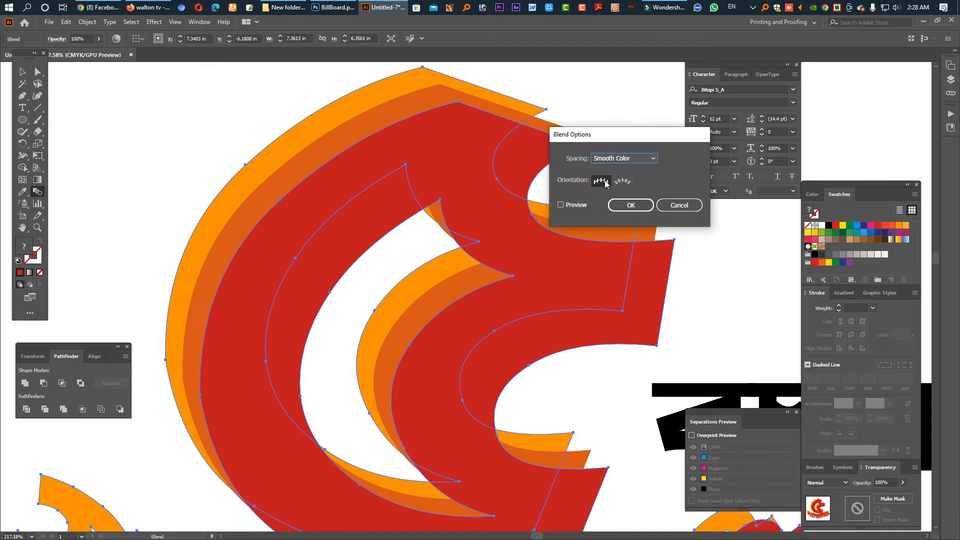
left_click(616, 161)
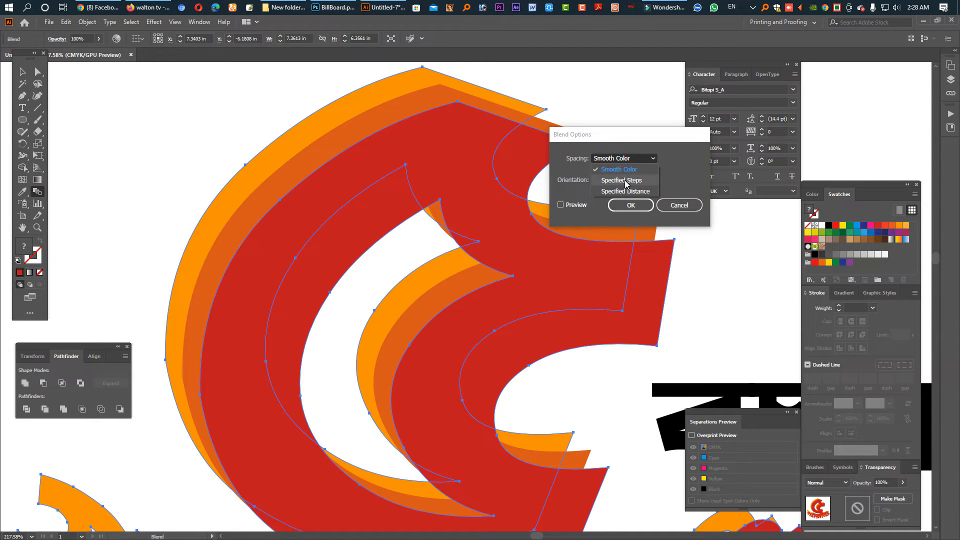
left_click(629, 181)
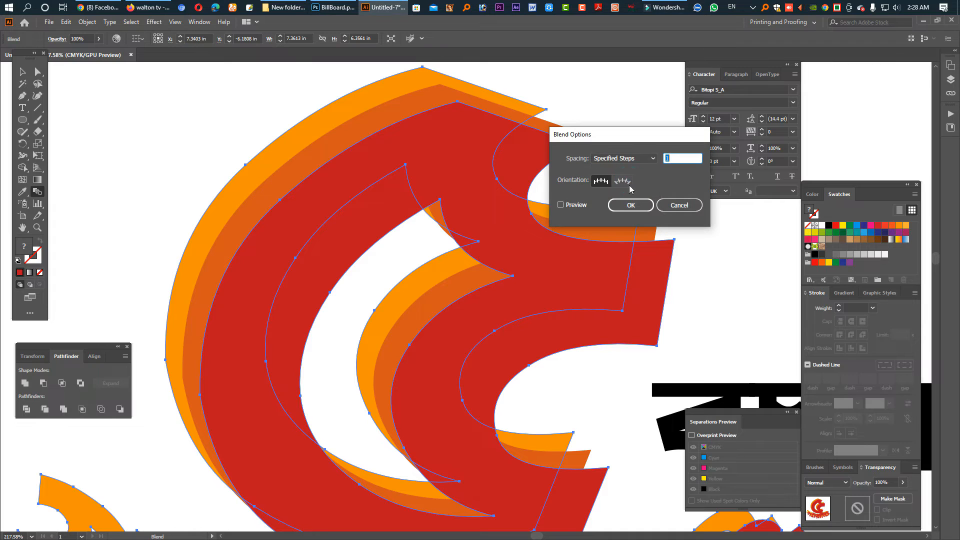
left_click(560, 205)
type("20")
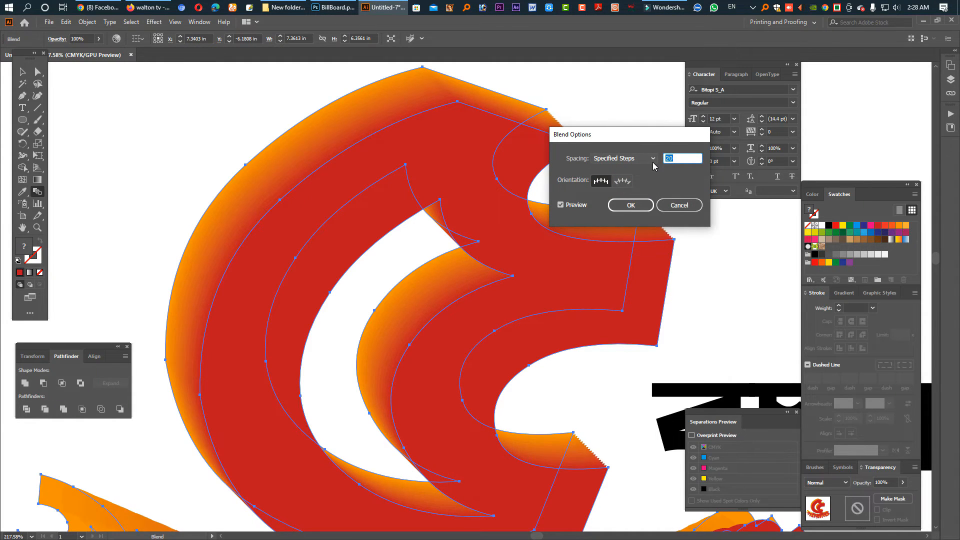
key("Up")
key("Up")
key("Up")
type("100")
left_click(618, 181)
left_click(603, 182)
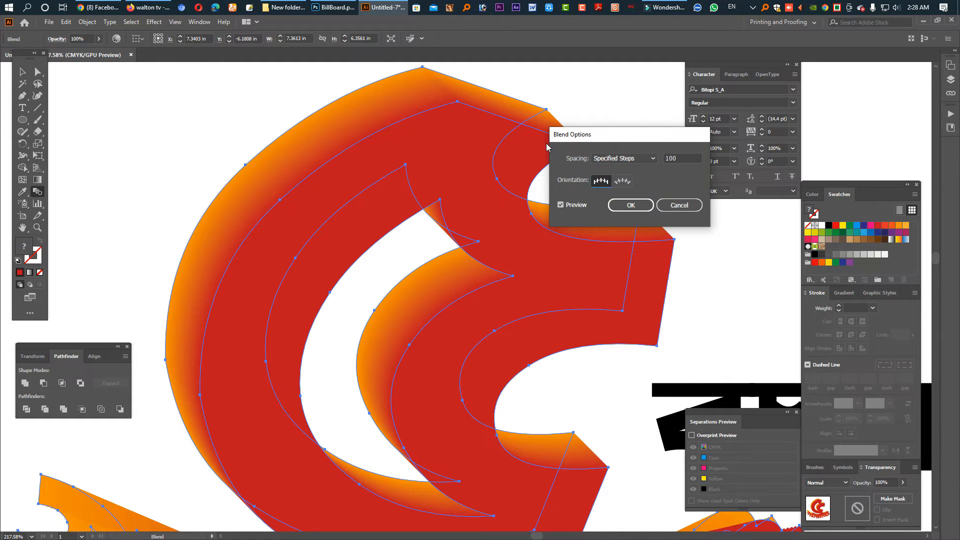
left_click(629, 205)
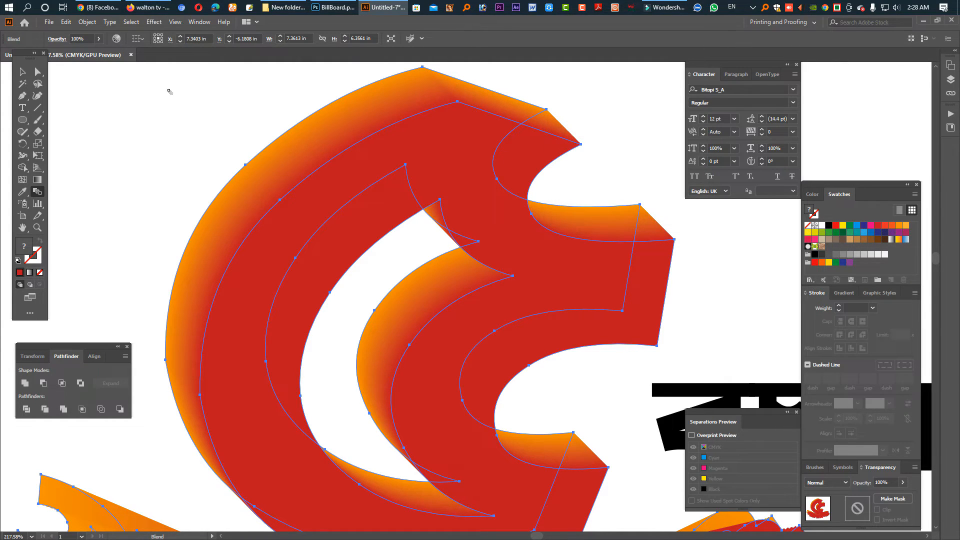
Isolate the blend to copy its red front shape, and place the copy outside the blend, directly in front
left_click(22, 73)
left_click(188, 105)
left_click_drag(548, 284, 402, 292)
left_click_drag(493, 350, 427, 329)
left_click(489, 349)
left_click_drag(490, 355, 400, 314)
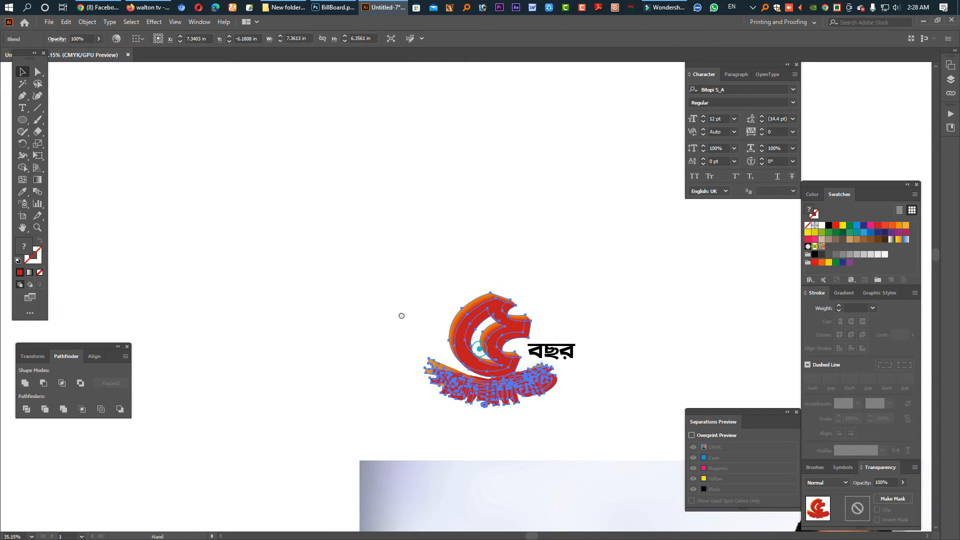
left_click(527, 281)
double_click(424, 292)
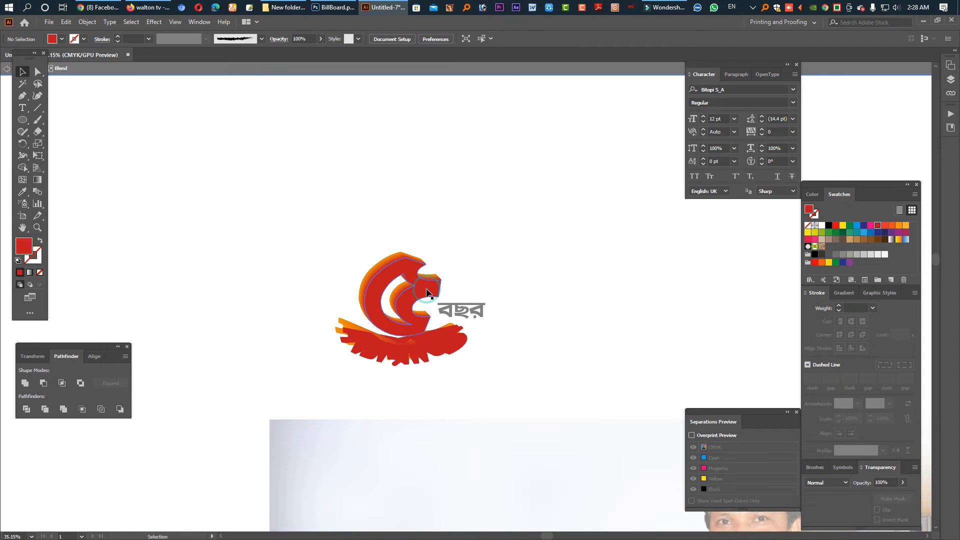
left_click(424, 291)
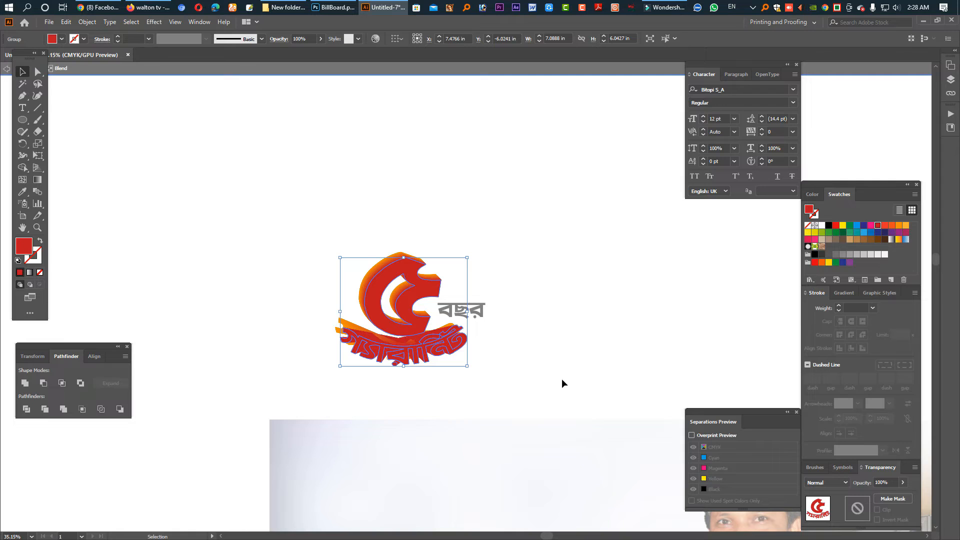
key("a")
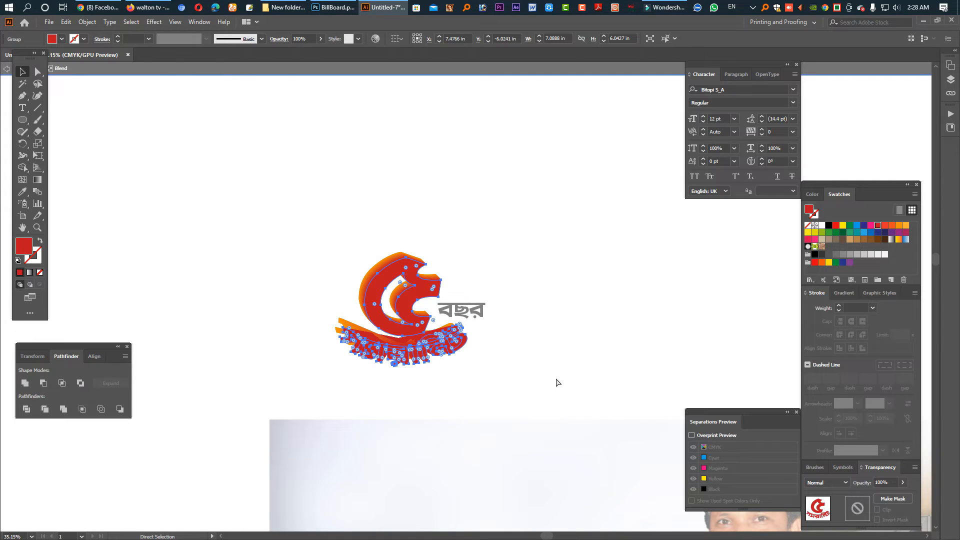
double_click(544, 355)
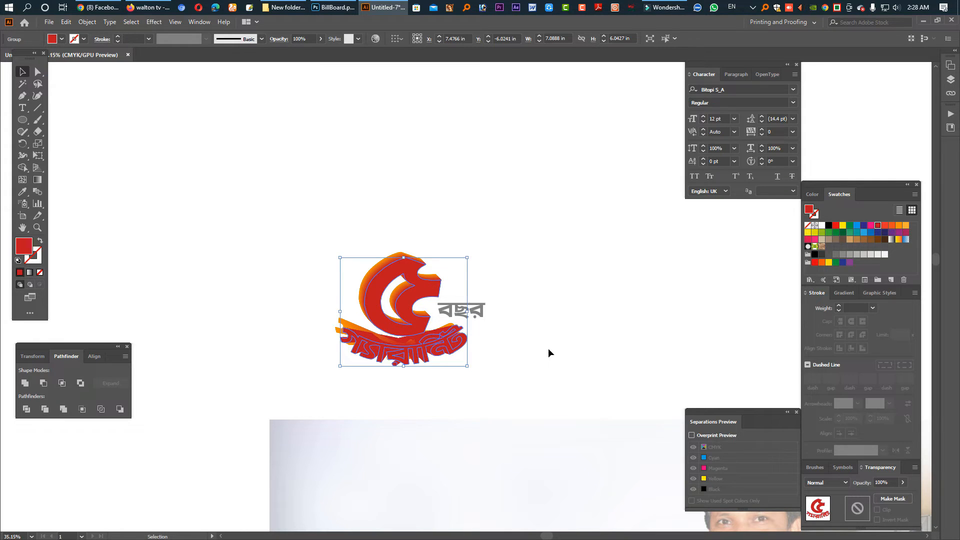
left_click(449, 348)
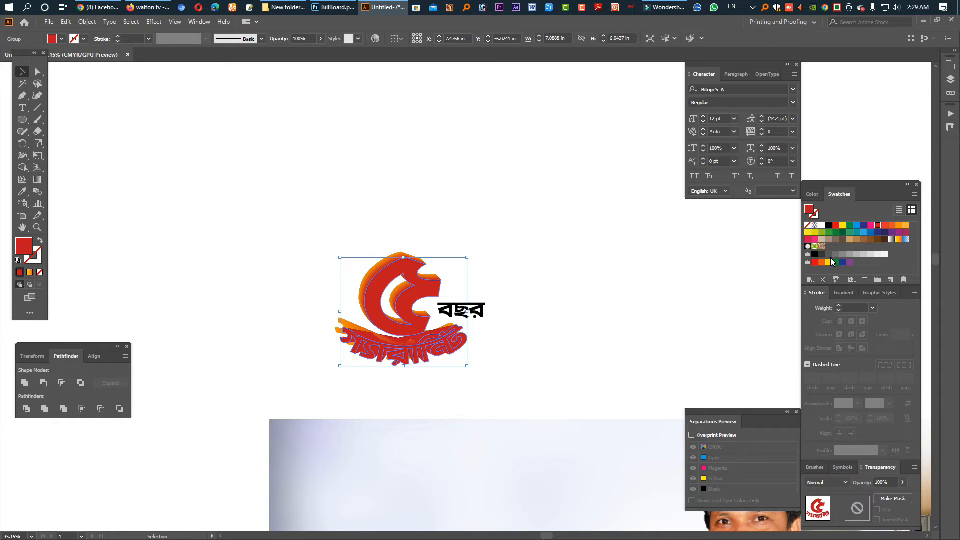
Fill the front copy with a linear gradient running from yellow to white
left_click(891, 240)
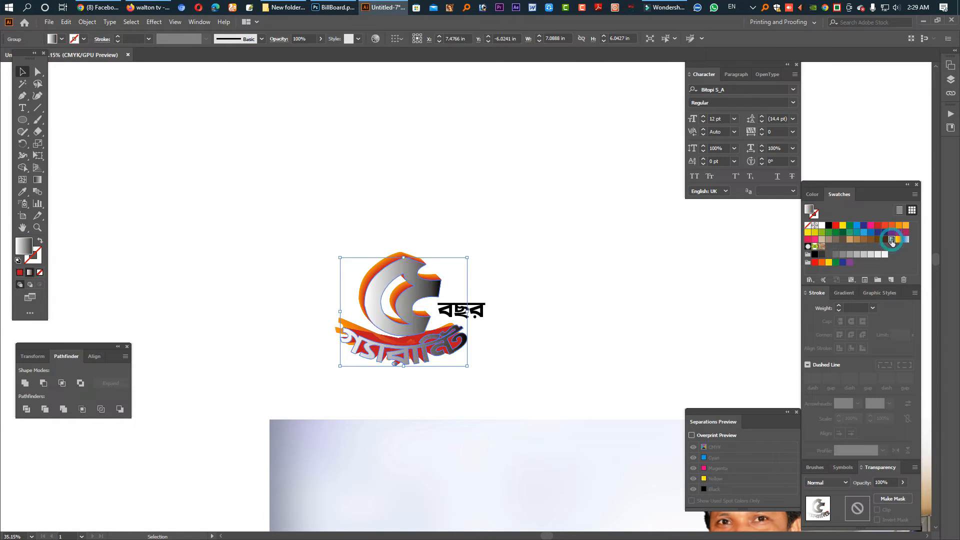
left_click(813, 194)
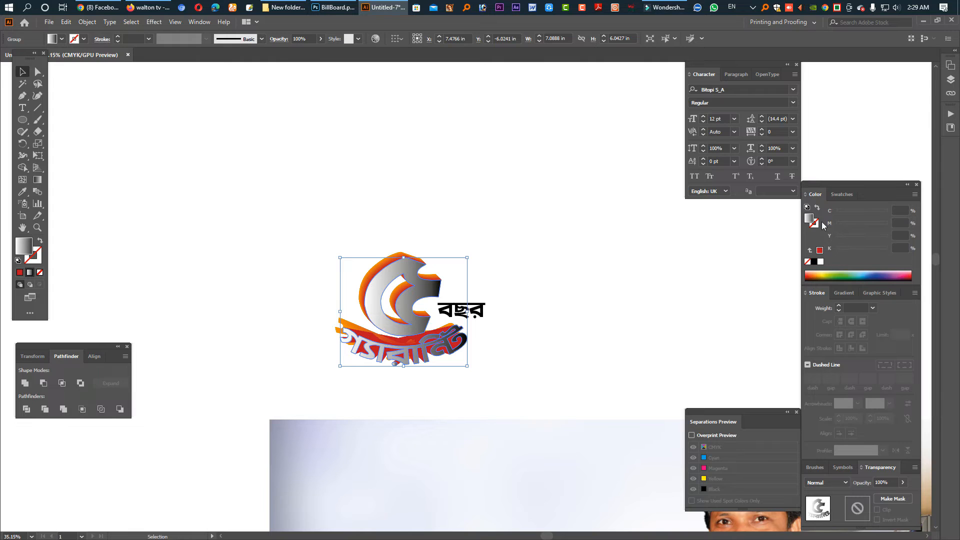
left_click(839, 195)
left_click(845, 294)
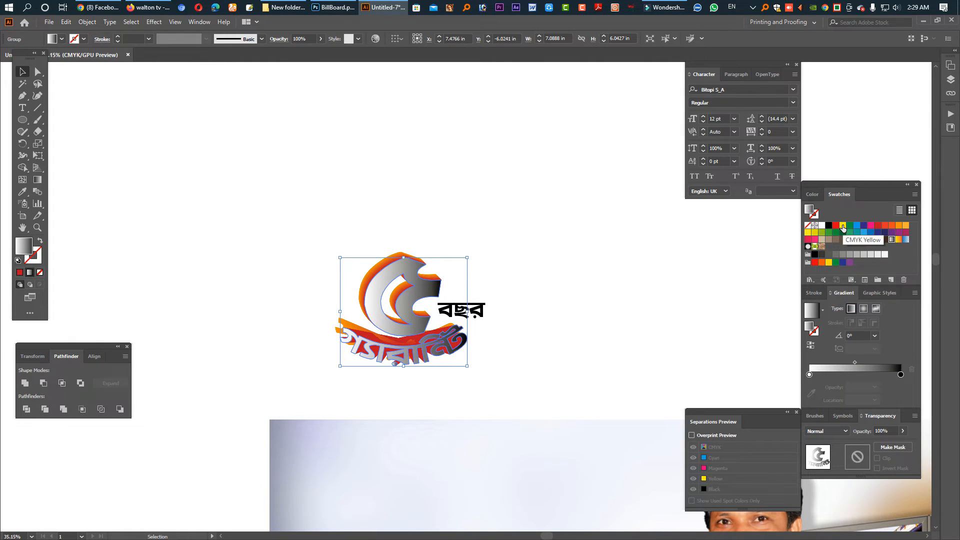
left_click_drag(828, 262, 808, 374)
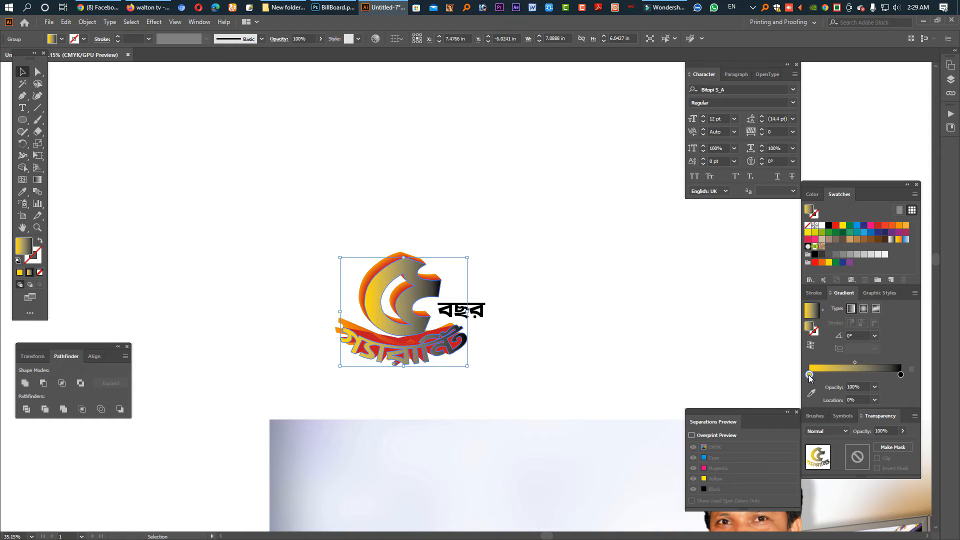
left_click_drag(825, 231, 900, 374)
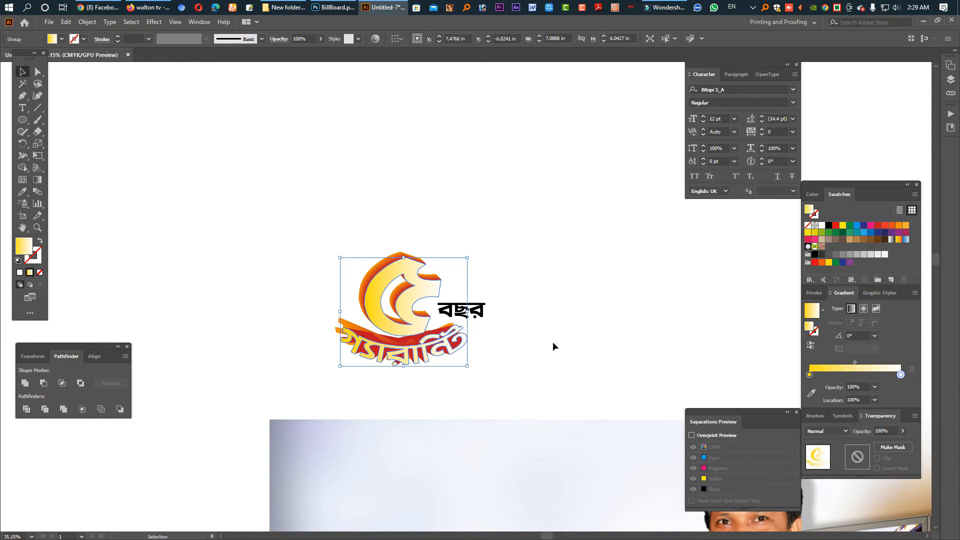
Recolour the front shape's linear gradient so that it runs from orange to yellow
left_click(898, 240)
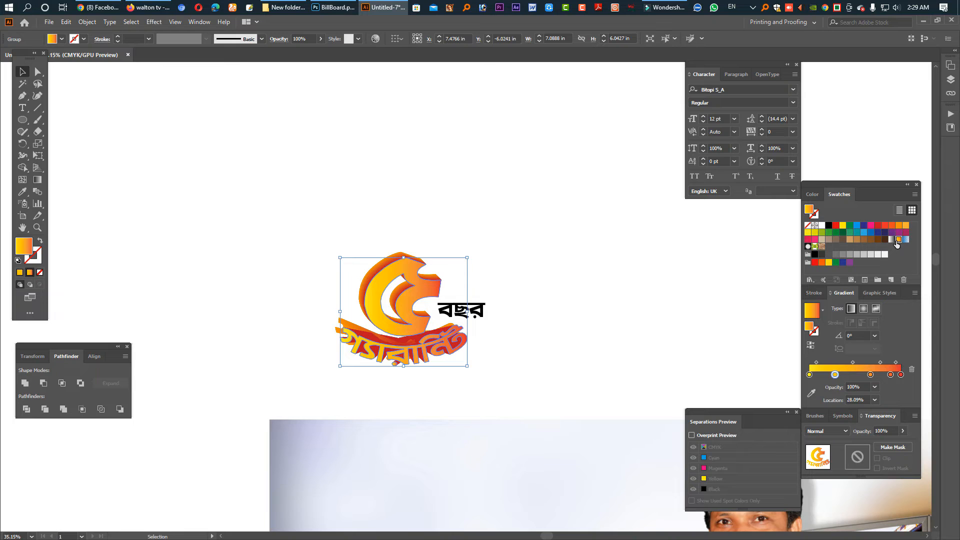
key("ctrl+z")
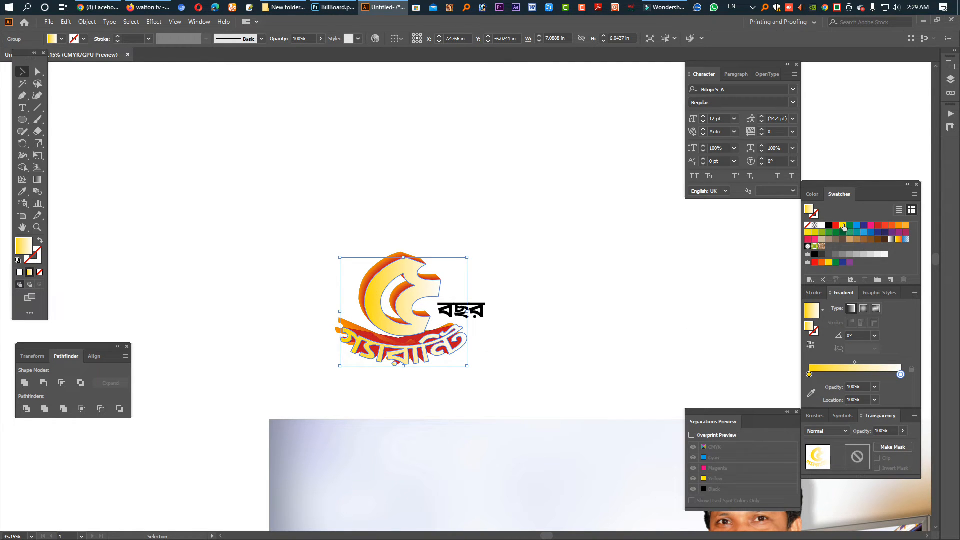
left_click_drag(842, 226, 900, 374)
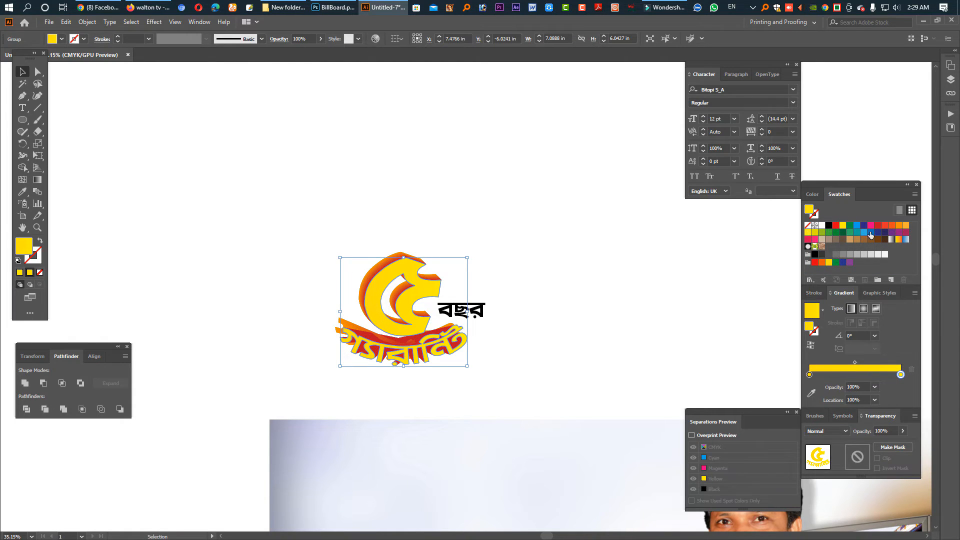
left_click_drag(897, 225, 809, 375)
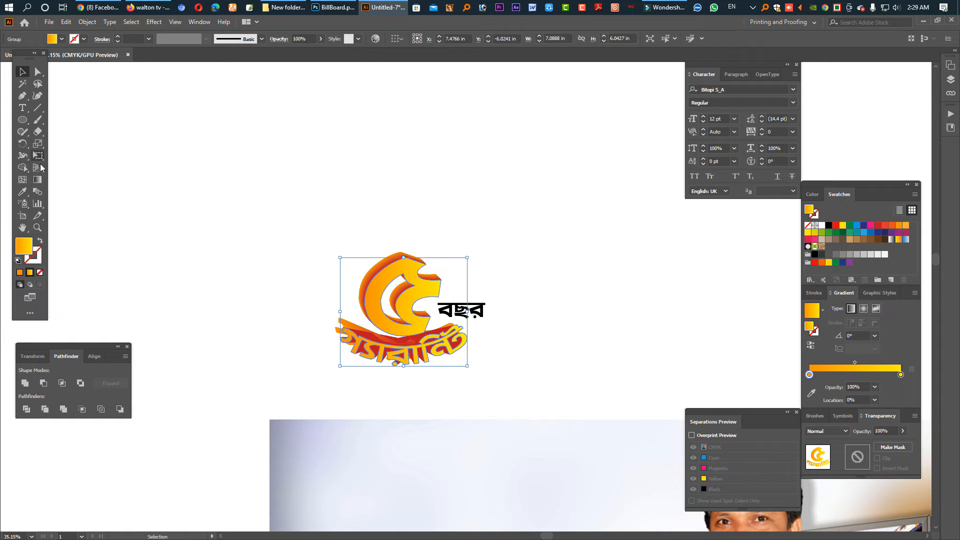
Redraw the front shape's gradient vertically at about -90°, with orange at the top and yellow at the bottom
left_click(38, 180)
left_click_drag(413, 284, 412, 334)
left_click_drag(415, 300, 414, 332)
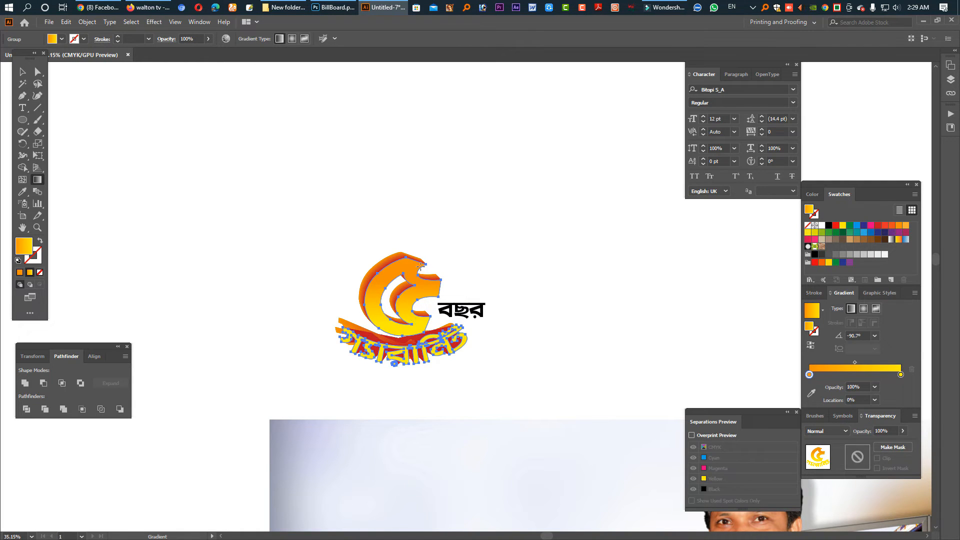
left_click_drag(421, 261, 411, 304)
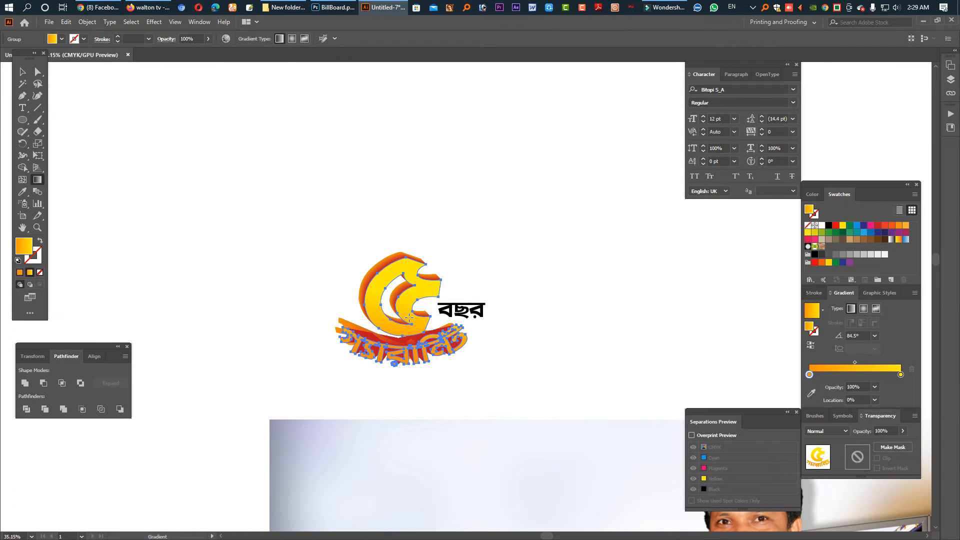
left_click_drag(414, 246, 413, 347)
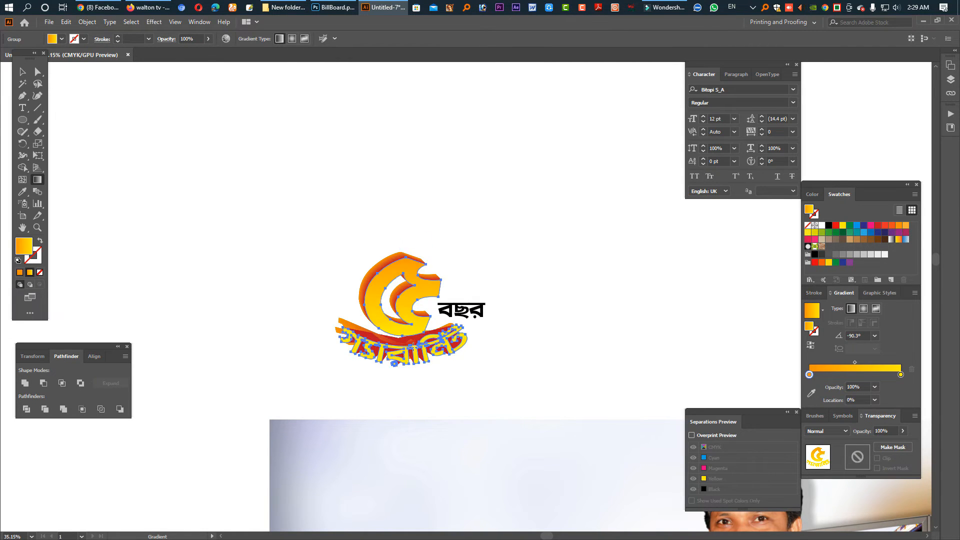
Add an intermediate colour stop near the middle of the front shape's gradient, and nudge the shape slightly to the right
scroll(407, 298, "up", 3)
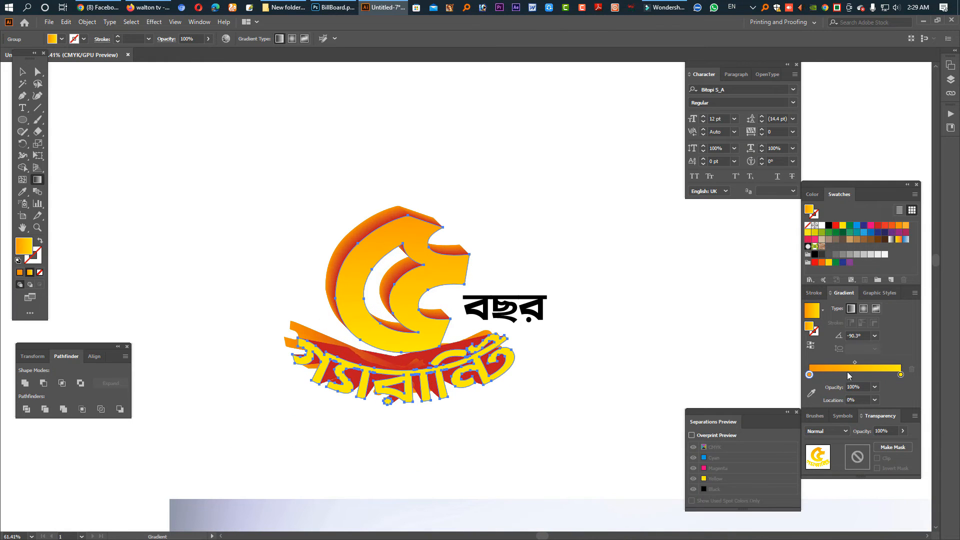
left_click(862, 374)
left_click_drag(860, 374, 855, 374)
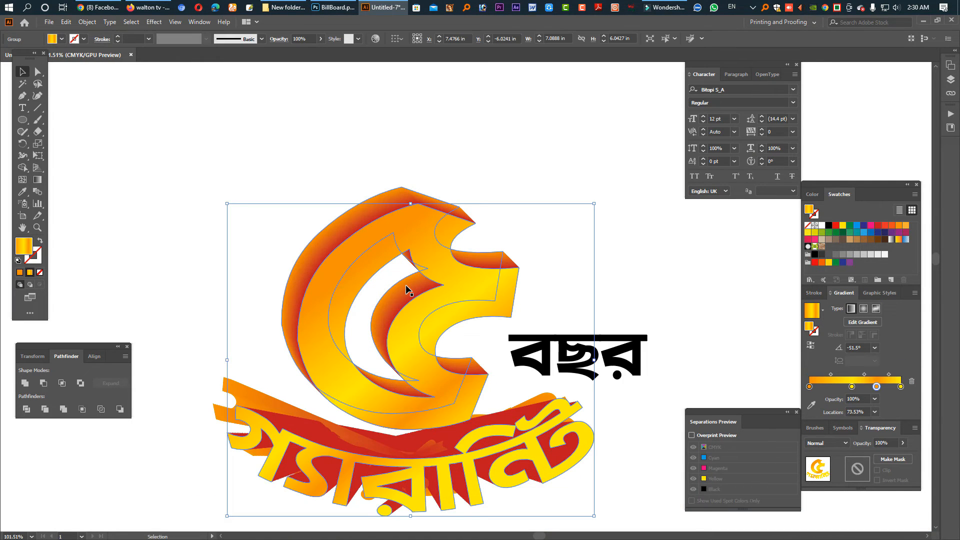
key("Right")
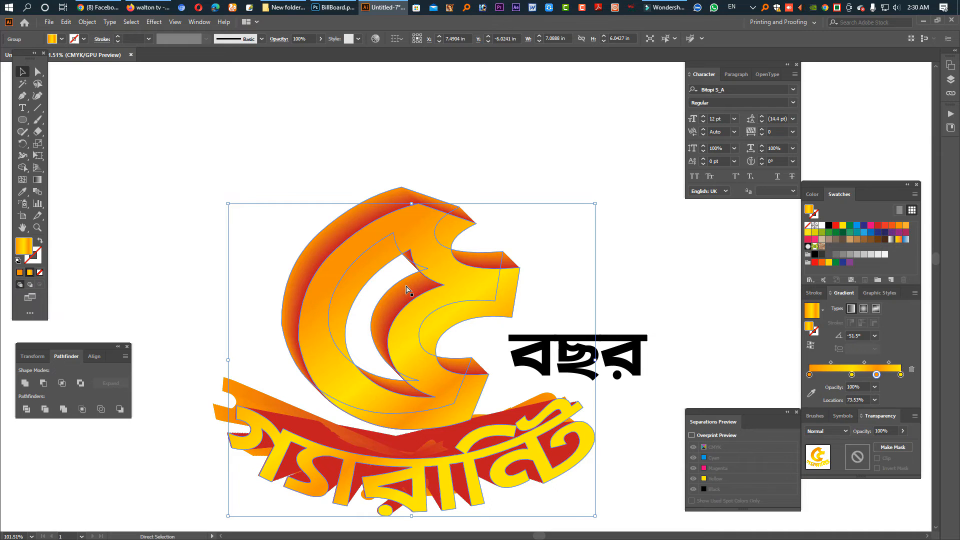
Draw a black circle about 7.98 in across over the badge and send it to the back
left_click_drag(382, 353, 445, 413)
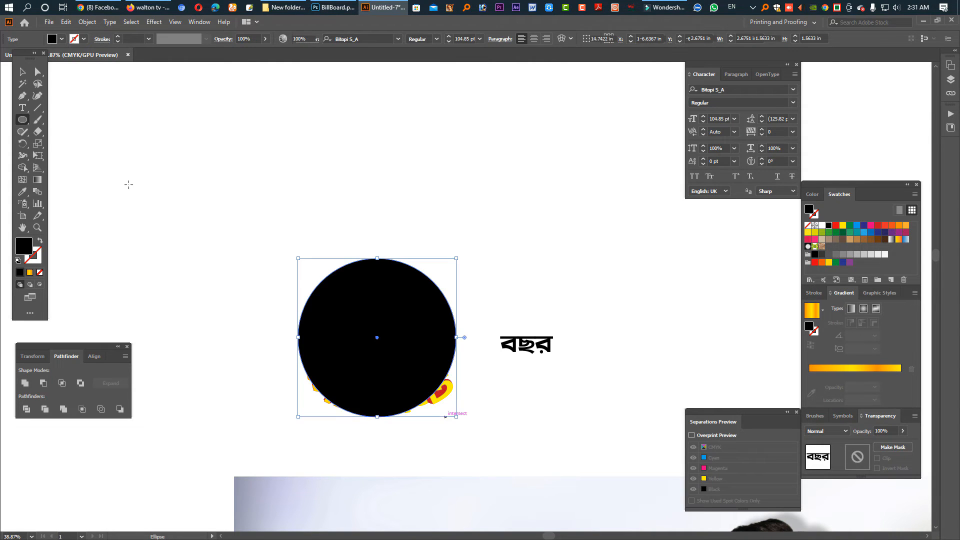
left_click(22, 72)
key("ctrl+shift+bracketleft")
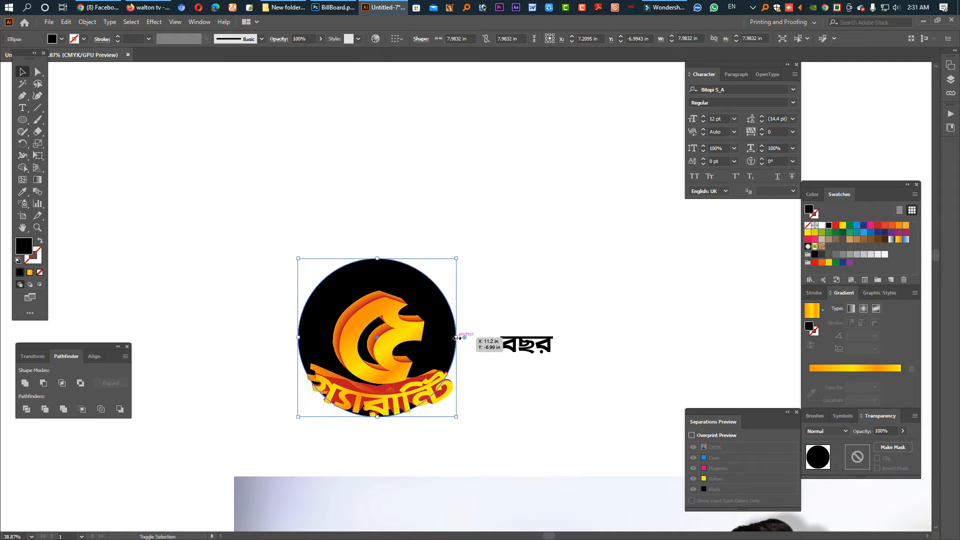
Create a smaller concentric copy of the circle, about 5.81 in across, and fill it with the orange-yellow gradient
left_click_drag(456, 337, 461, 337)
key("ctrl+z")
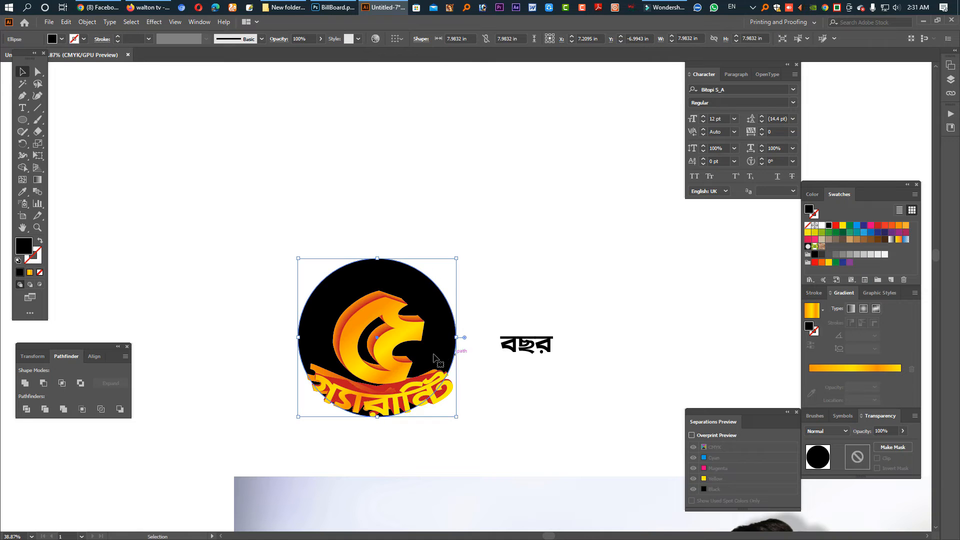
key("a")
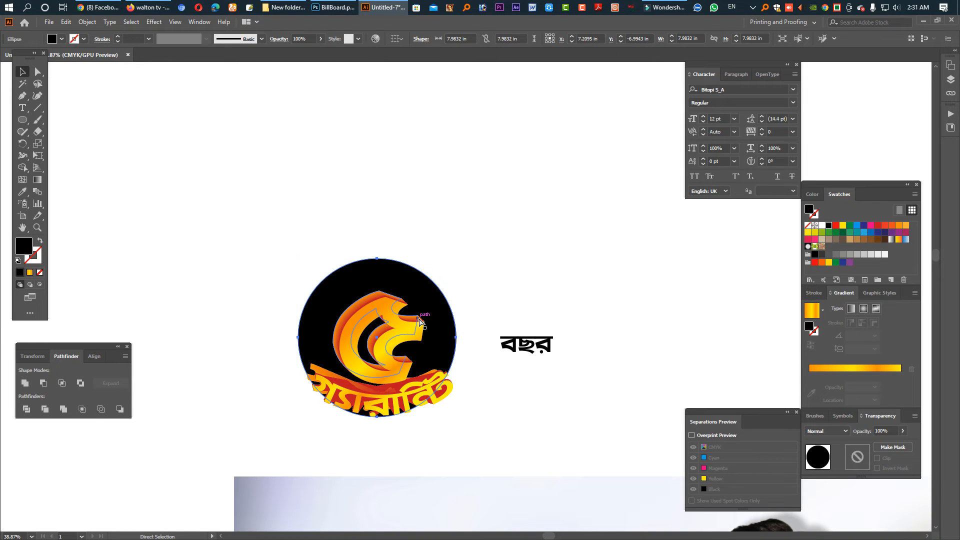
key("v")
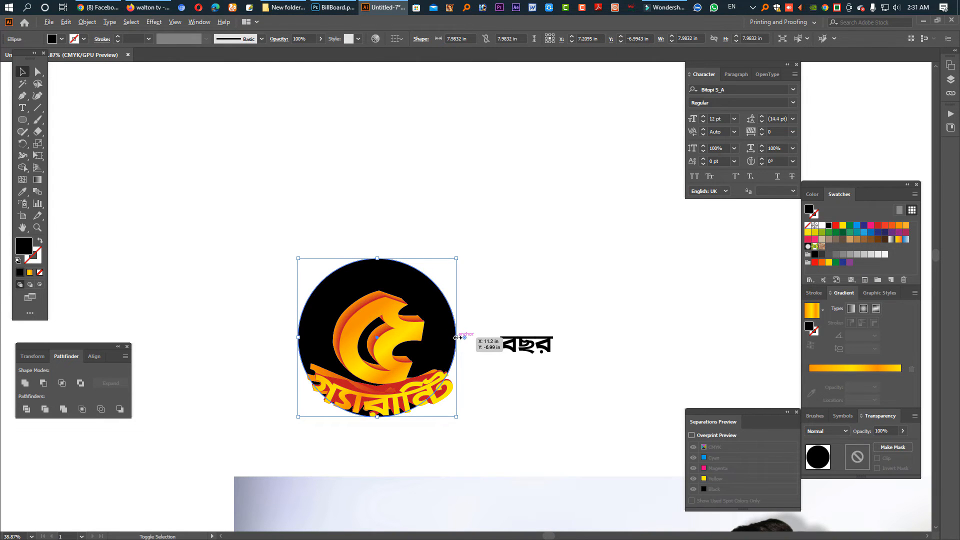
left_click_drag(457, 338, 437, 338)
key("period")
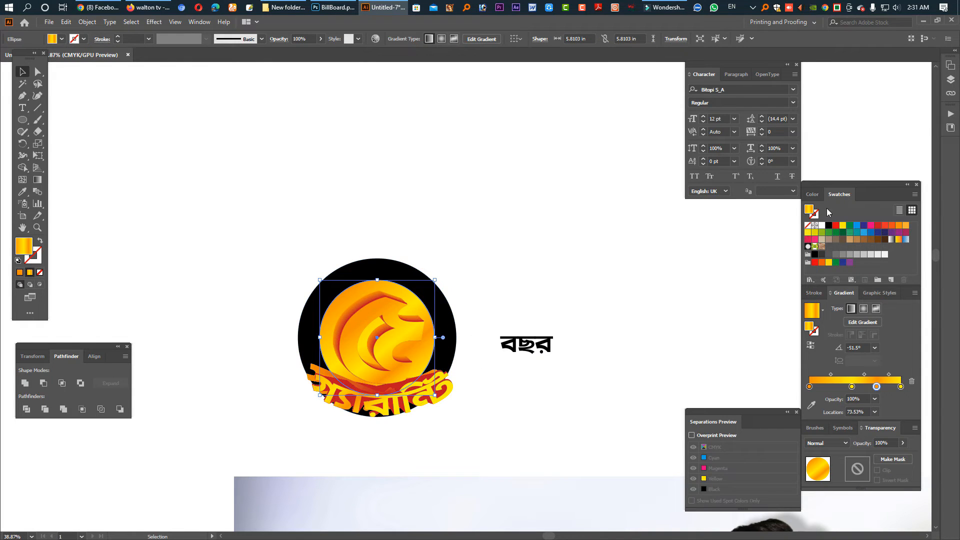
Change the inner circle's fill to a radial gradient from dark navy (C=100 M=100 Y=25 K=25) to blue
left_click_drag(876, 387, 854, 404)
left_click_drag(885, 234, 809, 387)
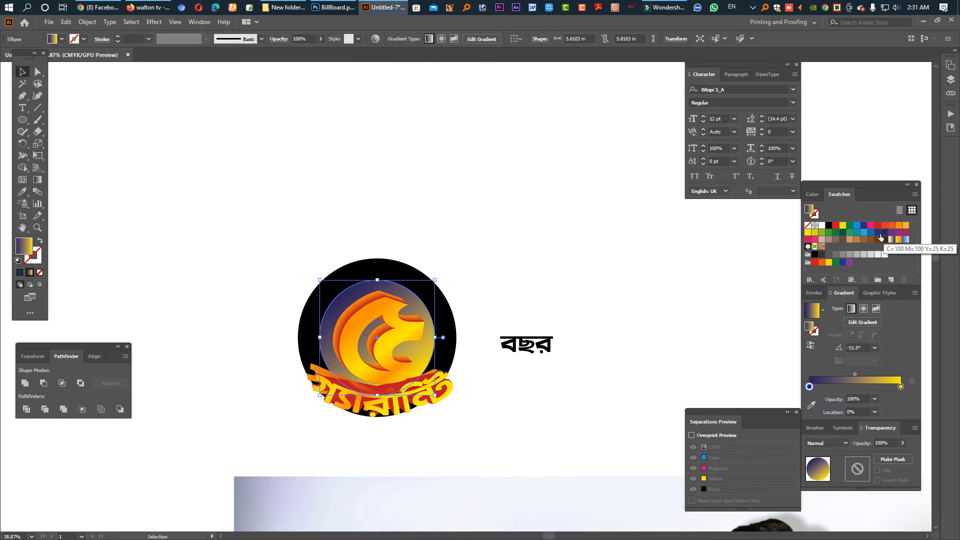
left_click_drag(877, 233, 900, 386)
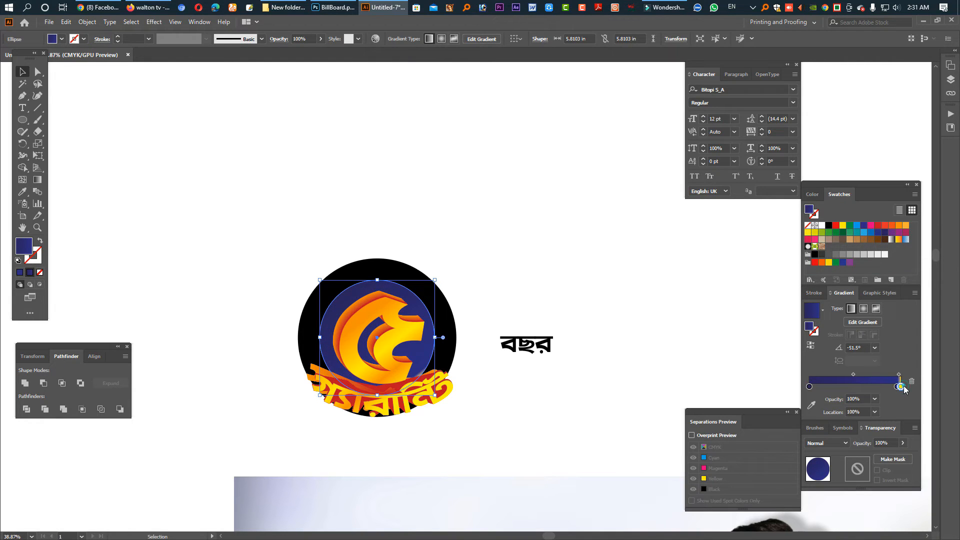
left_click(863, 309)
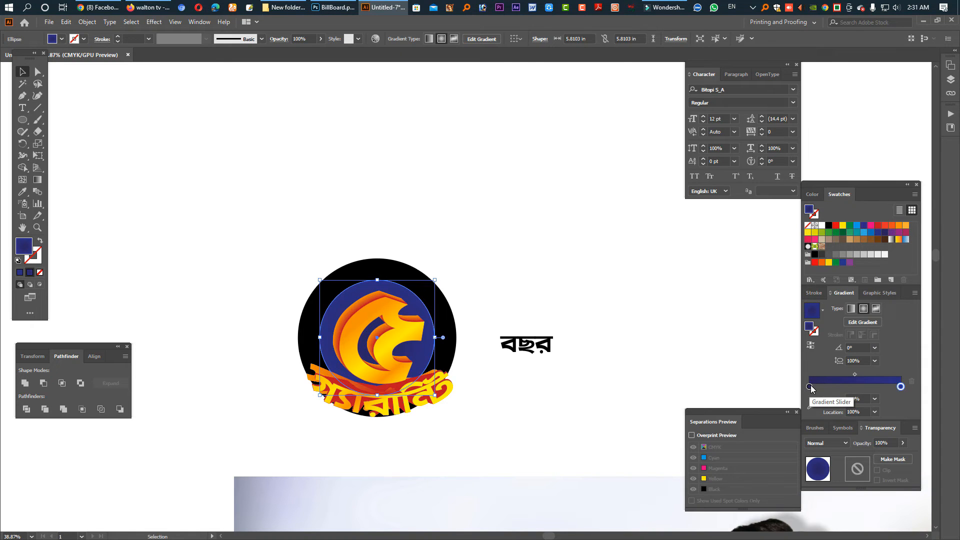
Put blue at the centre and navy at the outer edge of the inner circle's gradient, and set the navy stop's black to 65%
left_click_drag(809, 387, 685, 382)
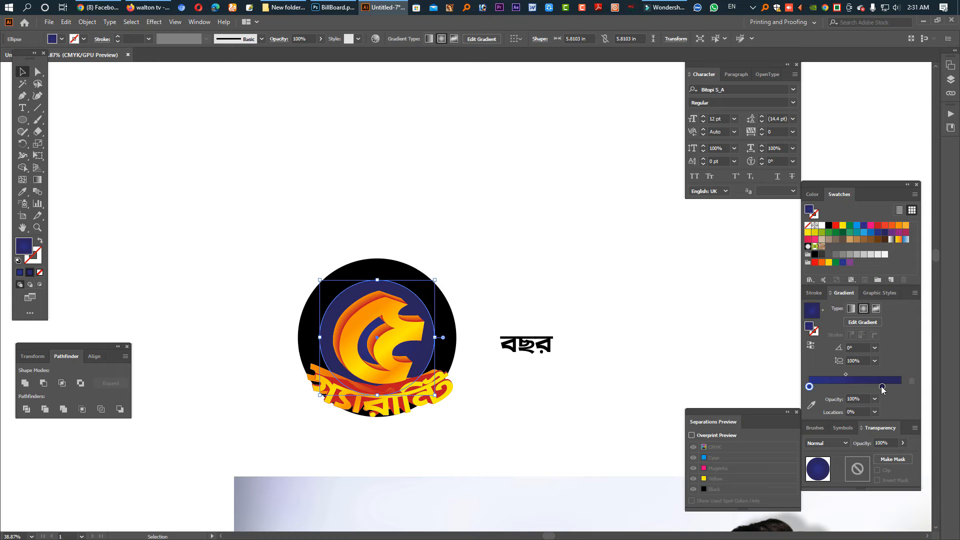
left_click_drag(882, 388, 900, 386)
left_click(813, 194)
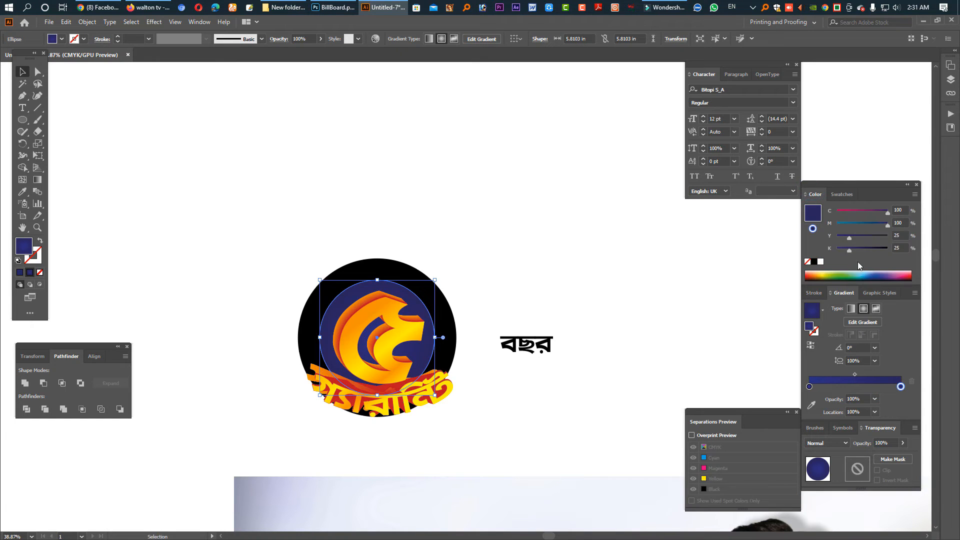
left_click(870, 248)
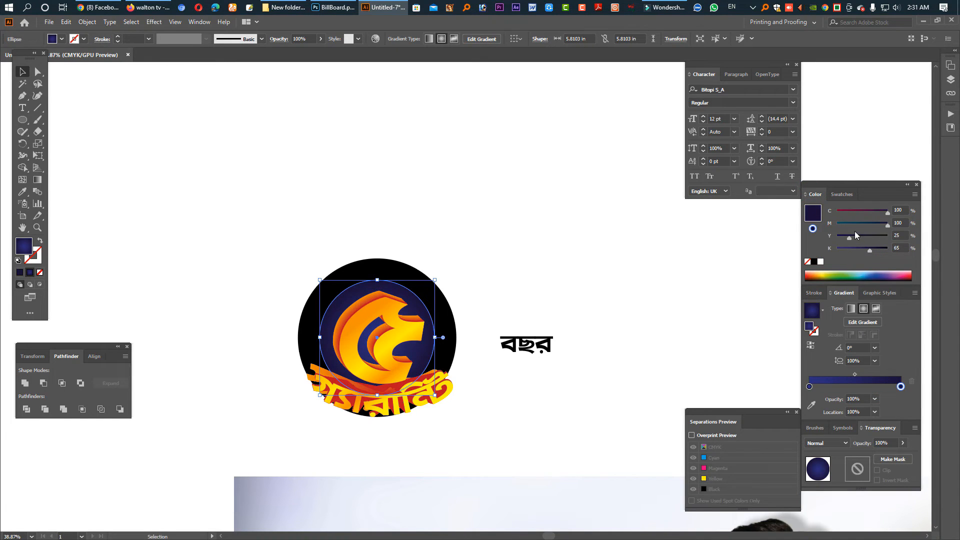
Fill the outer circle with solid dark blue and deselect it
left_click(445, 325)
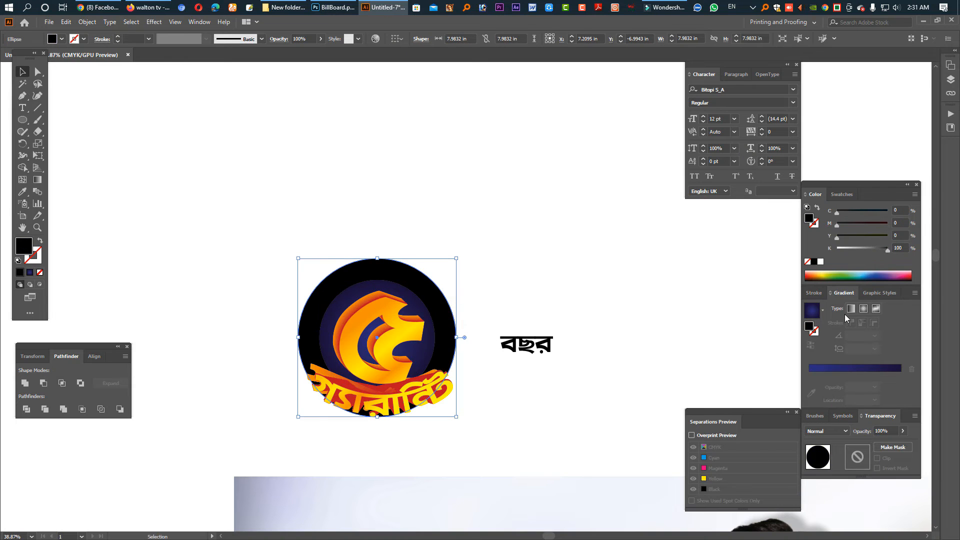
left_click(840, 194)
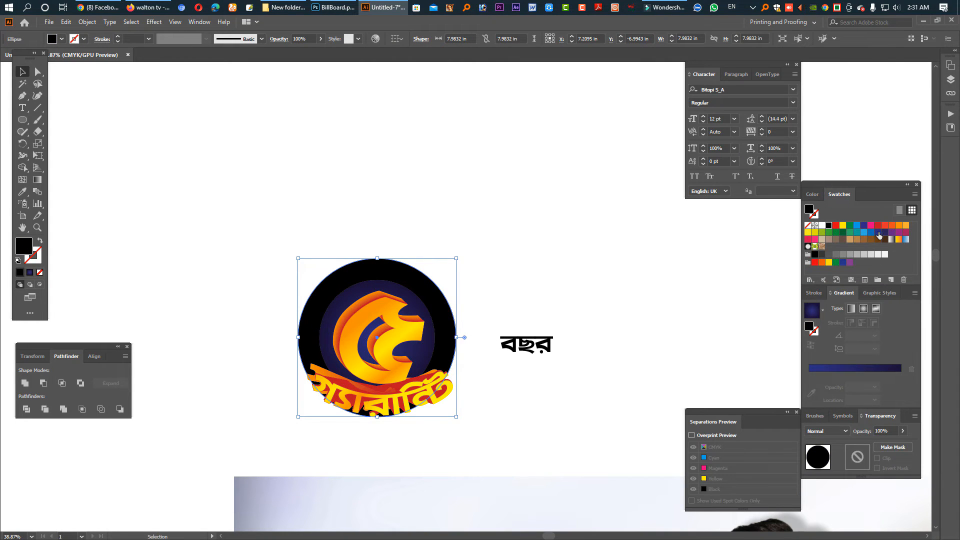
left_click(878, 232)
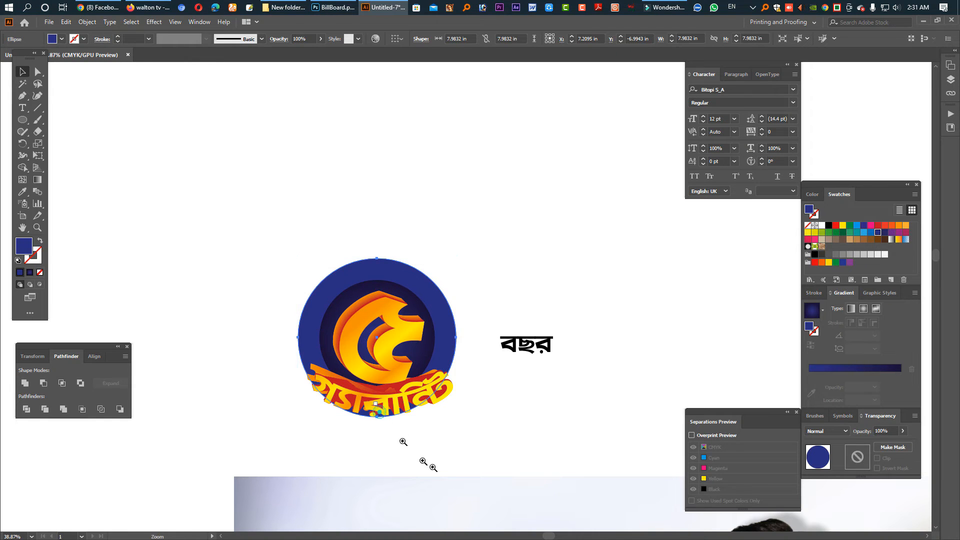
scroll(400, 437, "up", 3, "alt")
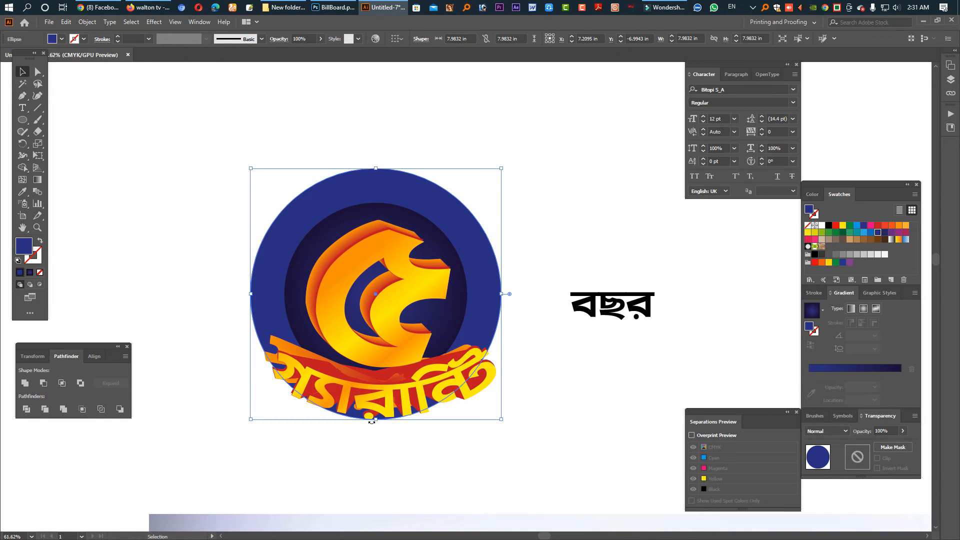
left_click(373, 436)
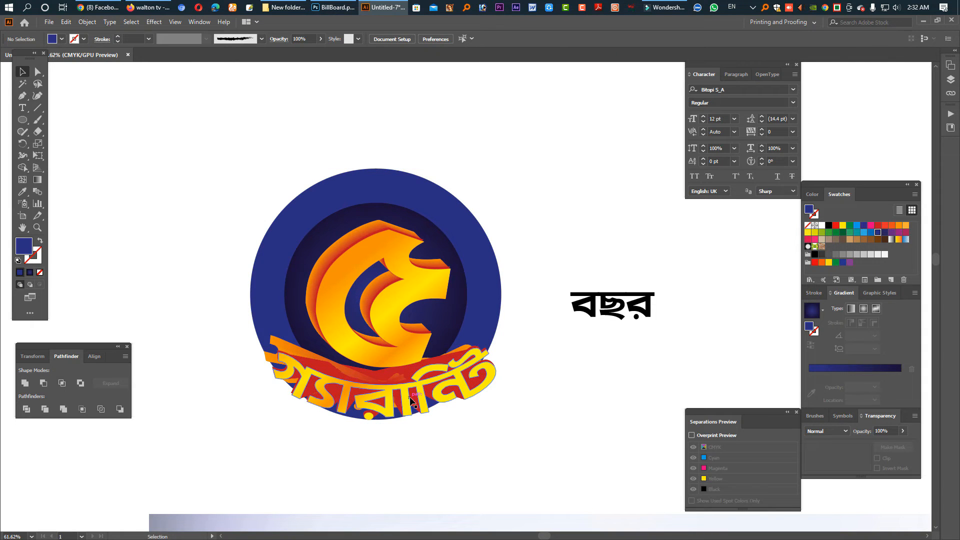
Directly select the orange rear shape of the "গ্যারান্টি" lettering inside the blend and fill it with violet-blue
left_click(410, 403)
left_click(404, 444)
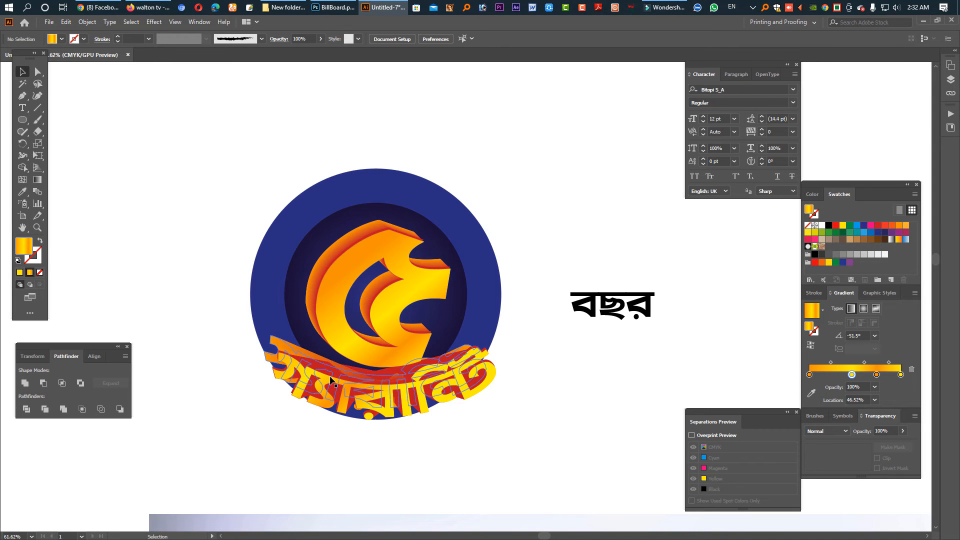
left_click(37, 72)
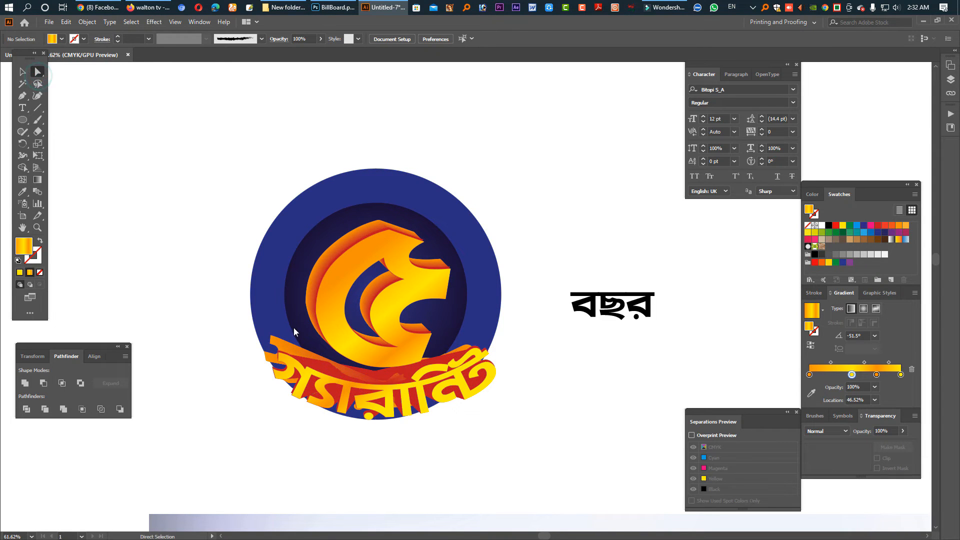
left_click(325, 361)
key("ctrl+space")
left_click_drag(368, 379, 407, 452)
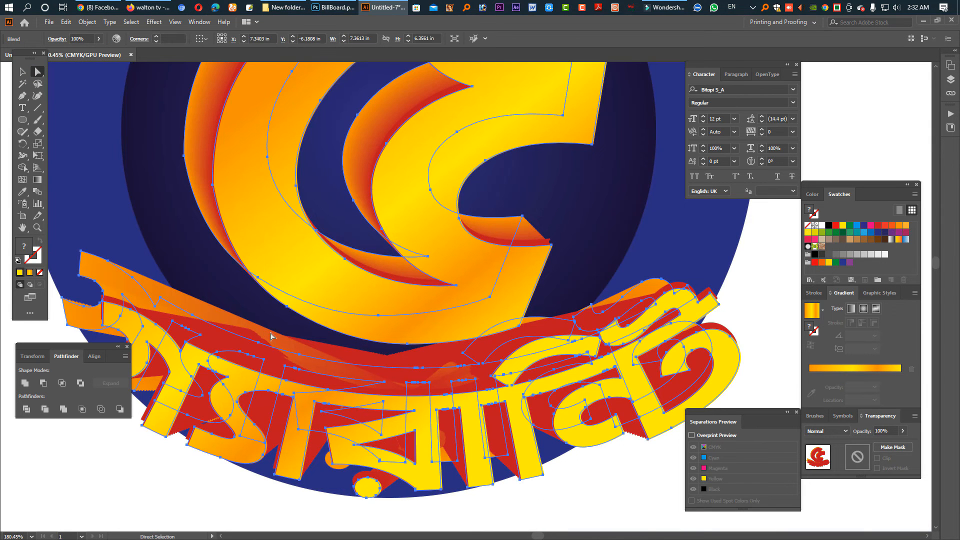
left_click(132, 258)
left_click(130, 282)
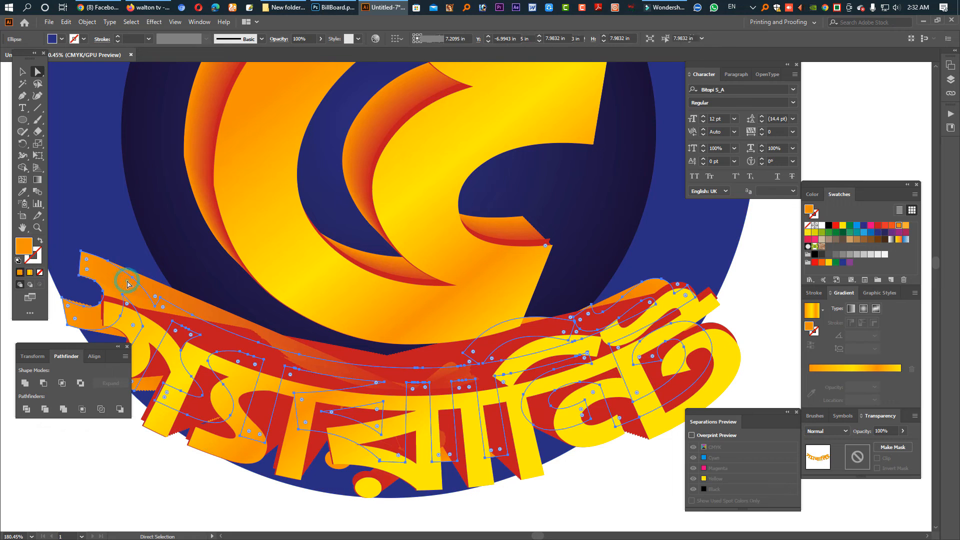
left_click(884, 232)
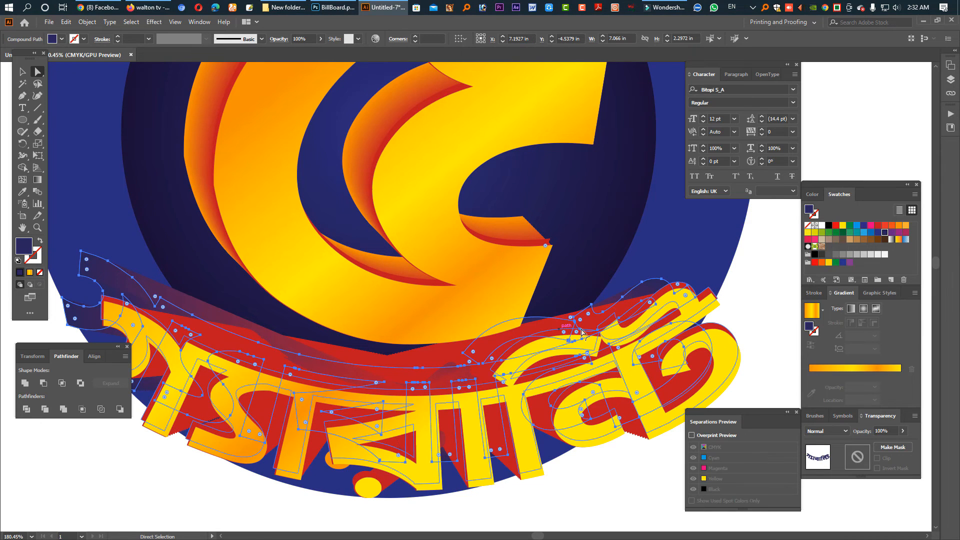
left_click(863, 228)
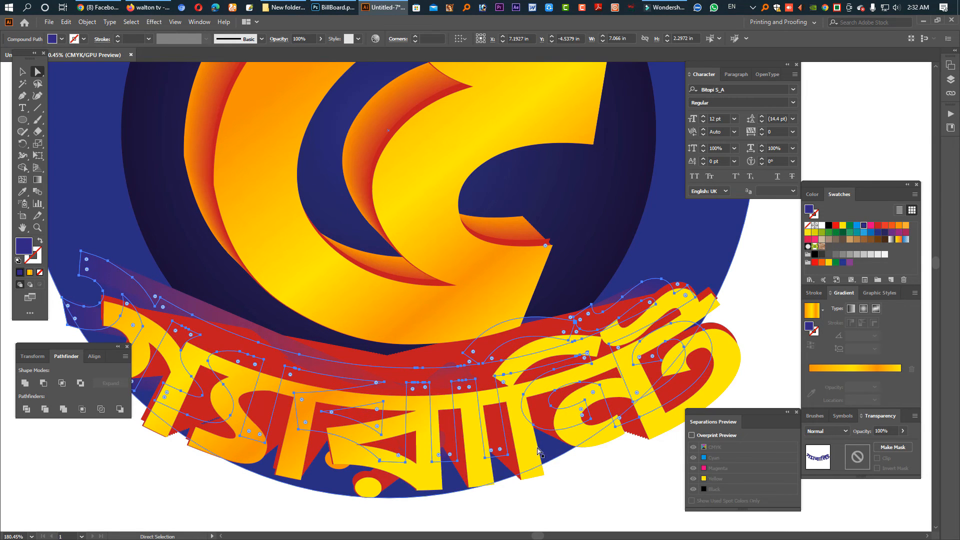
Select the whole blend and fill it with the dark navy swatch (C=100 M=100 Y=25 K=25)
left_click(629, 433)
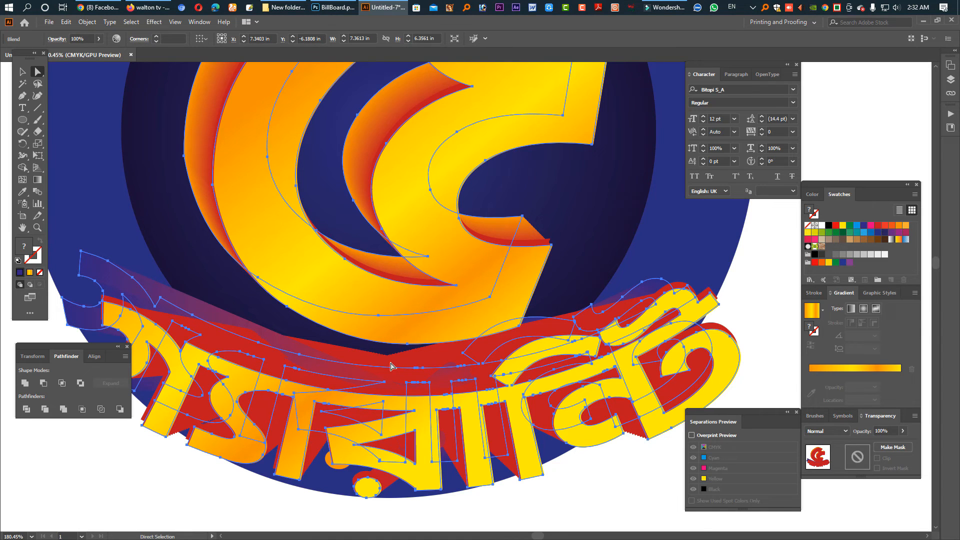
left_click(884, 233)
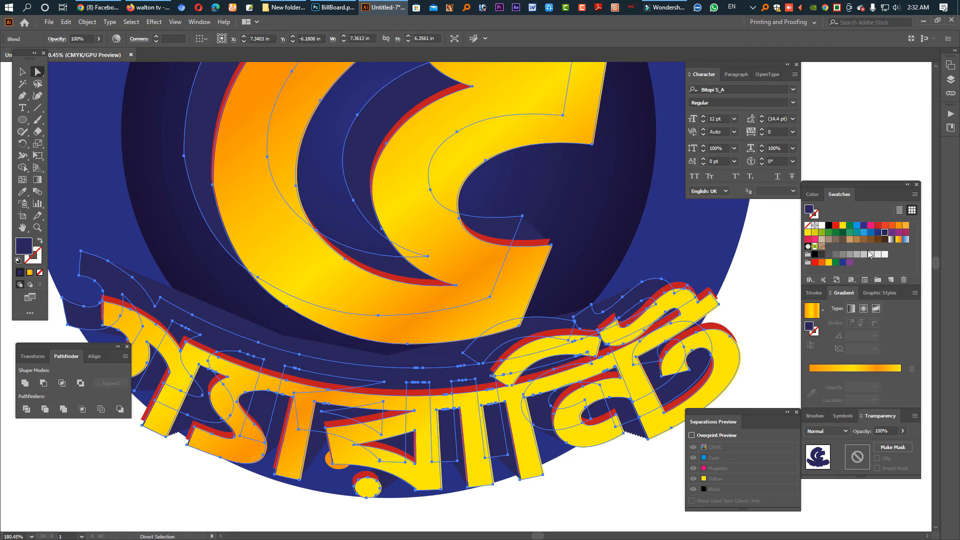
Directly select the stray orange rear dot beneath "গ্যারান্টি" inside the blend and recolour it with the sampled navy of the blend's rear shape
key("ctrl+alt+space")
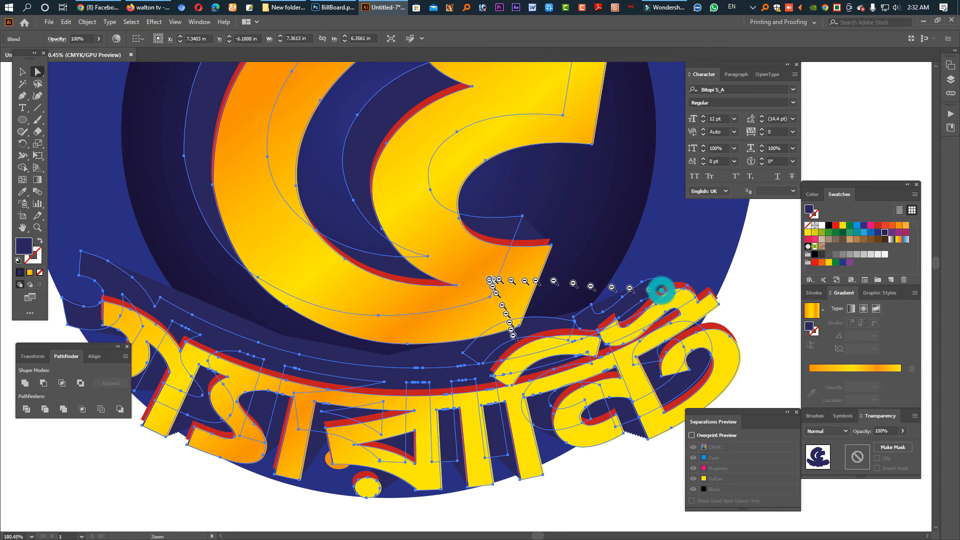
left_click_drag(564, 451, 539, 329)
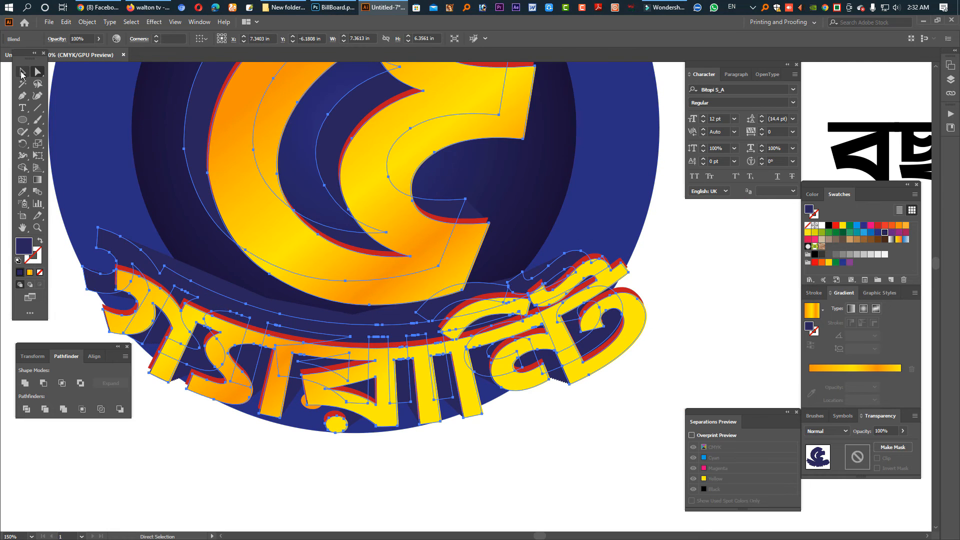
left_click(21, 71)
key("ctrl+space")
left_click_drag(477, 171, 602, 341)
left_click_drag(602, 341, 432, 296)
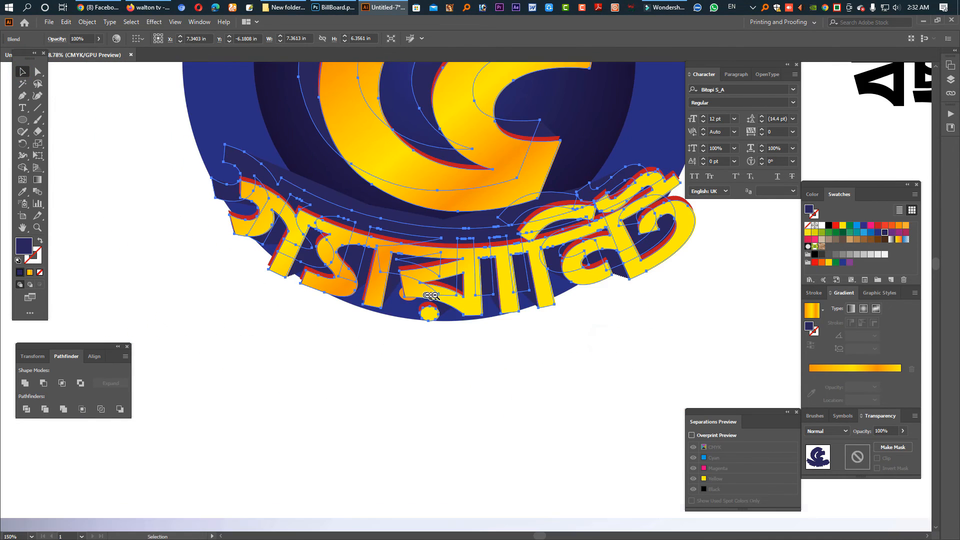
left_click(439, 362)
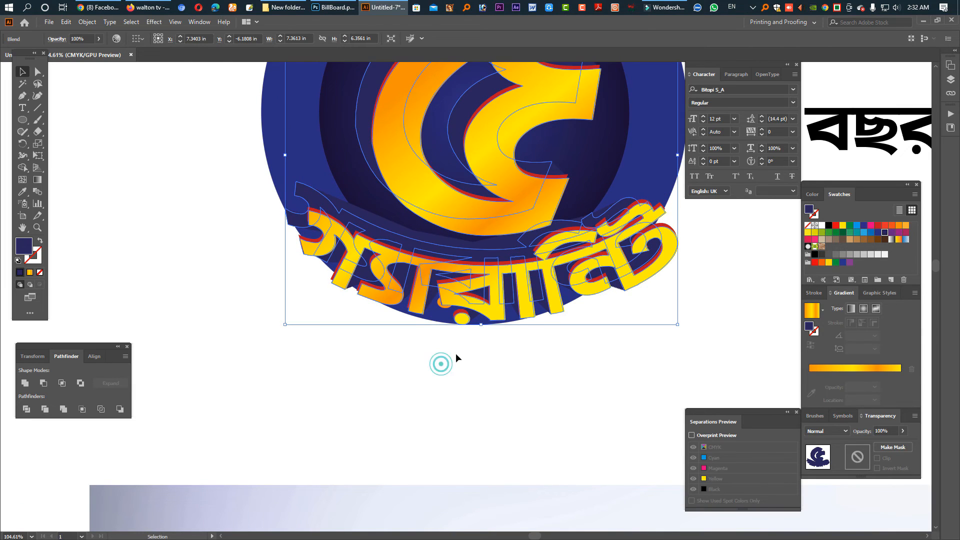
left_click(41, 76)
left_click(445, 303)
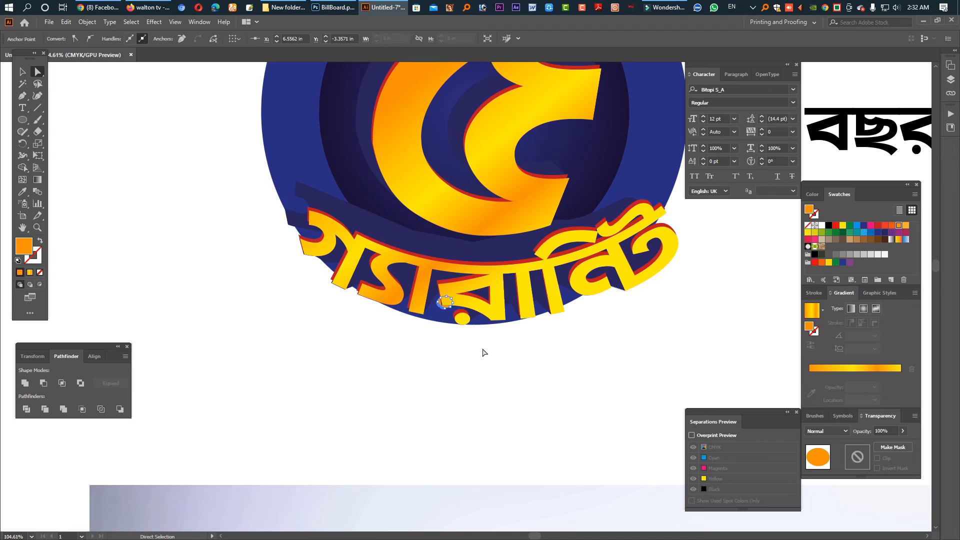
left_click(22, 191)
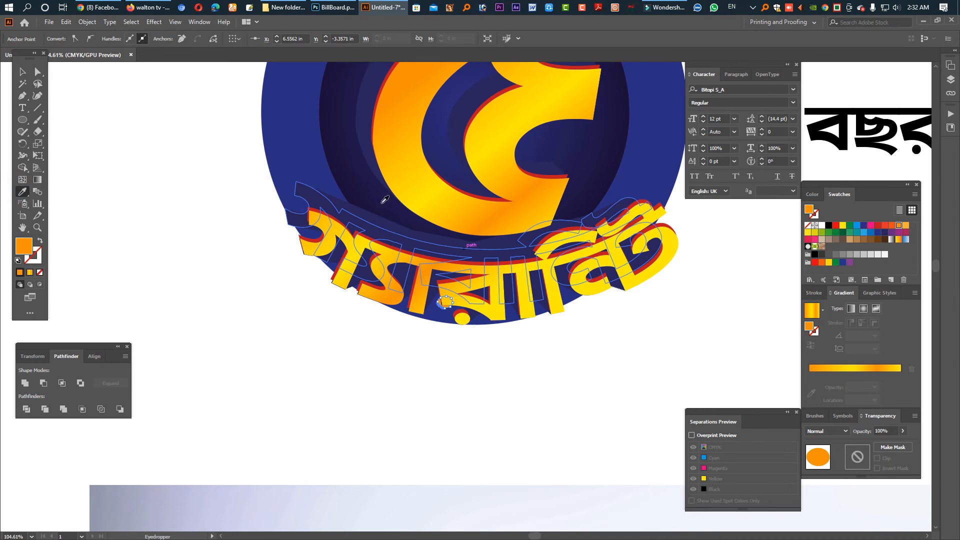
left_click(362, 192)
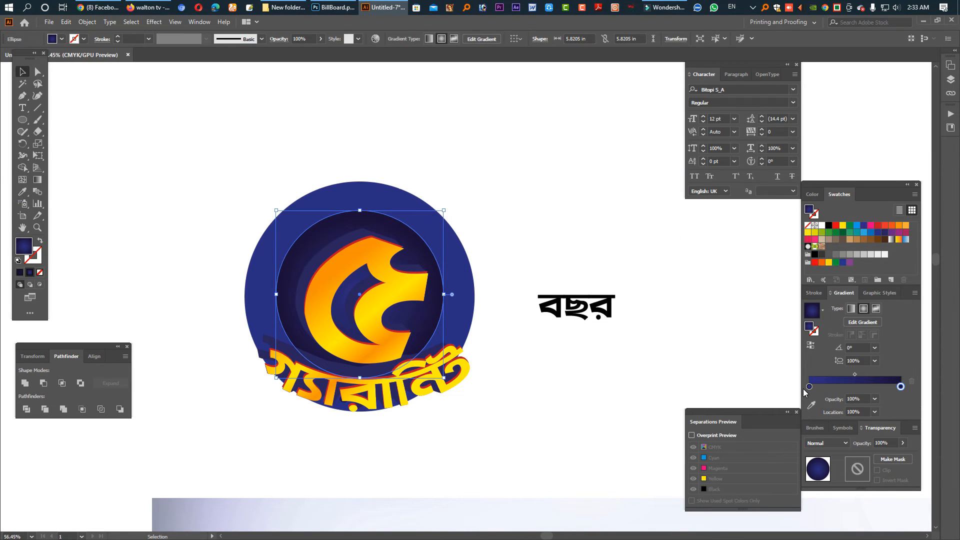
Change the inner circle's gradient centre colour to light blue and run the radial gradient from above the circle's upper edge to its centre, then deselect
left_click(807, 387)
left_click_drag(858, 229, 808, 386)
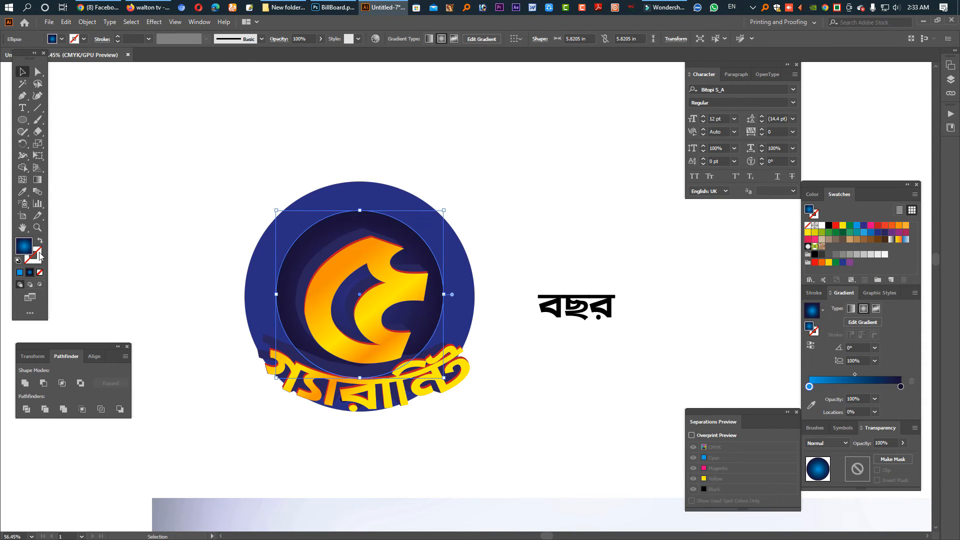
left_click(39, 178)
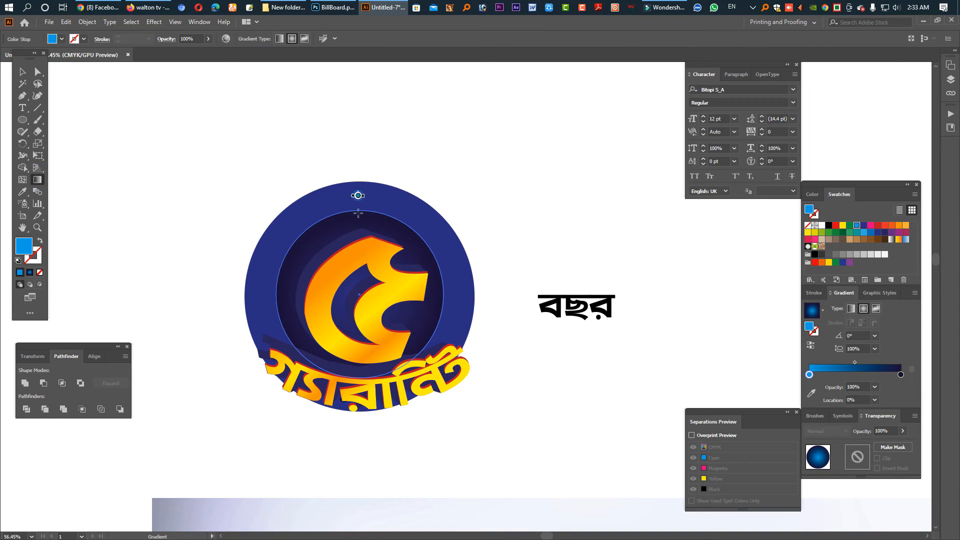
left_click_drag(358, 195, 357, 299)
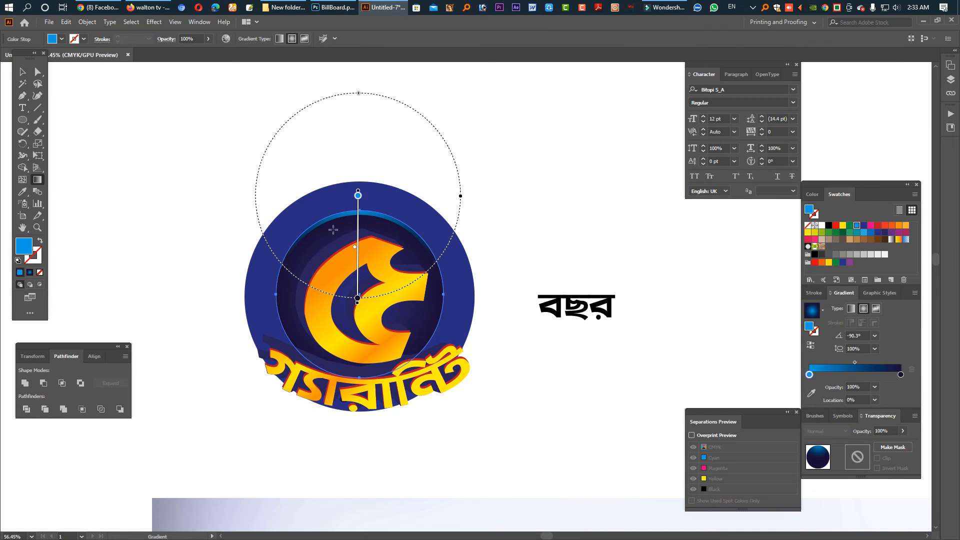
left_click(23, 71)
left_click(463, 163)
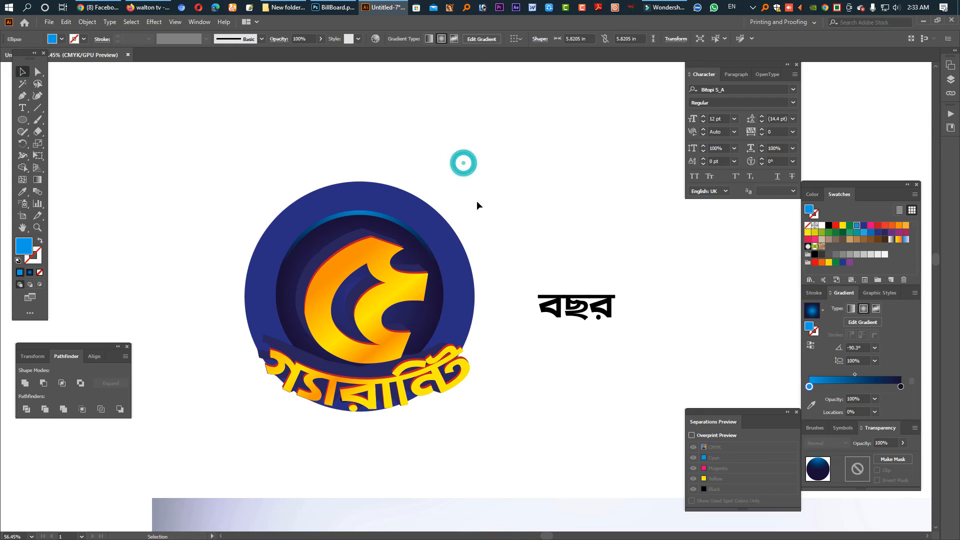
Enlarge the outer circle concentrically to about 8.41 in and scale a duplicate of it to about 8.99 in
left_click(449, 262)
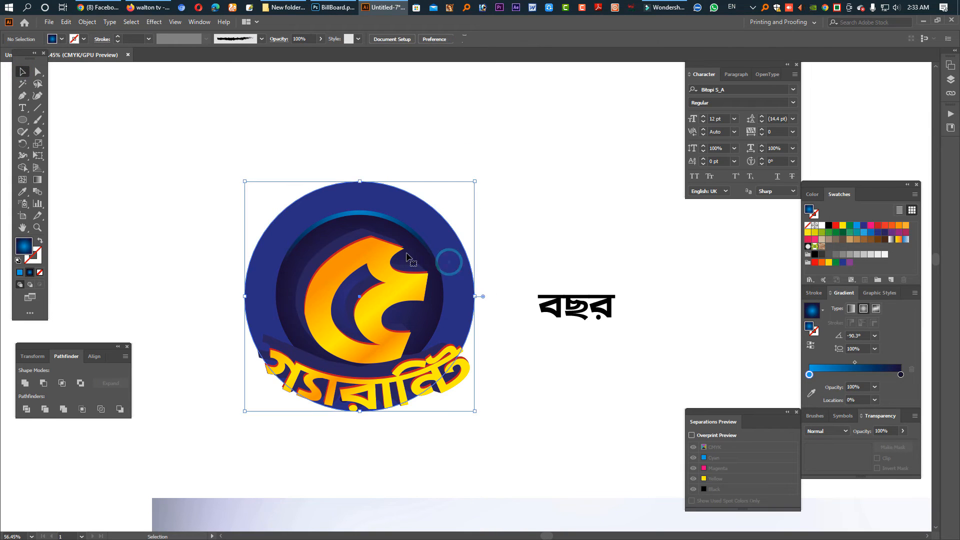
left_click_drag(359, 181, 362, 175)
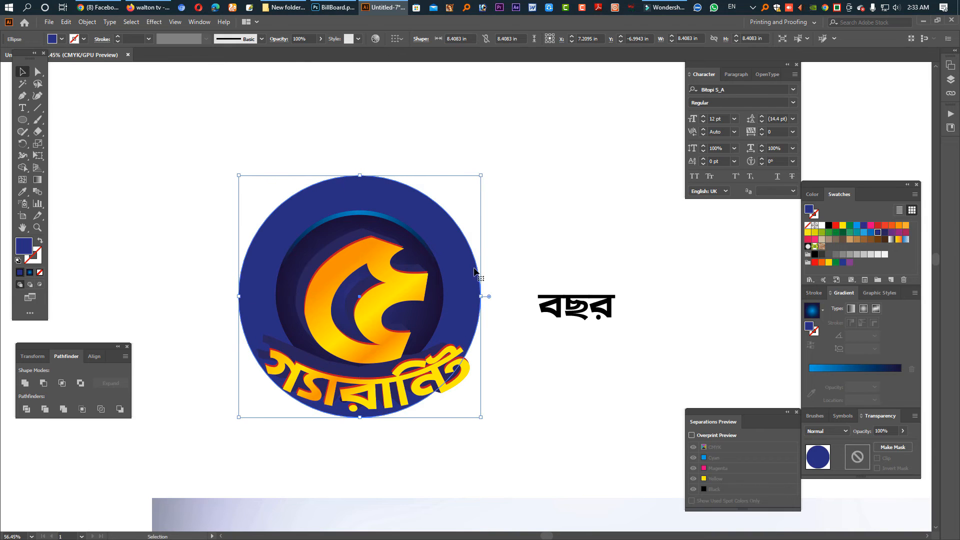
key("a")
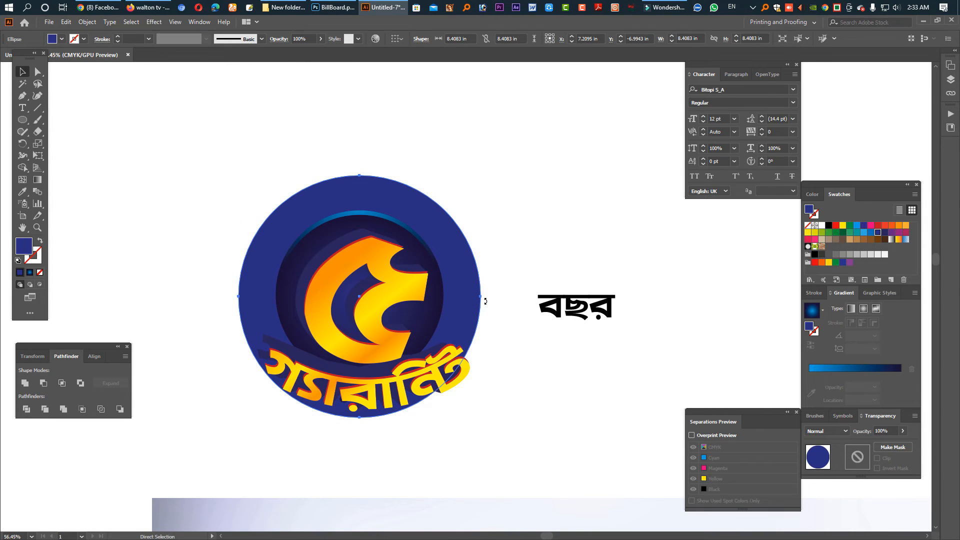
key("v")
left_click_drag(482, 296, 490, 296)
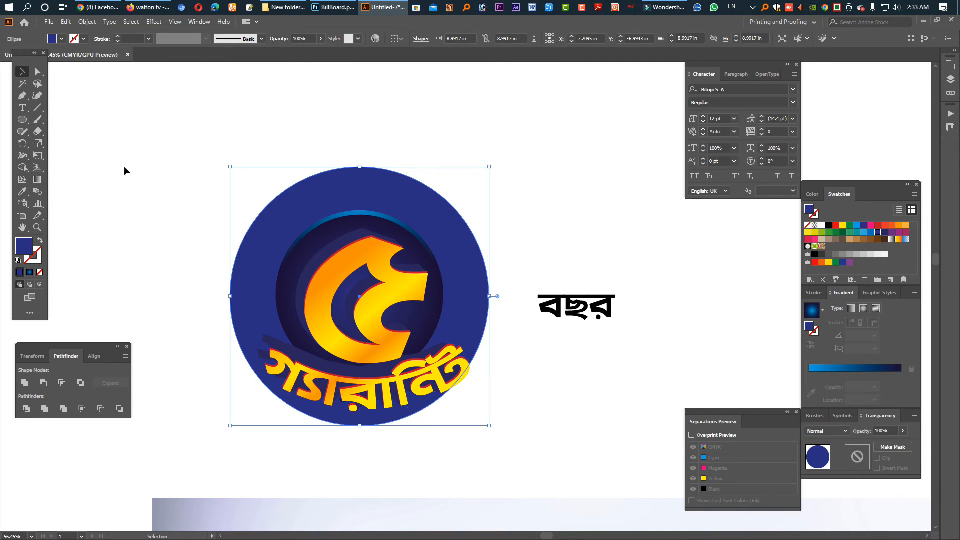
Fill the largest circle with a sampled blue-to-navy radial gradient to form a dark rim around the badge, and deselect it
left_click(23, 192)
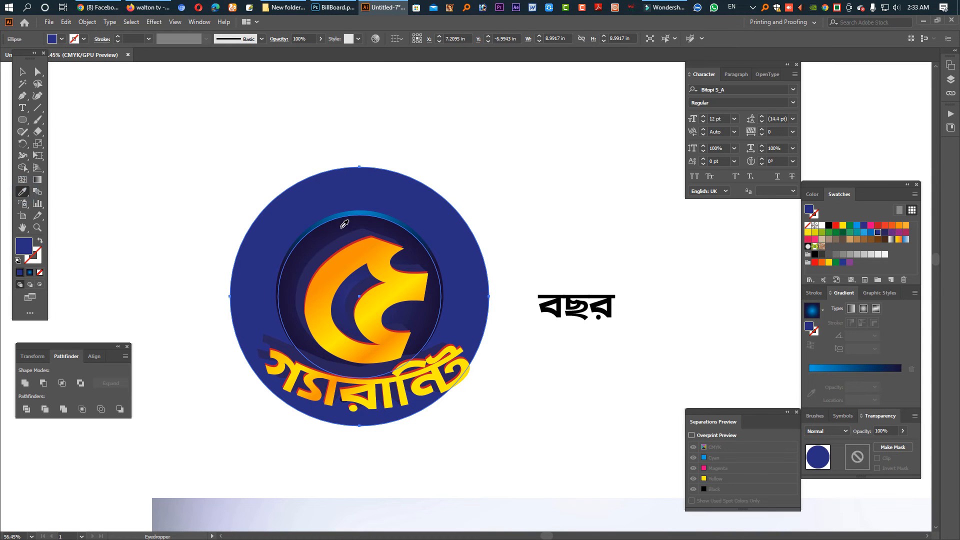
left_click(301, 216)
left_click(23, 71)
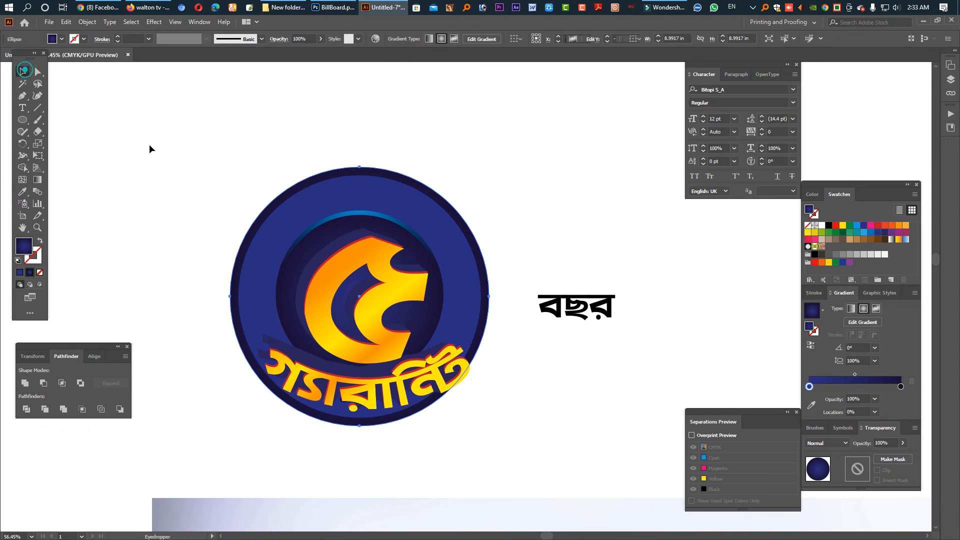
left_click(506, 392)
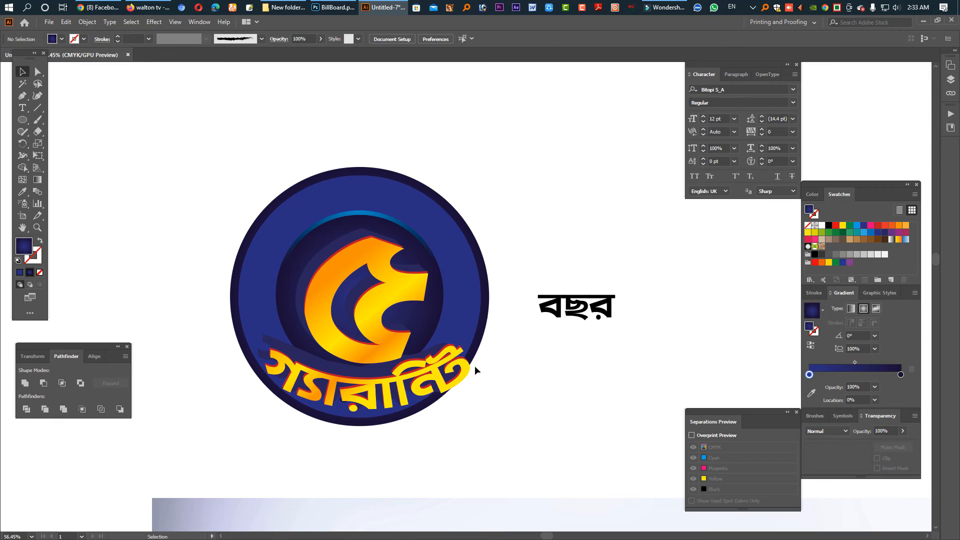
Apply a light-blue-to-navy radial gradient to the 8.41 in circle and turn a concentric copy about 6.39 in wide into a text path
left_click(468, 330)
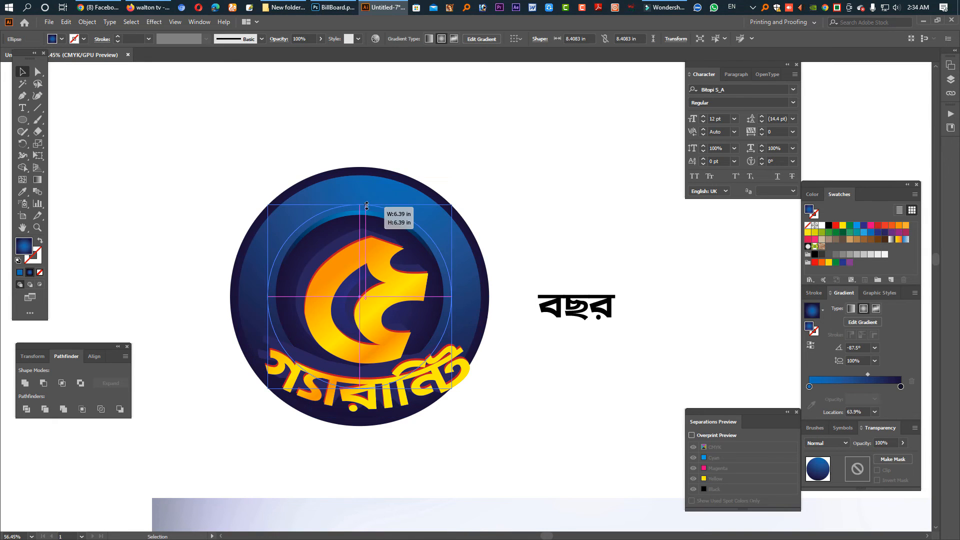
left_click_drag(363, 202, 364, 205)
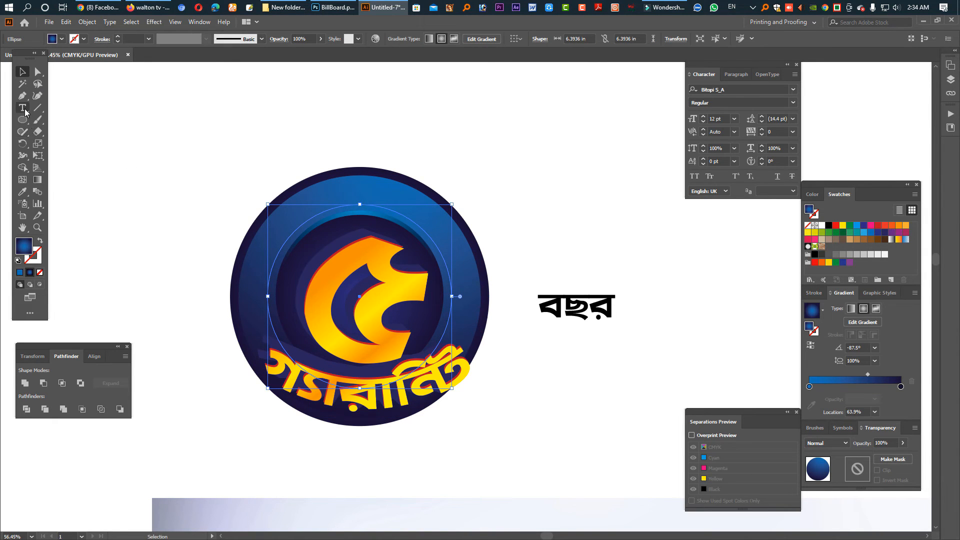
left_click_drag(25, 111, 56, 129)
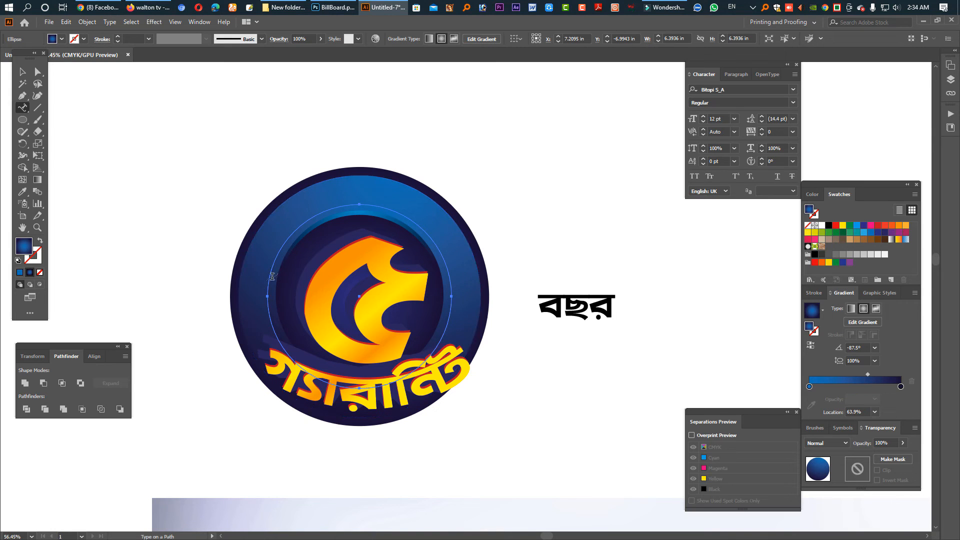
left_click(268, 293)
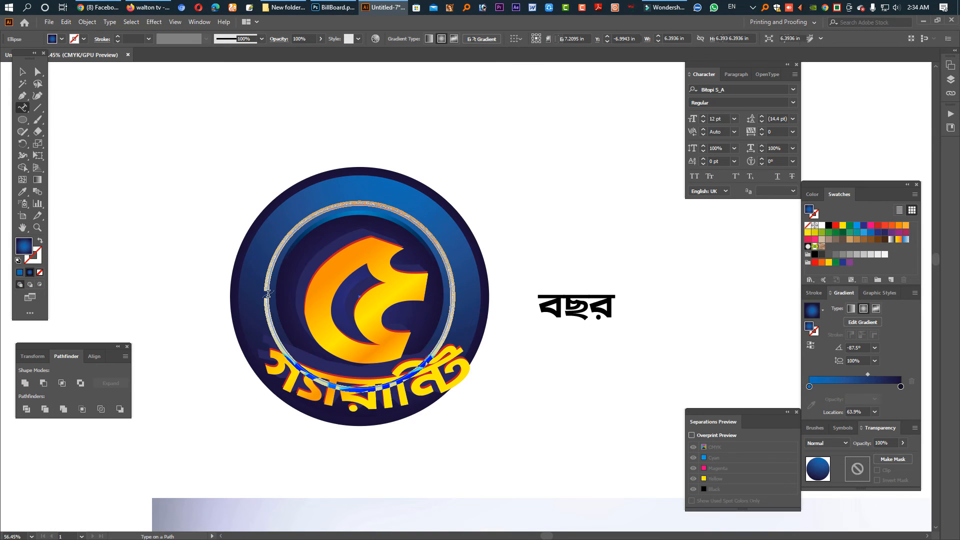
Search the fonts for "Chan" and set the circular path text to ChandrabatiMJ Bold Italic
left_click(731, 89)
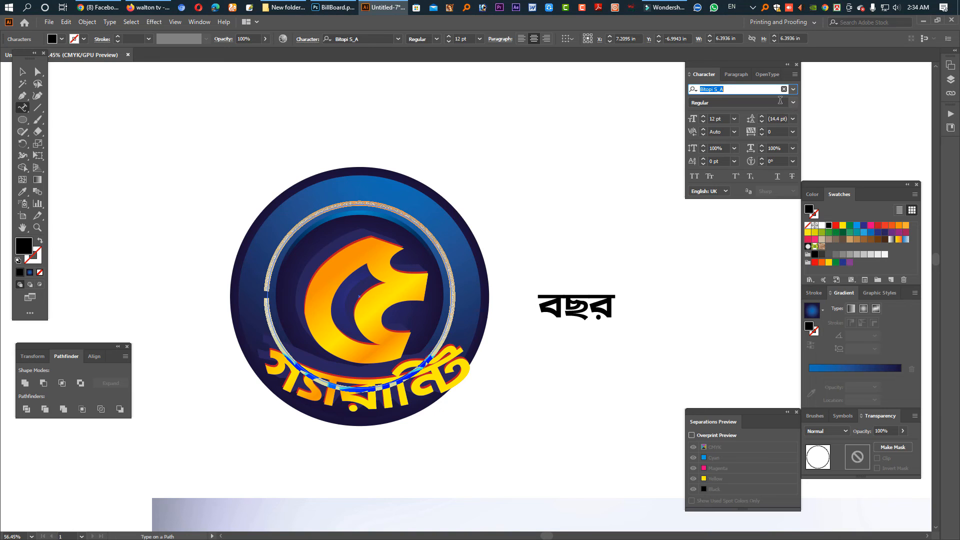
type("Cah")
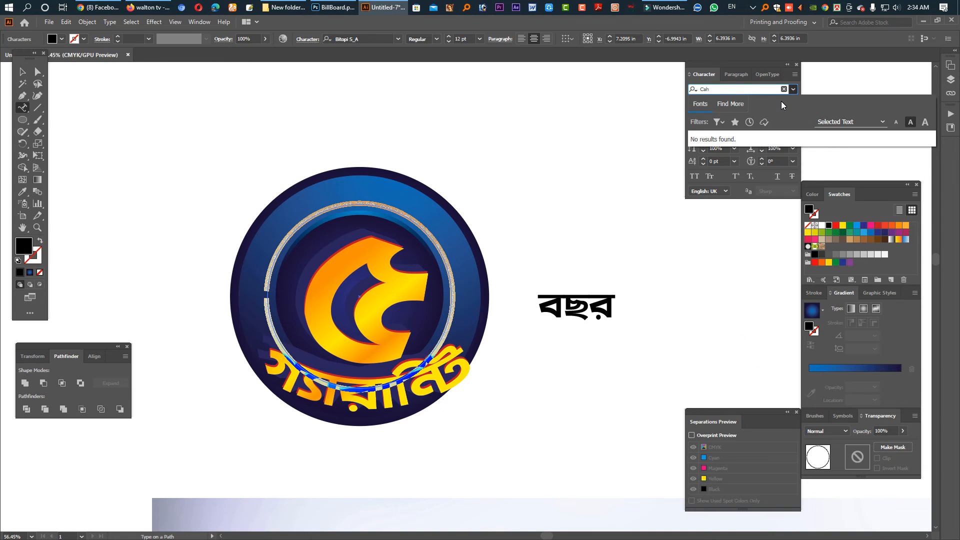
key("BackSpace")
key("BackSpace")
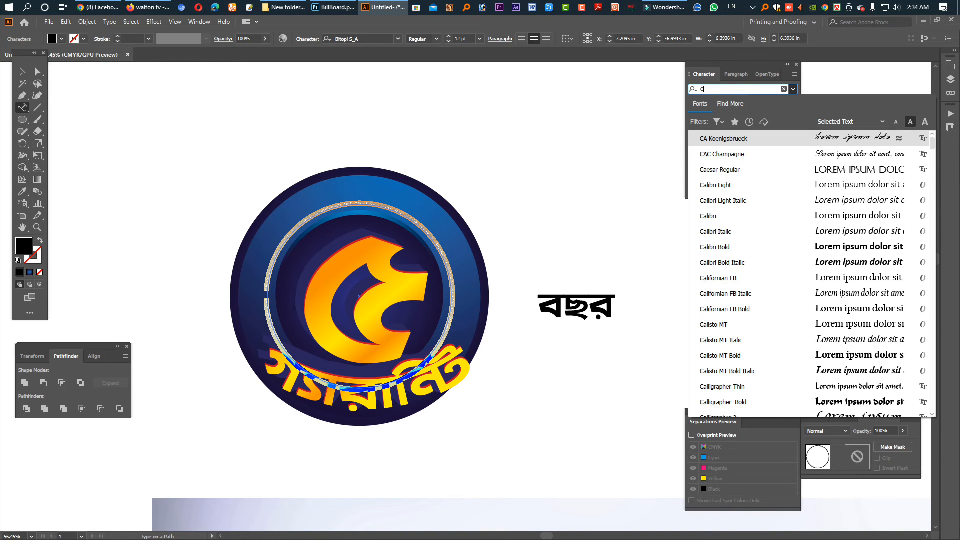
key("BackSpace")
type("han")
scroll(836, 266, "down", 1)
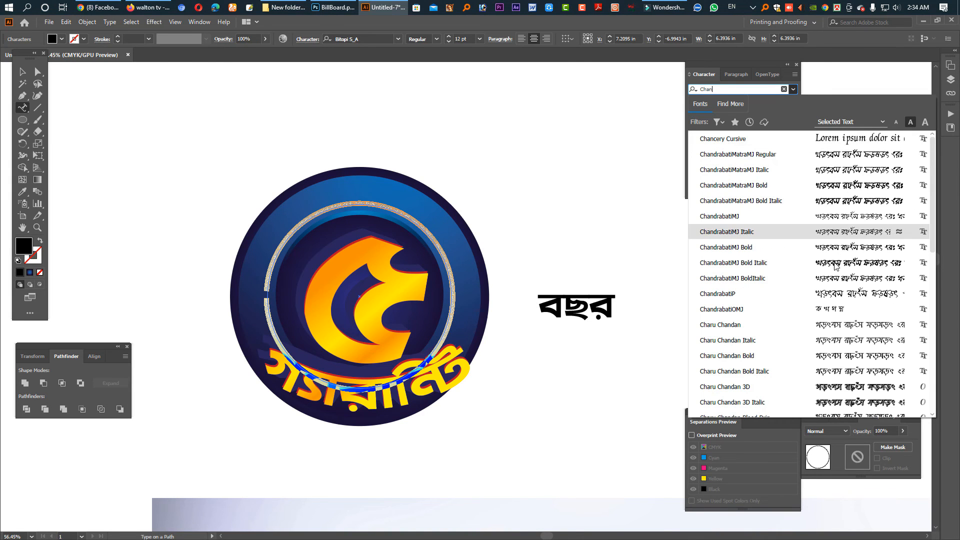
key("Return")
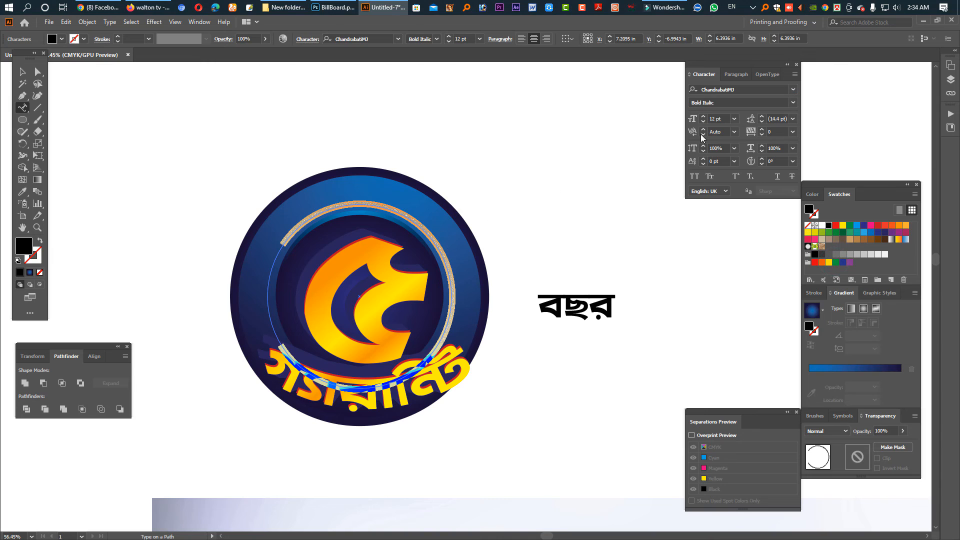
Set the circular path text's font size to 80 pt
left_click(718, 119)
type("80")
key("Return")
key("ctrl")
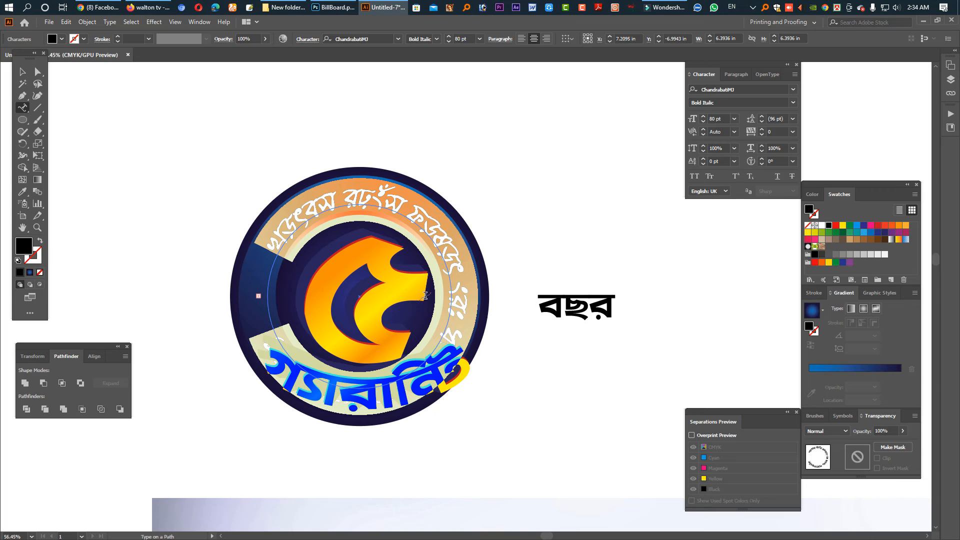
Replace the placeholder text on the circular path with the Bengali wording "গুনগতমানের", without a space
type("ড়ংহ")
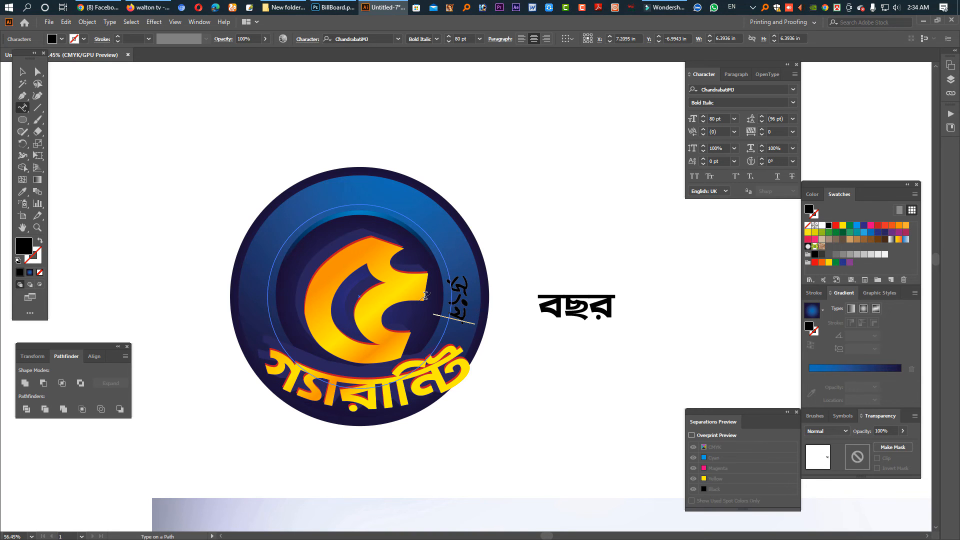
key("ctrl+a")
type("হৃদ্দস")
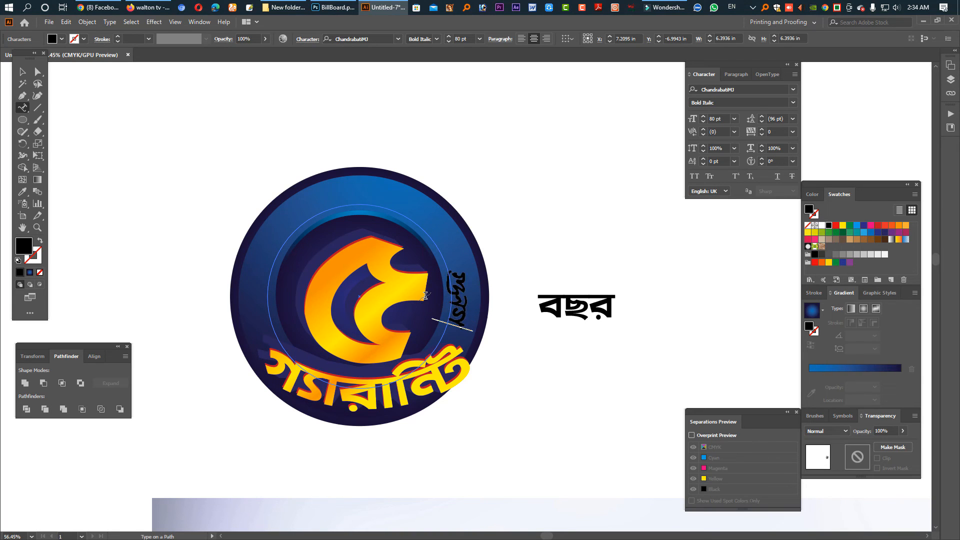
type("ত ম")
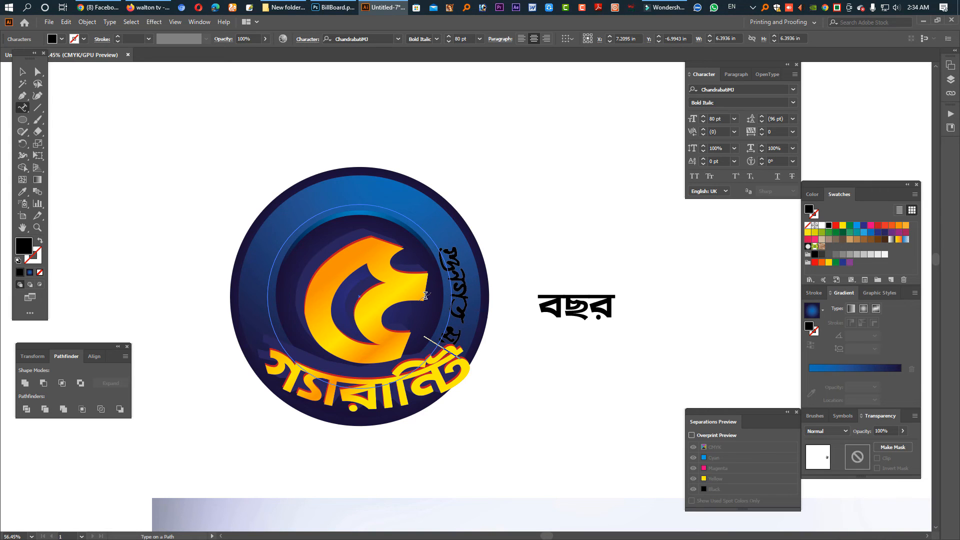
key("BackSpace")
key("BackSpace")
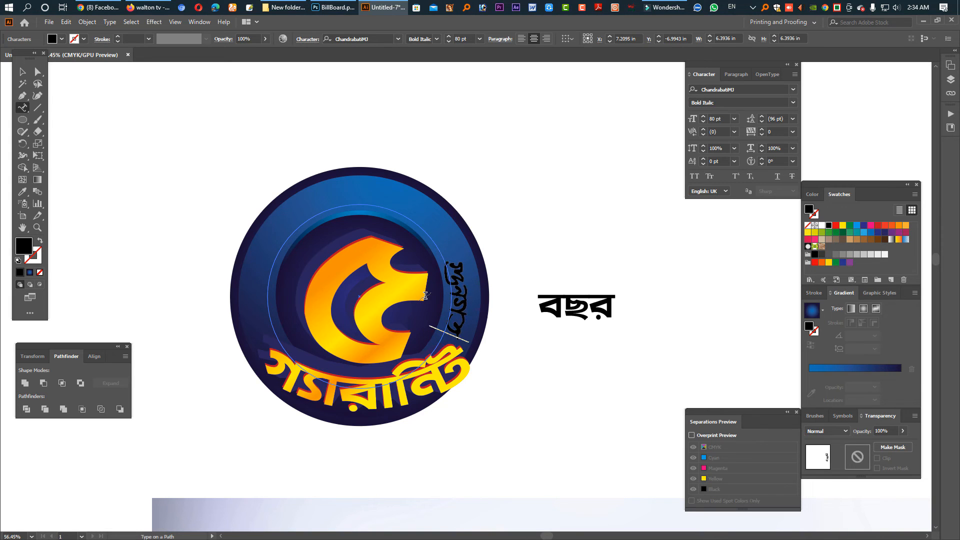
type("মানের")
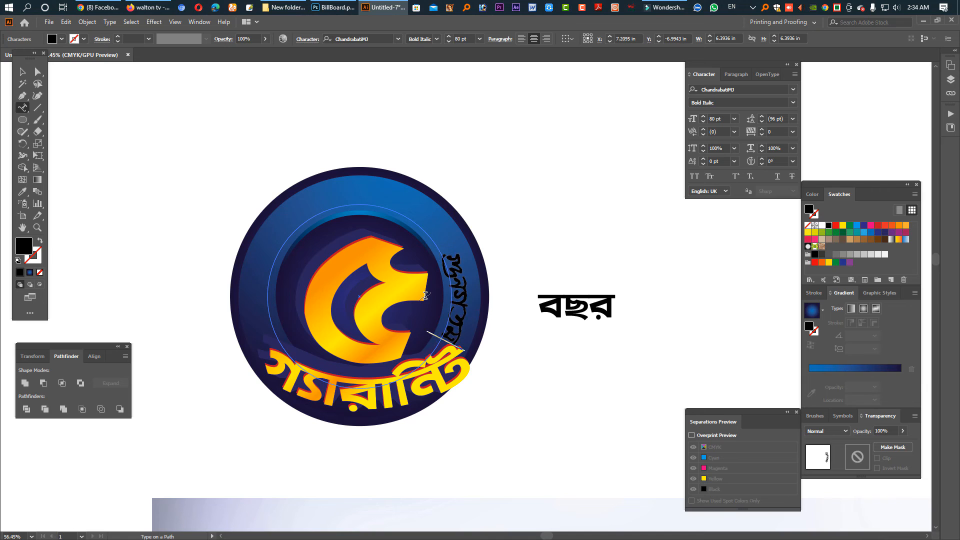
Slide the curved text to the top of the circular path and add the wording "আস্থা বিশ্বাসে" after the existing word
key("Escape")
left_click_drag(428, 296, 361, 205)
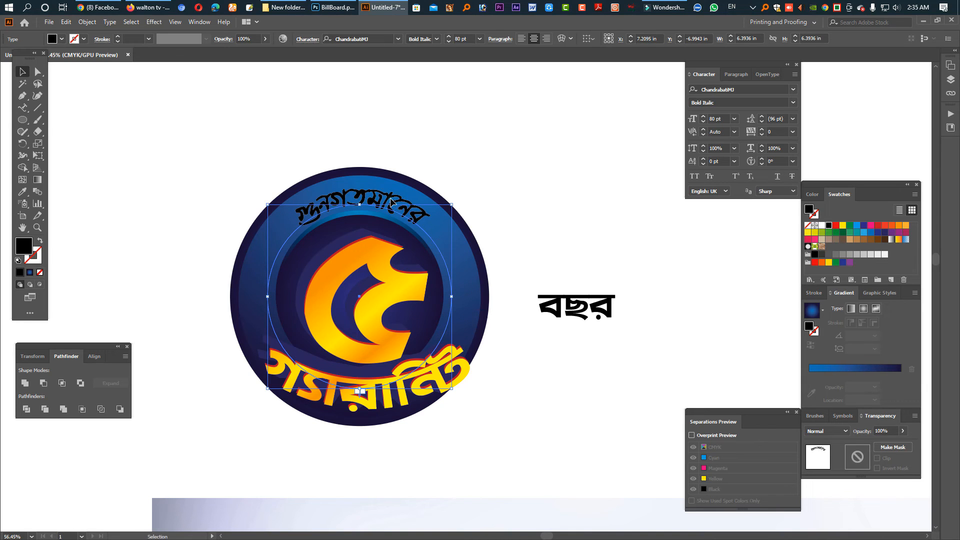
key("t")
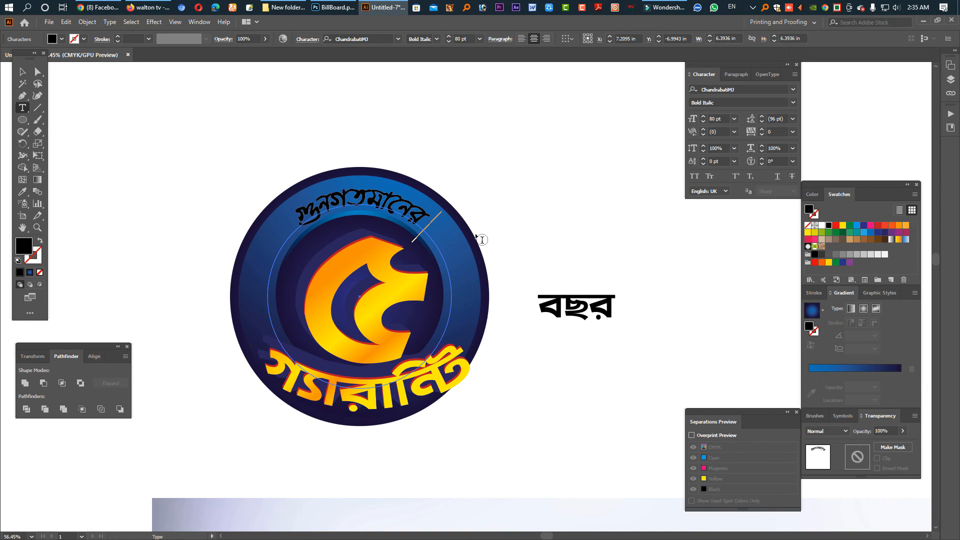
type("আস্থা")
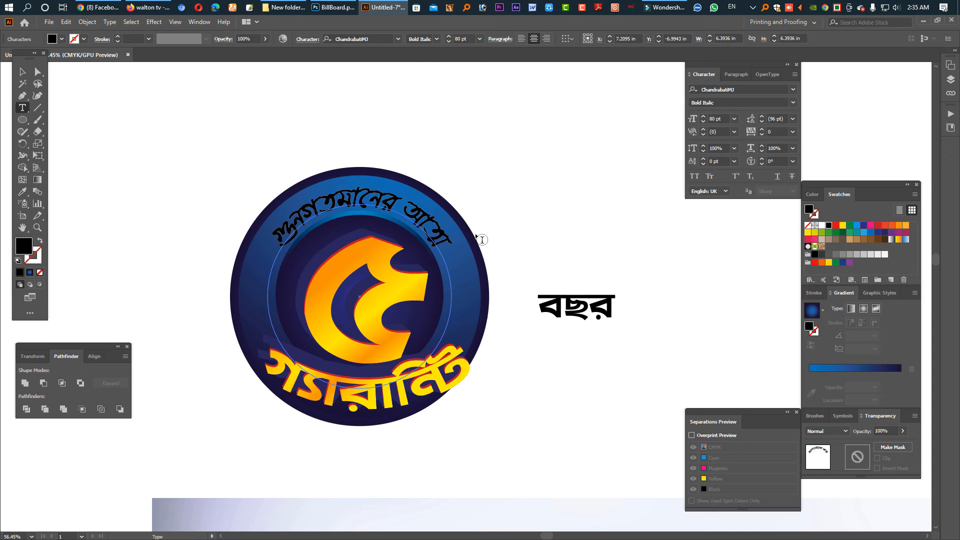
type(" বিশ্বাসে")
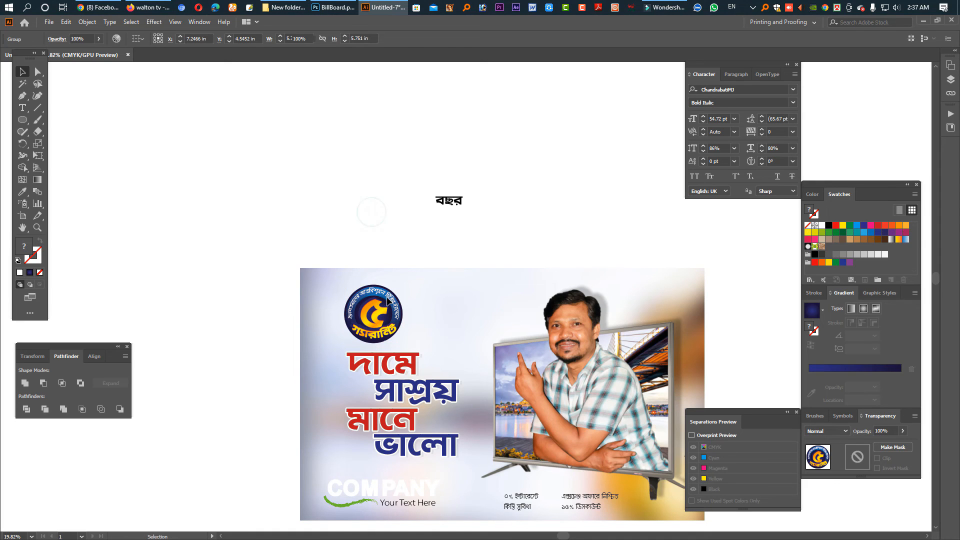
Nudge the circular guarantee badge into place above the headline on the billboard
left_click(370, 211)
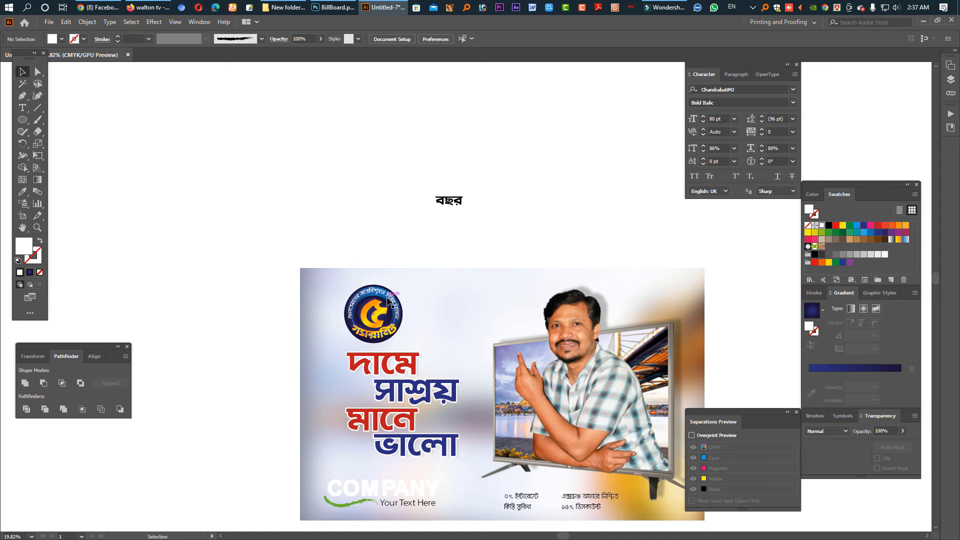
left_click(383, 335)
left_click_drag(383, 334, 382, 318)
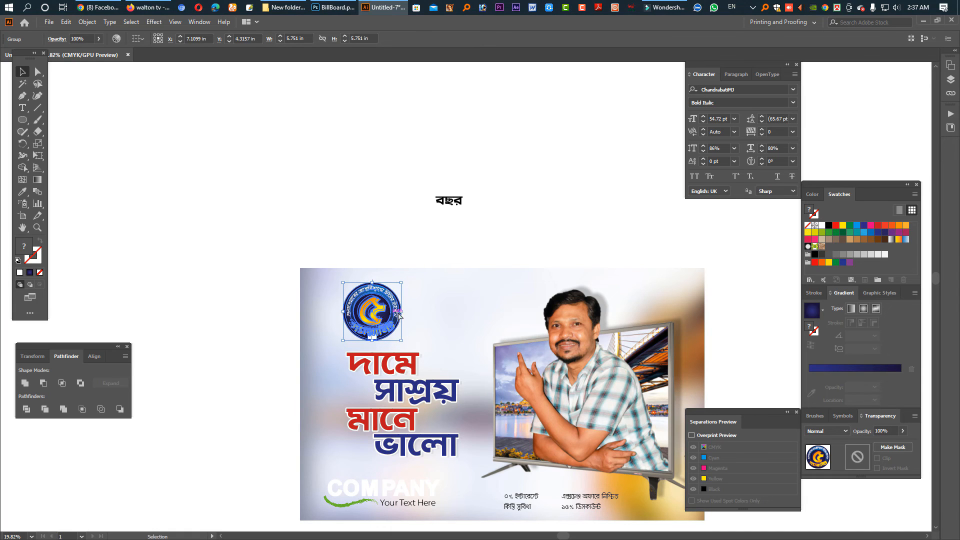
left_click_drag(428, 343, 324, 241)
left_click(352, 433)
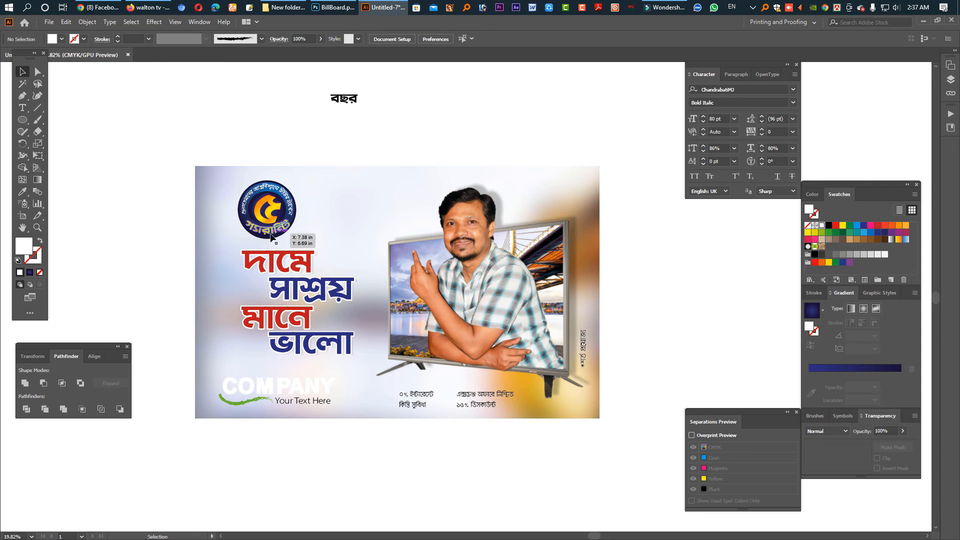
mouse_move(276, 216)
left_mouse_down()
mouse_move(247, 216)
mouse_move(279, 209)
left_mouse_up()
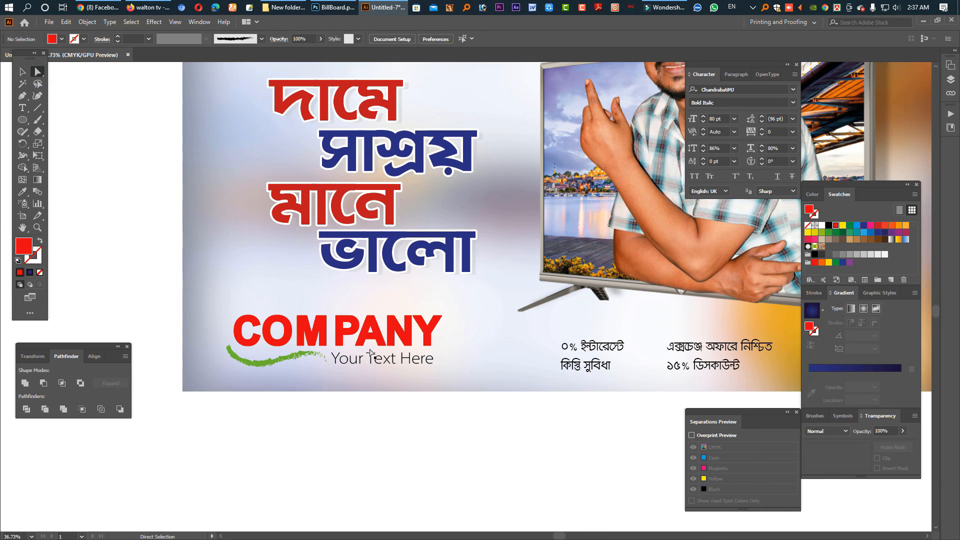
left_click(343, 334)
left_click(388, 336, "shift")
left_click(402, 331, "shift")
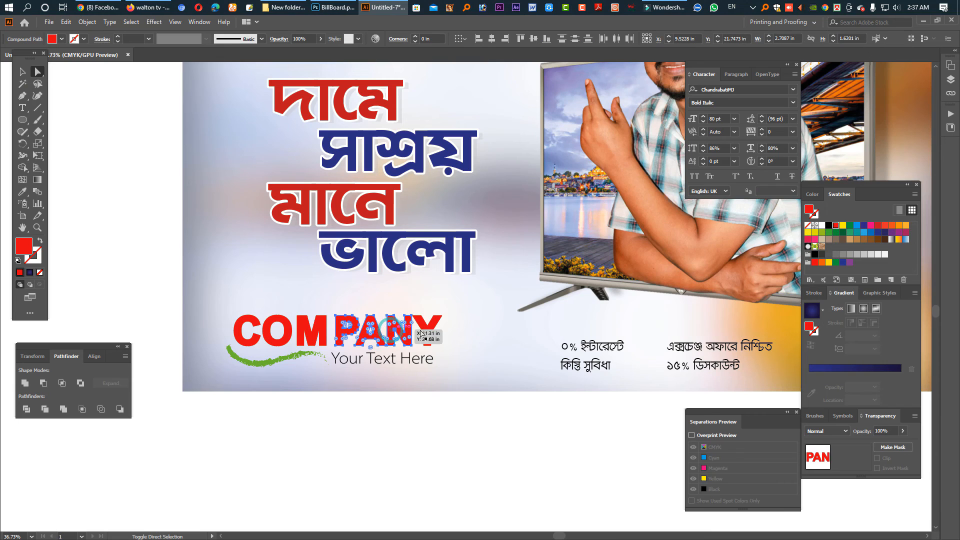
Fill the letters C, O and M of the COMPANY logo with black
left_click(321, 328)
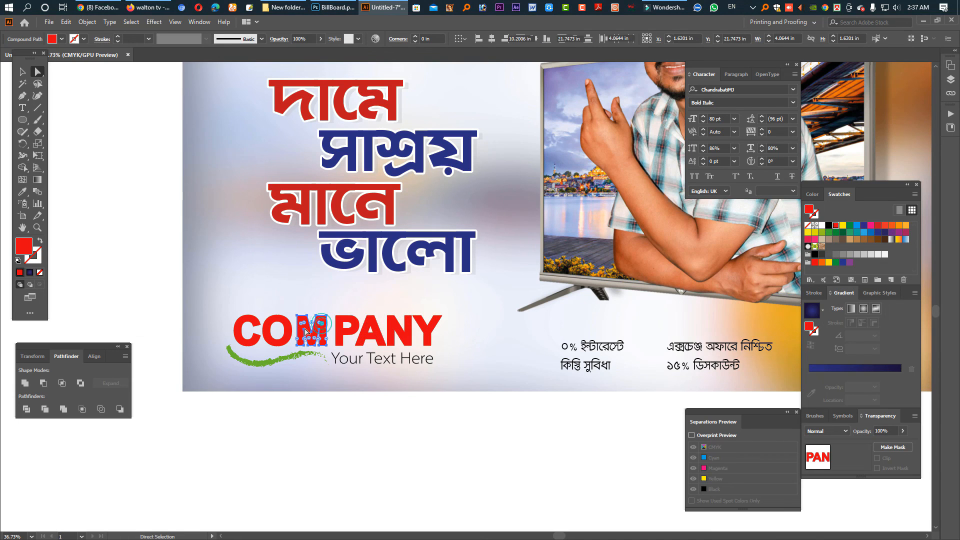
left_click(289, 330, "shift")
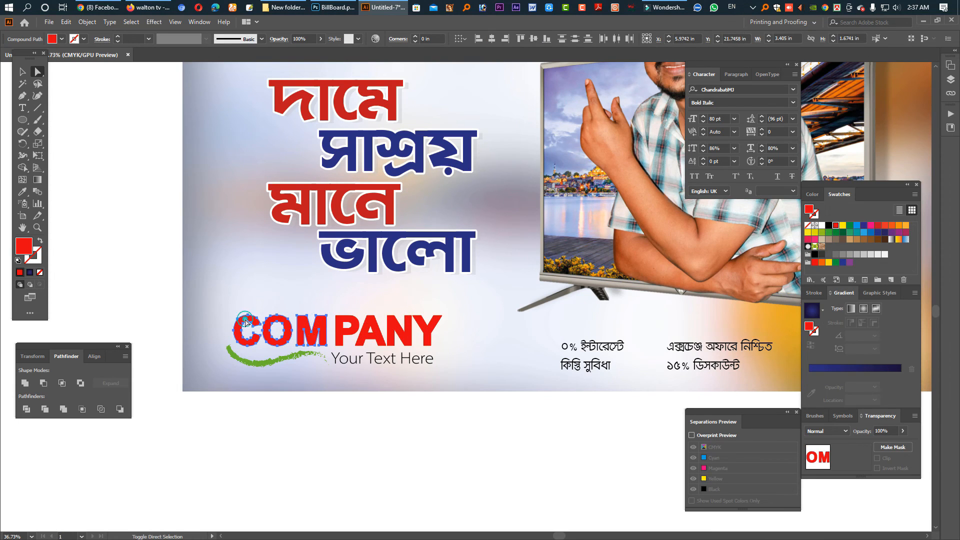
left_click(247, 325, "shift")
left_click(828, 226)
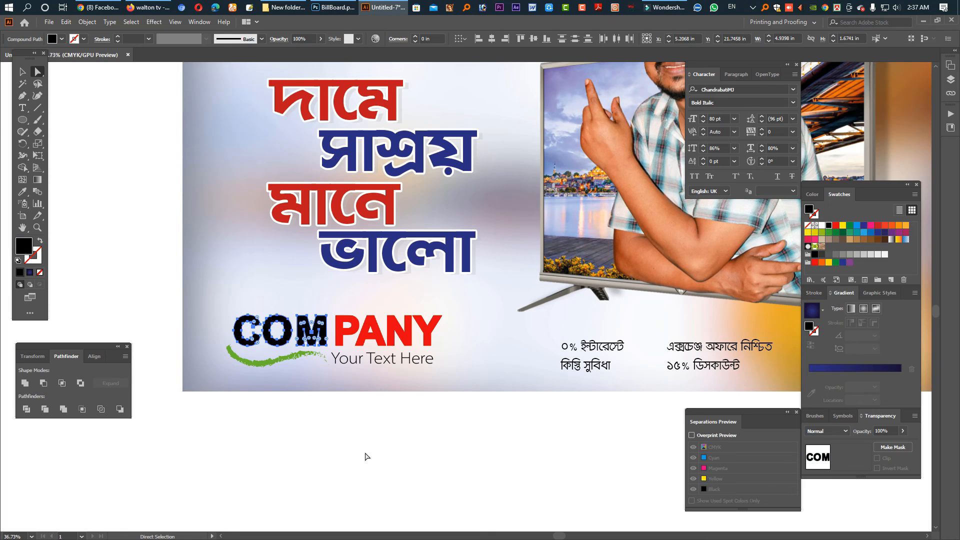
left_click(365, 454)
Change the stroke color of the swoosh under the COMPANY logo to orange-red
left_click(276, 361)
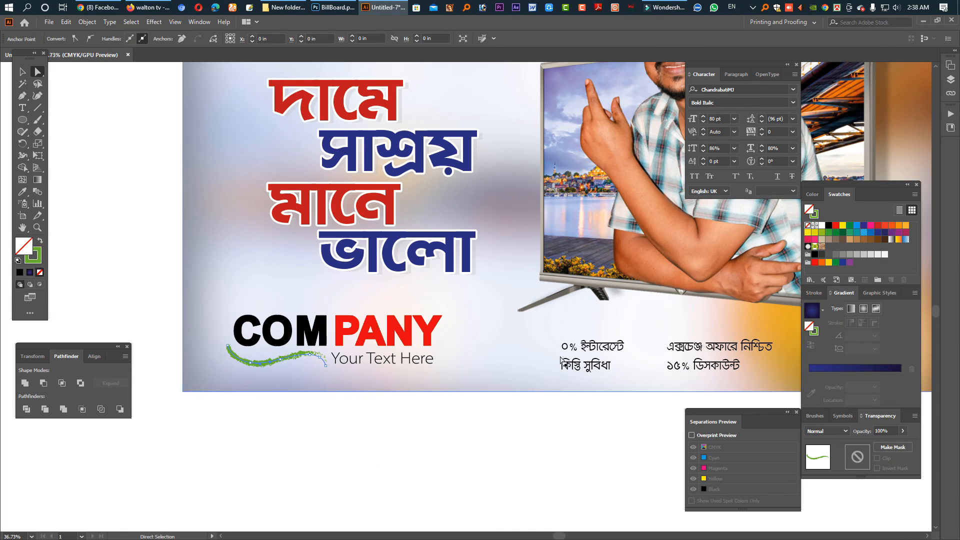
key("x")
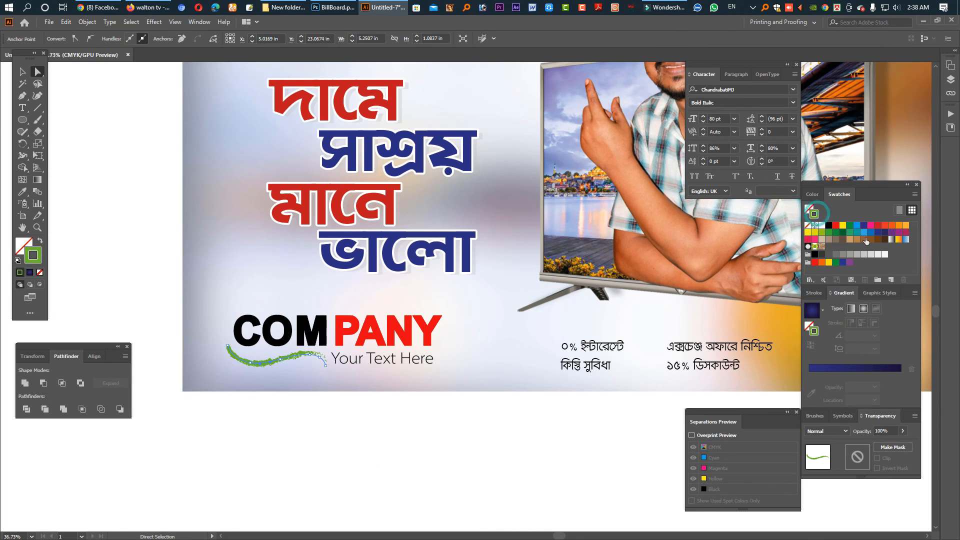
left_click(884, 225)
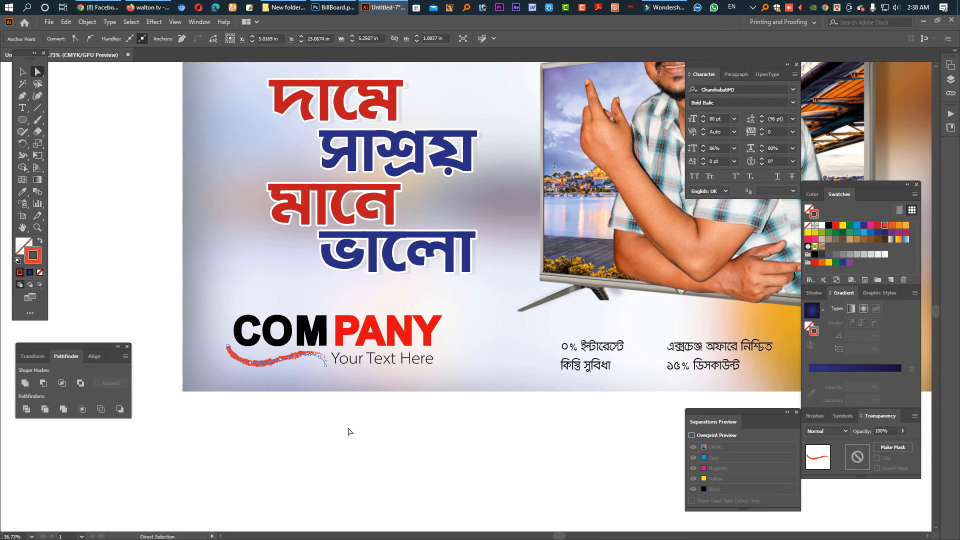
left_click(278, 428)
Paint a wavy test stroke about 9.07 in wide below the artboard with the Paintbrush tool
key("b")
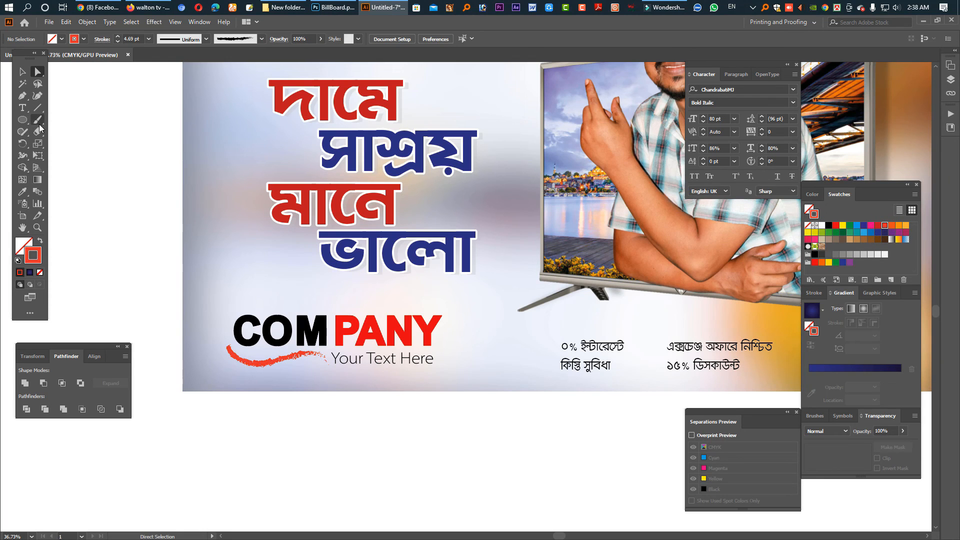
left_click_drag(216, 426, 396, 421)
key("ctrl+z")
mouse_move(223, 436)
left_mouse_down()
mouse_move(390, 435)
mouse_move(395, 417)
left_mouse_up()
key("v")
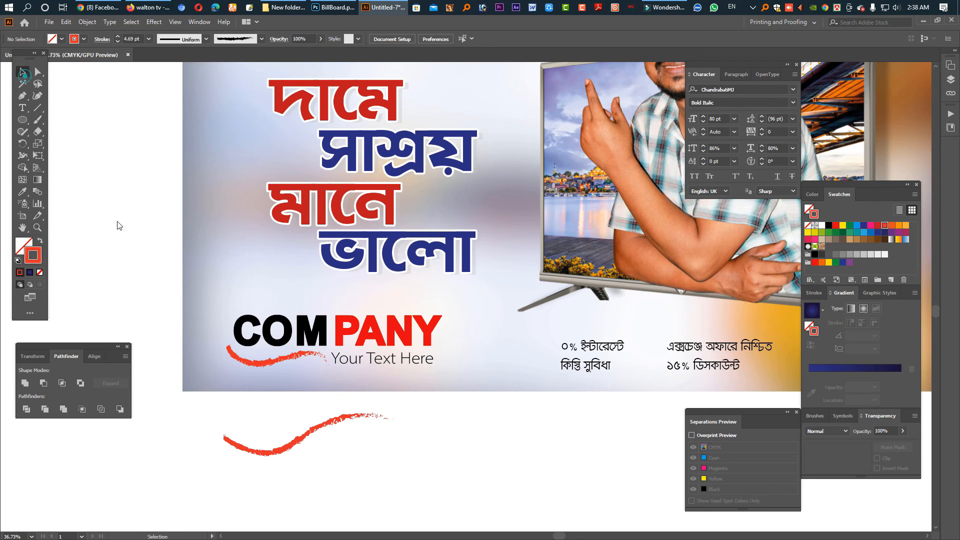
Select the wavy test stroke and open the Artistic_Ink brush library
left_click(317, 429)
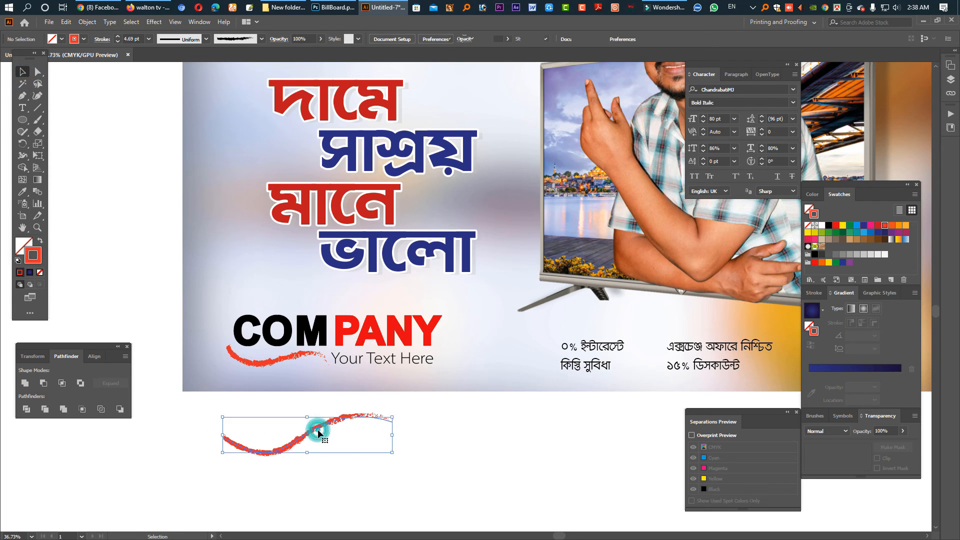
left_click(261, 39)
scroll(245, 109, "down", 2)
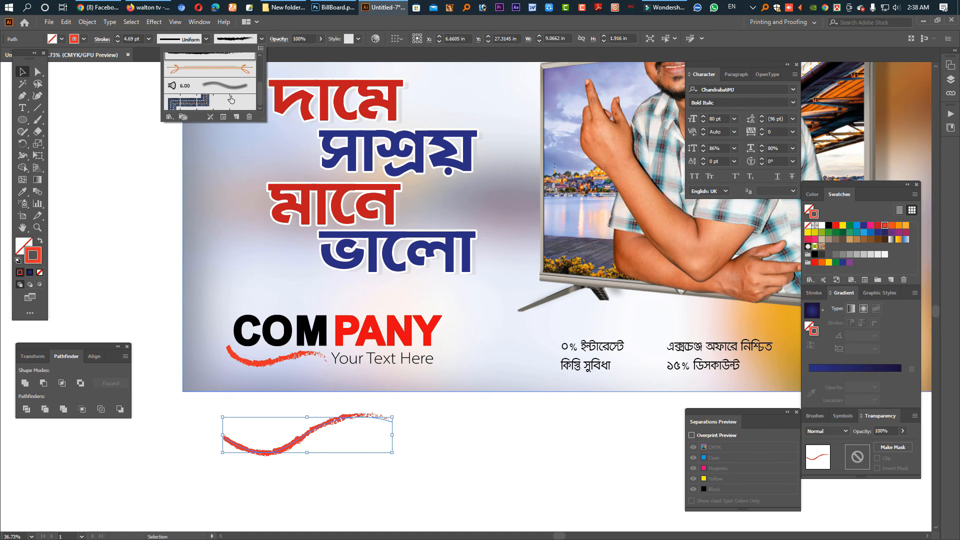
left_click(352, 443)
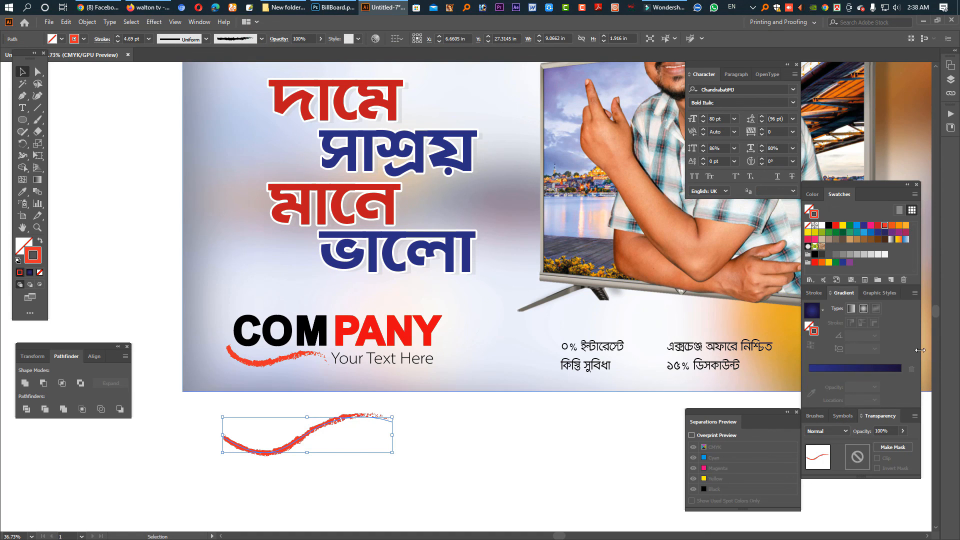
left_click(816, 418)
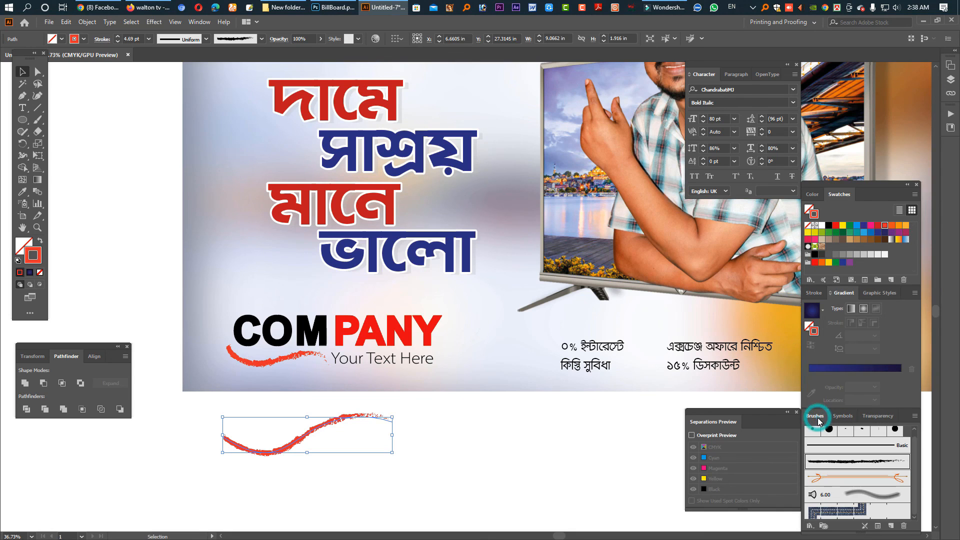
left_click(914, 416)
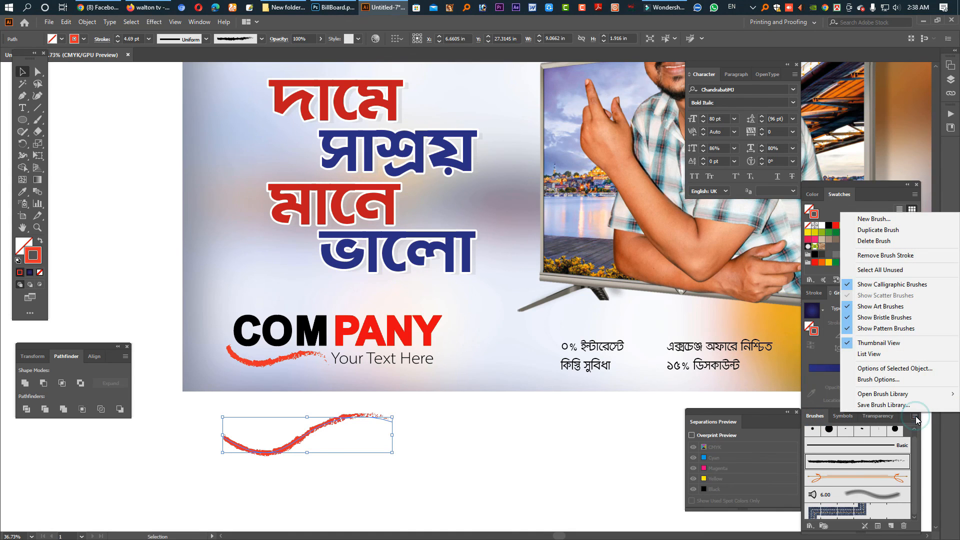
mouse_move(918, 398)
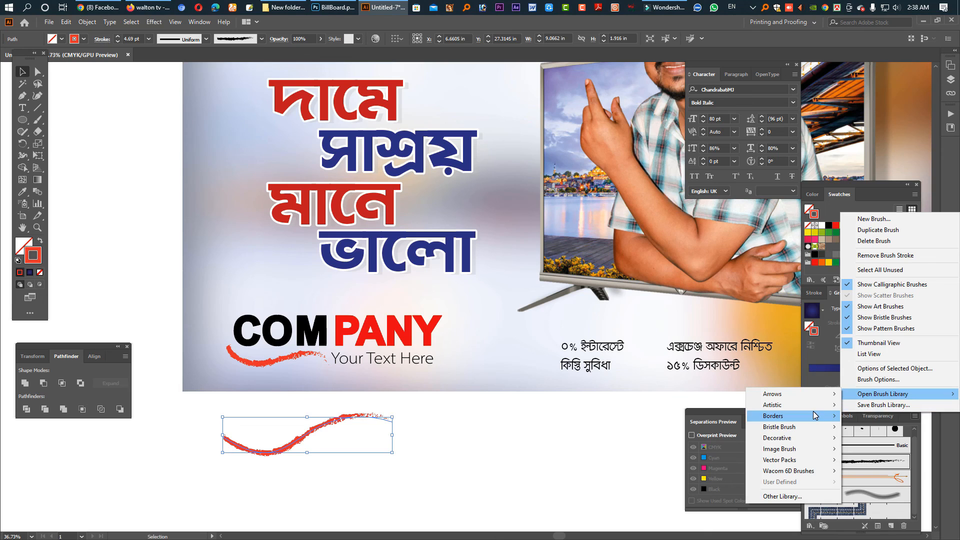
mouse_move(812, 416)
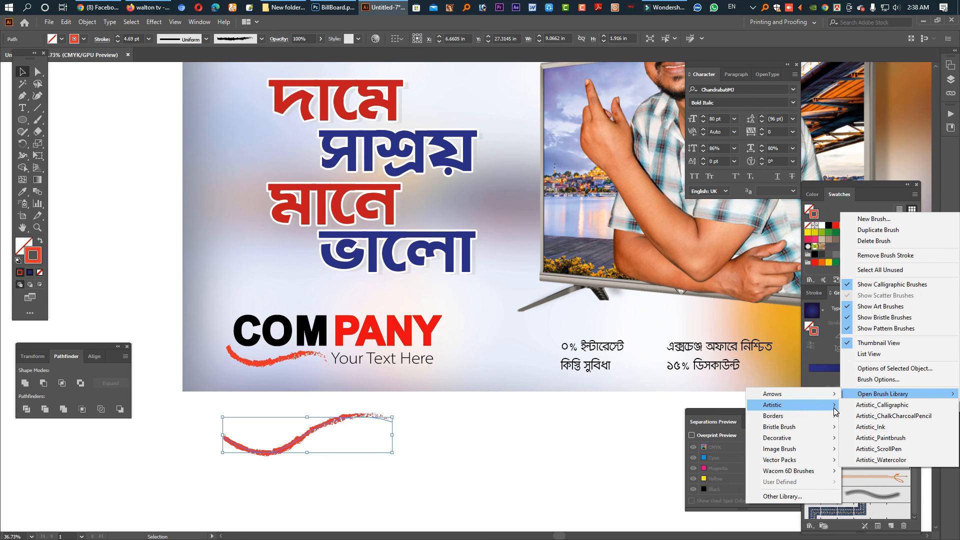
left_click(870, 427)
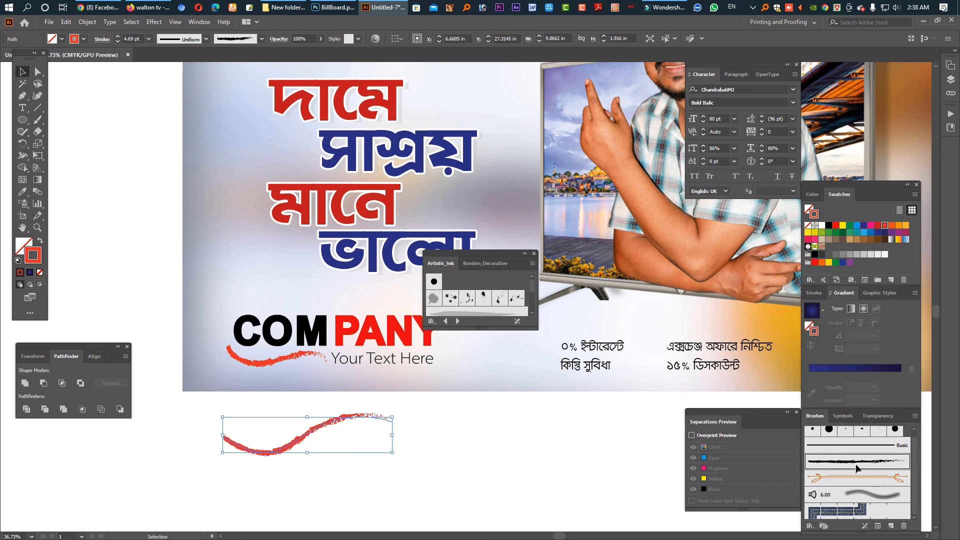
Apply the thick dry-ink brush with the ragged, tapering end from the Artistic_Ink library to the test stroke
scroll(483, 306, "down", 3)
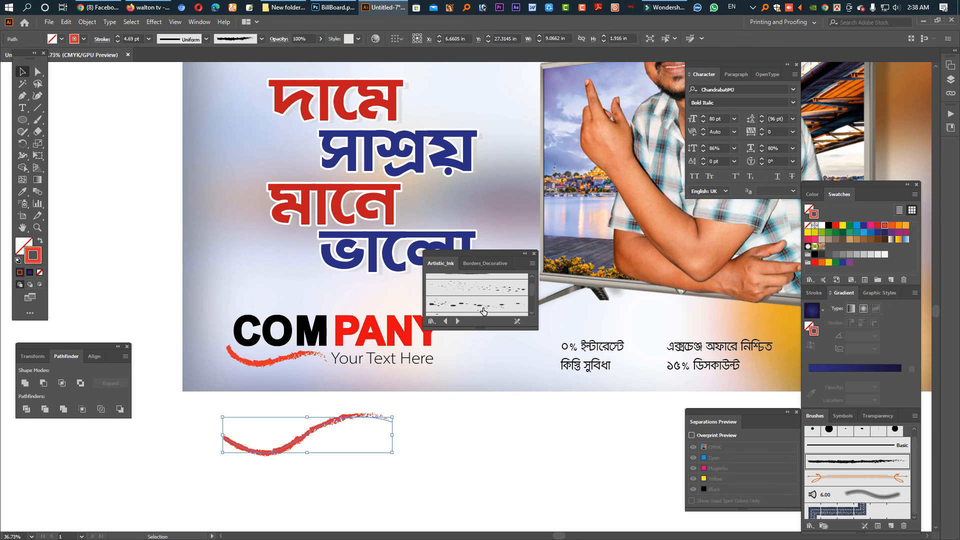
scroll(479, 299, "down", 2)
left_click(479, 301)
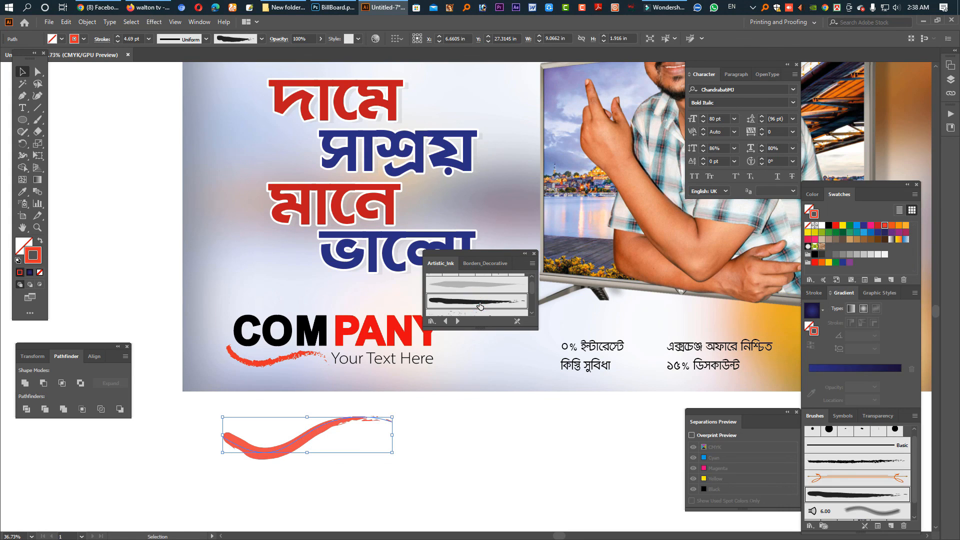
Apply the thick tapering Artistic_Ink brush to the swoosh under the COMPANY logo and color its stroke mid grey
left_click(285, 363)
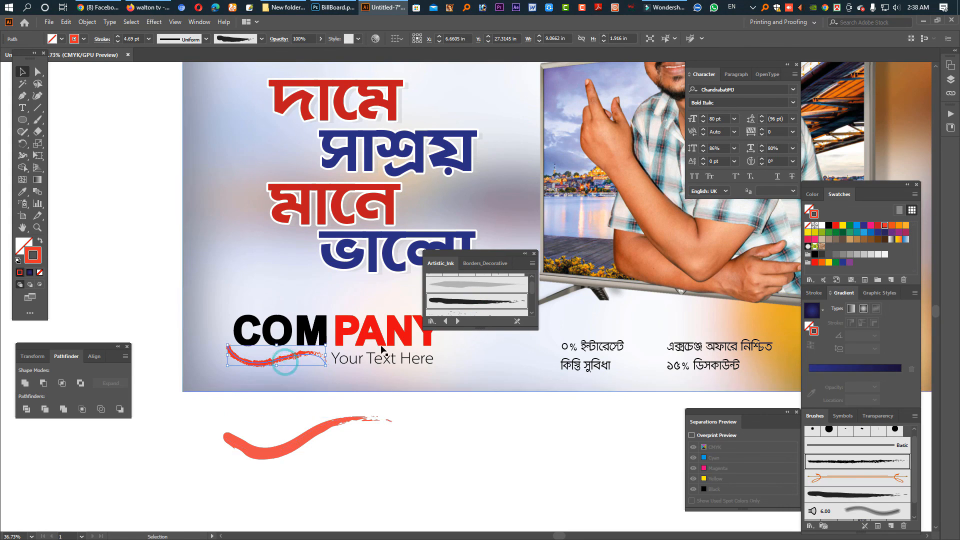
left_click(471, 301)
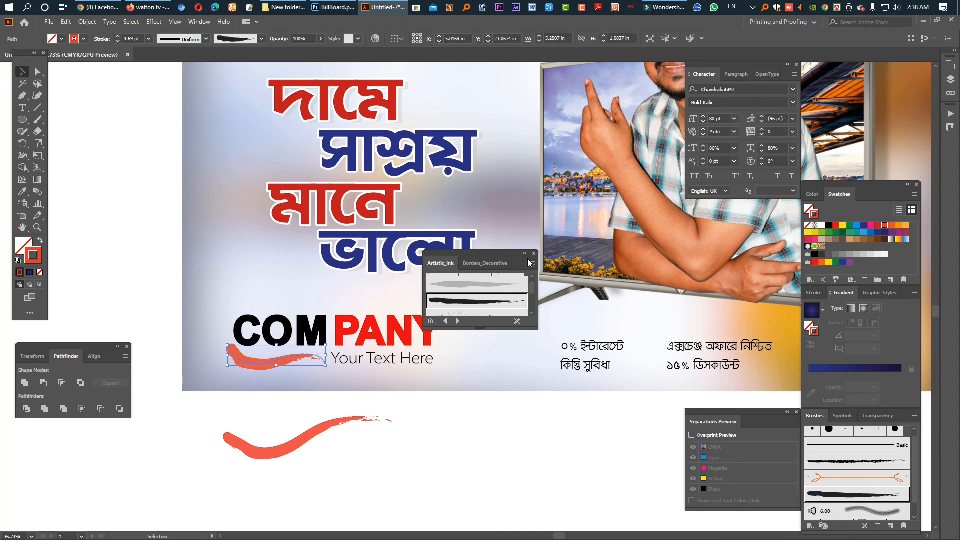
key("ctrl")
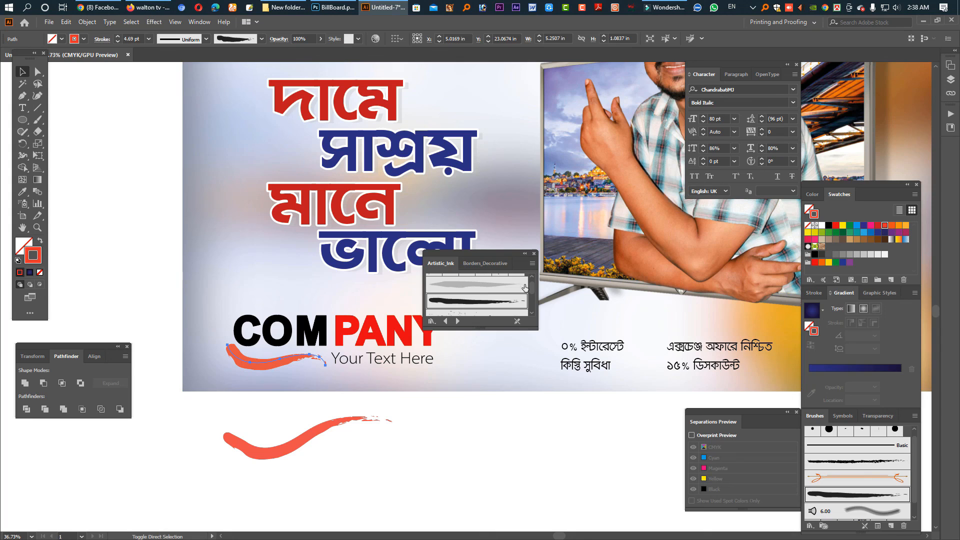
left_click(534, 254)
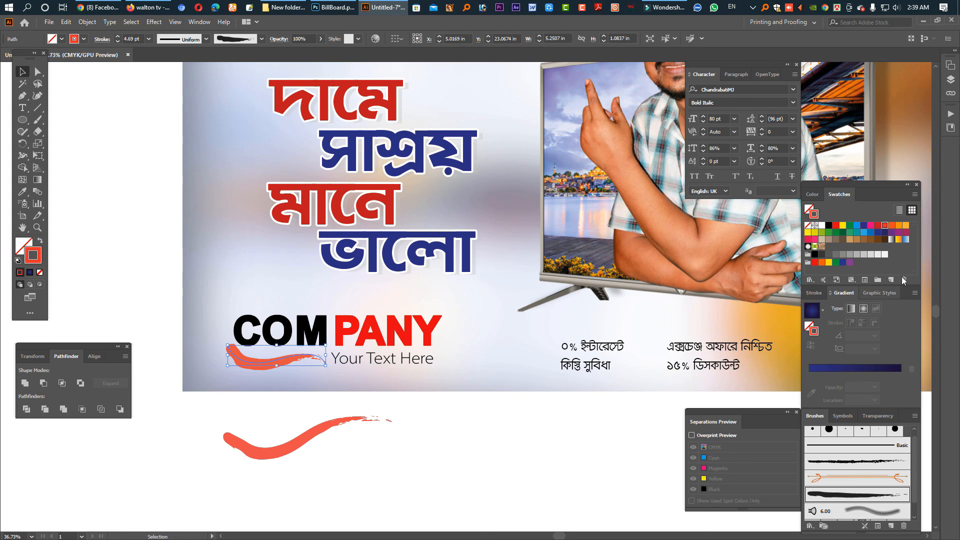
left_click(850, 255)
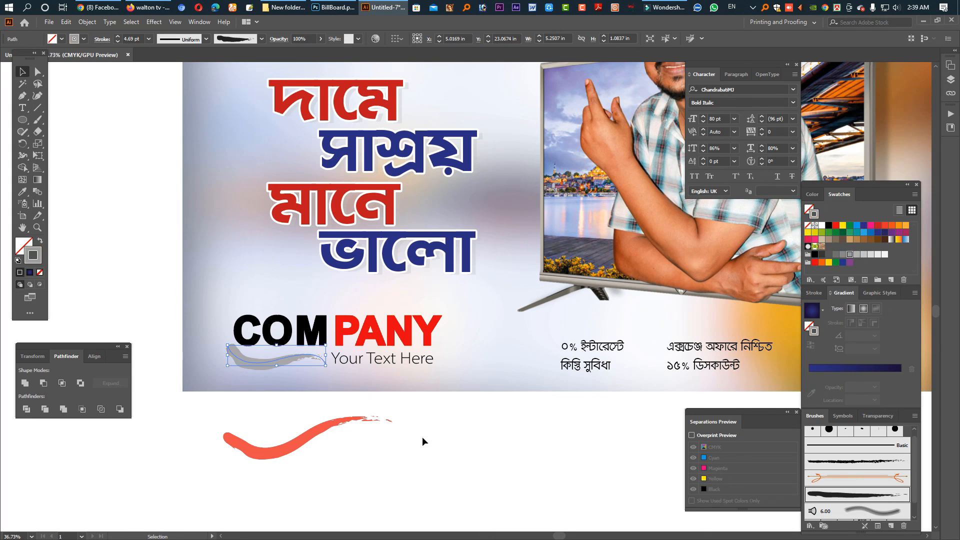
left_click(421, 440)
Delete the orange-red test stroke below the artboard
mouse_move(478, 449)
left_mouse_down()
mouse_move(371, 420)
mouse_move(300, 415)
left_mouse_up()
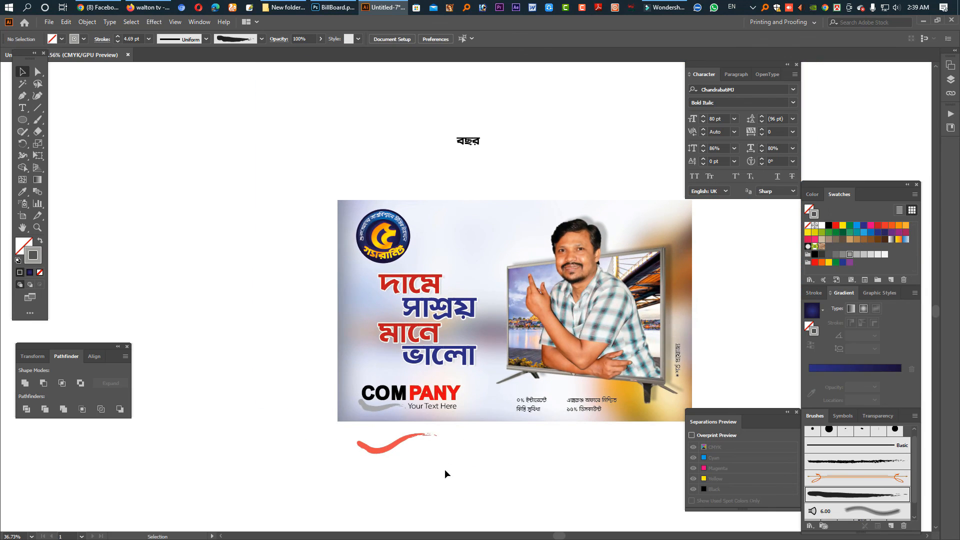
left_click(382, 444)
key("Delete")
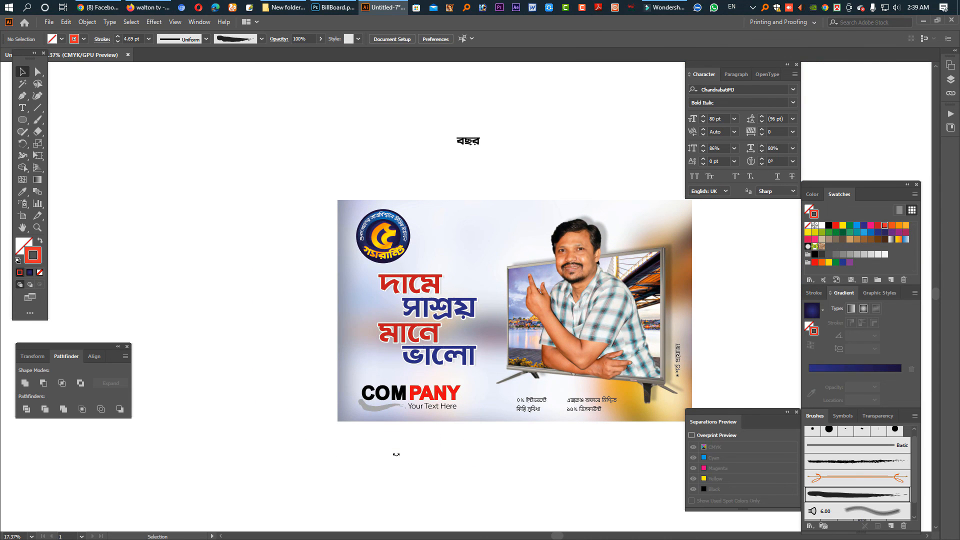
key("space")
left_click_drag(561, 444, 394, 372)
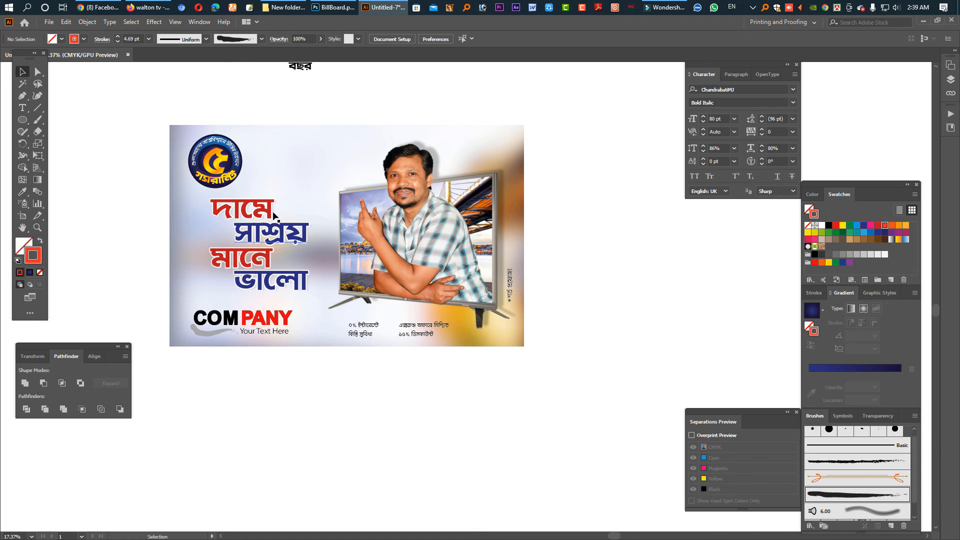
Lock the billboard's background image in place
left_click(305, 178)
key("ctrl+2")
Fill the bold offer lines "0% ইন্টারেস্টে" and "১৫% ডিসকাউন্ট" below the TV with the dark blue swatch
left_click_drag(323, 289, 228, 194)
left_click_drag(176, 120, 295, 205)
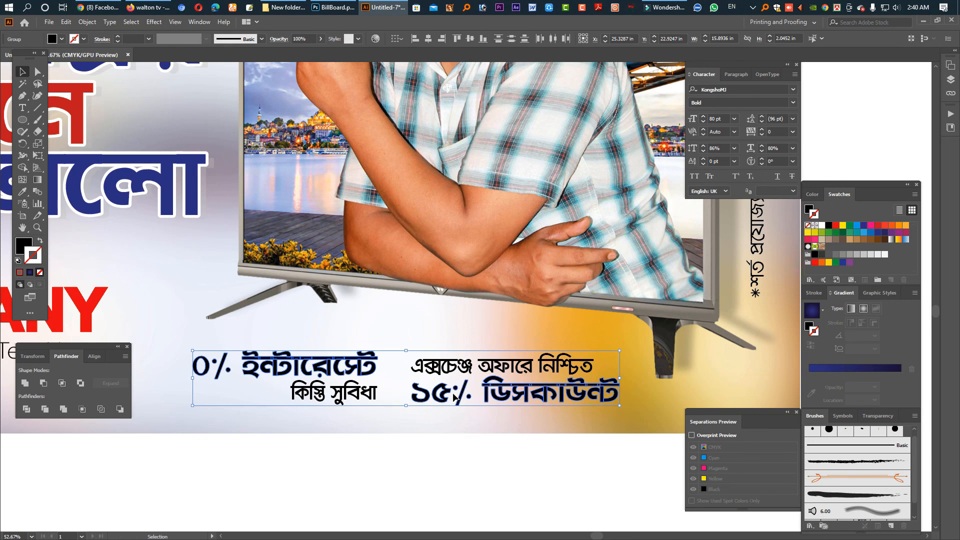
left_click(485, 463)
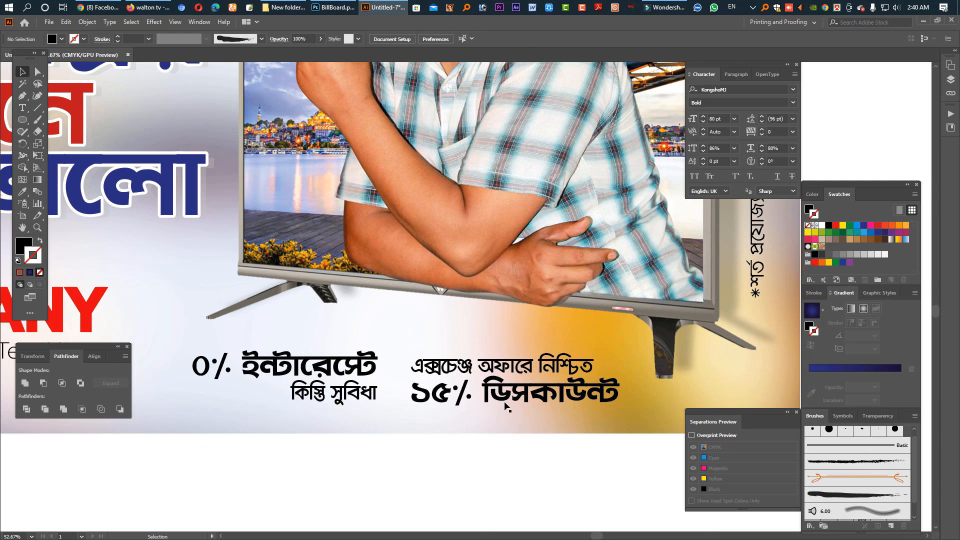
left_click_drag(472, 411, 439, 439)
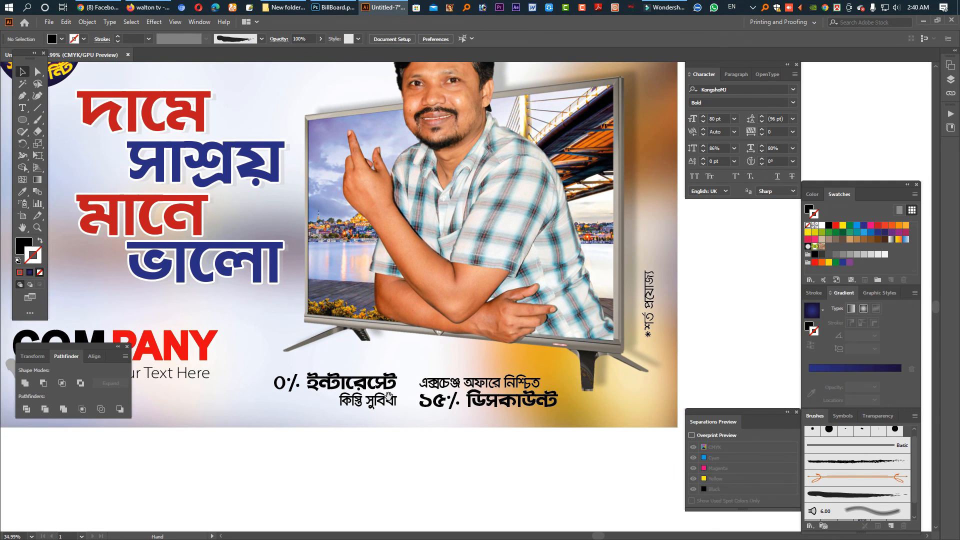
left_click(464, 405)
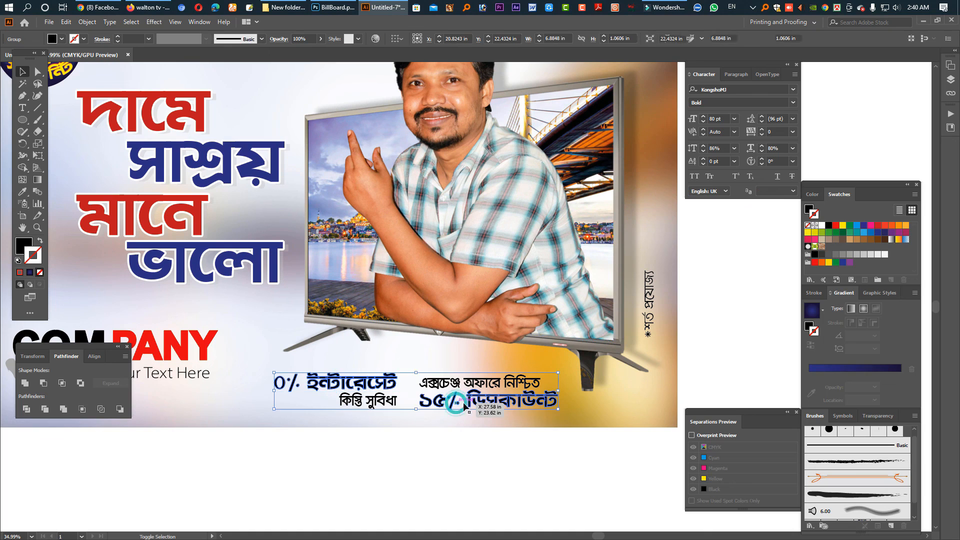
left_click(809, 210)
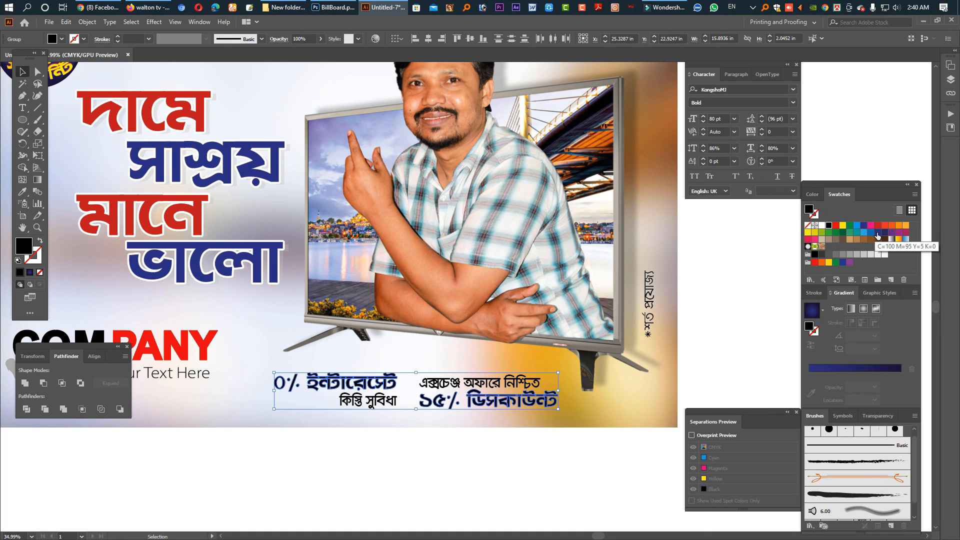
left_click(877, 232)
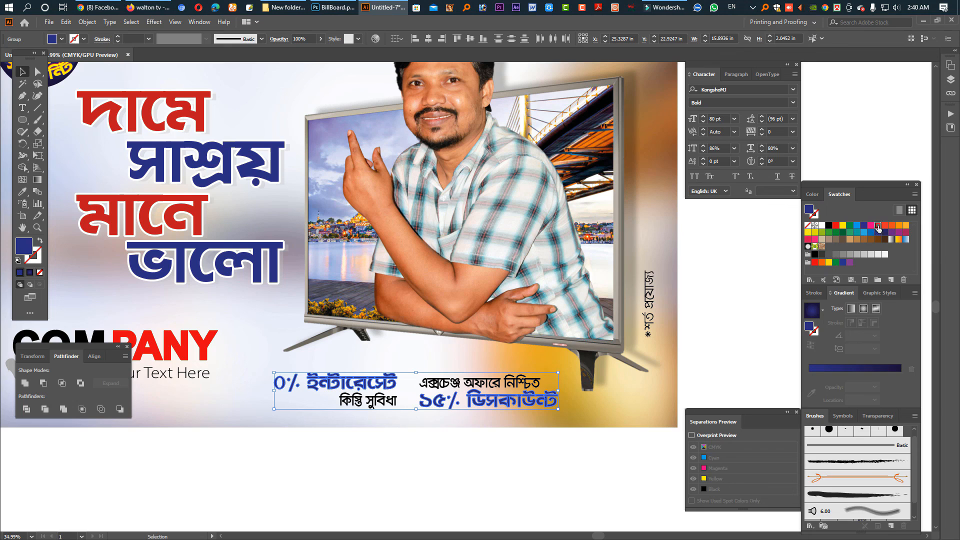
Try a red fill on the two bold offer lines, undo it and deselect the text
left_click(877, 226)
left_click(423, 464)
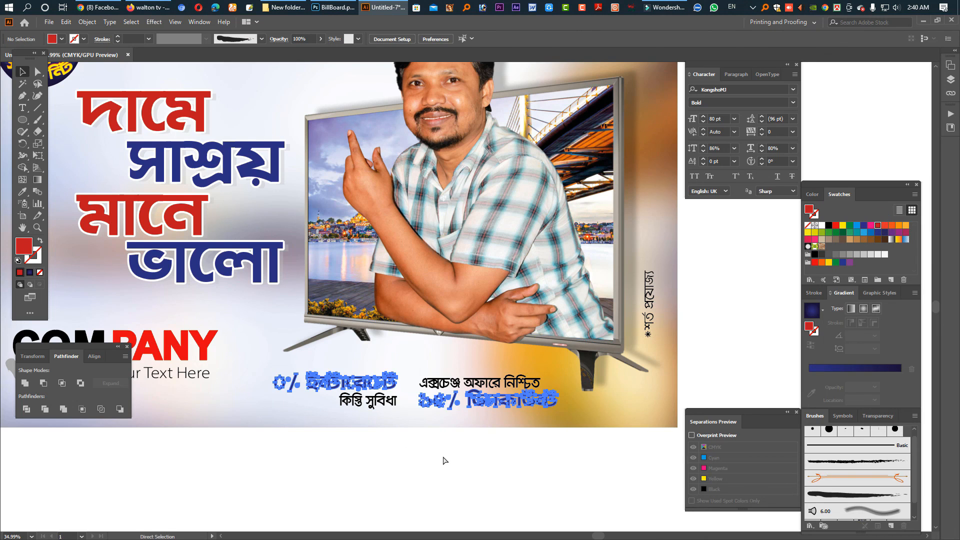
key("ctrl+z")
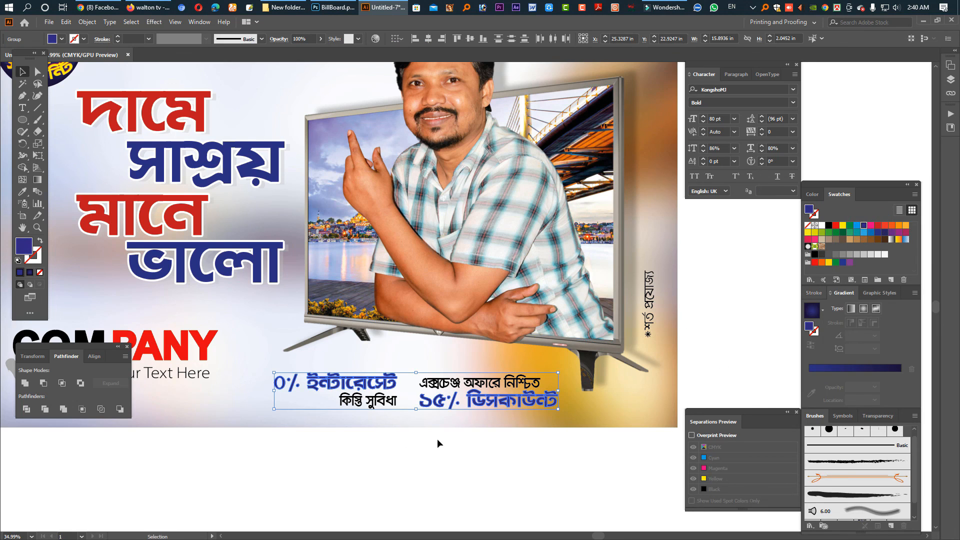
left_click(438, 442)
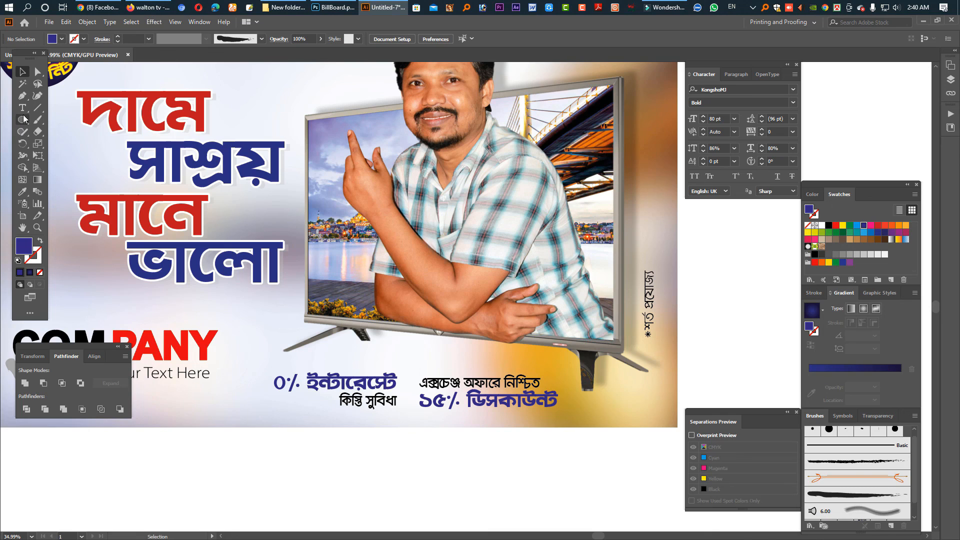
Draw a thin vertical dark blue rectangle about 0.03 in wide and 3.38 in high between the two offers as a divider
left_click_drag(23, 120, 61, 121)
left_click_drag(410, 361, 409, 421)
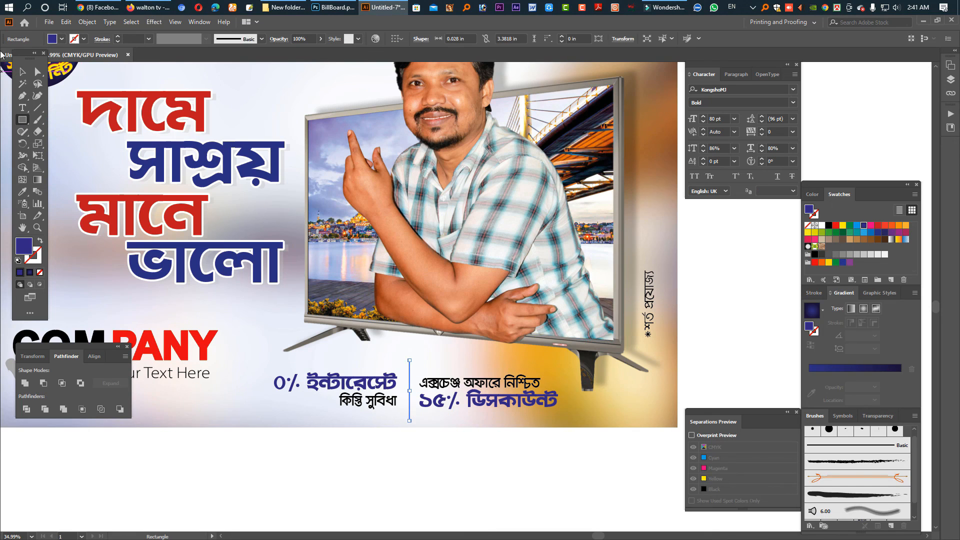
key("v")
left_click(406, 435)
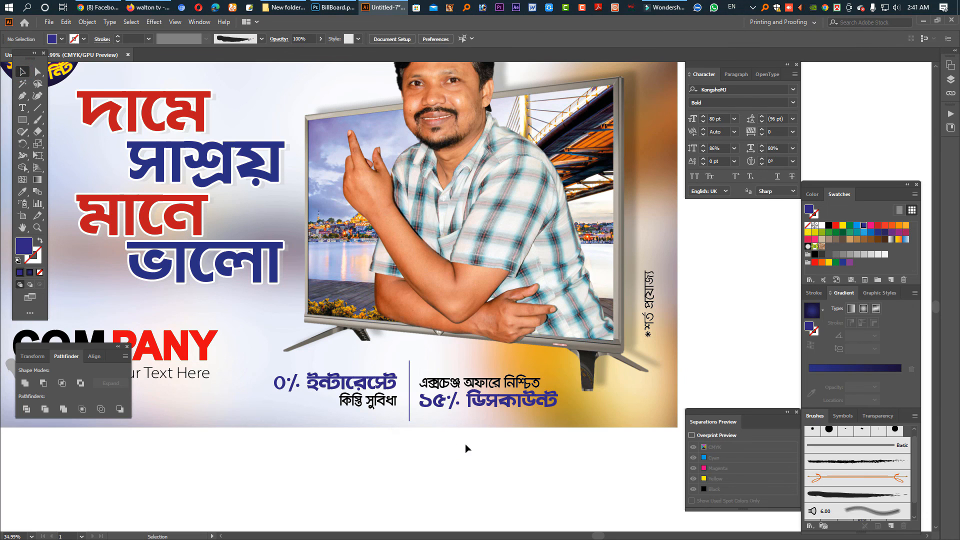
Shorten the vertical divider between the two offers to about 2.90 in high
key("Tab")
key("Tab")
left_click_drag(429, 353, 499, 352)
left_click_drag(255, 436, 379, 271)
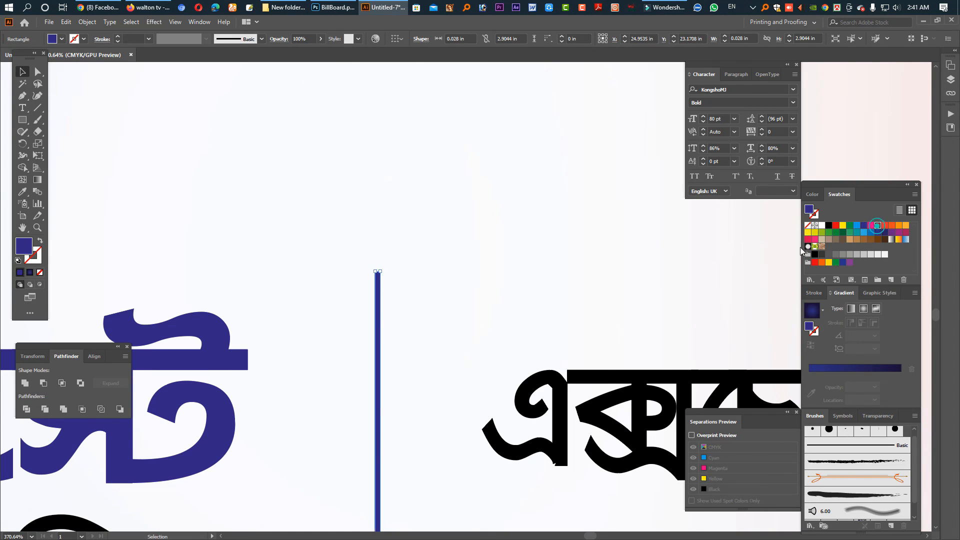